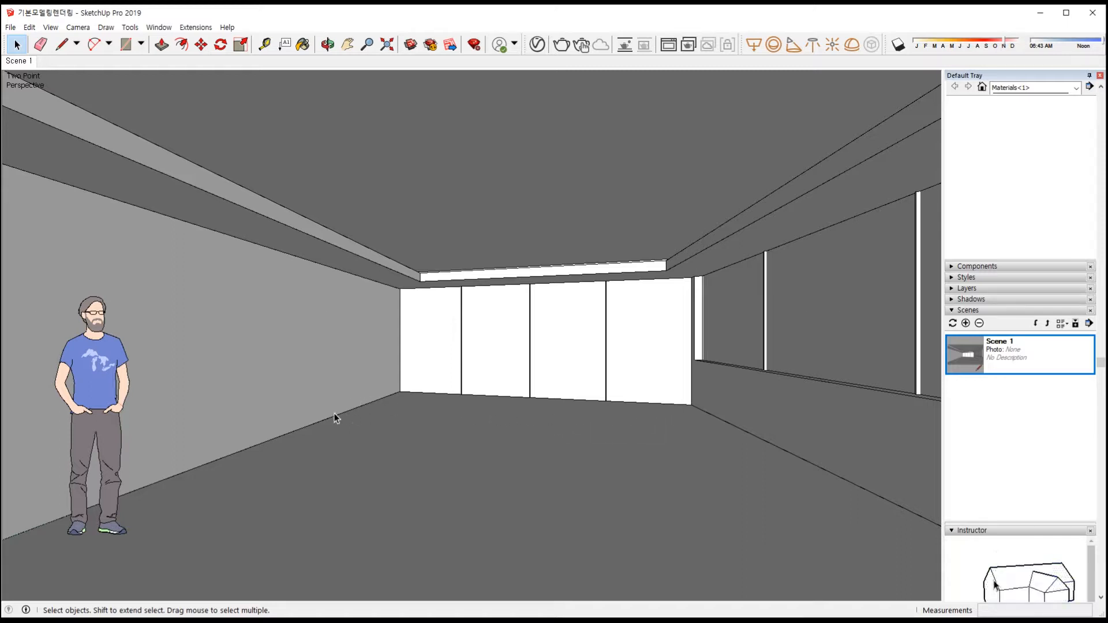
Open the room group for editing and select all of its connected walls and floor
{"action": "scroll", "coordinate": [345, 415], "scroll_direction": "up", "scroll_amount": 5}
{"action": "middle_click_drag", "start_coordinate": [346, 410], "coordinate": [341, 404]}
{"action": "scroll", "coordinate": [346, 415], "scroll_direction": "up", "scroll_amount": 2}
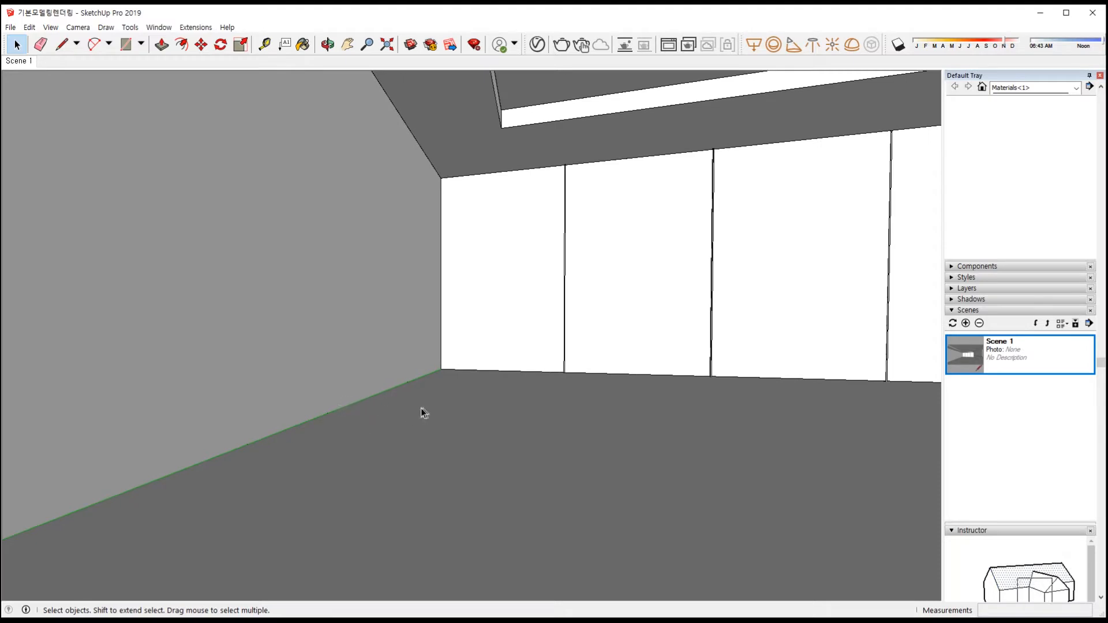
{"action": "scroll", "coordinate": [299, 417], "scroll_direction": "up", "scroll_amount": 1}
{"action": "middle_click_drag", "start_coordinate": [299, 417], "coordinate": [259, 430]}
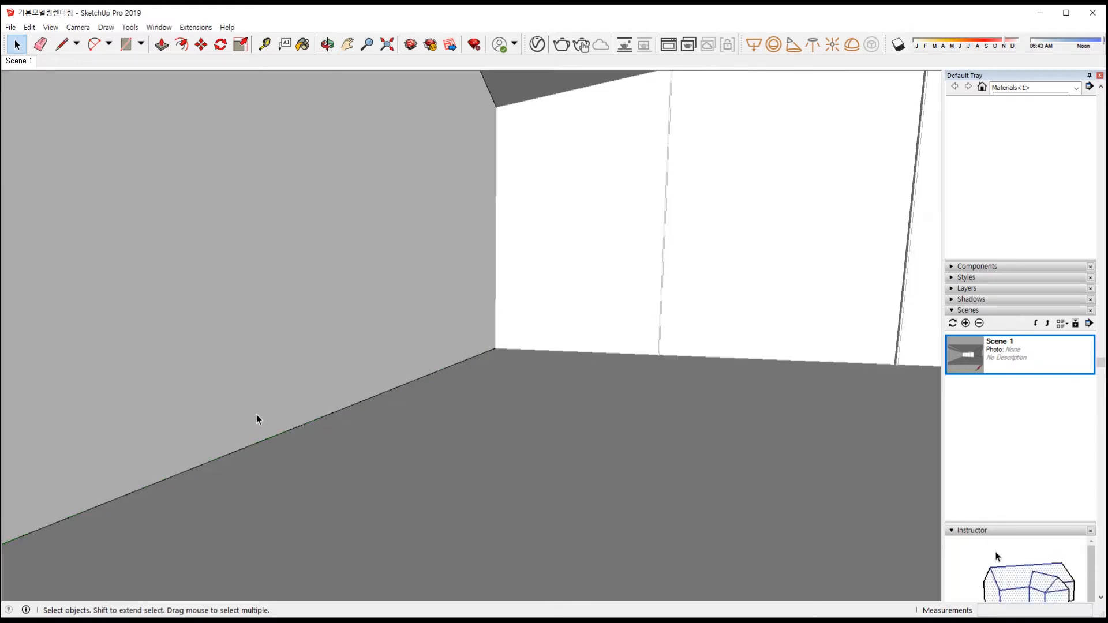
{"action": "double_click", "coordinate": [256, 416]}
{"action": "triple_click", "coordinate": [317, 459]}
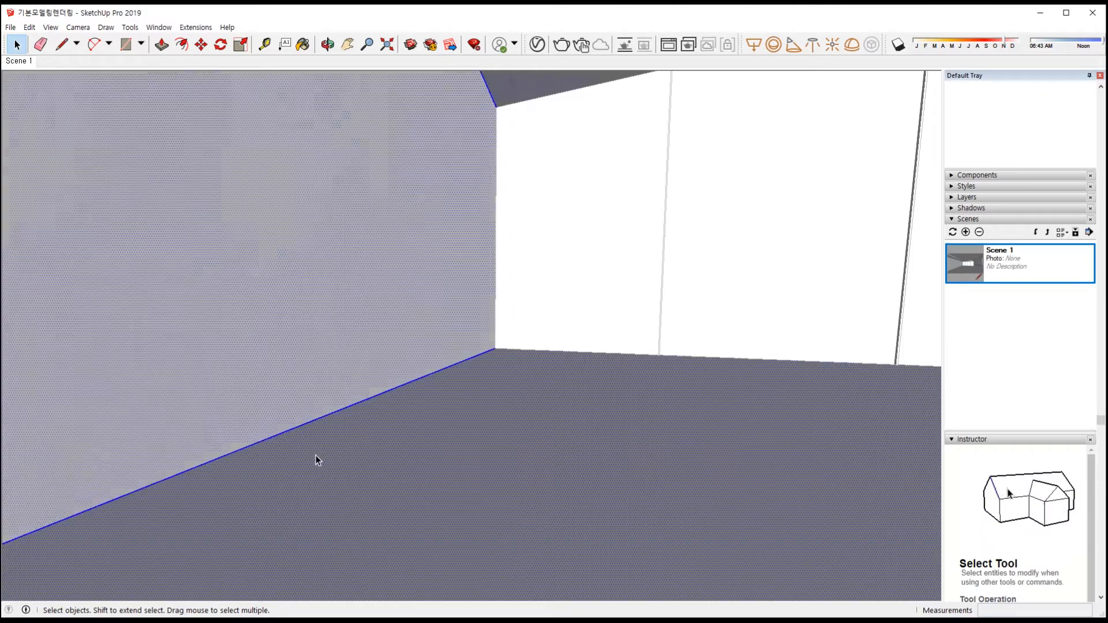
{"action": "scroll", "coordinate": [301, 420], "scroll_direction": "up", "scroll_amount": 1}
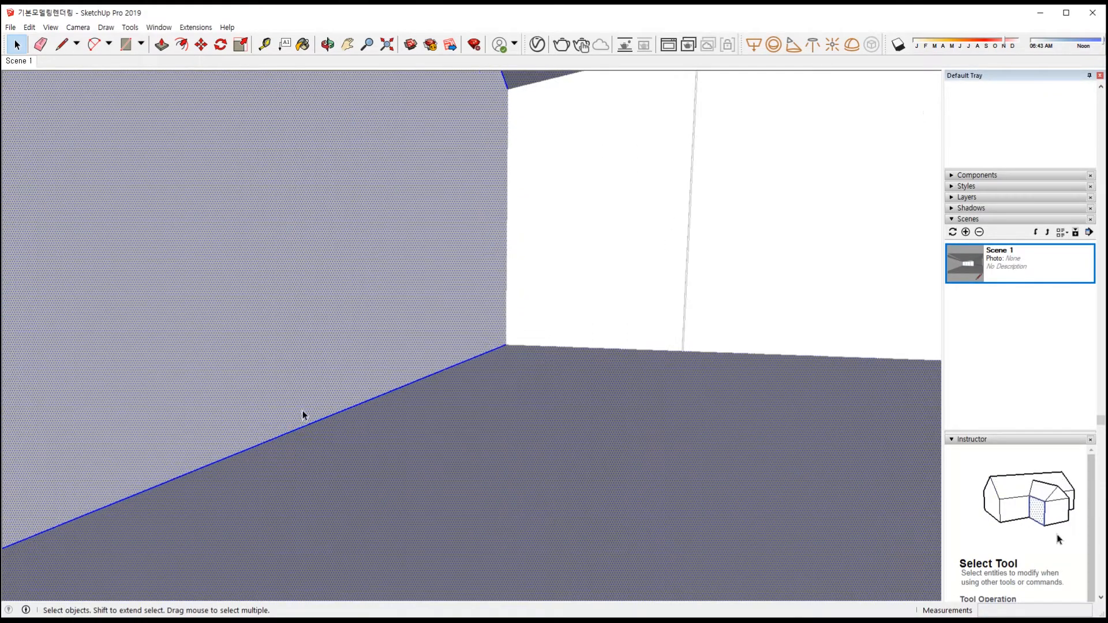
Draw a skirting line 100 mm above the floor along the full length of the solid side wall
{"action": "key", "text": "l"}
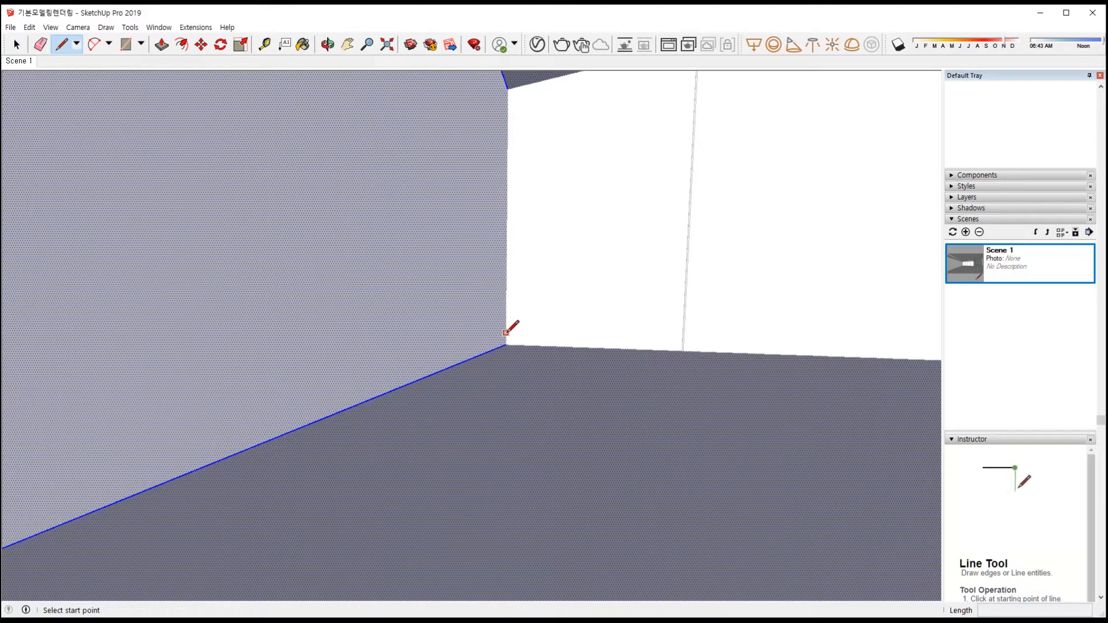
{"action": "left_click", "coordinate": [506, 345]}
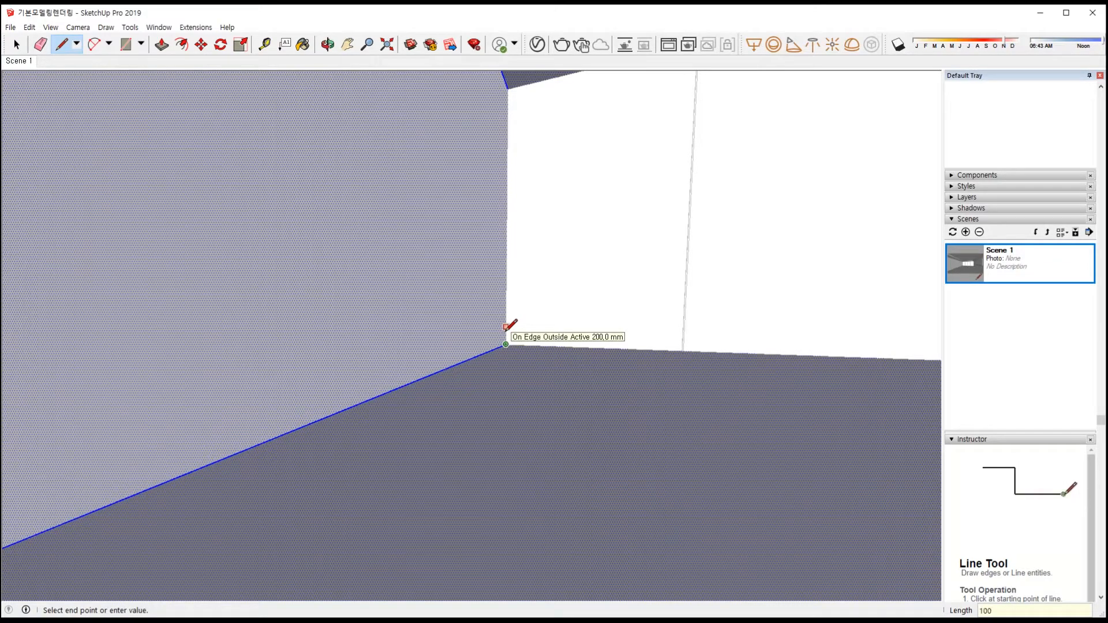
{"action": "key", "text": "Return"}
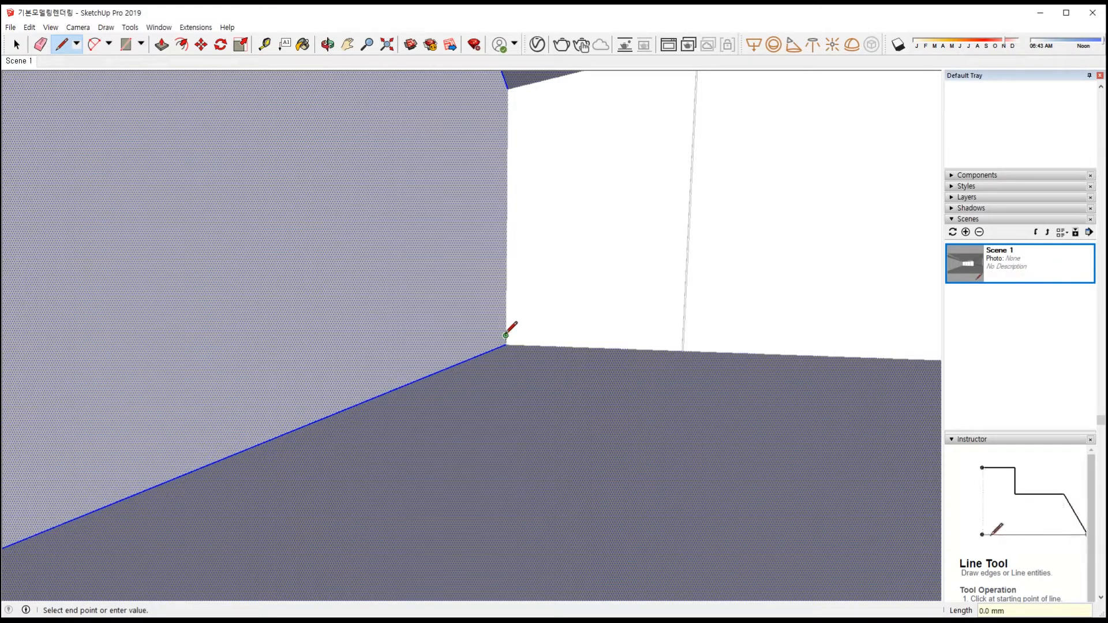
{"action": "mouse_move", "coordinate": [224, 395]}
{"action": "middle_mouse_down"}
{"action": "mouse_move", "coordinate": [210, 413]}
{"action": "mouse_move", "coordinate": [450, 323]}
{"action": "mouse_move", "coordinate": [196, 364]}
{"action": "mouse_move", "coordinate": [439, 289]}
{"action": "mouse_move", "coordinate": [687, 264]}
{"action": "mouse_move", "coordinate": [421, 310]}
{"action": "mouse_move", "coordinate": [334, 376]}
{"action": "mouse_move", "coordinate": [329, 358]}
{"action": "middle_mouse_up"}
{"action": "left_click", "coordinate": [311, 257]}
{"action": "scroll", "coordinate": [545, 280], "scroll_direction": "up", "scroll_amount": 2}
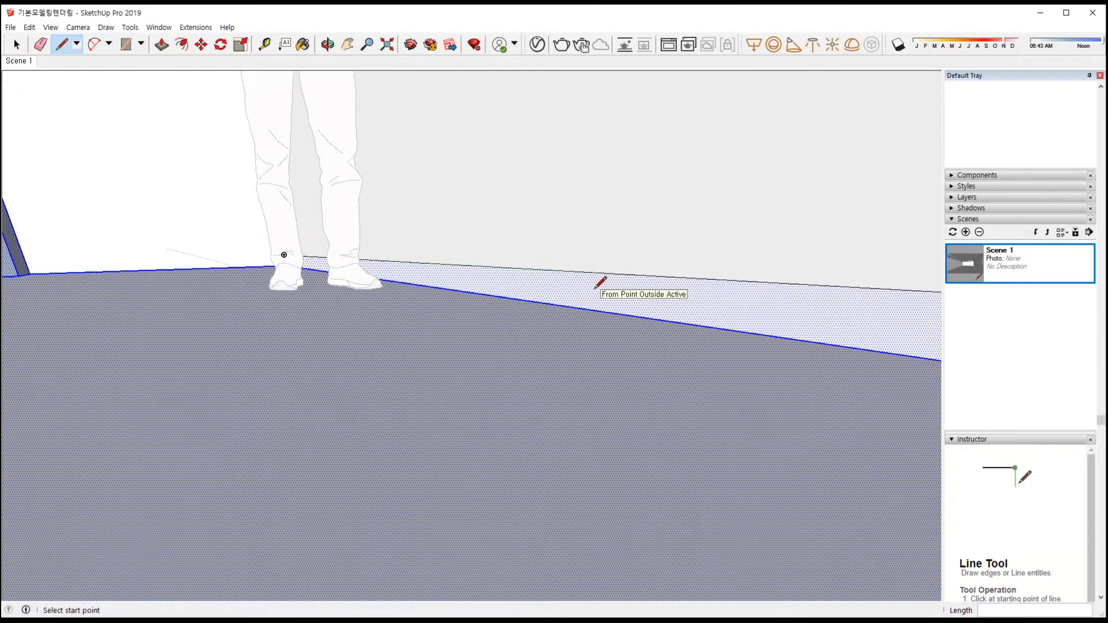
Push/Pull the solid side wall's skirting strip by 10 mm
{"action": "key", "text": "p"}
{"action": "left_click", "coordinate": [599, 298]}
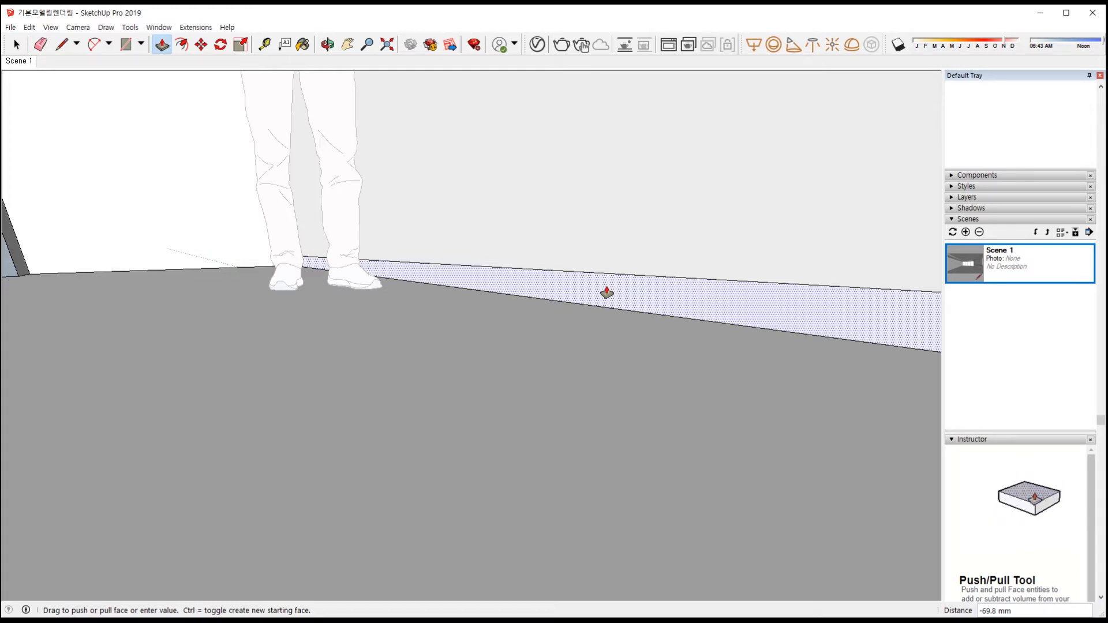
{"action": "type", "text": "10"}
{"action": "key", "text": "Return"}
{"action": "middle_click_drag", "start_coordinate": [606, 295], "coordinate": [564, 339]}
{"action": "scroll", "coordinate": [652, 341], "scroll_direction": "up", "scroll_amount": 3}
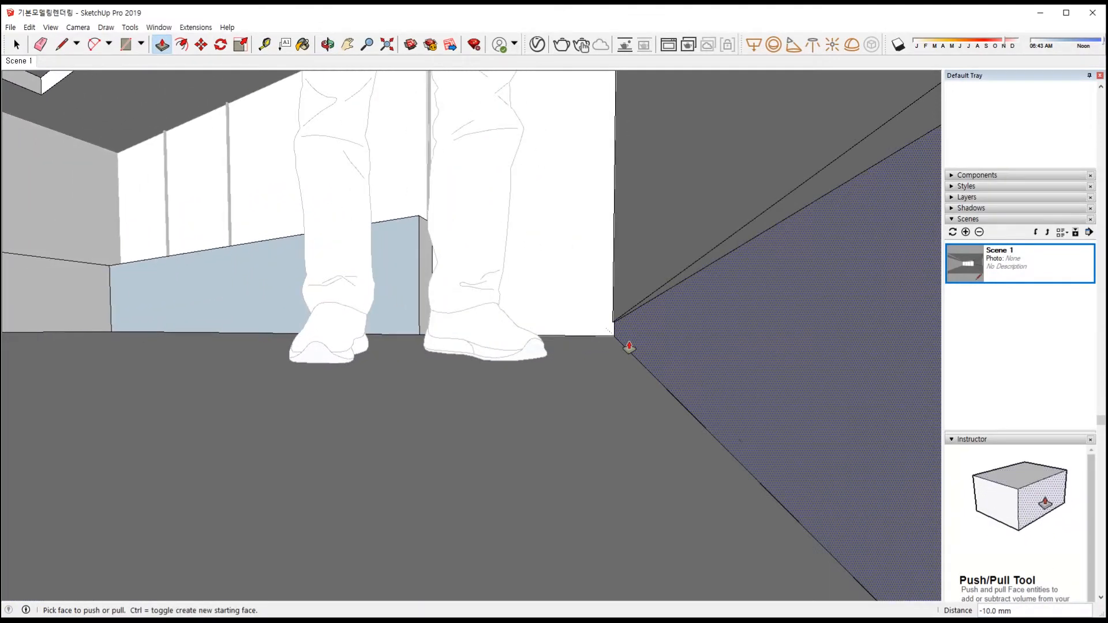
Draw a 100 mm vertical edge up from the floor at the free end of the low blue wall
{"action": "scroll", "coordinate": [629, 347], "scroll_direction": "down", "scroll_amount": 6}
{"action": "middle_click_drag", "start_coordinate": [625, 345], "coordinate": [616, 429]}
{"action": "scroll", "coordinate": [625, 422], "scroll_direction": "down", "scroll_amount": 6}
{"action": "scroll", "coordinate": [574, 334], "scroll_direction": "up", "scroll_amount": 2}
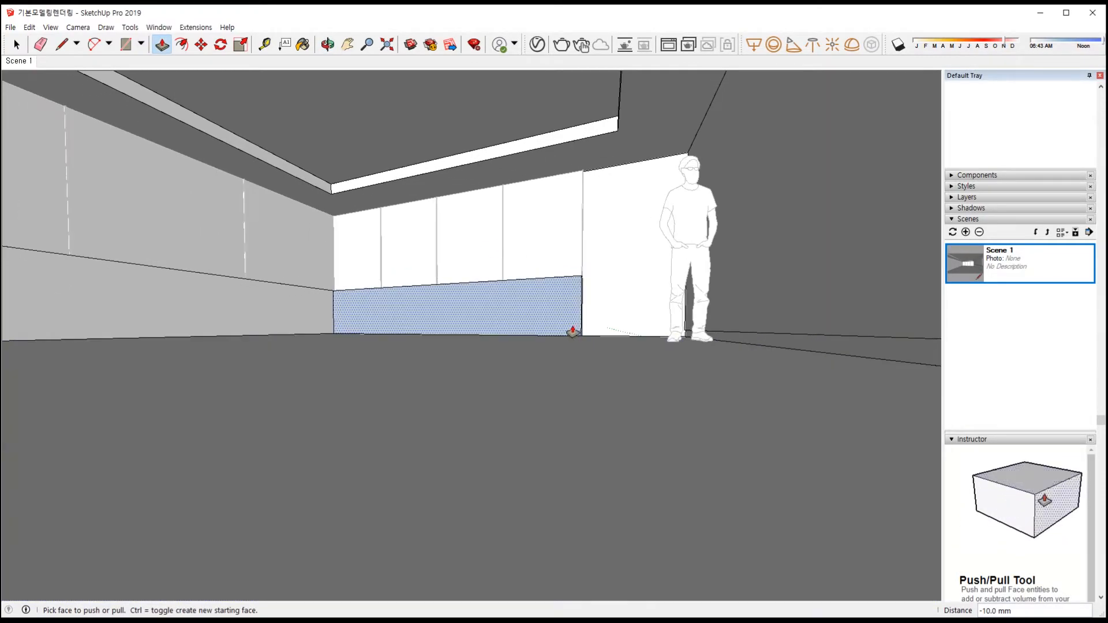
{"action": "middle_click_drag", "start_coordinate": [572, 331], "coordinate": [596, 467]}
{"action": "key", "text": "space"}
{"action": "triple_click", "coordinate": [571, 380]}
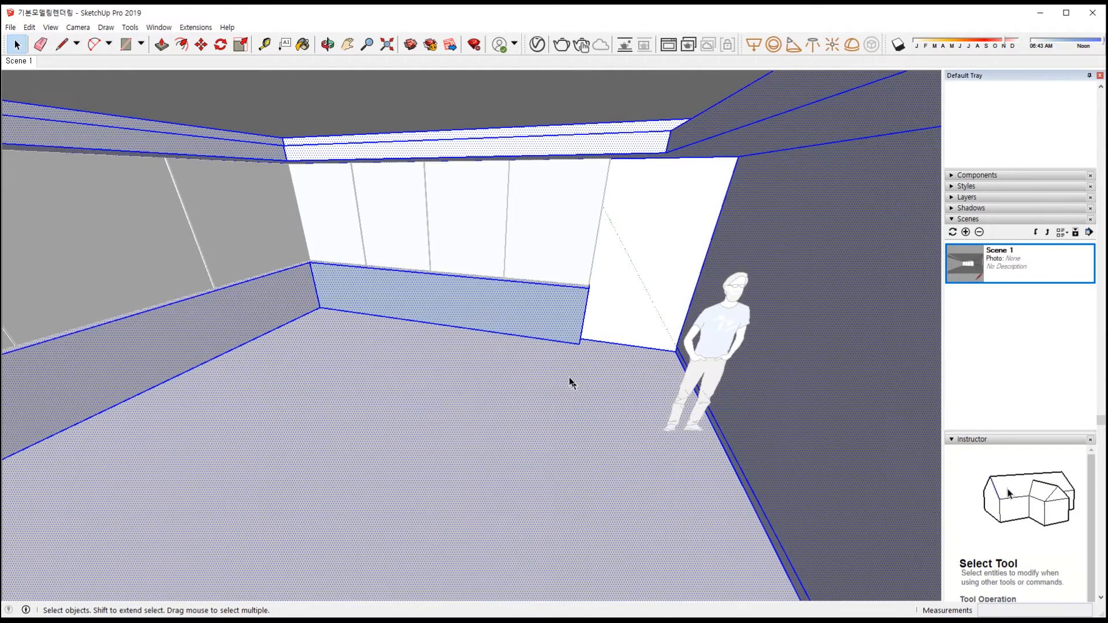
{"action": "scroll", "coordinate": [573, 346], "scroll_direction": "up", "scroll_amount": 3}
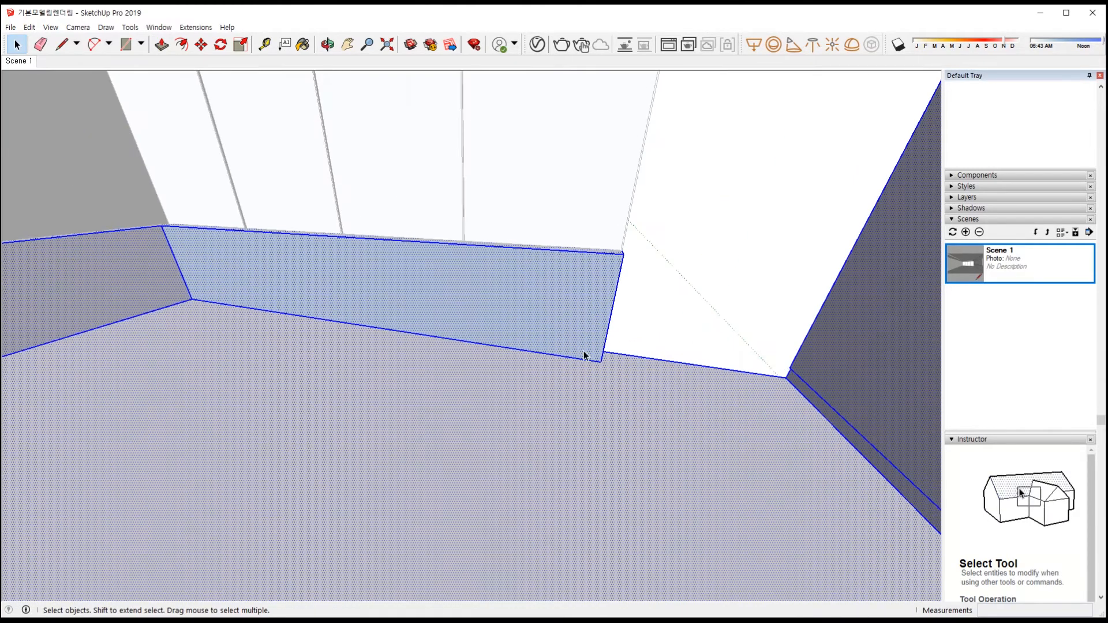
{"action": "key", "text": "l"}
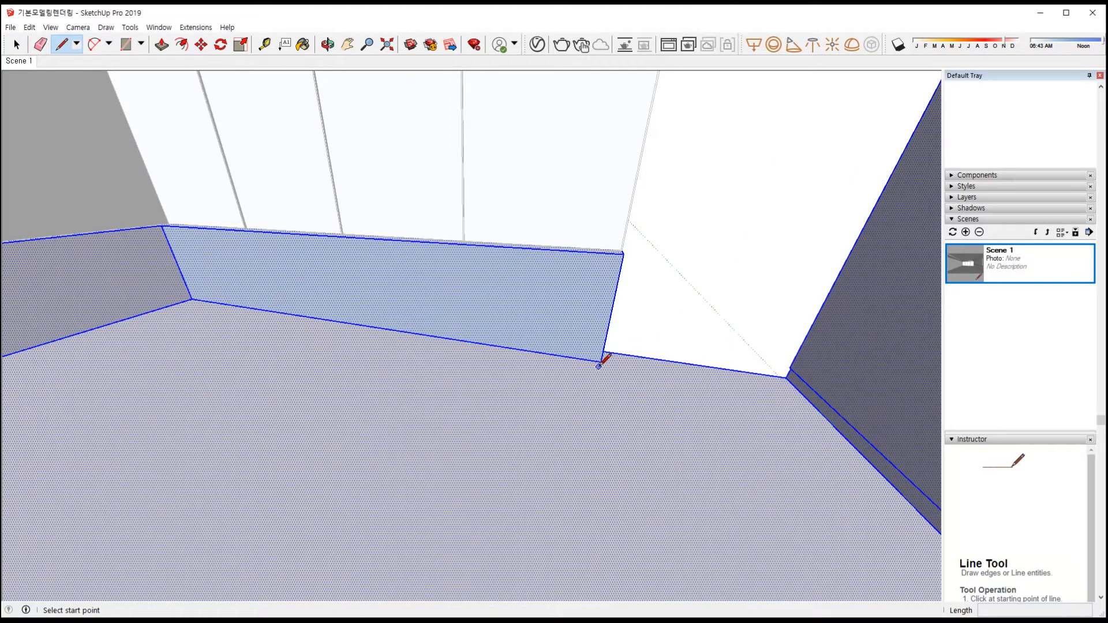
{"action": "left_click", "coordinate": [601, 362]}
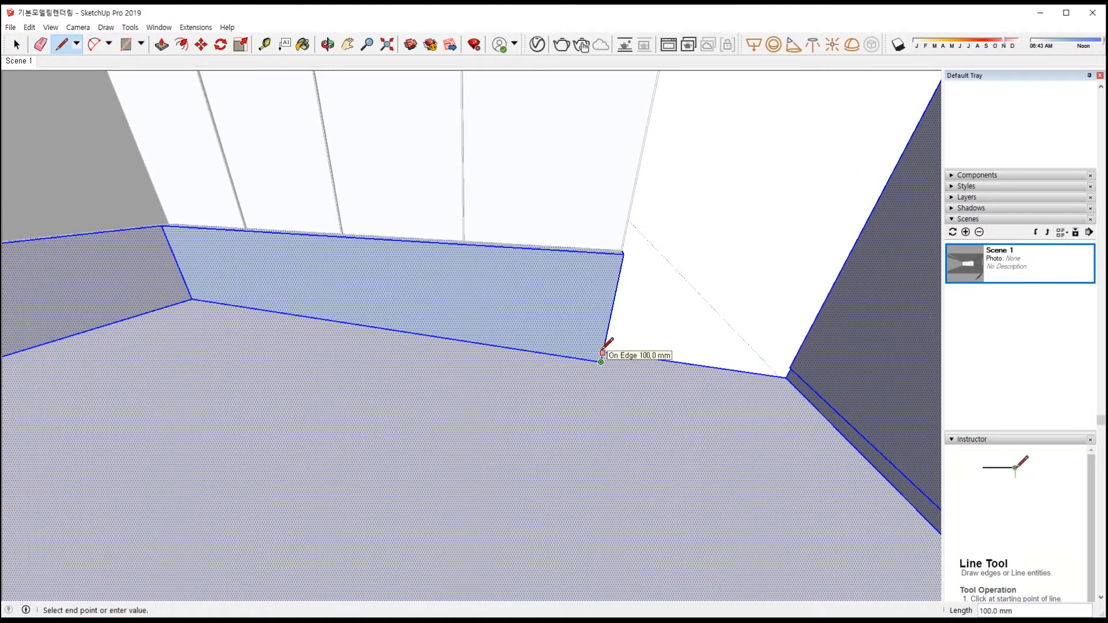
{"action": "middle_click_drag", "start_coordinate": [603, 350], "coordinate": [595, 308]}
{"action": "key", "text": "Escape"}
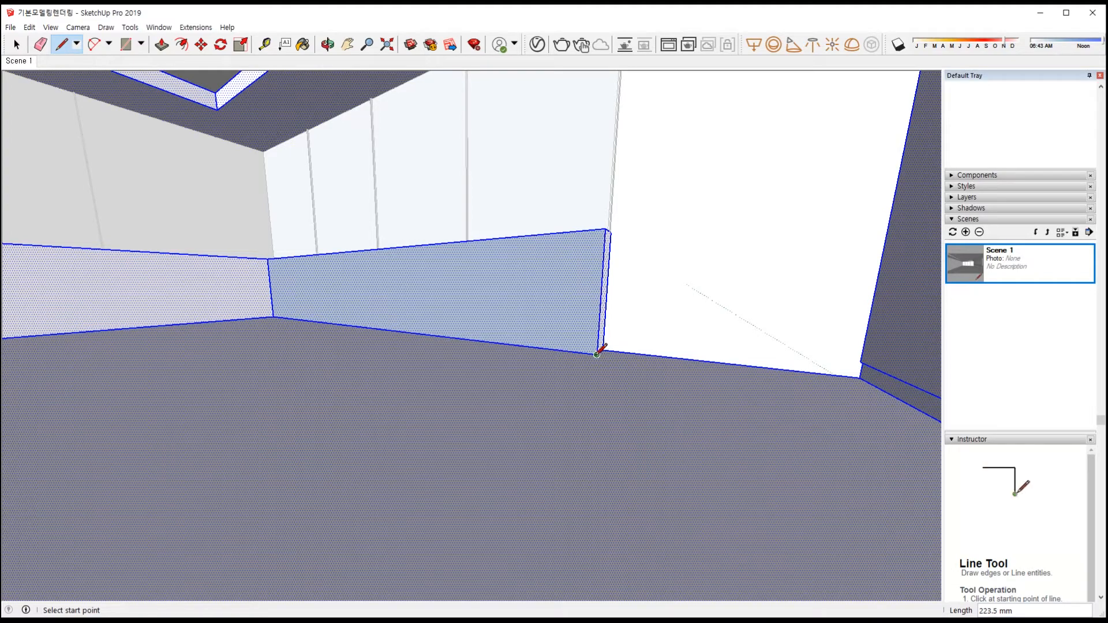
{"action": "key", "text": "Escape"}
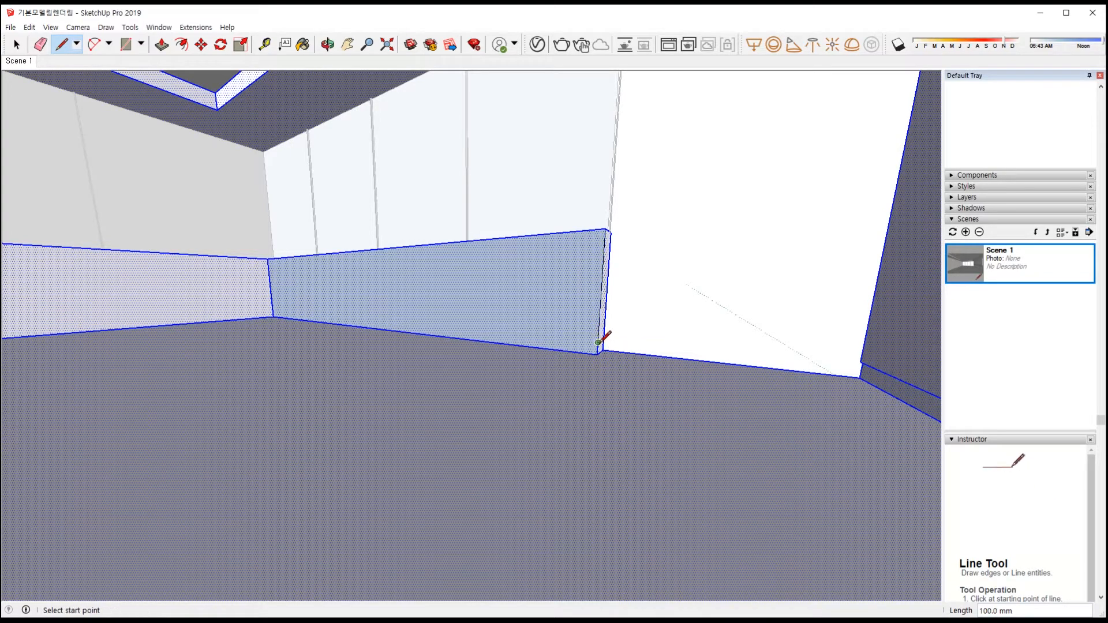
Draw the skirting line from that edge's upper end along the low blue wall and on along the adjoining window wall
{"action": "left_click", "coordinate": [597, 343]}
{"action": "left_click", "coordinate": [273, 311]}
{"action": "middle_click_drag", "start_coordinate": [74, 321], "coordinate": [249, 304]}
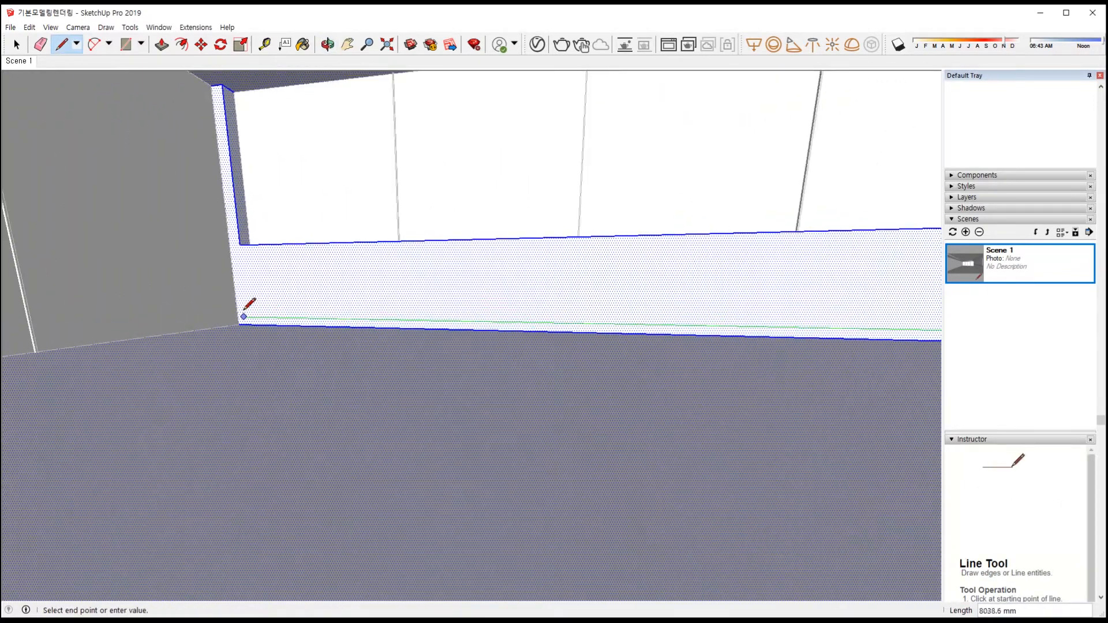
{"action": "left_click", "coordinate": [239, 316]}
{"action": "scroll", "coordinate": [375, 323], "scroll_direction": "up", "scroll_amount": 3}
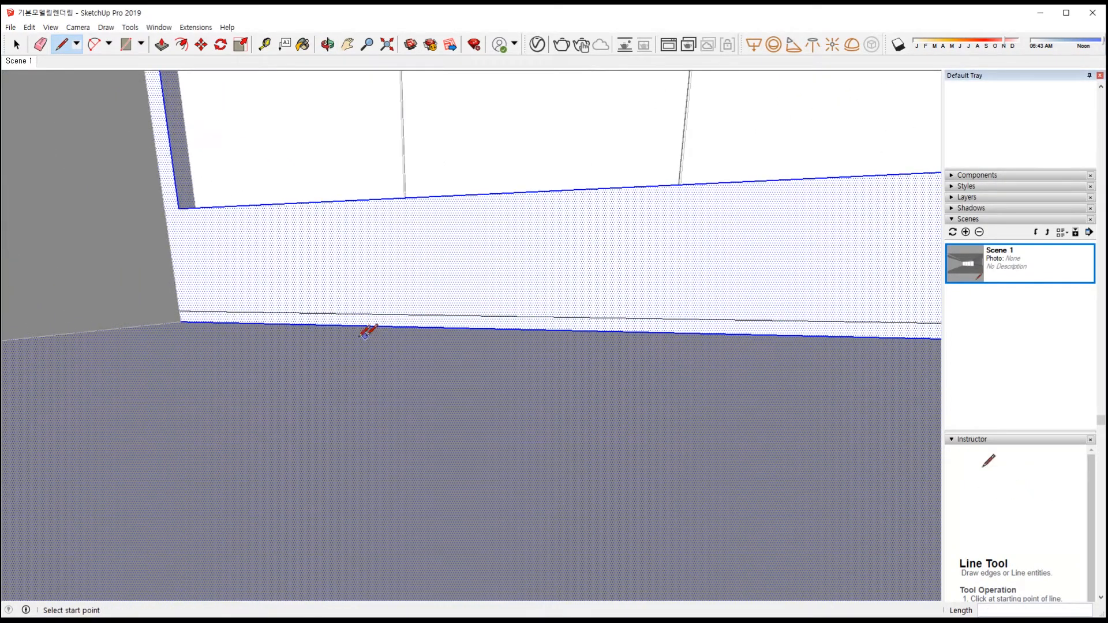
Push/Pull the low blue wall's skirting strip by 10 mm
{"action": "key", "text": "space"}
{"action": "middle_click_drag", "start_coordinate": [324, 321], "coordinate": [778, 332]}
{"action": "scroll", "coordinate": [764, 312], "scroll_direction": "up", "scroll_amount": 3}
{"action": "left_click", "coordinate": [767, 311]}
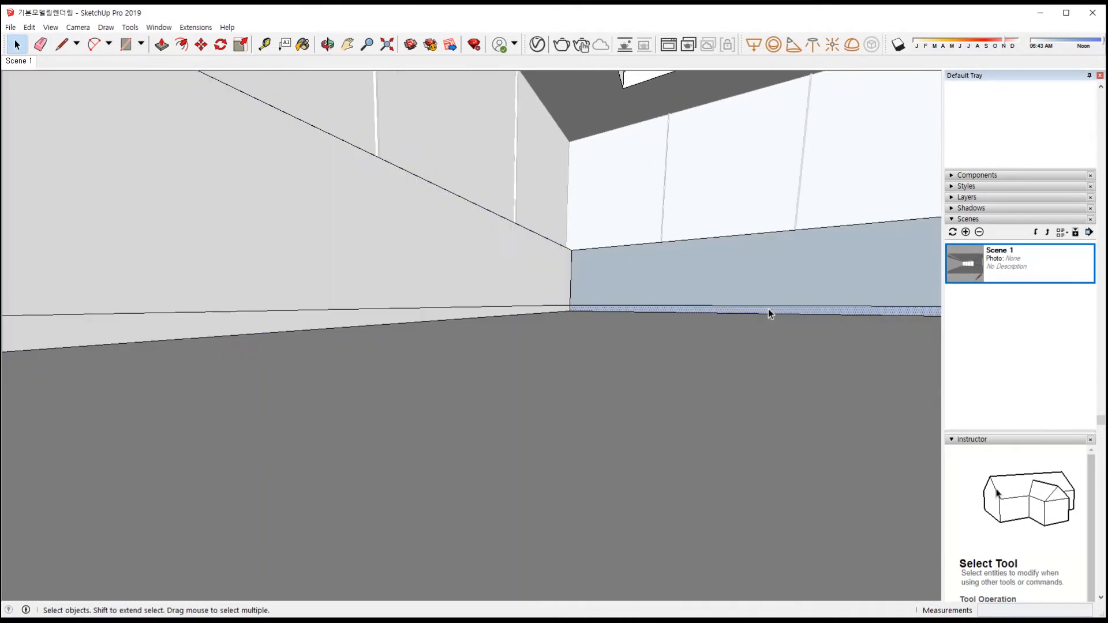
{"action": "key", "text": "p"}
{"action": "left_click", "coordinate": [772, 312]}
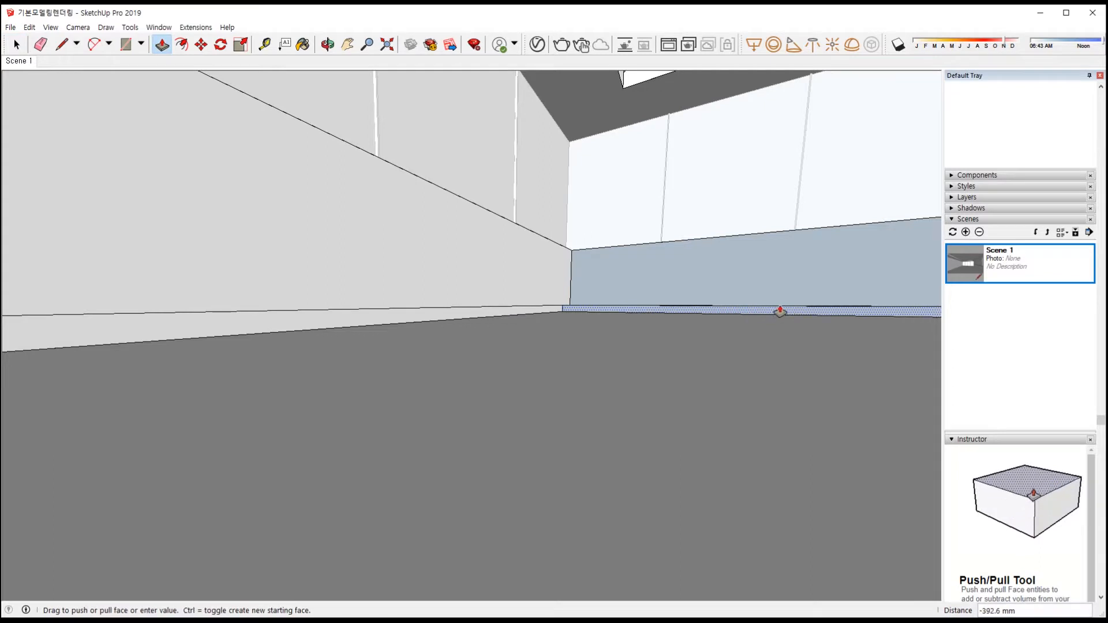
{"action": "middle_click_drag", "start_coordinate": [782, 319], "coordinate": [484, 327]}
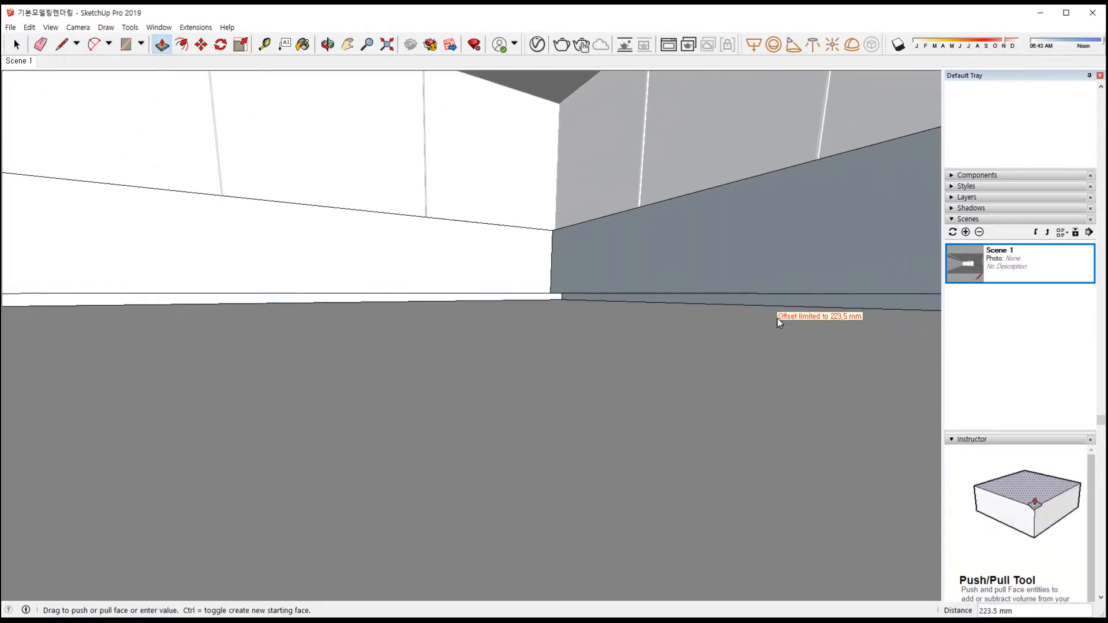
{"action": "left_click", "coordinate": [779, 322]}
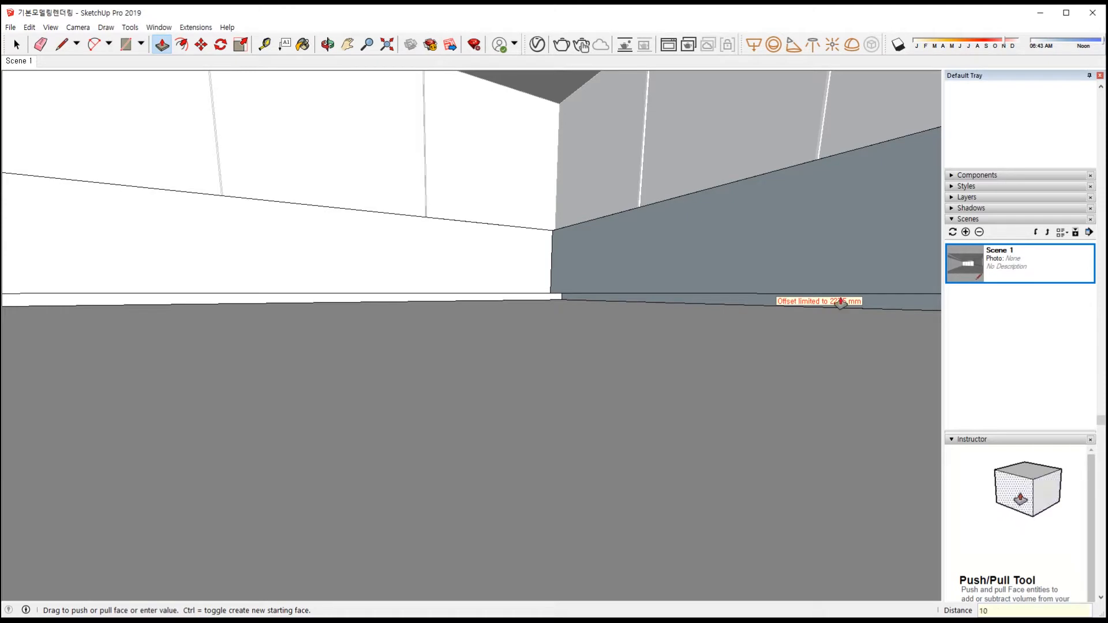
{"action": "key", "text": "Return"}
Select the window wall face beside its inner corner with the low blue wall's skirting
{"action": "middle_click_drag", "start_coordinate": [580, 322], "coordinate": [730, 322]}
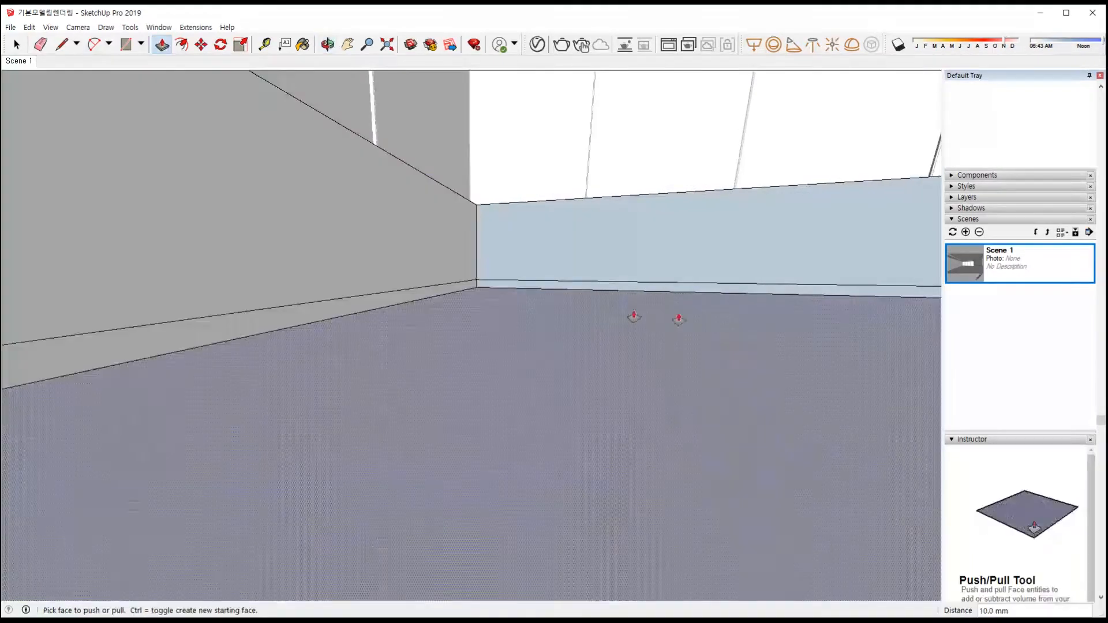
{"action": "key", "text": "space"}
{"action": "left_click", "coordinate": [451, 280]}
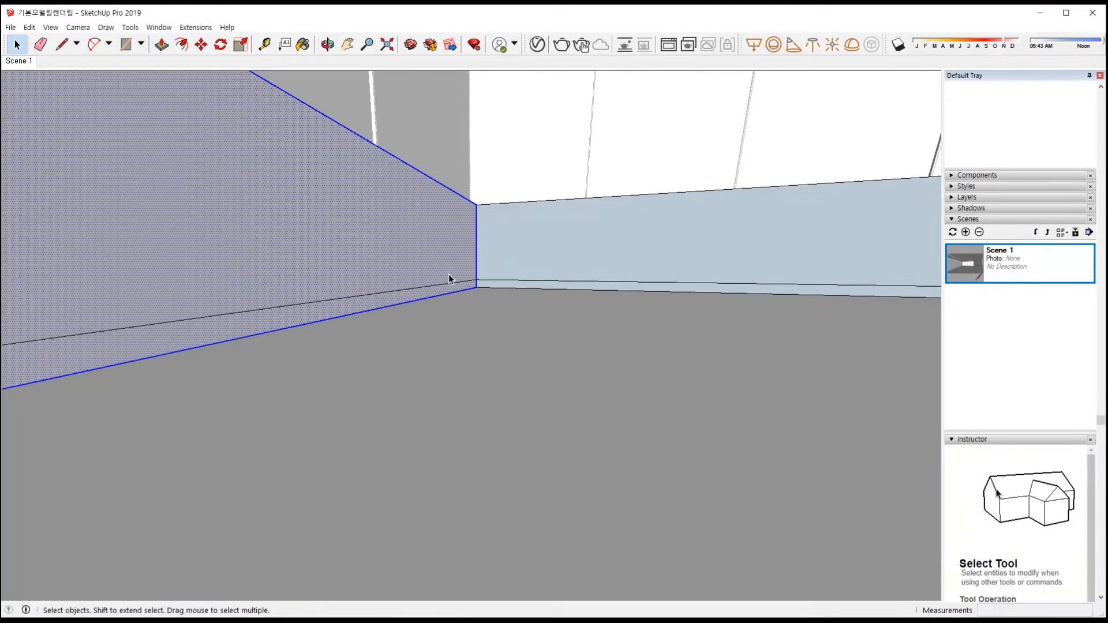
{"action": "middle_click_drag", "start_coordinate": [451, 296], "coordinate": [474, 266]}
{"action": "scroll", "coordinate": [473, 263], "scroll_direction": "up", "scroll_amount": 2}
{"action": "left_click", "coordinate": [444, 240]}
{"action": "left_click", "coordinate": [435, 254]}
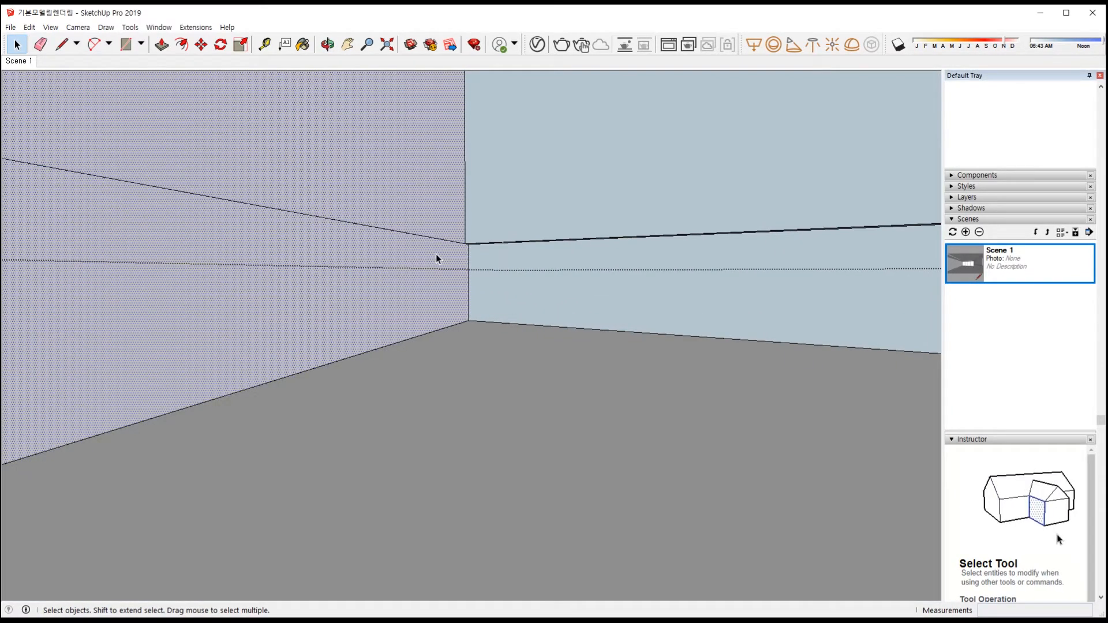
Redraw the window wall's skirting line from the blue wall's extruded skirting corner to the wall's opposite end, splitting off the lower strip
{"action": "key", "text": "l"}
{"action": "left_click", "coordinate": [465, 243]}
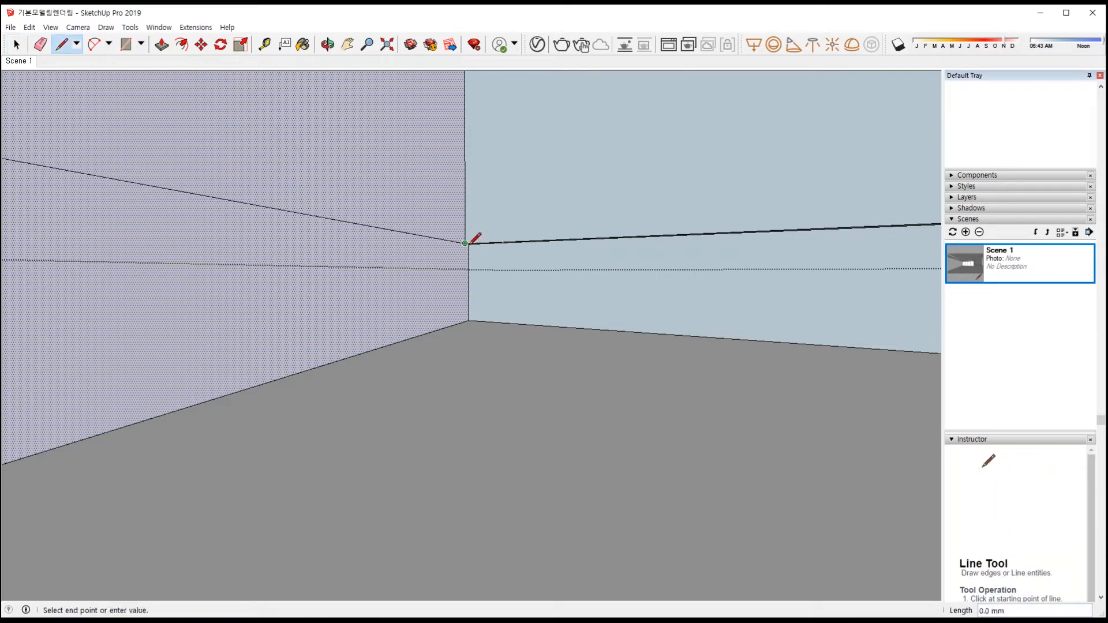
{"action": "scroll", "coordinate": [465, 251], "scroll_direction": "up", "scroll_amount": 4}
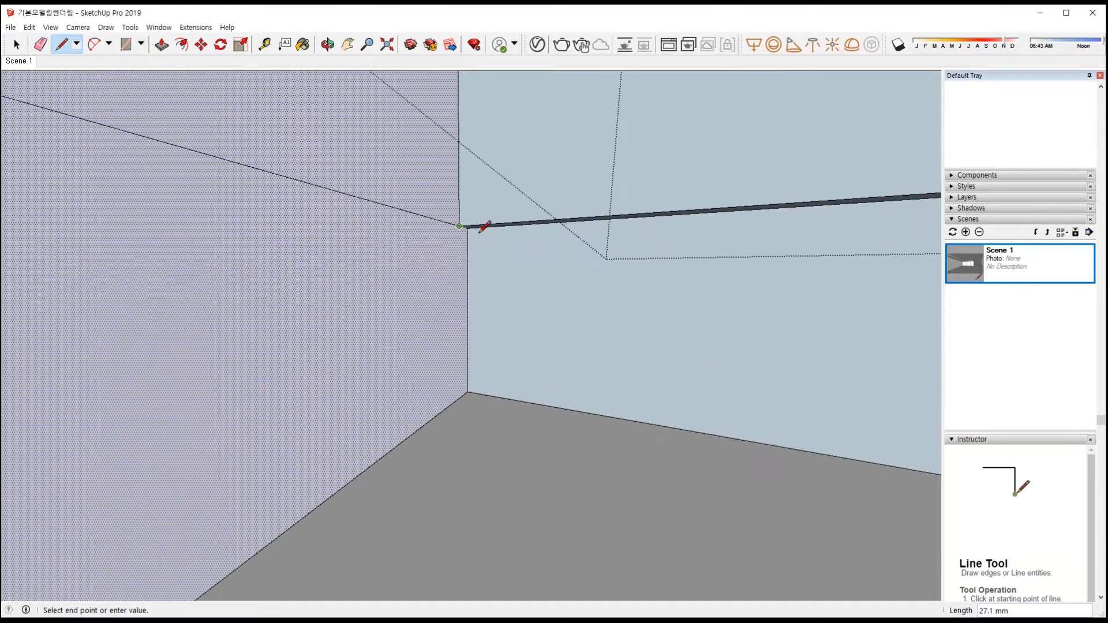
{"action": "key", "text": "Escape"}
{"action": "left_click", "coordinate": [468, 228]}
{"action": "scroll", "coordinate": [277, 250], "scroll_direction": "down", "scroll_amount": 2}
{"action": "middle_click_drag", "start_coordinate": [327, 280], "coordinate": [98, 346]}
{"action": "middle_click_drag", "start_coordinate": [98, 346], "coordinate": [871, 295], "text": "shift"}
{"action": "scroll", "coordinate": [375, 284], "scroll_direction": "down", "scroll_amount": 2}
{"action": "middle_click_drag", "start_coordinate": [250, 273], "coordinate": [215, 228], "text": "shift"}
{"action": "middle_click_drag", "start_coordinate": [292, 250], "coordinate": [331, 245]}
{"action": "middle_click_drag", "start_coordinate": [297, 235], "coordinate": [646, 238], "text": "shift"}
{"action": "scroll", "coordinate": [641, 251], "scroll_direction": "up", "scroll_amount": 1}
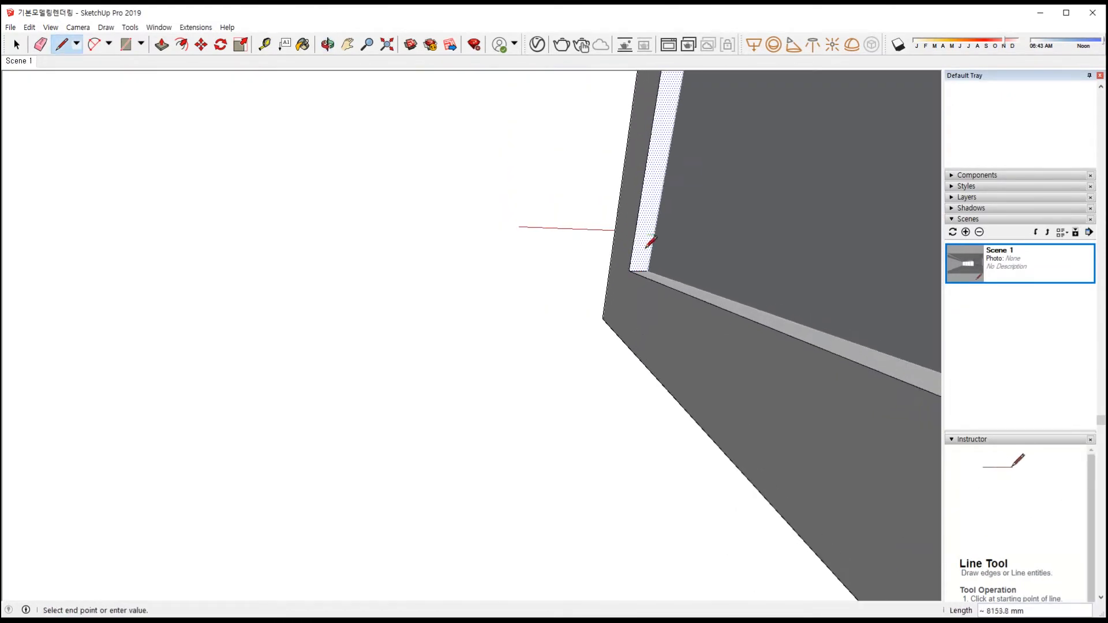
{"action": "left_click", "coordinate": [635, 235]}
{"action": "scroll", "coordinate": [638, 252], "scroll_direction": "up", "scroll_amount": 1}
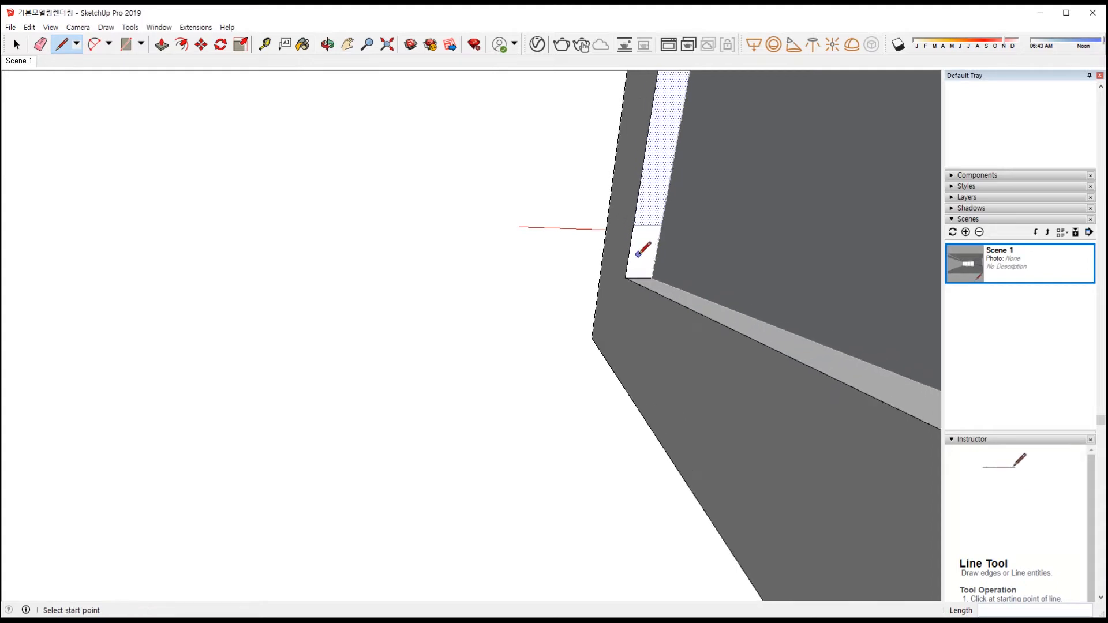
Push/Pull the window wall's separated skirting strip into a thin skirting board
{"action": "key", "text": "p"}
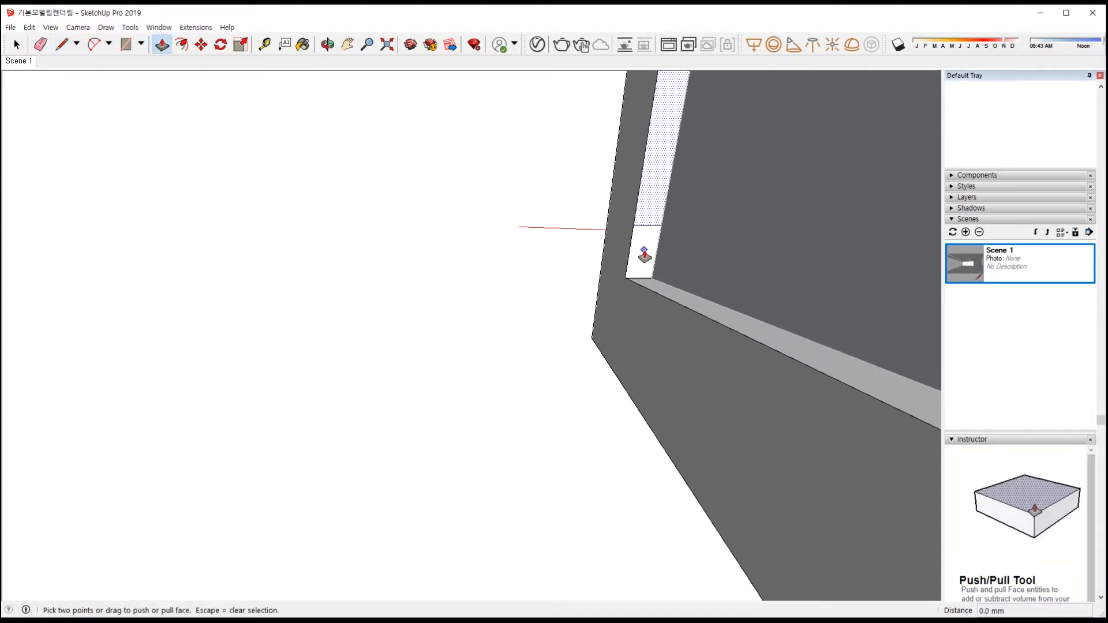
{"action": "scroll", "coordinate": [637, 248], "scroll_direction": "down", "scroll_amount": 1}
{"action": "key", "text": "space"}
{"action": "left_click", "coordinate": [622, 252]}
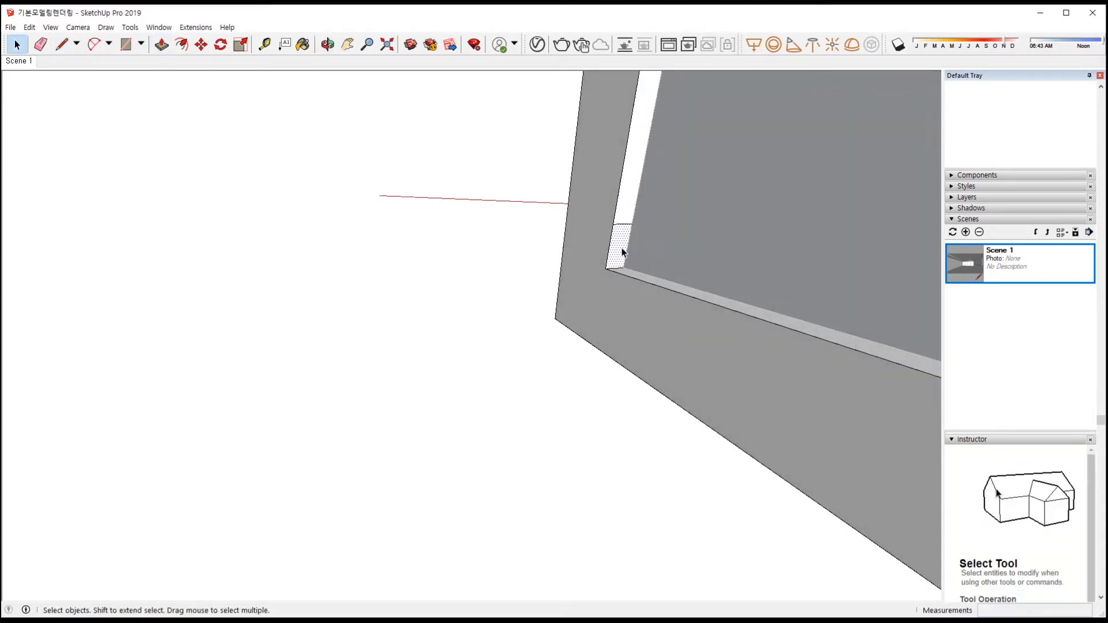
{"action": "key", "text": "p"}
{"action": "left_click", "coordinate": [620, 252]}
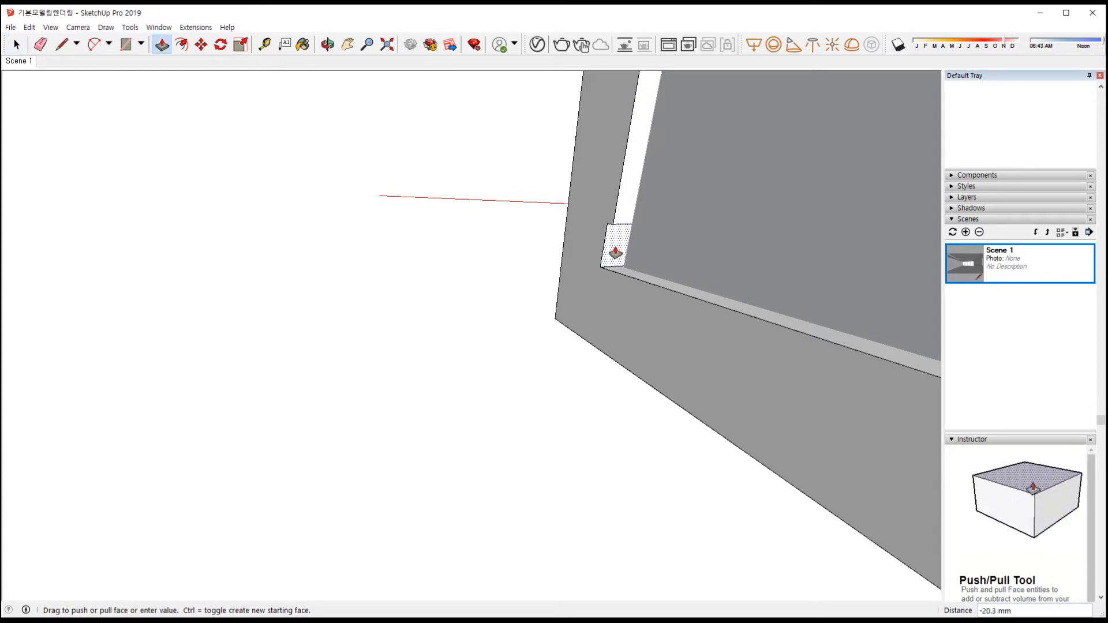
{"action": "type", "text": "1"}
{"action": "key", "text": "Return"}
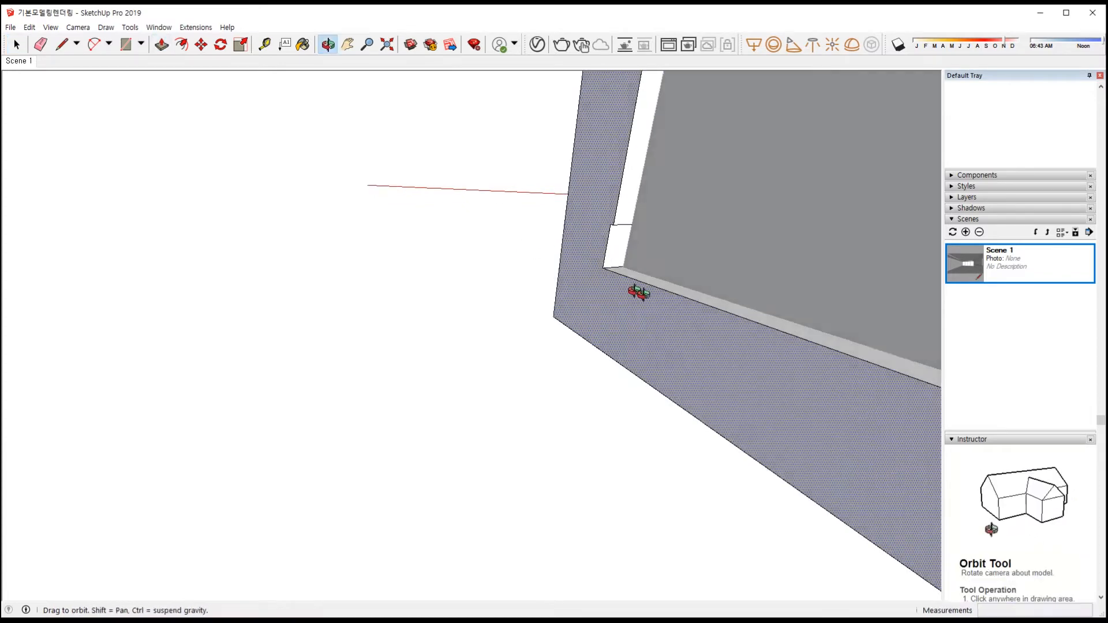
{"action": "scroll", "coordinate": [624, 280], "scroll_direction": "up", "scroll_amount": 2}
{"action": "middle_click_drag", "start_coordinate": [605, 228], "coordinate": [535, 304]}
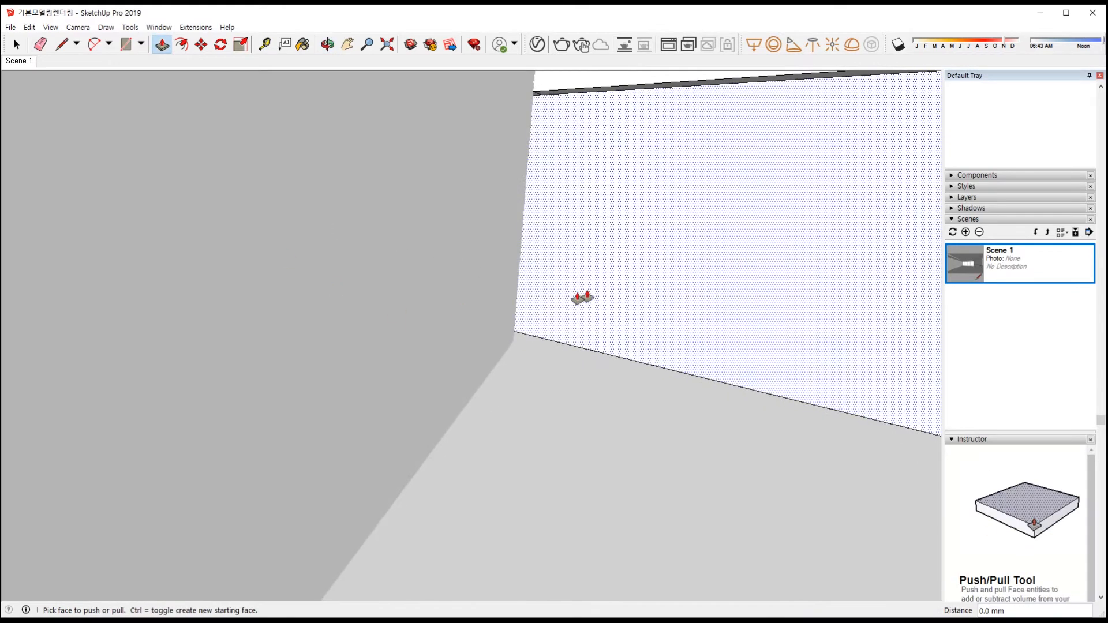
Draw a 200 mm line along the bottom edge of the window wall's skirting, starting at its corner with the panelled wall
{"action": "middle_click_drag", "start_coordinate": [593, 249], "coordinate": [673, 272]}
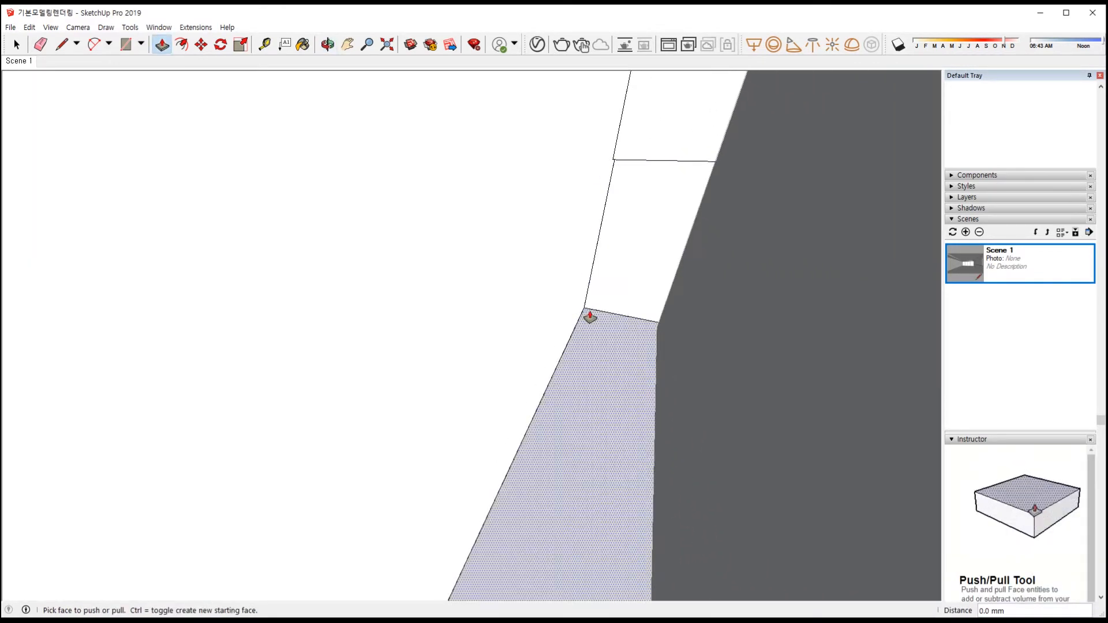
{"action": "middle_click_drag", "start_coordinate": [615, 330], "coordinate": [661, 339]}
{"action": "key", "text": "l"}
{"action": "left_click", "coordinate": [612, 299]}
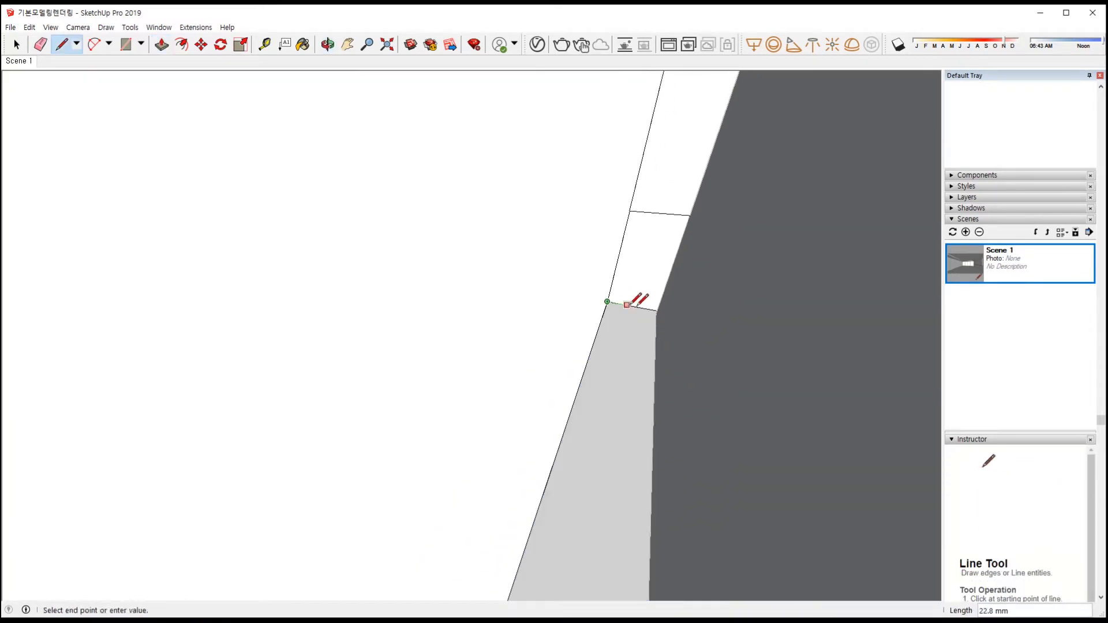
{"action": "middle_click_drag", "start_coordinate": [779, 331], "coordinate": [305, 263]}
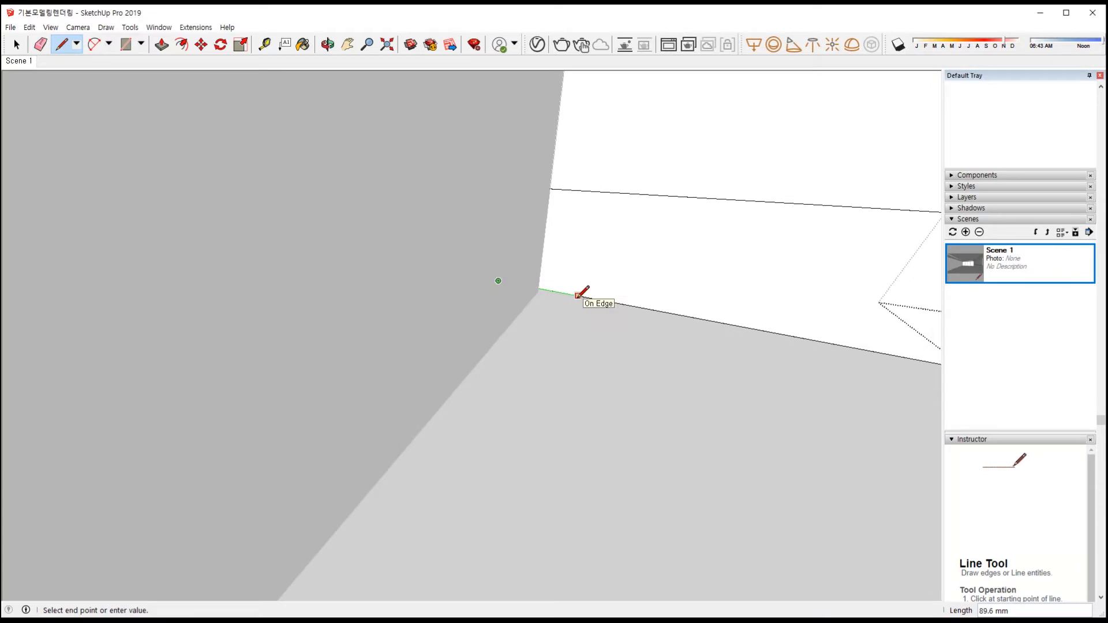
{"action": "type", "text": "200"}
{"action": "key", "text": "Return"}
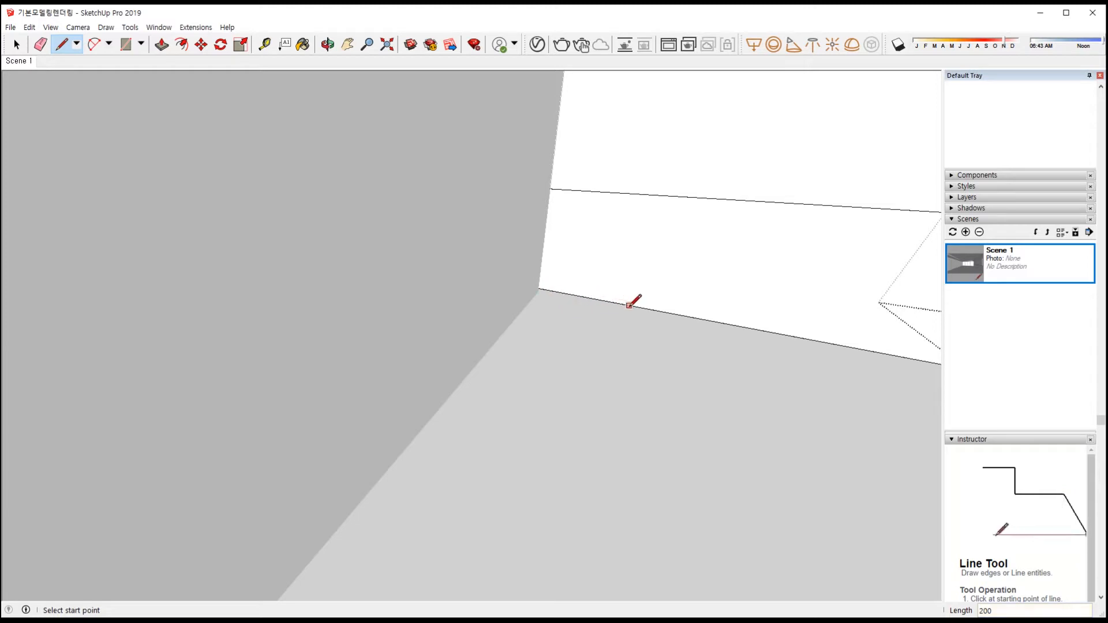
Draw a 100 mm vertical line from the 200 mm point up to the skirting's top edge, replacing the slanted first attempt
{"action": "scroll", "coordinate": [671, 312], "scroll_direction": "down", "scroll_amount": 3}
{"action": "middle_click_drag", "start_coordinate": [681, 329], "coordinate": [606, 336]}
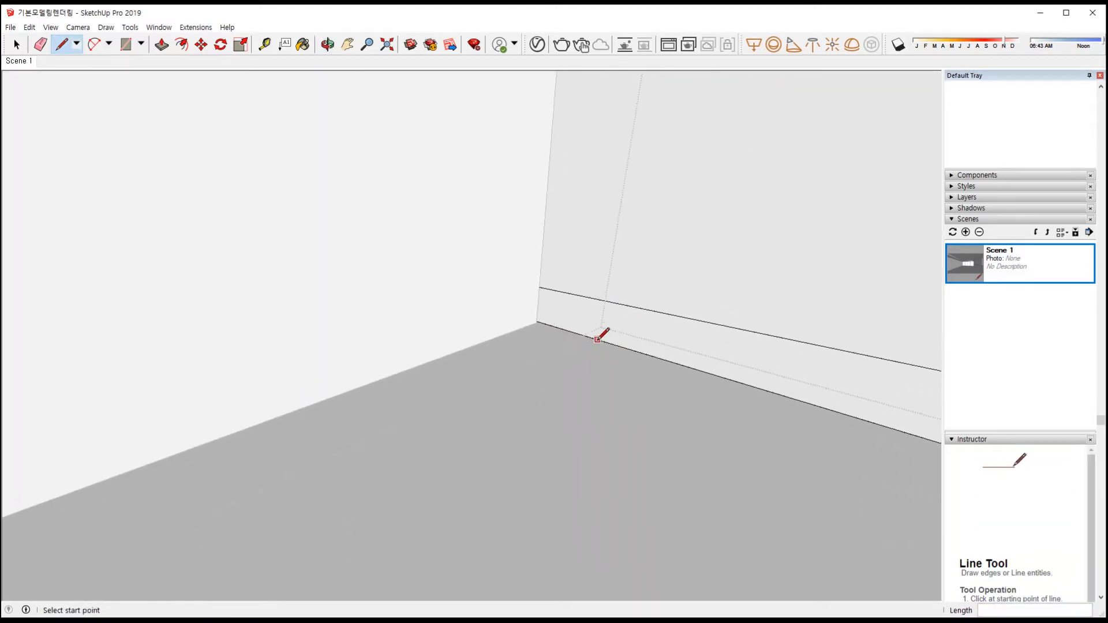
{"action": "left_click", "coordinate": [588, 337]}
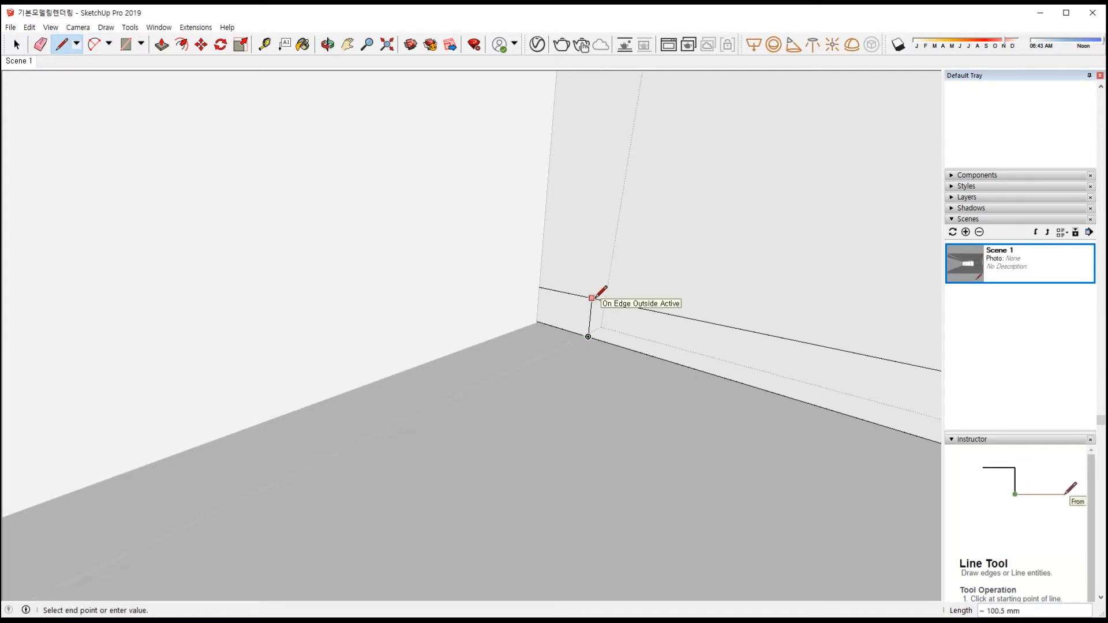
{"action": "left_click", "coordinate": [592, 298]}
{"action": "middle_click_drag", "start_coordinate": [606, 297], "coordinate": [547, 327]}
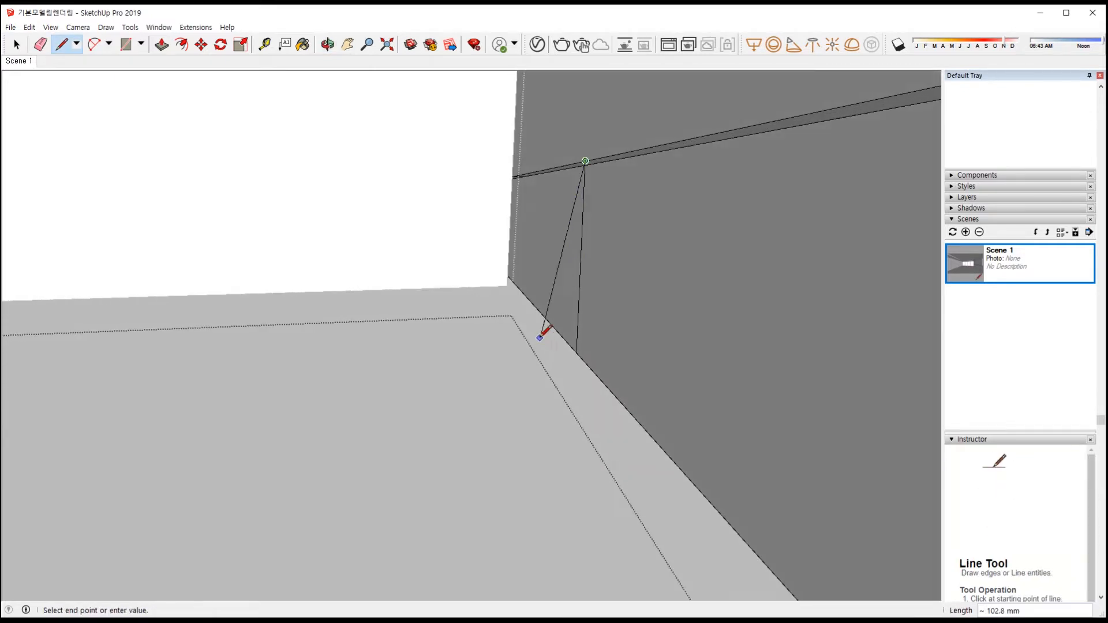
{"action": "key", "text": "Escape"}
{"action": "key", "text": "ctrl+z"}
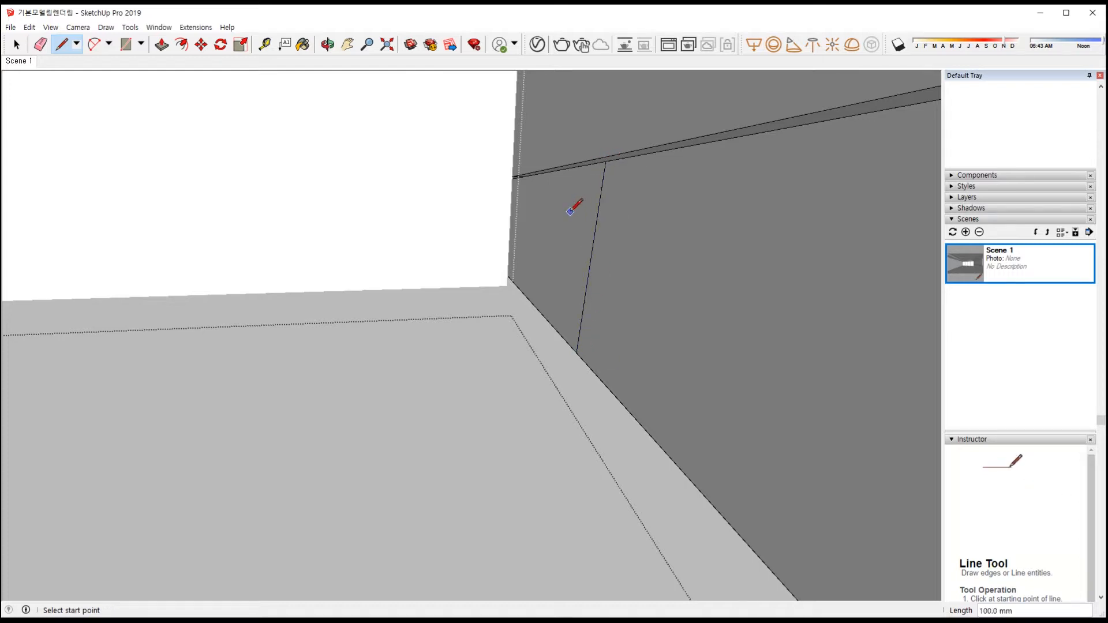
Push the separated 200 mm corner piece of the window wall's skirting back flush with the wall
{"action": "key", "text": "p"}
{"action": "left_click", "coordinate": [579, 223]}
{"action": "left_click", "coordinate": [575, 163]}
{"action": "middle_click_drag", "start_coordinate": [531, 193], "coordinate": [559, 228]}
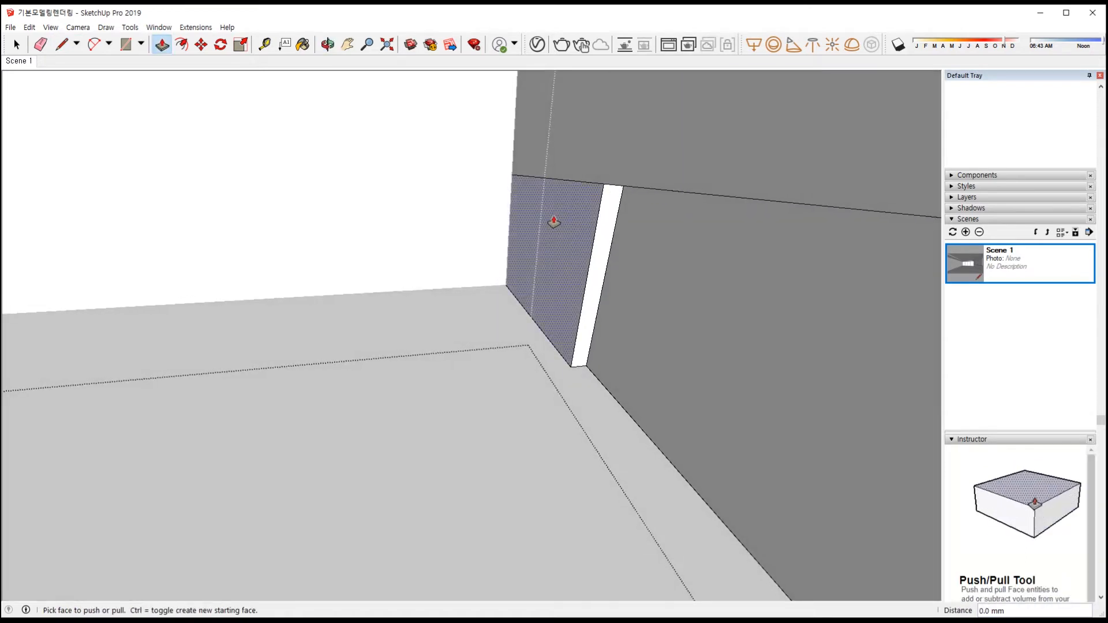
{"action": "key", "text": "e"}
On the opposite long wall's skirting, draw a line along the bottom from the panelled wall's corner and a 100 mm vertical up to its top edge
{"action": "mouse_move", "coordinate": [547, 281]}
{"action": "middle_mouse_down"}
{"action": "mouse_move", "coordinate": [537, 295]}
{"action": "mouse_move", "coordinate": [594, 344]}
{"action": "mouse_move", "coordinate": [554, 415]}
{"action": "mouse_move", "coordinate": [658, 358]}
{"action": "mouse_move", "coordinate": [448, 363]}
{"action": "mouse_move", "coordinate": [196, 287]}
{"action": "mouse_move", "coordinate": [215, 285]}
{"action": "mouse_move", "coordinate": [265, 388]}
{"action": "mouse_move", "coordinate": [317, 386]}
{"action": "mouse_move", "coordinate": [270, 378]}
{"action": "mouse_move", "coordinate": [438, 341]}
{"action": "mouse_move", "coordinate": [193, 358]}
{"action": "mouse_move", "coordinate": [116, 317]}
{"action": "mouse_move", "coordinate": [45, 317]}
{"action": "mouse_move", "coordinate": [732, 349]}
{"action": "mouse_move", "coordinate": [752, 312]}
{"action": "mouse_move", "coordinate": [740, 295]}
{"action": "mouse_move", "coordinate": [489, 321]}
{"action": "mouse_move", "coordinate": [631, 334]}
{"action": "mouse_move", "coordinate": [371, 366]}
{"action": "mouse_move", "coordinate": [449, 335]}
{"action": "mouse_move", "coordinate": [389, 353]}
{"action": "mouse_move", "coordinate": [265, 322]}
{"action": "mouse_move", "coordinate": [502, 321]}
{"action": "mouse_move", "coordinate": [472, 320]}
{"action": "middle_mouse_up"}
{"action": "key", "text": "l"}
{"action": "left_click", "coordinate": [420, 327]}
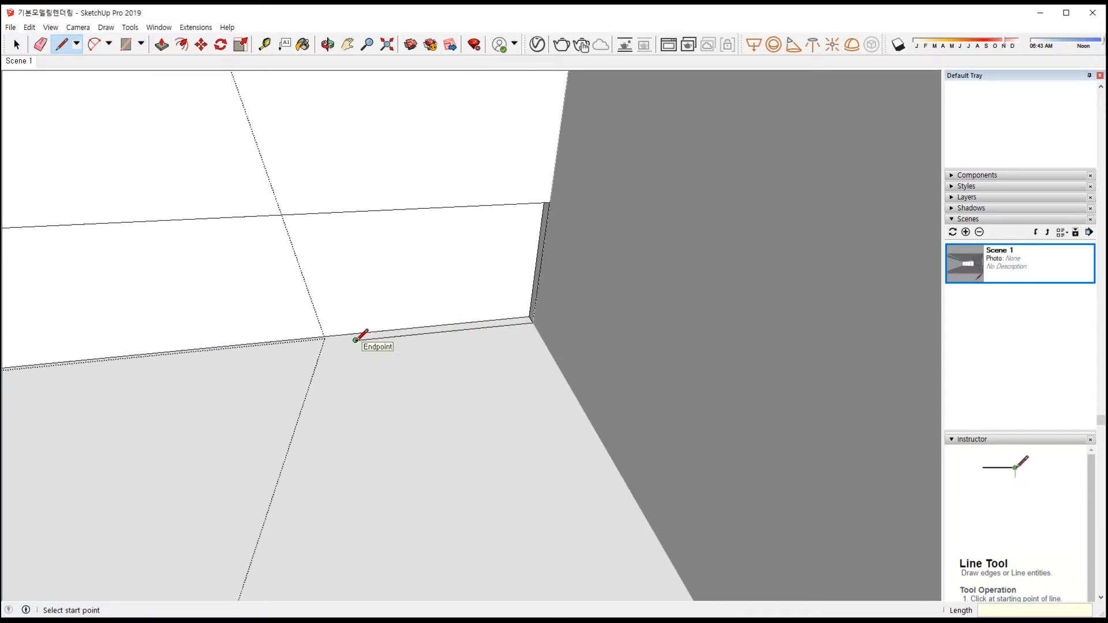
{"action": "mouse_move", "coordinate": [349, 209]}
{"action": "middle_mouse_down"}
{"action": "mouse_move", "coordinate": [497, 164]}
{"action": "mouse_move", "coordinate": [350, 200]}
{"action": "middle_mouse_up"}
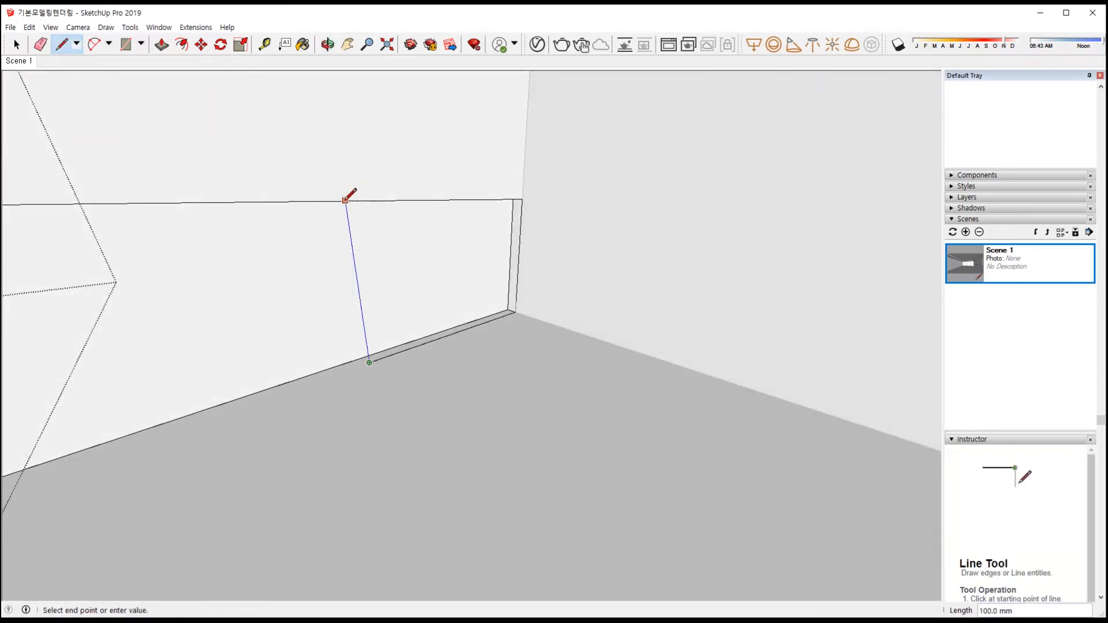
{"action": "left_click", "coordinate": [345, 200]}
Trace the long wall skirting's cut end with lines across its bottom thickness, up its side and across its top
{"action": "middle_click_drag", "start_coordinate": [453, 317], "coordinate": [398, 433]}
{"action": "left_click", "coordinate": [408, 389]}
{"action": "left_click", "coordinate": [396, 386]}
{"action": "left_click", "coordinate": [389, 250]}
{"action": "mouse_move", "coordinate": [389, 249]}
{"action": "middle_mouse_down"}
{"action": "mouse_move", "coordinate": [419, 275]}
{"action": "mouse_move", "coordinate": [408, 249]}
{"action": "middle_mouse_up"}
{"action": "left_click", "coordinate": [416, 250]}
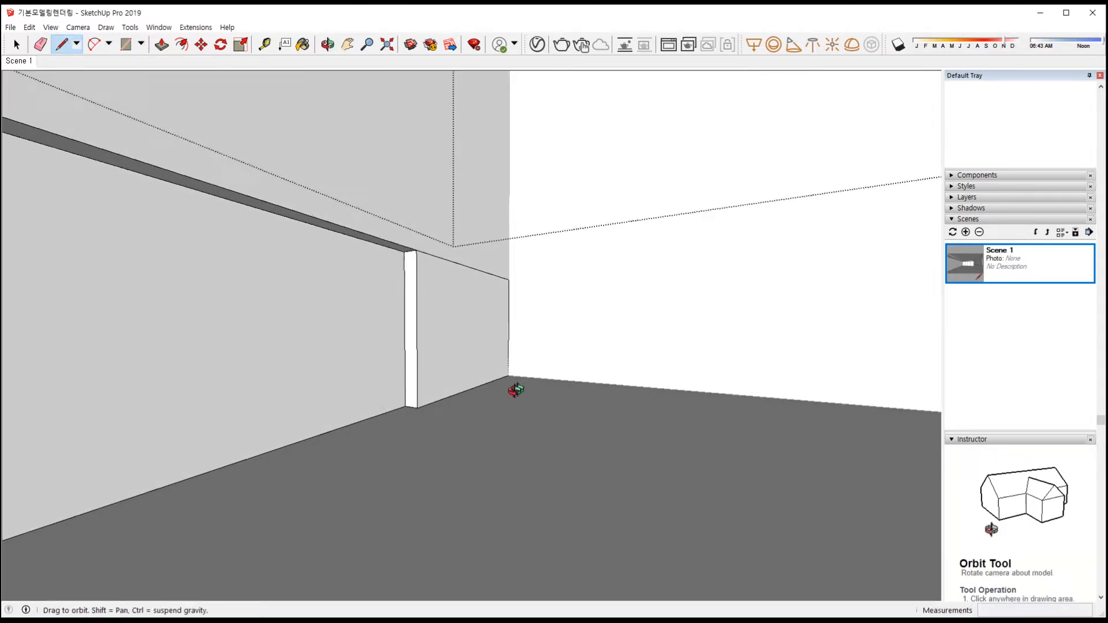
Erase the leftover top line between the long wall skirting's cut end and the panelled wall's corner
{"action": "middle_click_drag", "start_coordinate": [522, 386], "coordinate": [403, 383]}
{"action": "key", "text": "e"}
{"action": "left_click", "coordinate": [433, 277]}
{"action": "scroll", "coordinate": [452, 344], "scroll_direction": "down", "scroll_amount": 2}
{"action": "key", "text": "space"}
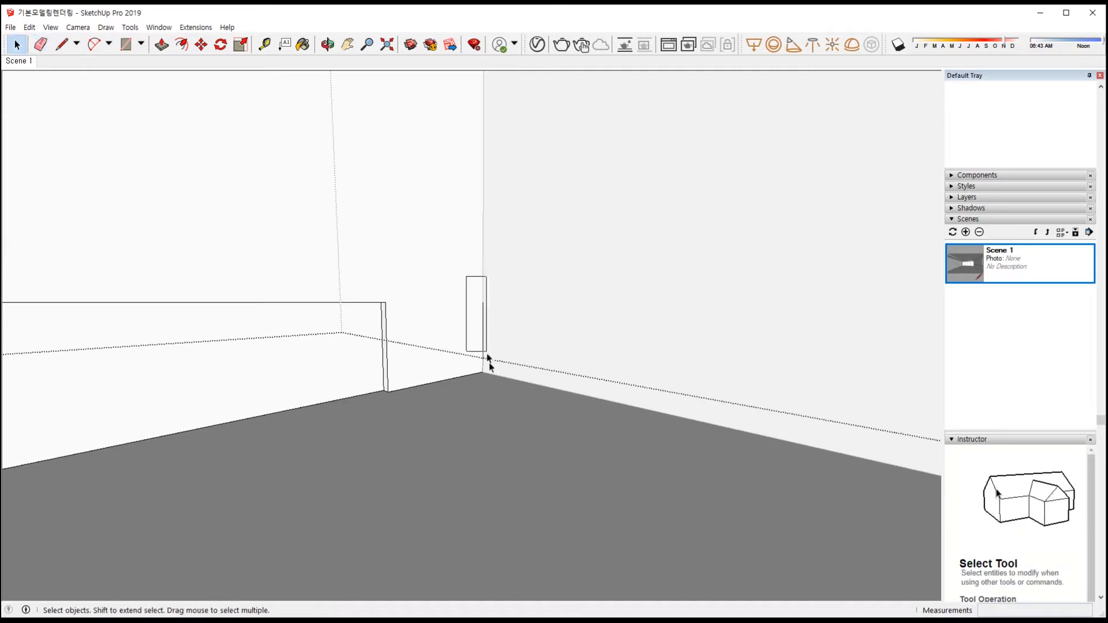
Return to the Scene 1 view and select the floor face
{"action": "middle_click_drag", "start_coordinate": [487, 359], "coordinate": [258, 271]}
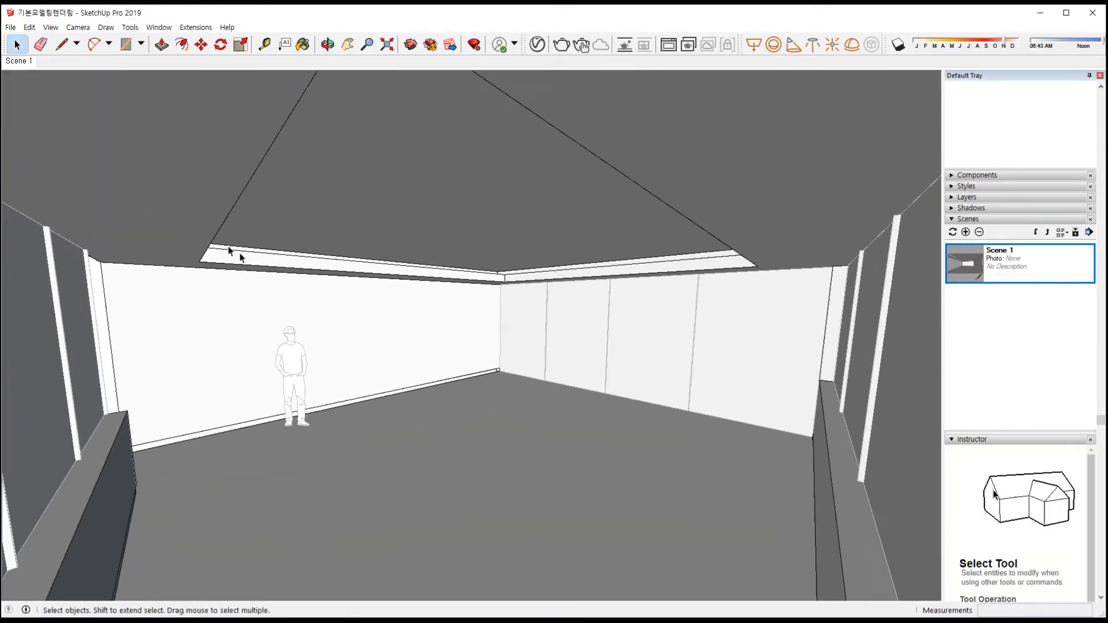
{"action": "left_click", "coordinate": [19, 62]}
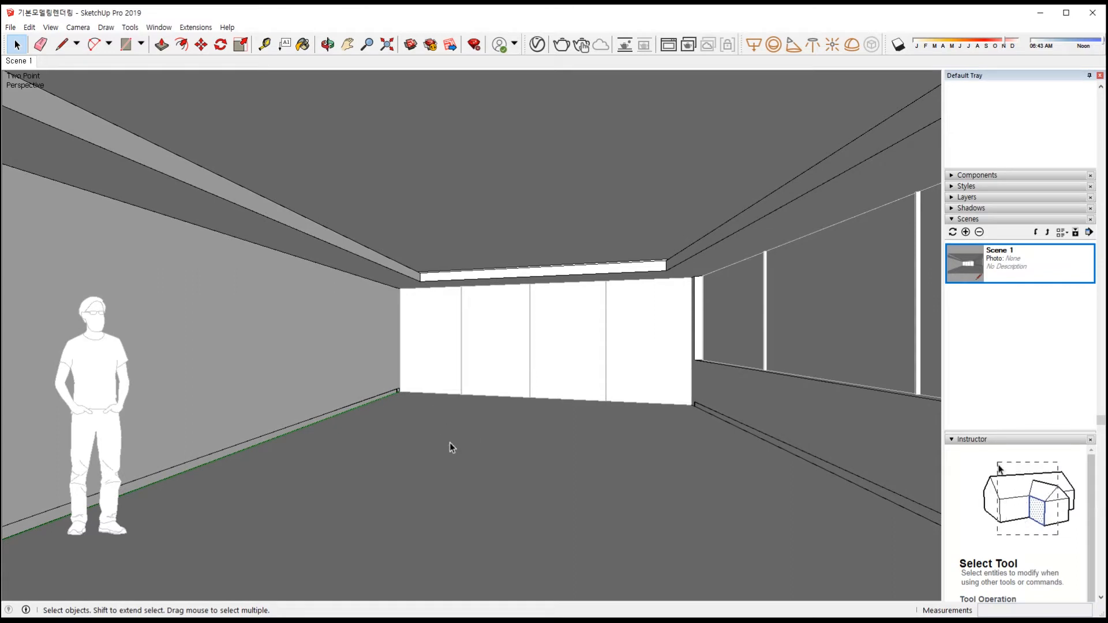
{"action": "left_click", "coordinate": [450, 446]}
Open the V-Ray Asset Editor over the model and expand its material library and material settings
{"action": "left_click", "coordinate": [537, 46]}
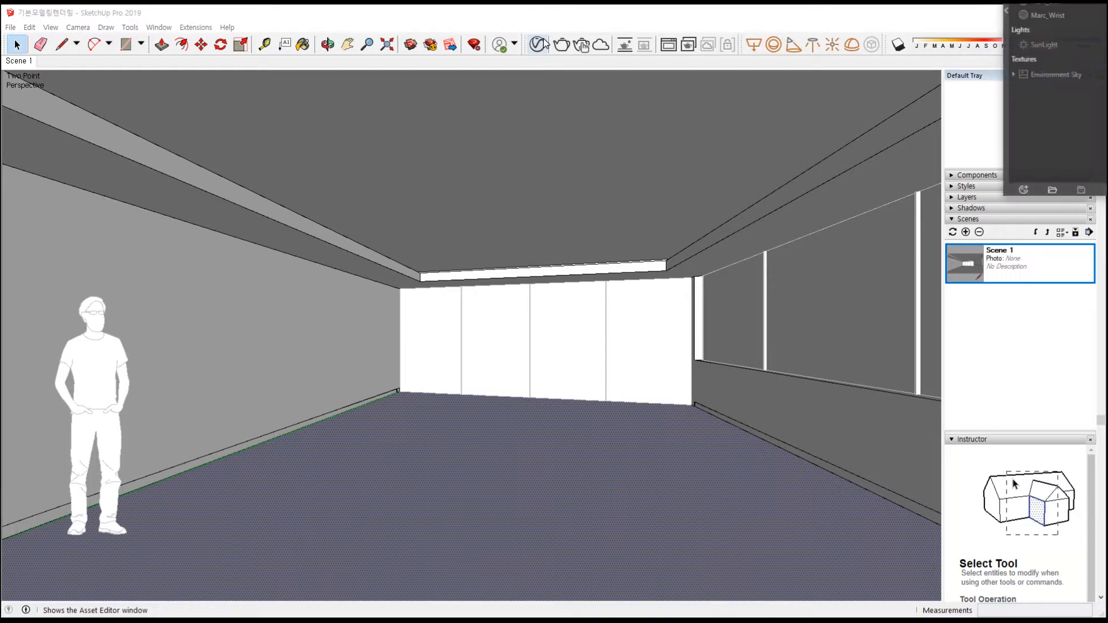
{"action": "left_click_drag", "start_coordinate": [1076, 0], "coordinate": [482, 124]}
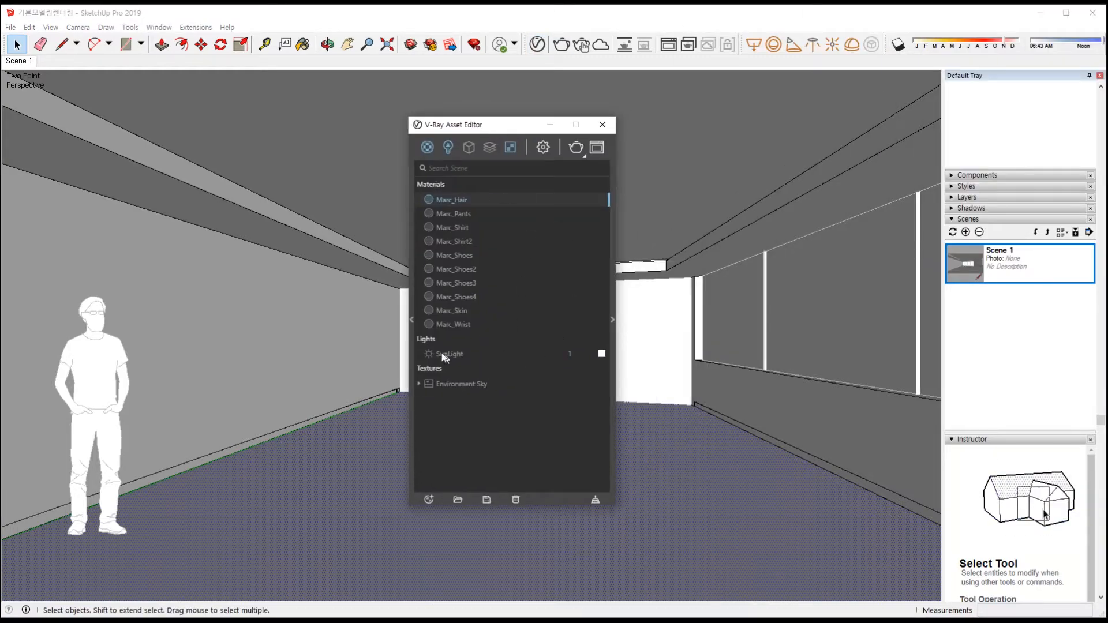
{"action": "left_click", "coordinate": [411, 319]}
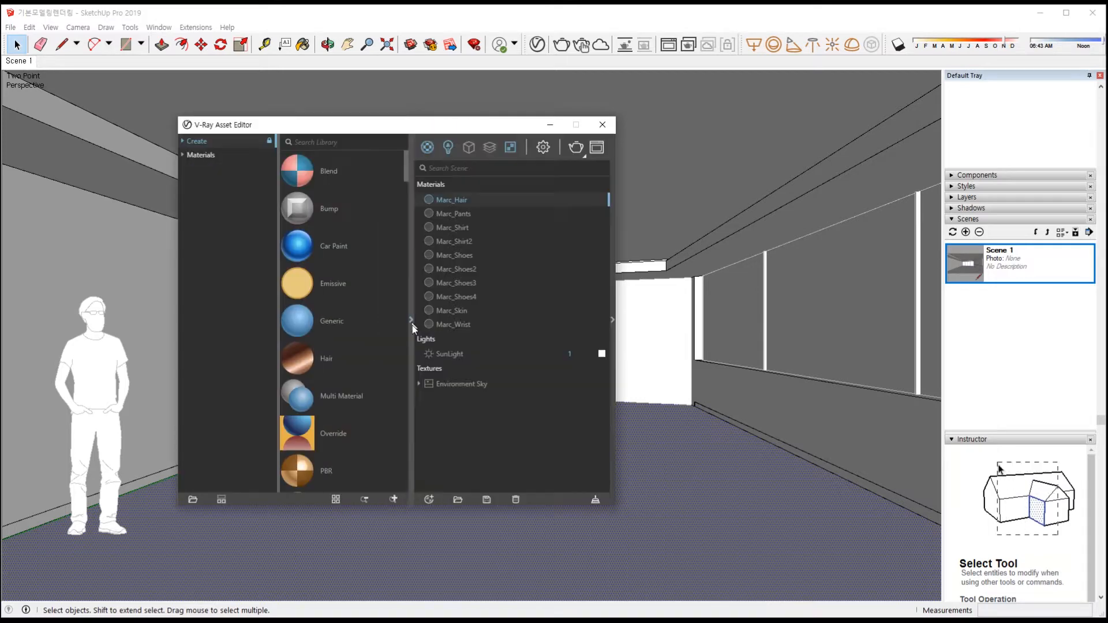
{"action": "left_click", "coordinate": [611, 320]}
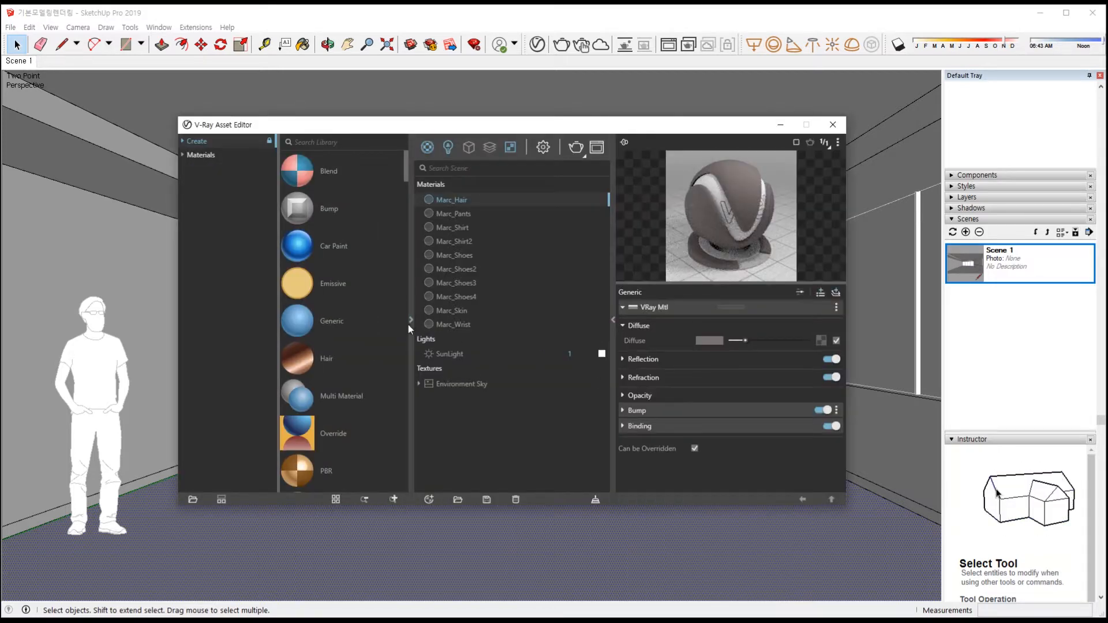
Expand the Create and Materials categories of the asset library and open the 001 Wood floor collection
{"action": "left_click", "coordinate": [183, 142]}
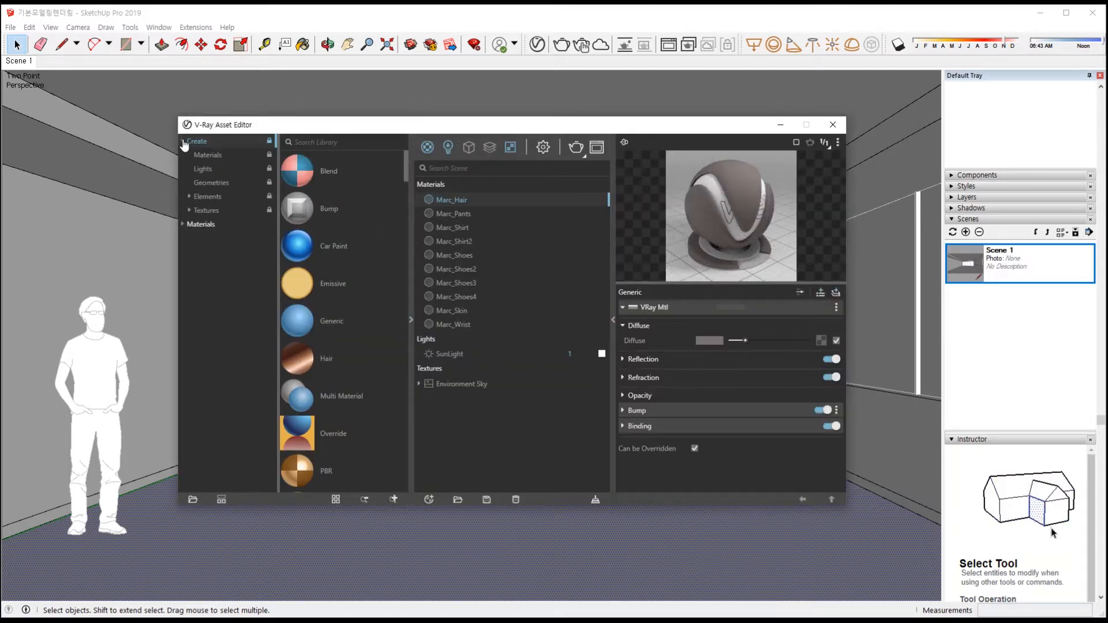
{"action": "left_click", "coordinate": [183, 224]}
{"action": "scroll", "coordinate": [213, 262], "scroll_direction": "down", "scroll_amount": 7}
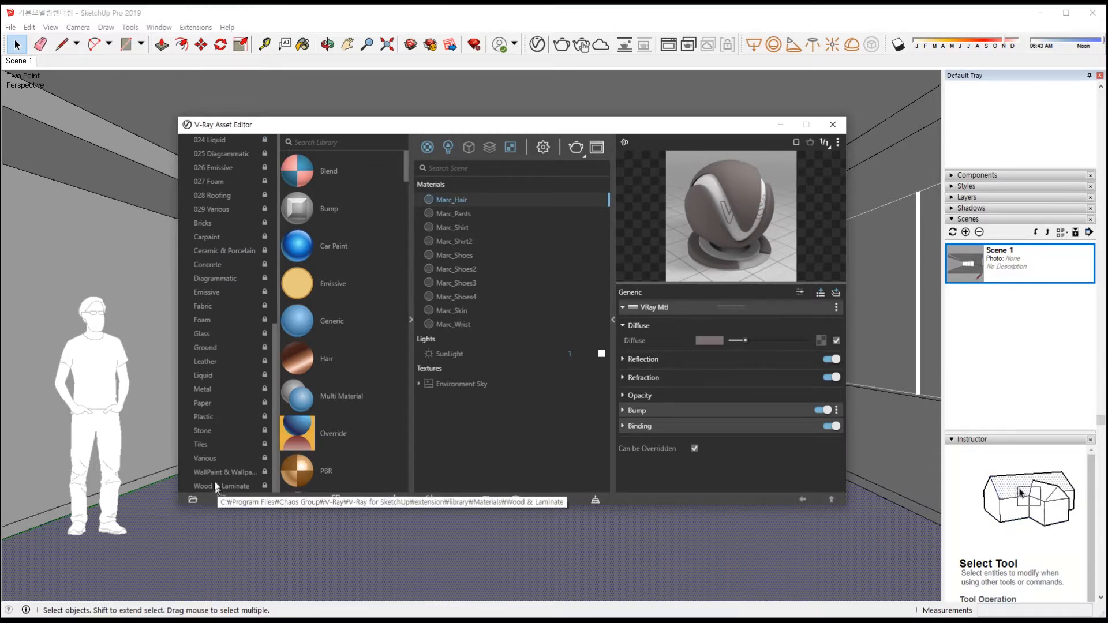
{"action": "scroll", "coordinate": [223, 362], "scroll_direction": "up", "scroll_amount": 4}
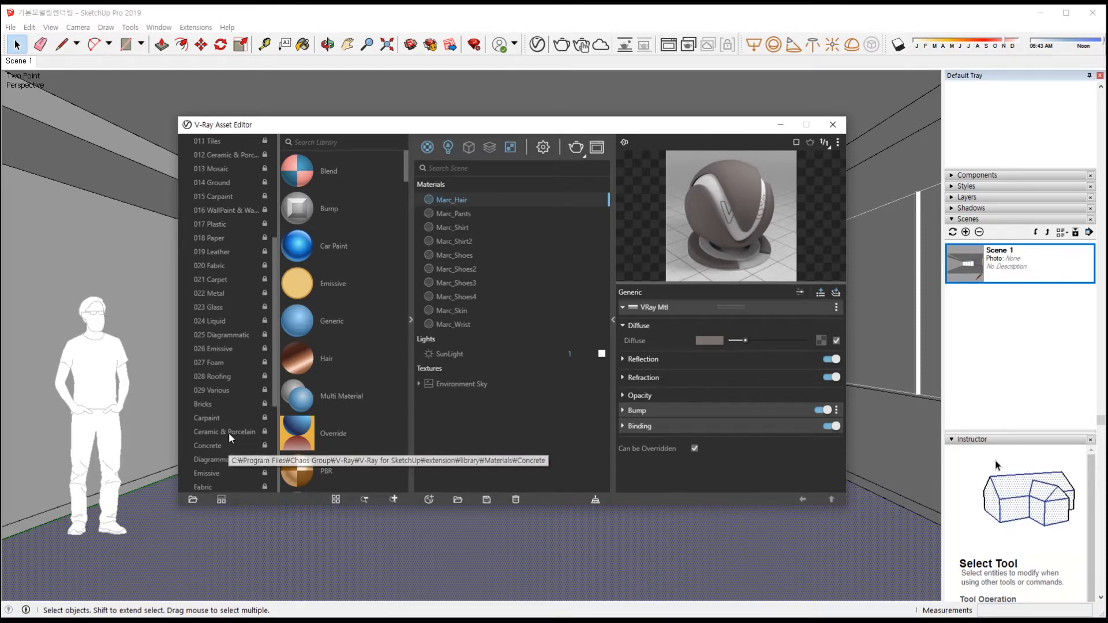
{"action": "scroll", "coordinate": [228, 432], "scroll_direction": "up", "scroll_amount": 5}
{"action": "scroll", "coordinate": [227, 431], "scroll_direction": "down", "scroll_amount": 2}
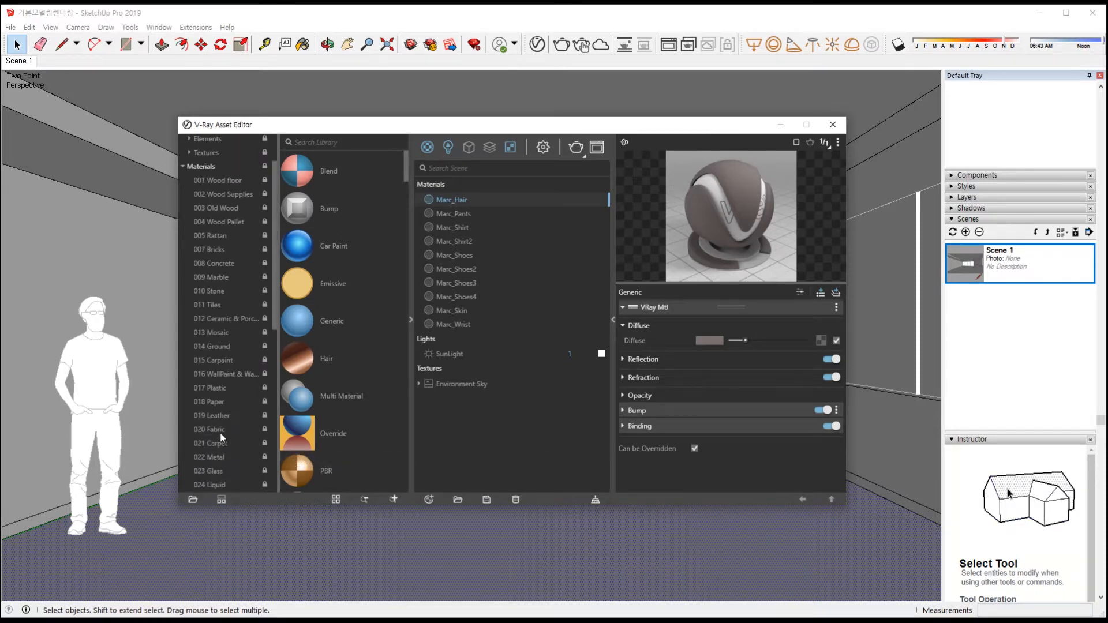
{"action": "left_click", "coordinate": [225, 180]}
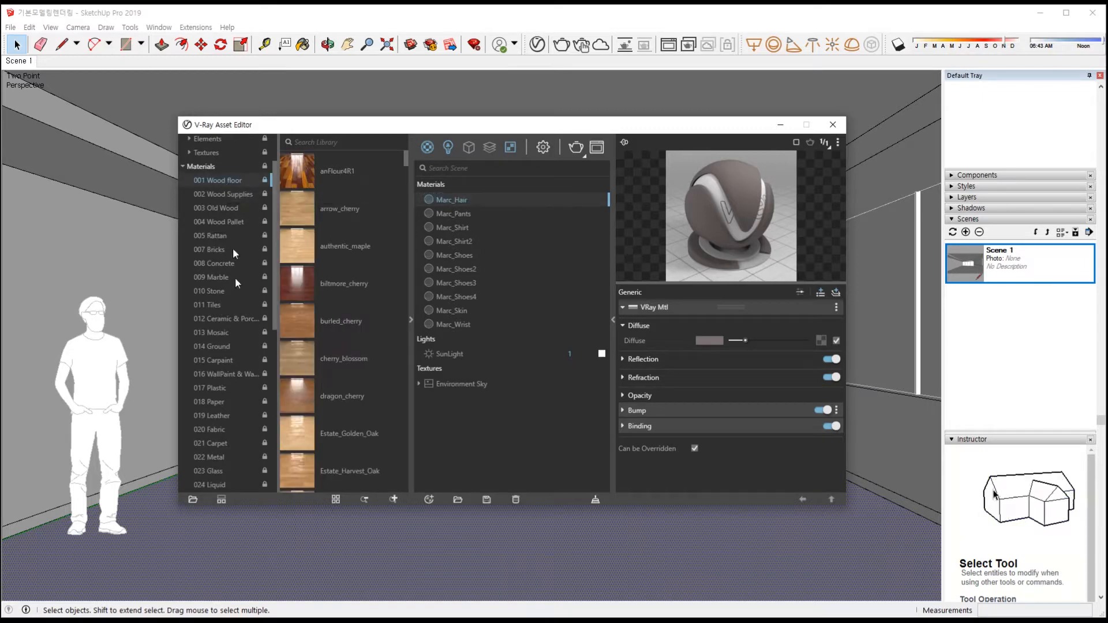
Find Wood_139 in the wood floor collection and apply it to the selected floor face
{"action": "left_click", "coordinate": [286, 535]}
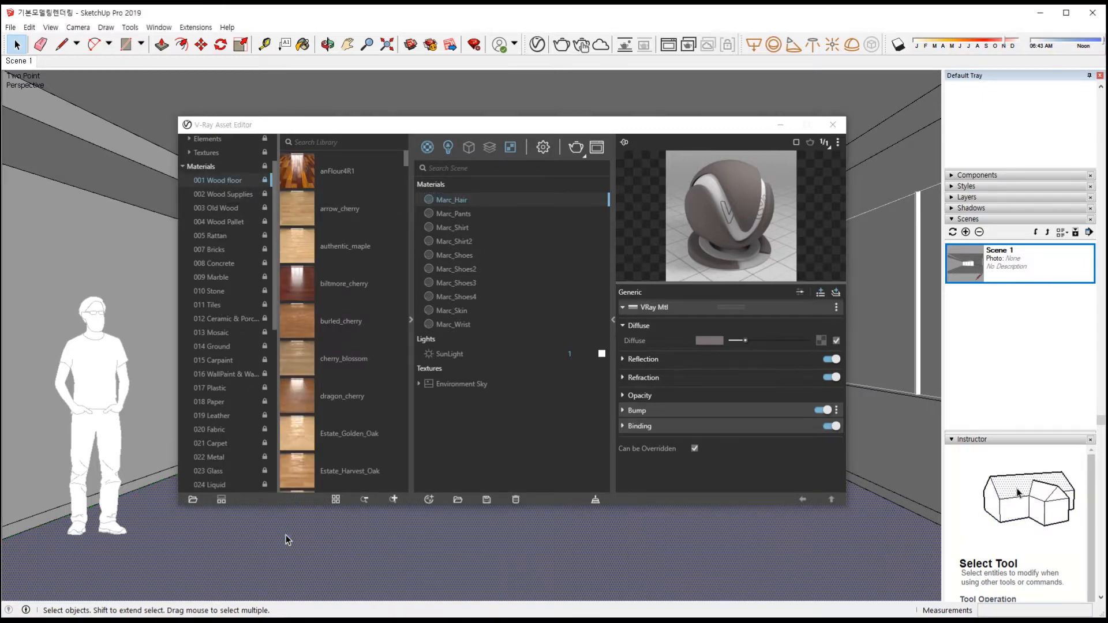
{"action": "scroll", "coordinate": [295, 376], "scroll_direction": "down", "scroll_amount": 5}
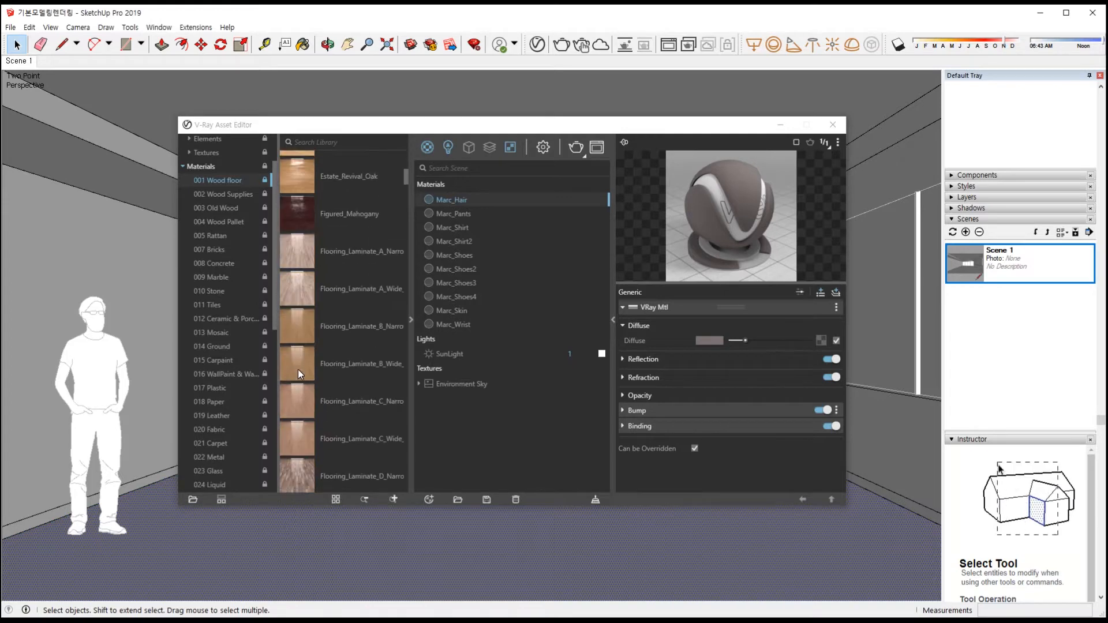
{"action": "scroll", "coordinate": [298, 370], "scroll_direction": "down", "scroll_amount": 3}
{"action": "scroll", "coordinate": [299, 372], "scroll_direction": "down", "scroll_amount": 3}
{"action": "scroll", "coordinate": [301, 369], "scroll_direction": "down", "scroll_amount": 3}
{"action": "scroll", "coordinate": [300, 369], "scroll_direction": "down", "scroll_amount": 8}
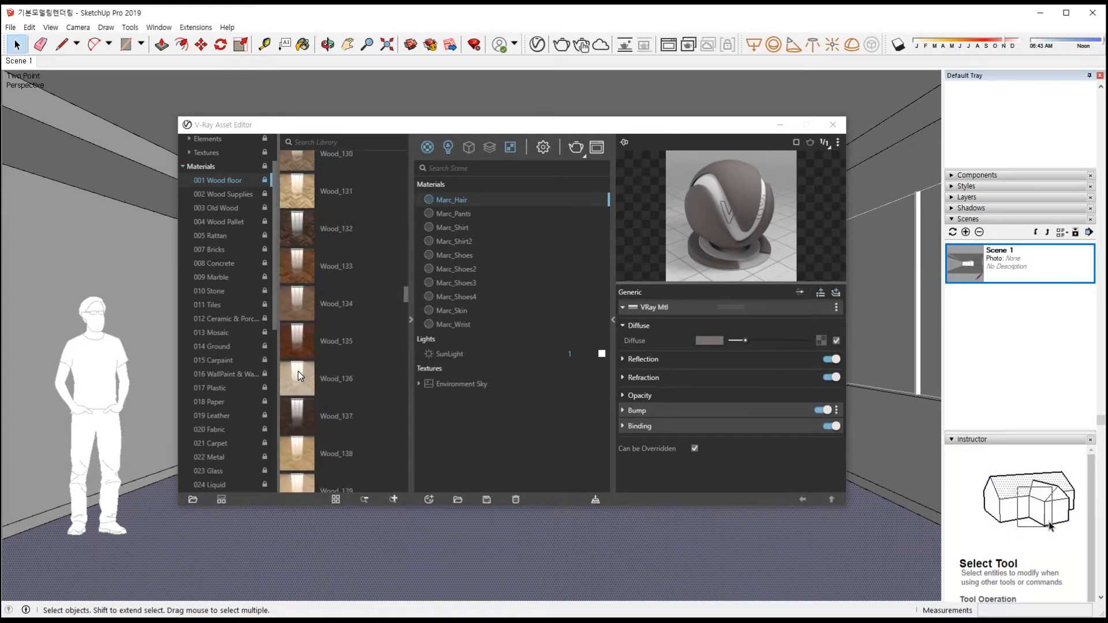
{"action": "scroll", "coordinate": [298, 374], "scroll_direction": "up", "scroll_amount": 3}
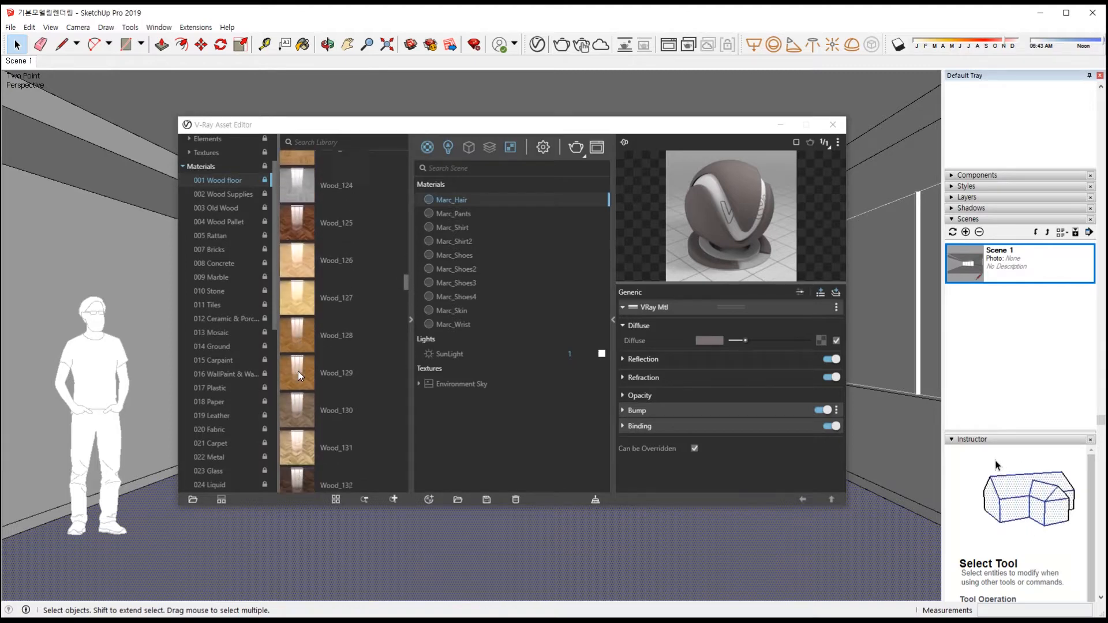
{"action": "scroll", "coordinate": [298, 374], "scroll_direction": "down", "scroll_amount": 8}
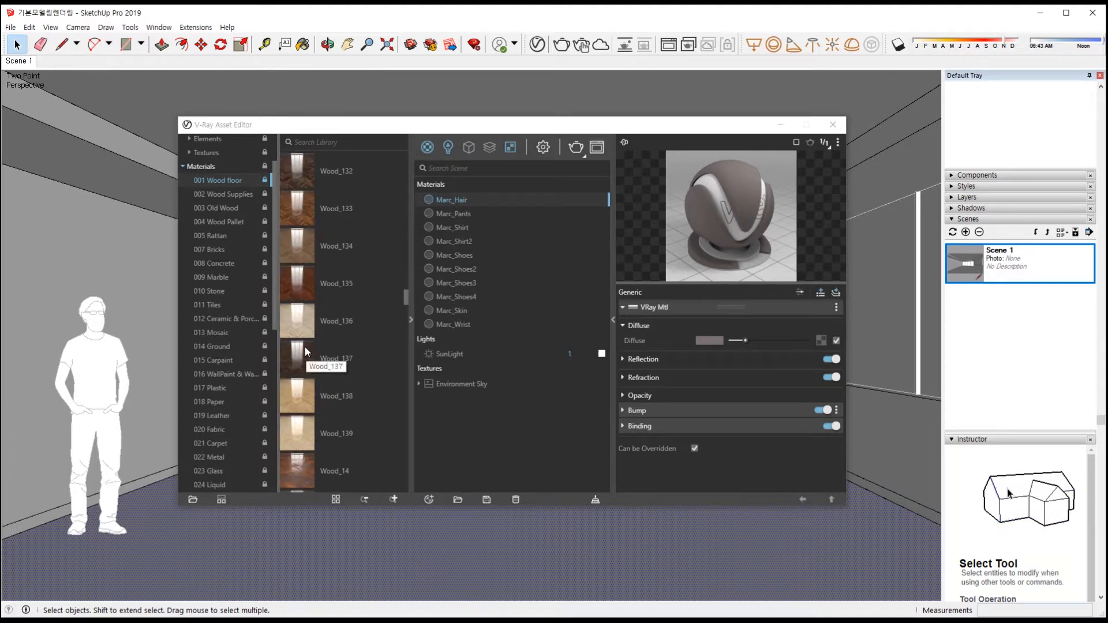
{"action": "left_click", "coordinate": [302, 431]}
{"action": "right_click", "coordinate": [303, 428]}
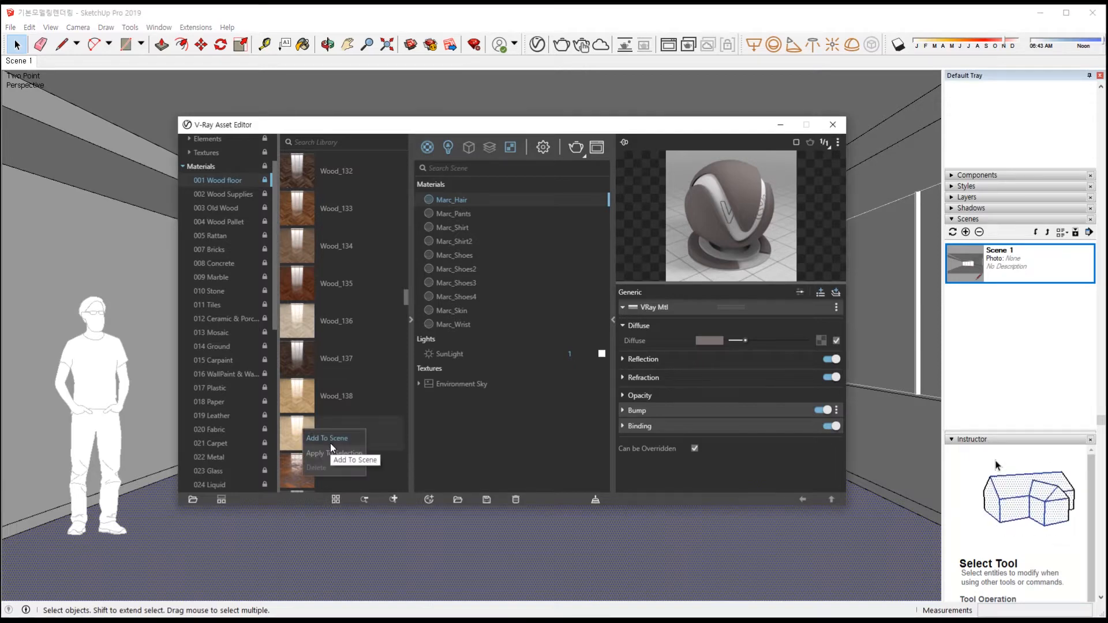
{"action": "left_click", "coordinate": [342, 455]}
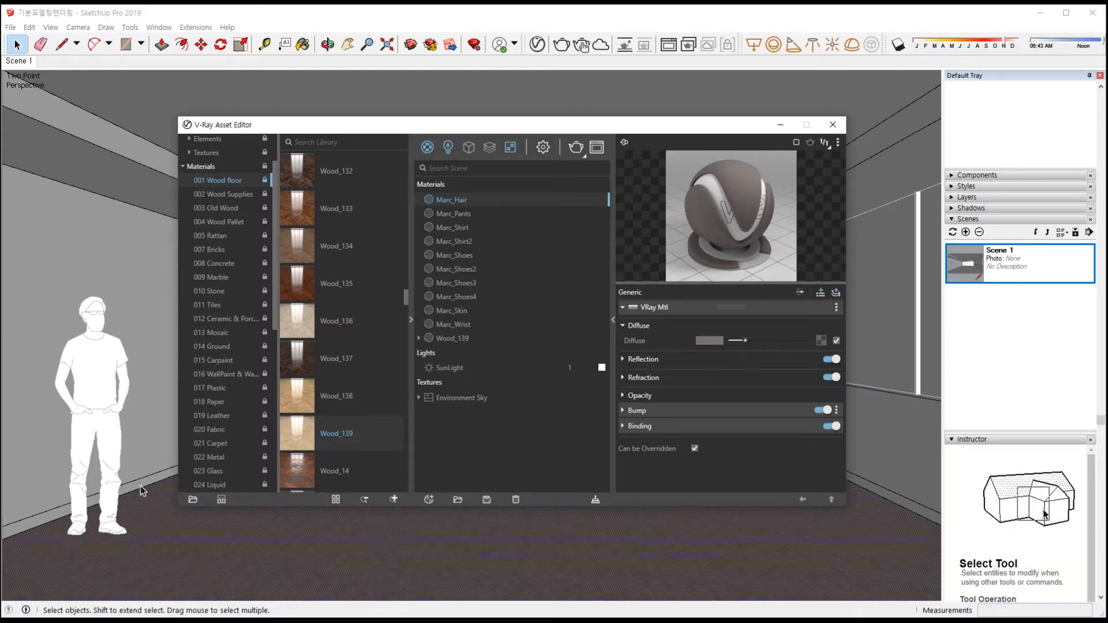
Start selecting the wall faces to be painted, including the low wall beneath the window and its sill, keeping the V-Ray Asset Editor clear of them
{"action": "left_click", "coordinate": [143, 450]}
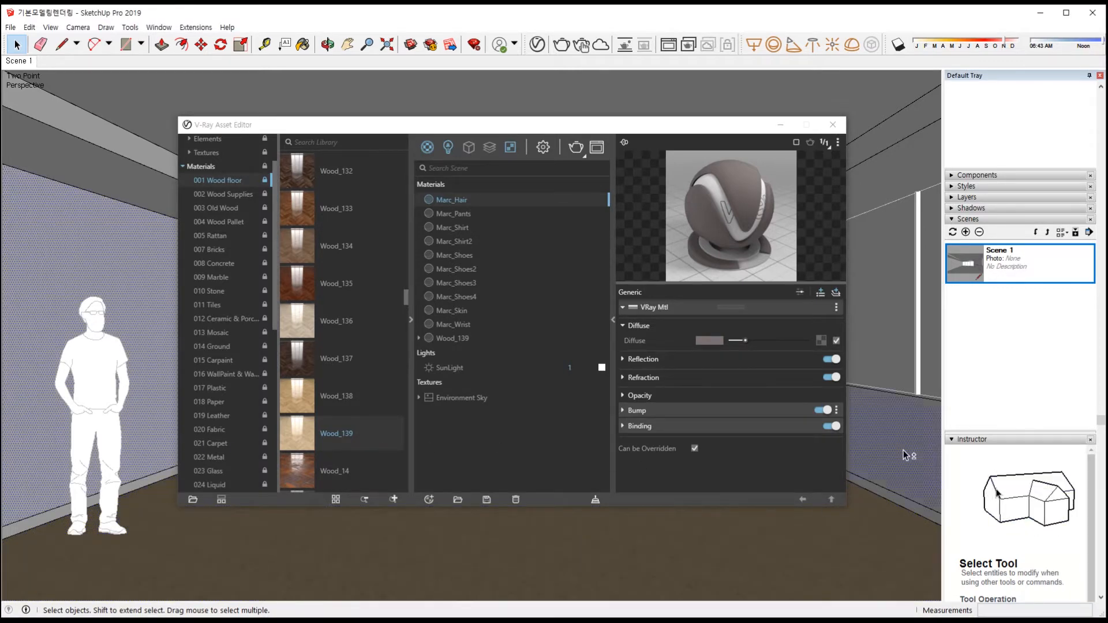
{"action": "mouse_move", "coordinate": [526, 538]}
{"action": "middle_mouse_down"}
{"action": "mouse_move", "coordinate": [858, 525]}
{"action": "mouse_move", "coordinate": [797, 546]}
{"action": "mouse_move", "coordinate": [779, 354]}
{"action": "middle_mouse_up"}
{"action": "left_click_drag", "start_coordinate": [725, 139], "coordinate": [723, 467]}
{"action": "mouse_move", "coordinate": [488, 389]}
{"action": "middle_mouse_down", "text": "shift"}
{"action": "mouse_move", "coordinate": [491, 357]}
{"action": "mouse_move", "coordinate": [798, 413]}
{"action": "mouse_move", "coordinate": [594, 404]}
{"action": "mouse_move", "coordinate": [440, 363]}
{"action": "mouse_move", "coordinate": [472, 390]}
{"action": "mouse_move", "coordinate": [804, 354]}
{"action": "mouse_move", "coordinate": [460, 329]}
{"action": "mouse_move", "coordinate": [527, 284]}
{"action": "middle_mouse_up", "text": "shift"}
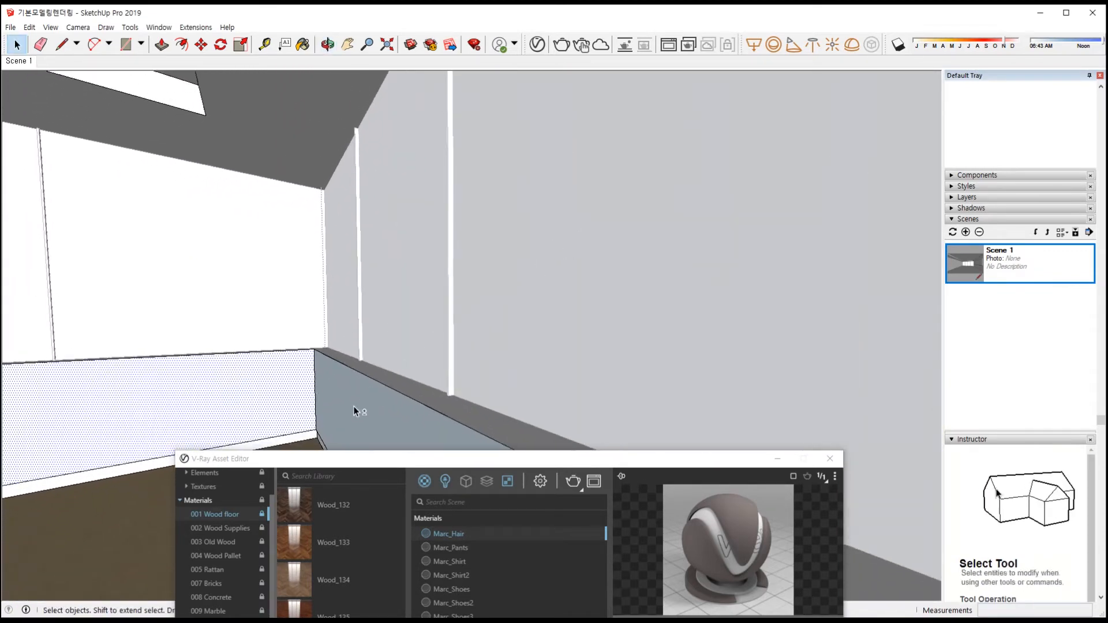
{"action": "mouse_move", "coordinate": [371, 400]}
{"action": "middle_mouse_down"}
{"action": "mouse_move", "coordinate": [406, 327]}
{"action": "mouse_move", "coordinate": [427, 394]}
{"action": "middle_mouse_up"}
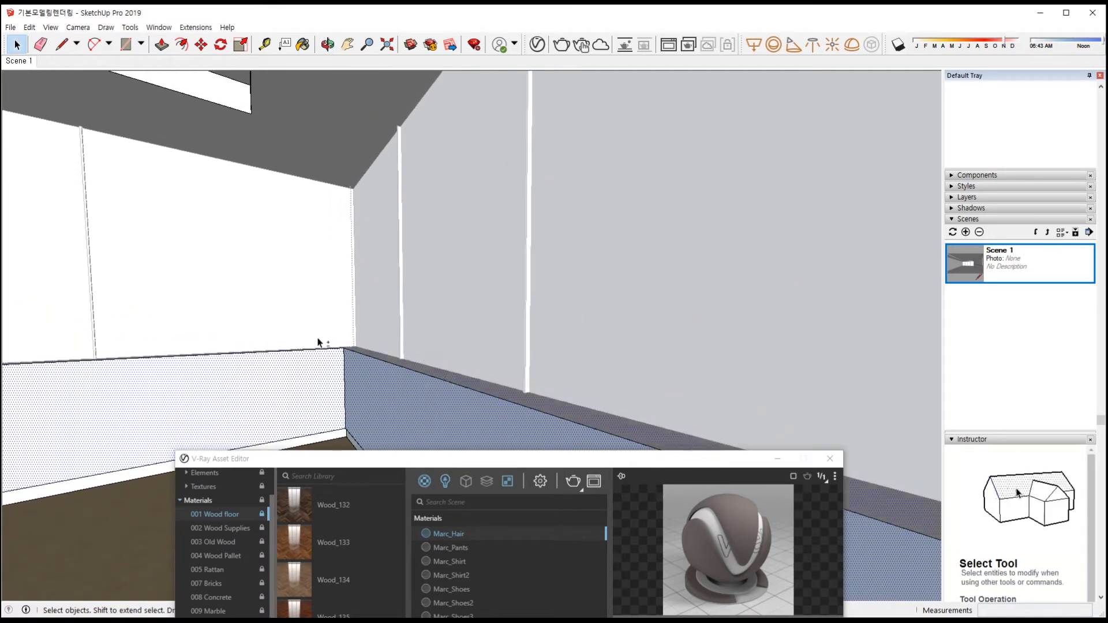
Add the faces around the window opening, including its reveals, to the wall selection
{"action": "middle_click_drag", "start_coordinate": [329, 373], "coordinate": [306, 354]}
{"action": "scroll", "coordinate": [240, 383], "scroll_direction": "down", "scroll_amount": 2}
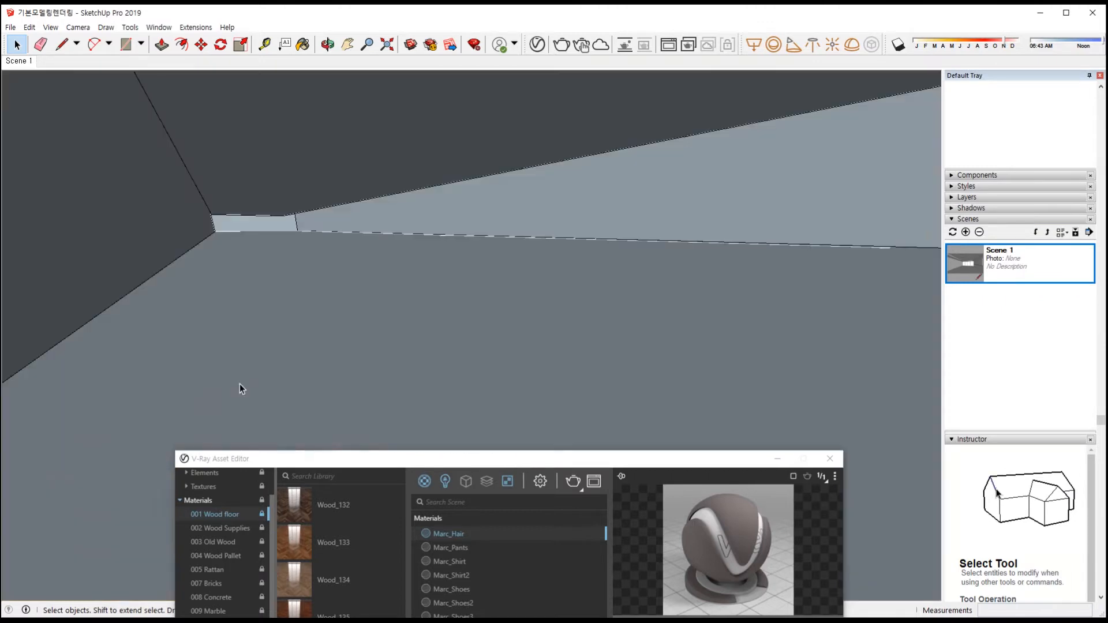
{"action": "middle_click_drag", "start_coordinate": [297, 433], "coordinate": [271, 191], "text": "shift"}
{"action": "scroll", "coordinate": [215, 348], "scroll_direction": "down", "scroll_amount": 3}
{"action": "middle_click_drag", "start_coordinate": [216, 349], "coordinate": [380, 293], "text": "shift"}
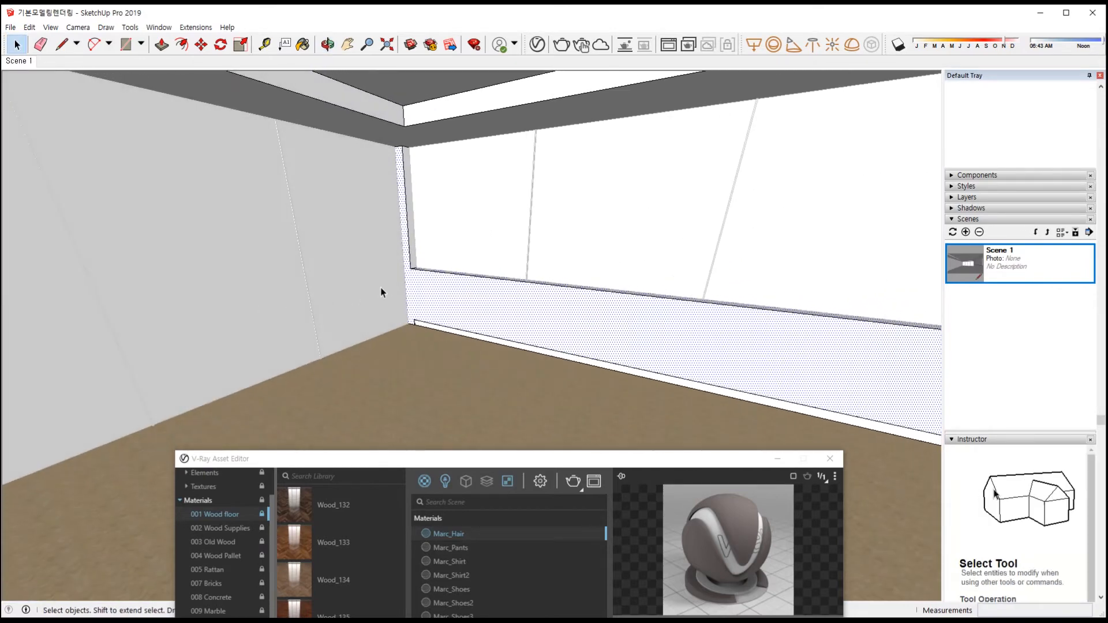
Add the narrow wall areas beside the skirting board ends at the room's corners to the selection
{"action": "middle_click_drag", "start_coordinate": [462, 349], "coordinate": [417, 365]}
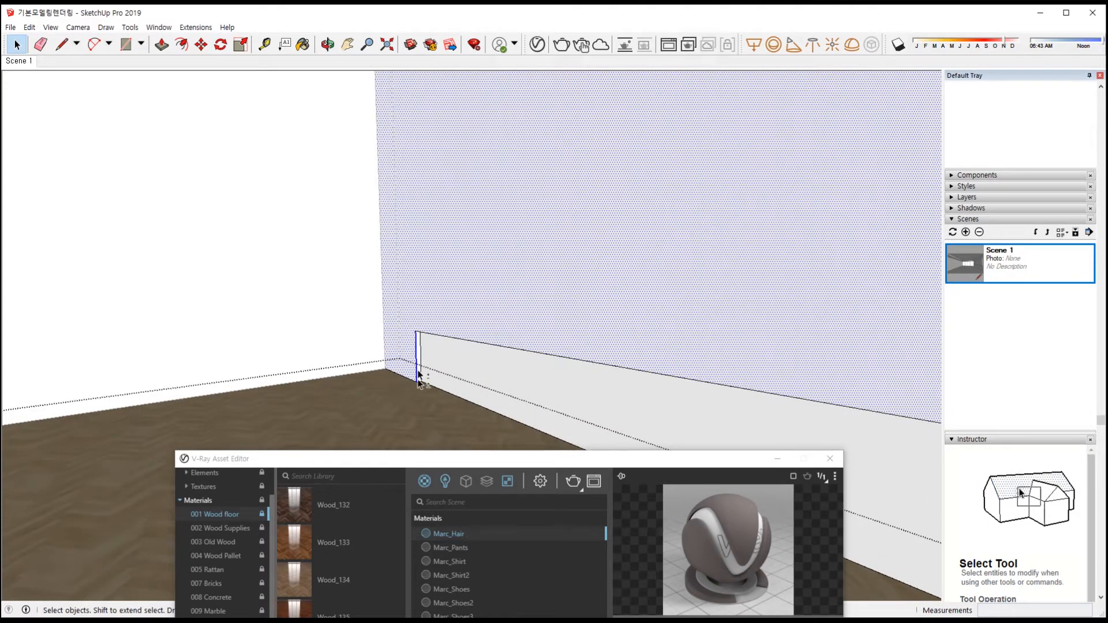
{"action": "middle_click_drag", "start_coordinate": [413, 399], "coordinate": [404, 317]}
{"action": "scroll", "coordinate": [321, 361], "scroll_direction": "up", "scroll_amount": 8}
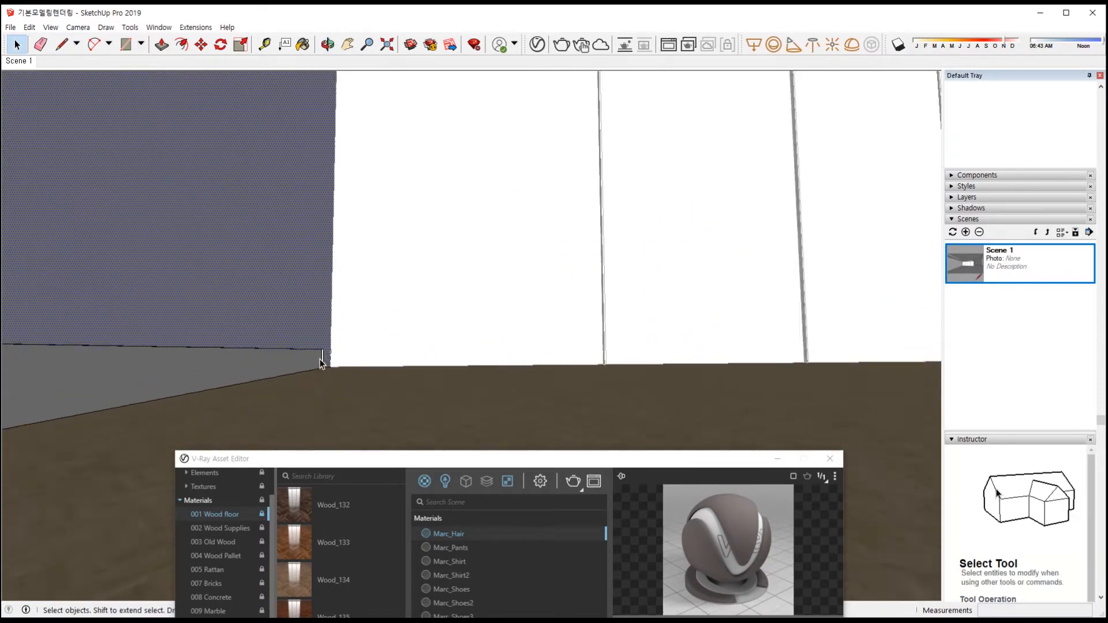
{"action": "middle_click_drag", "start_coordinate": [321, 356], "coordinate": [342, 378]}
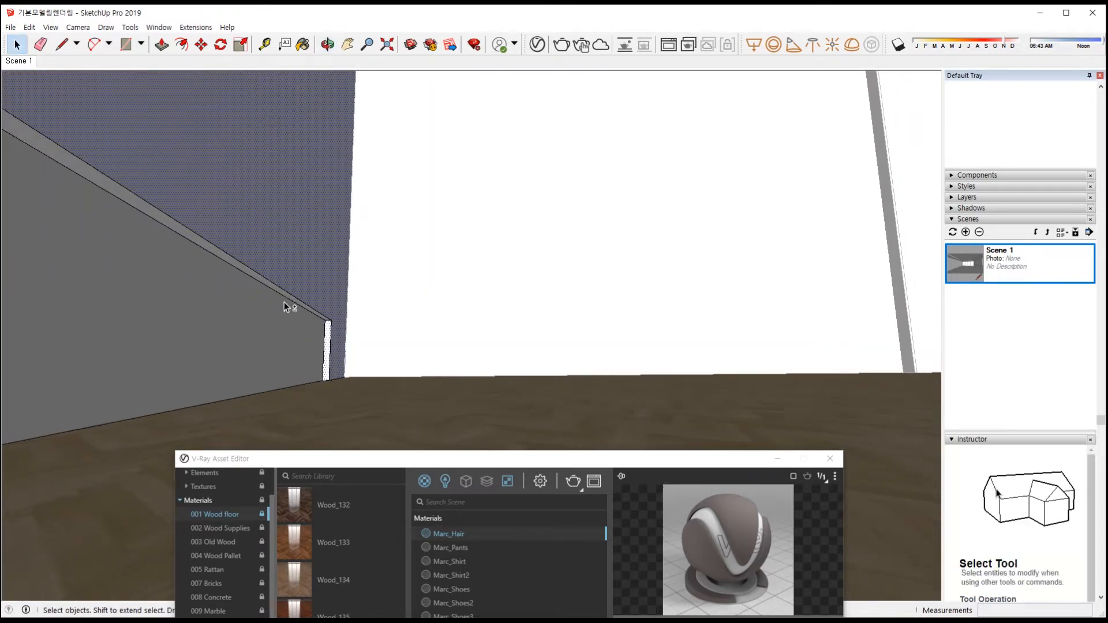
{"action": "scroll", "coordinate": [292, 301], "scroll_direction": "up", "scroll_amount": 3}
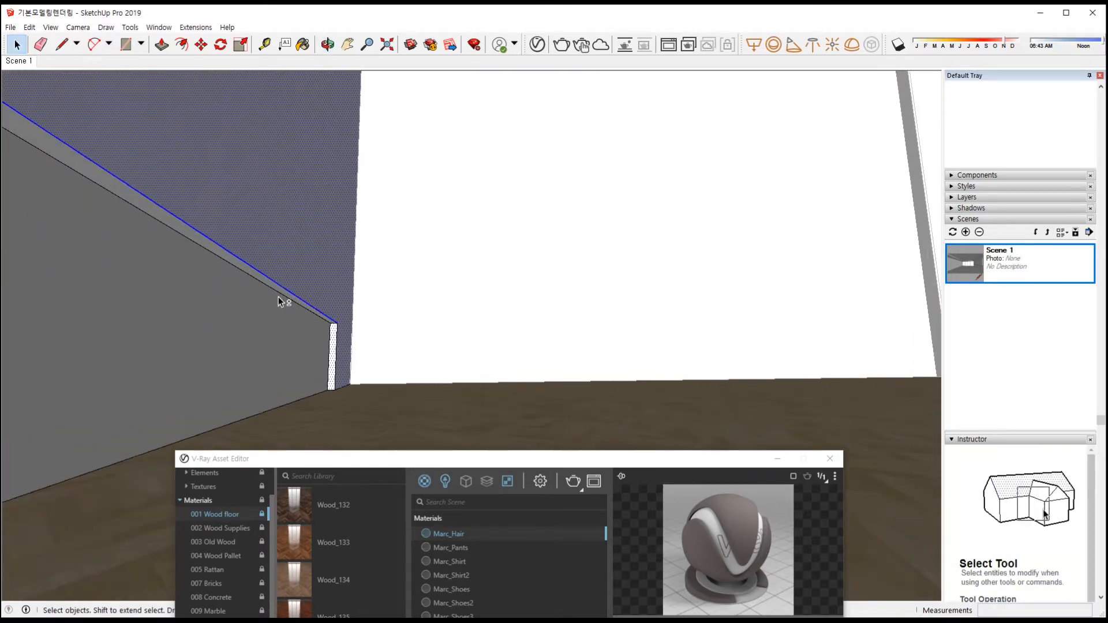
Add the exposed wall-thickness faces around the open side of the room to the selection and return the view inside
{"action": "scroll", "coordinate": [346, 323], "scroll_direction": "down", "scroll_amount": 3}
{"action": "scroll", "coordinate": [392, 307], "scroll_direction": "up", "scroll_amount": 5}
{"action": "scroll", "coordinate": [330, 409], "scroll_direction": "down", "scroll_amount": 3}
{"action": "scroll", "coordinate": [494, 328], "scroll_direction": "down", "scroll_amount": 10}
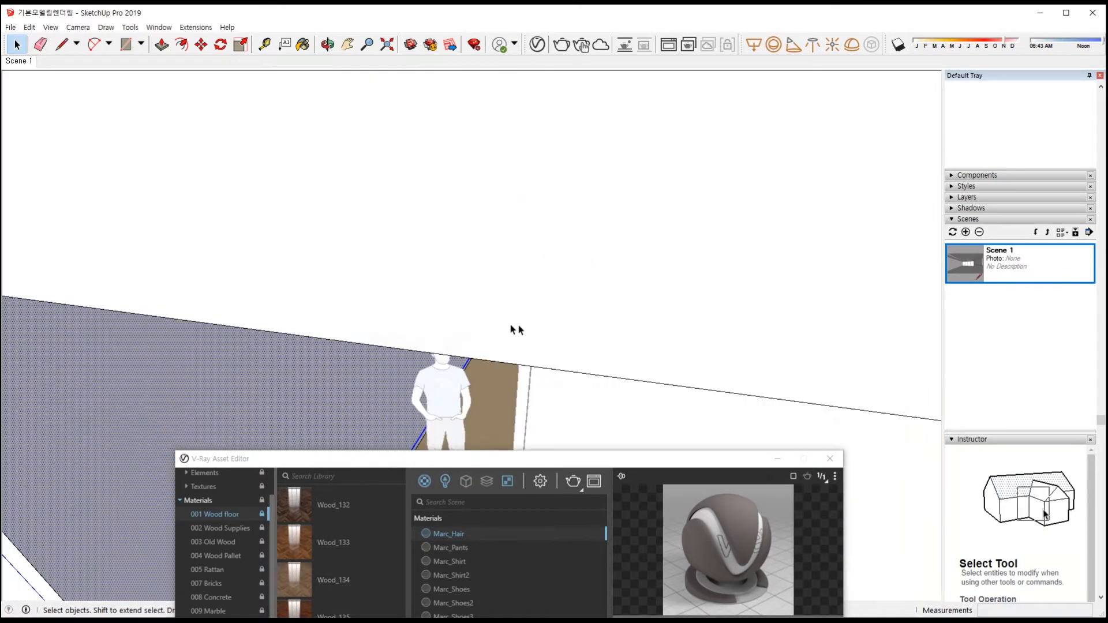
{"action": "middle_click_drag", "start_coordinate": [517, 330], "coordinate": [492, 219]}
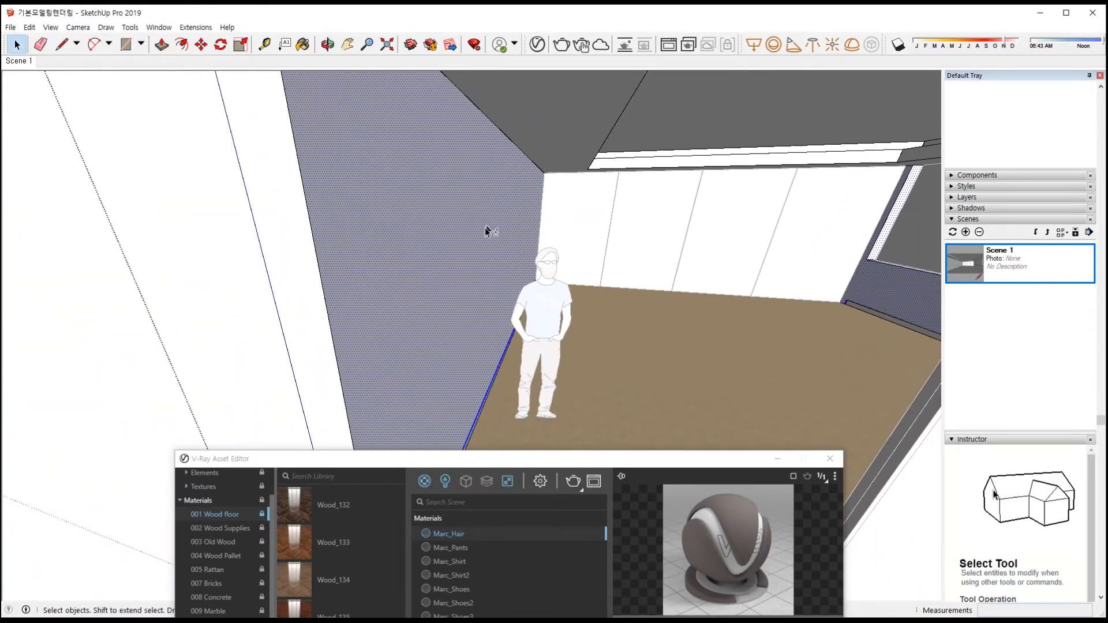
{"action": "middle_click_drag", "start_coordinate": [358, 282], "coordinate": [588, 426]}
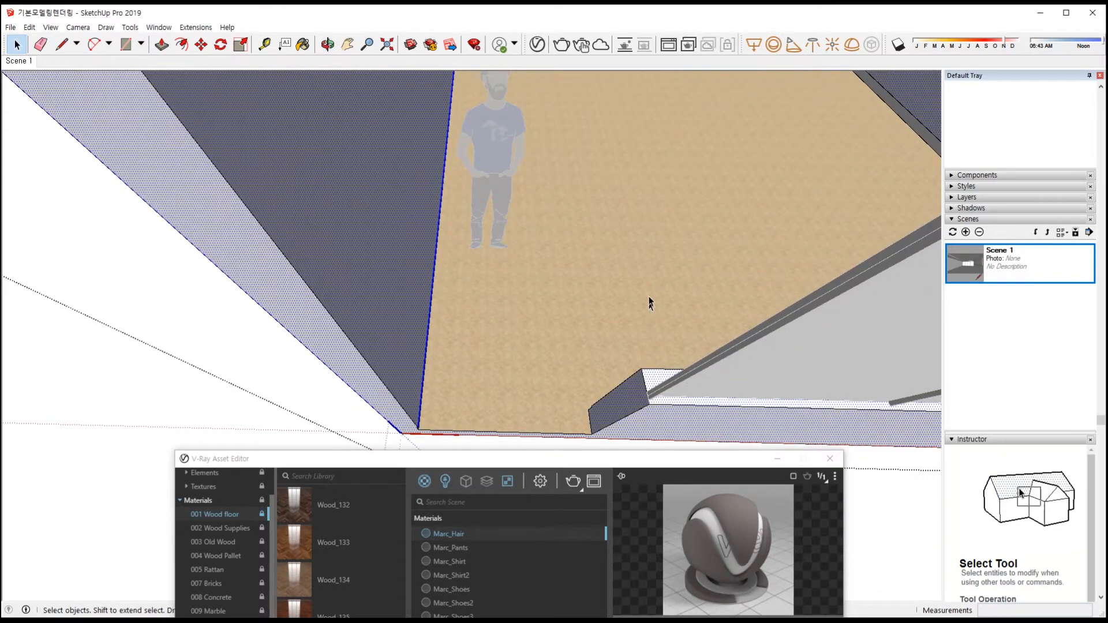
{"action": "middle_click_drag", "start_coordinate": [648, 247], "coordinate": [614, 242]}
Open the 016 WallPaint & Wallpaper material collection and browse its RAL paints through to the Zwall swatches
{"action": "left_click_drag", "start_coordinate": [512, 457], "coordinate": [469, 188]}
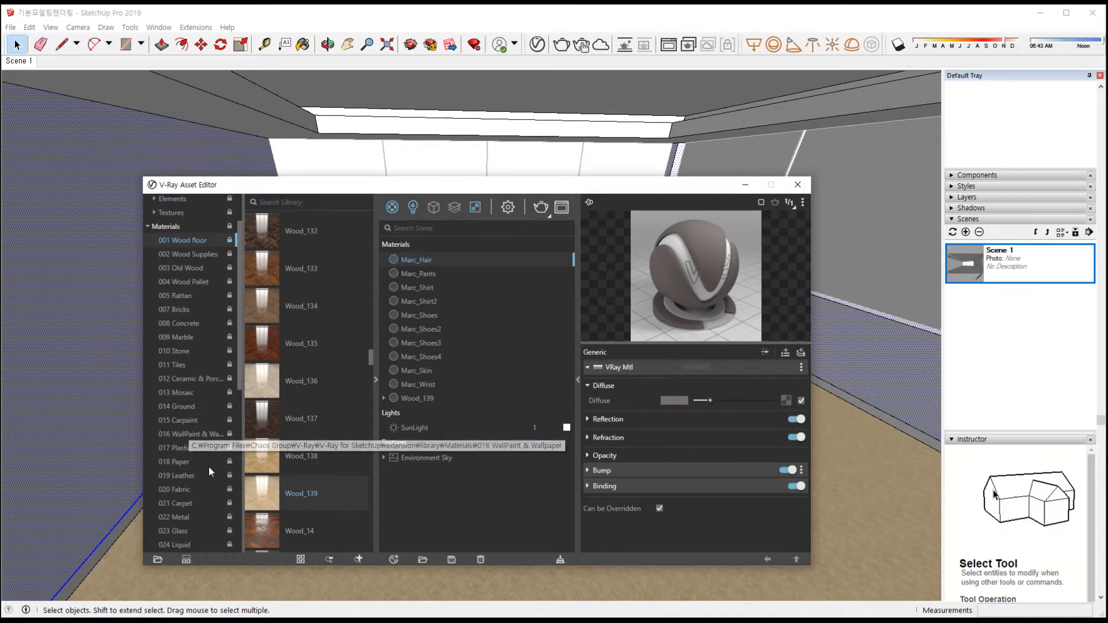
{"action": "left_click", "coordinate": [197, 434]}
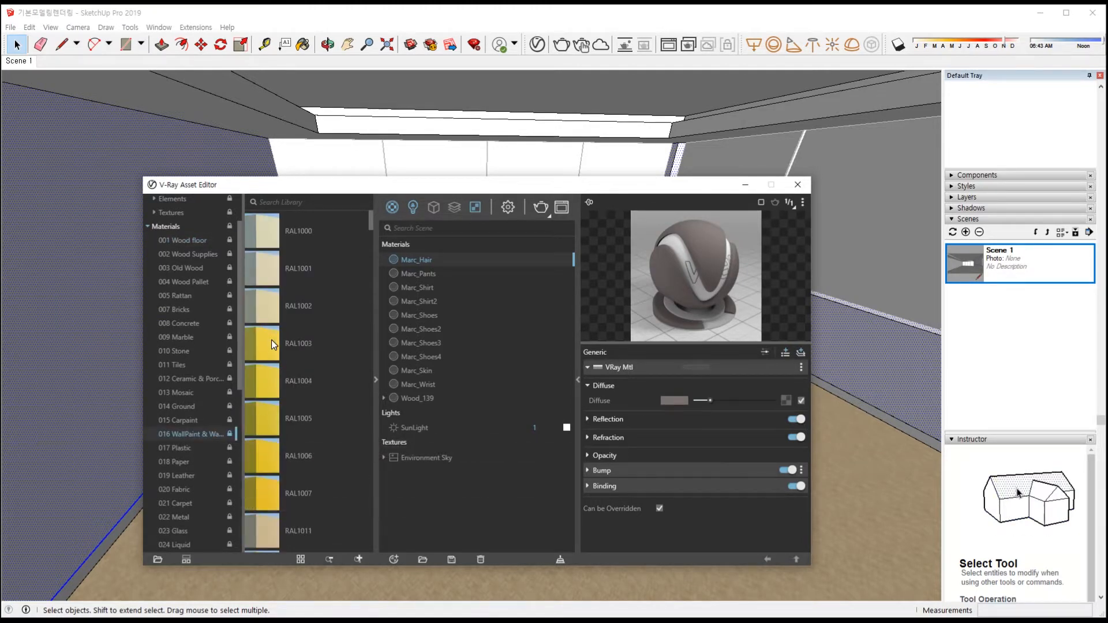
{"action": "scroll", "coordinate": [272, 338], "scroll_direction": "down", "scroll_amount": 9}
{"action": "scroll", "coordinate": [270, 343], "scroll_direction": "down", "scroll_amount": 20}
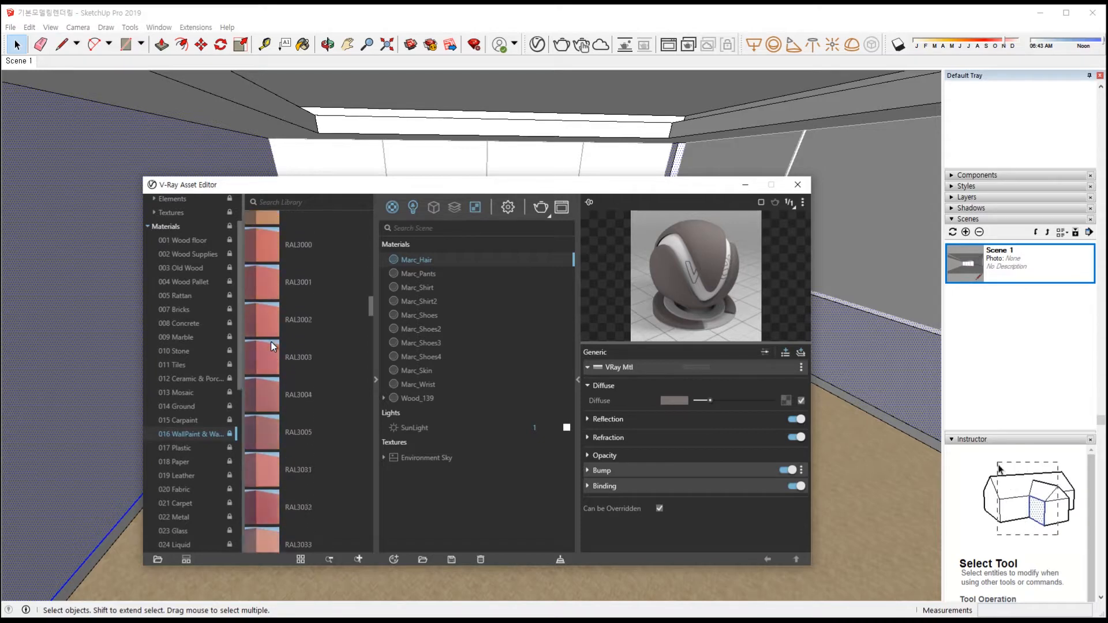
{"action": "scroll", "coordinate": [266, 342], "scroll_direction": "down", "scroll_amount": 20}
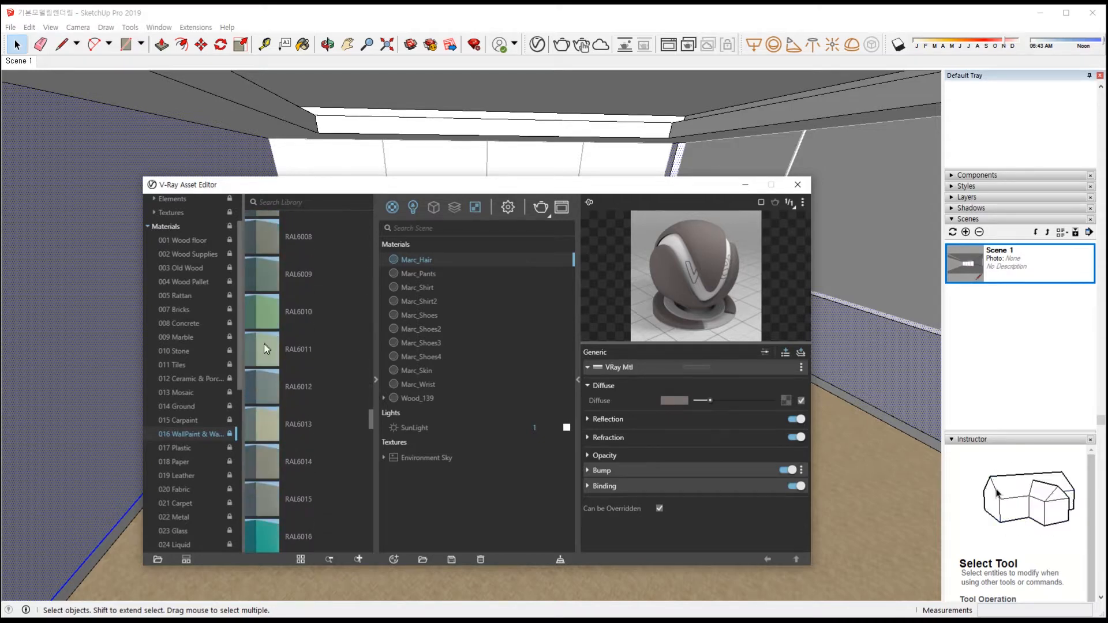
{"action": "scroll", "coordinate": [257, 350], "scroll_direction": "down", "scroll_amount": 10}
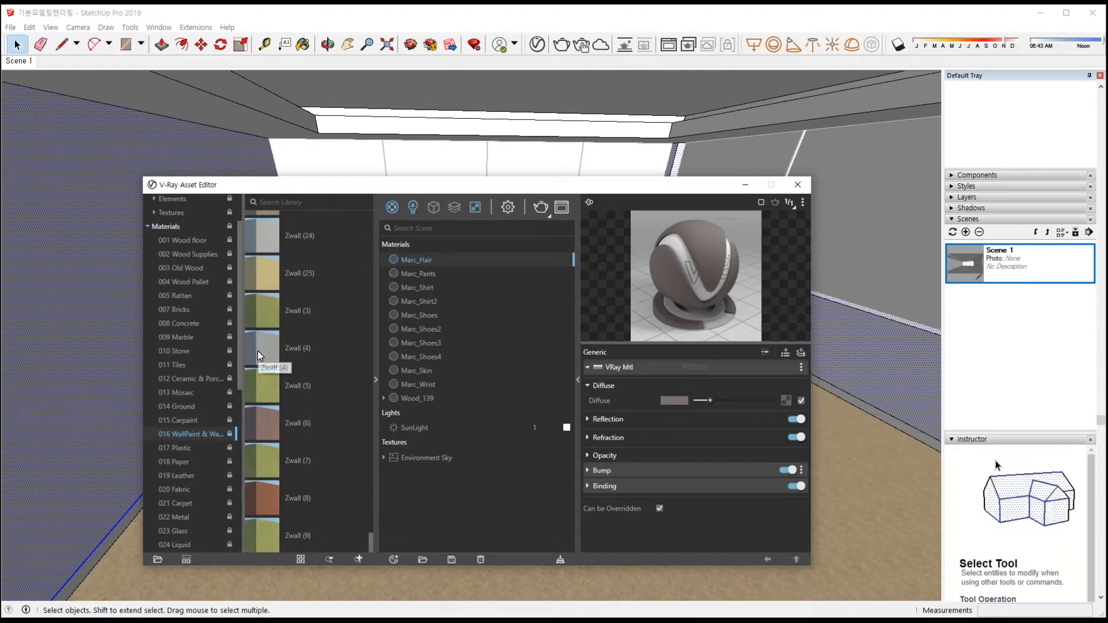
Find Wall_04 among the wall paints, apply it to the selected wall faces and view its material settings
{"action": "scroll", "coordinate": [257, 351], "scroll_direction": "up", "scroll_amount": 10}
{"action": "scroll", "coordinate": [259, 351], "scroll_direction": "up", "scroll_amount": 6}
{"action": "scroll", "coordinate": [259, 351], "scroll_direction": "down", "scroll_amount": 2}
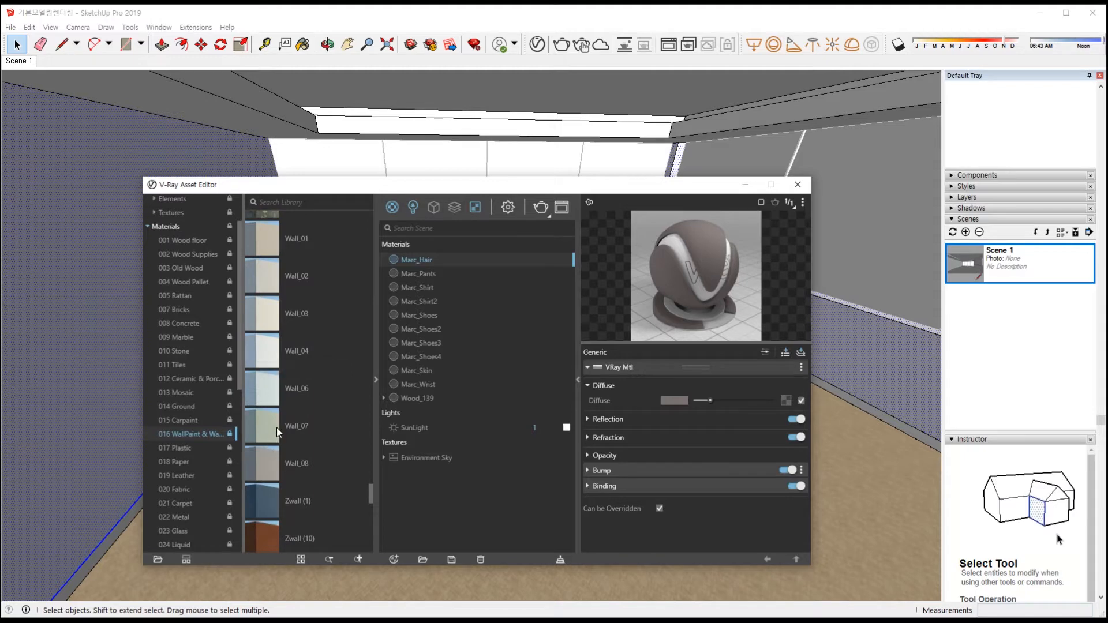
{"action": "scroll", "coordinate": [276, 427], "scroll_direction": "up", "scroll_amount": 4}
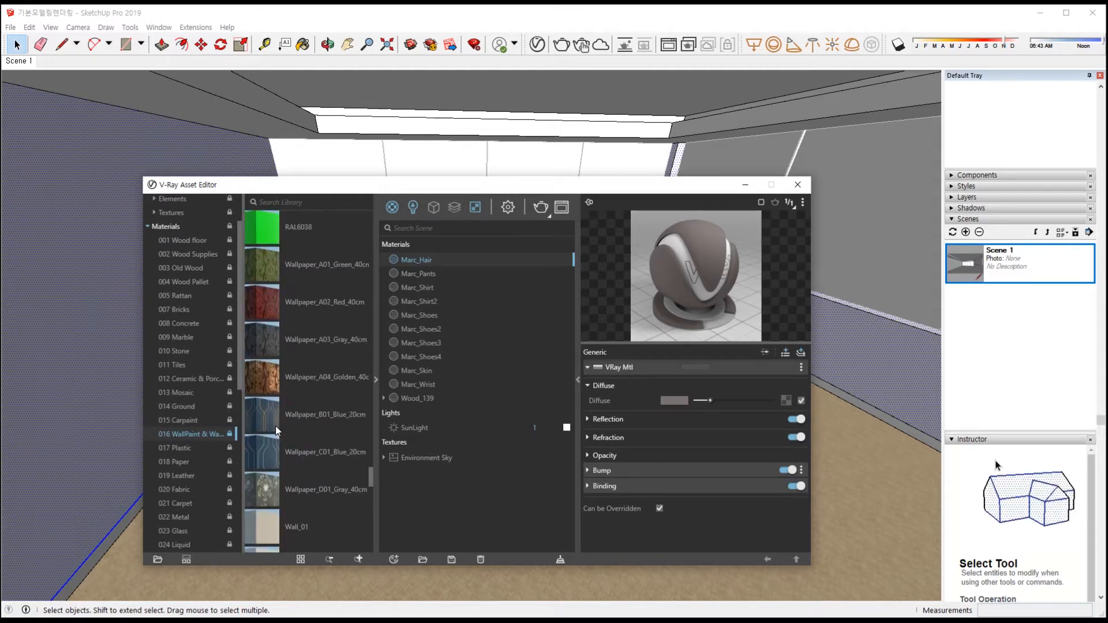
{"action": "scroll", "coordinate": [275, 427], "scroll_direction": "down", "scroll_amount": 4}
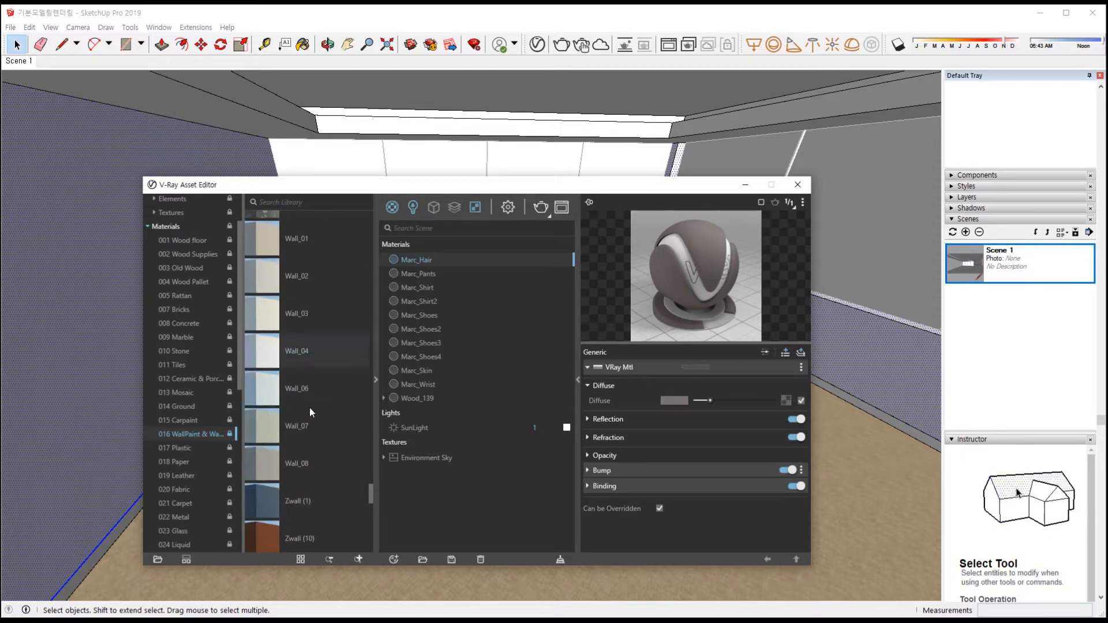
{"action": "right_click", "coordinate": [273, 356]}
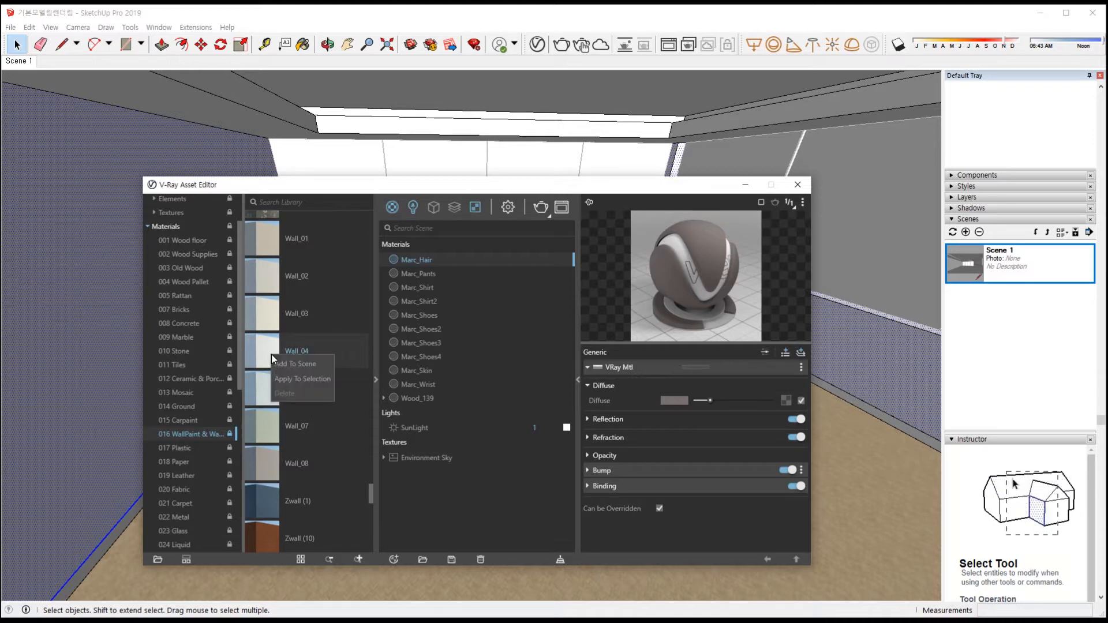
{"action": "left_click", "coordinate": [297, 378]}
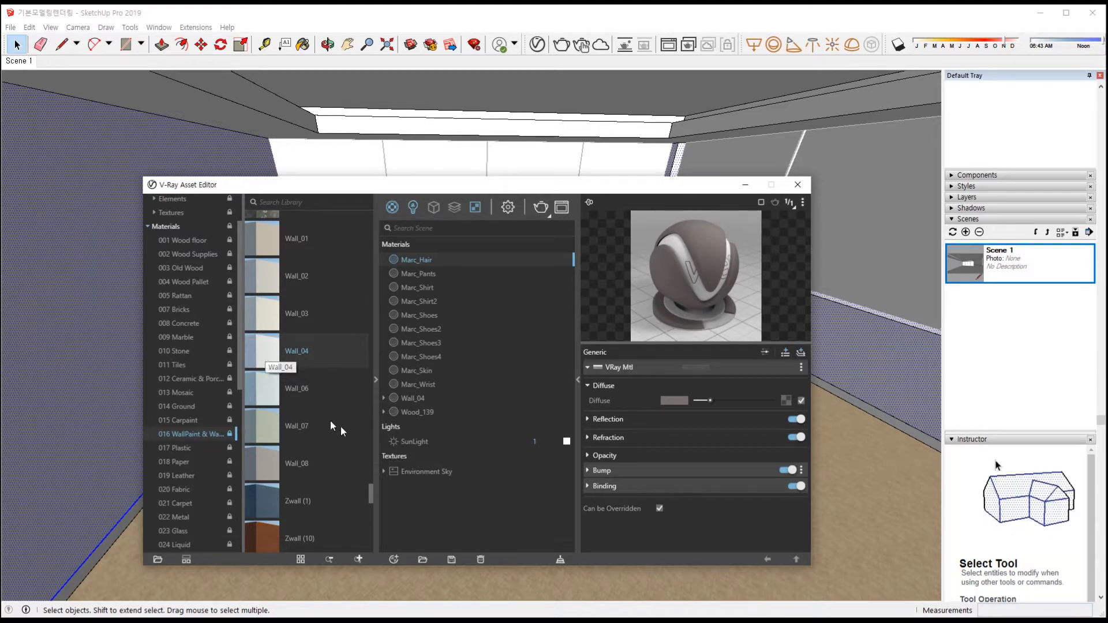
{"action": "left_click", "coordinate": [408, 399]}
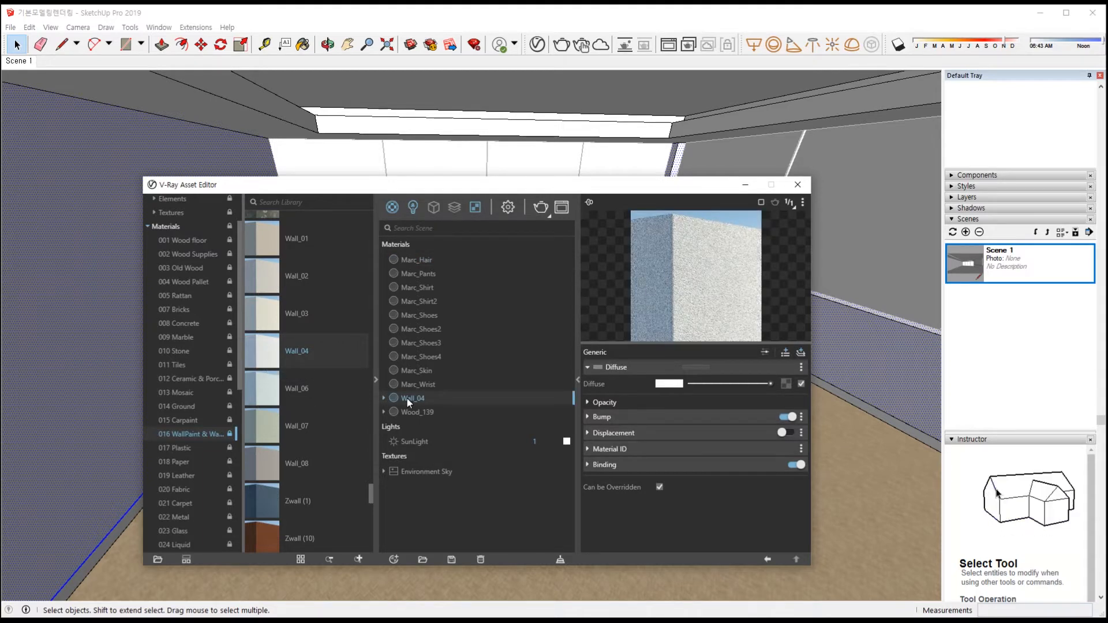
{"action": "left_click", "coordinate": [745, 185]}
Select the vertical side faces of the ceiling recess and apply the Wall_04 scene material to them
{"action": "middle_click_drag", "start_coordinate": [725, 304], "coordinate": [674, 270]}
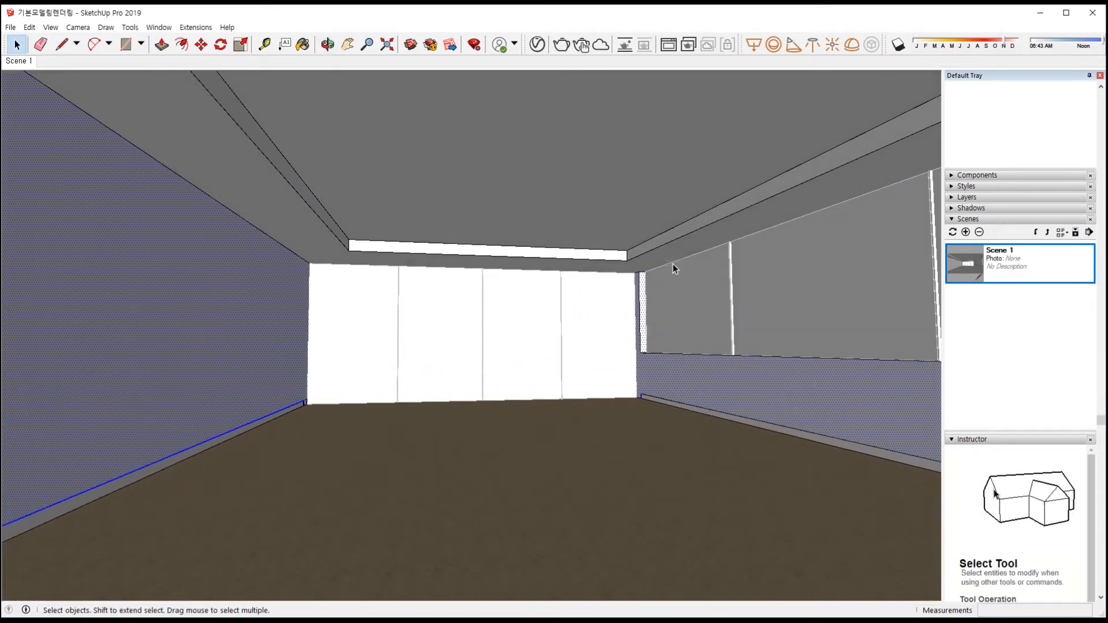
{"action": "left_click", "coordinate": [673, 255]}
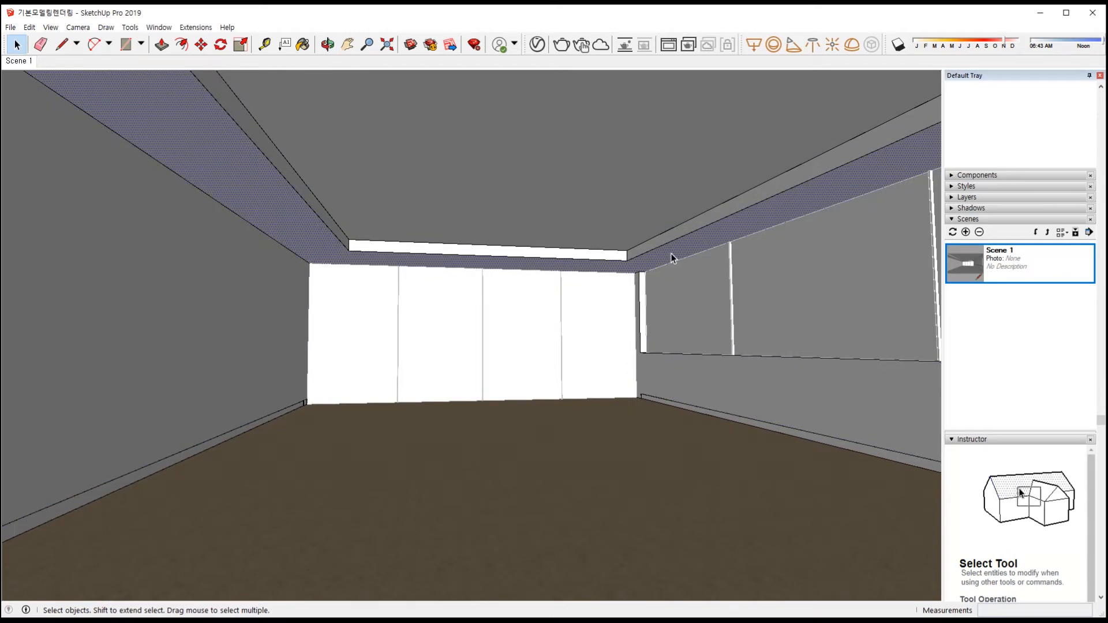
{"action": "left_click", "coordinate": [673, 233]}
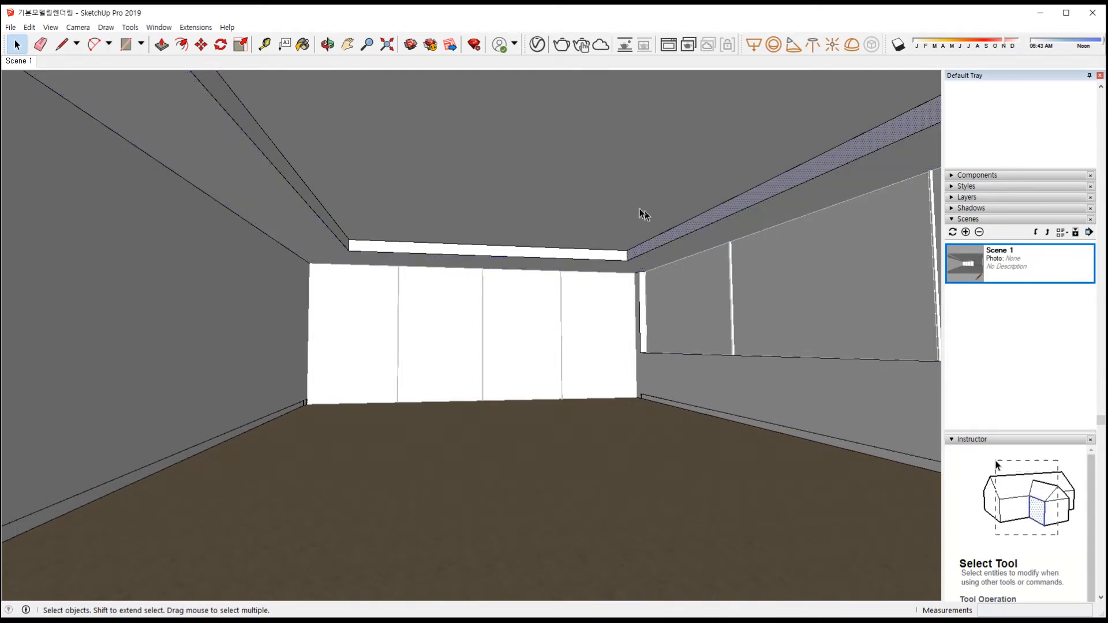
{"action": "left_click", "coordinate": [570, 255], "text": "shift"}
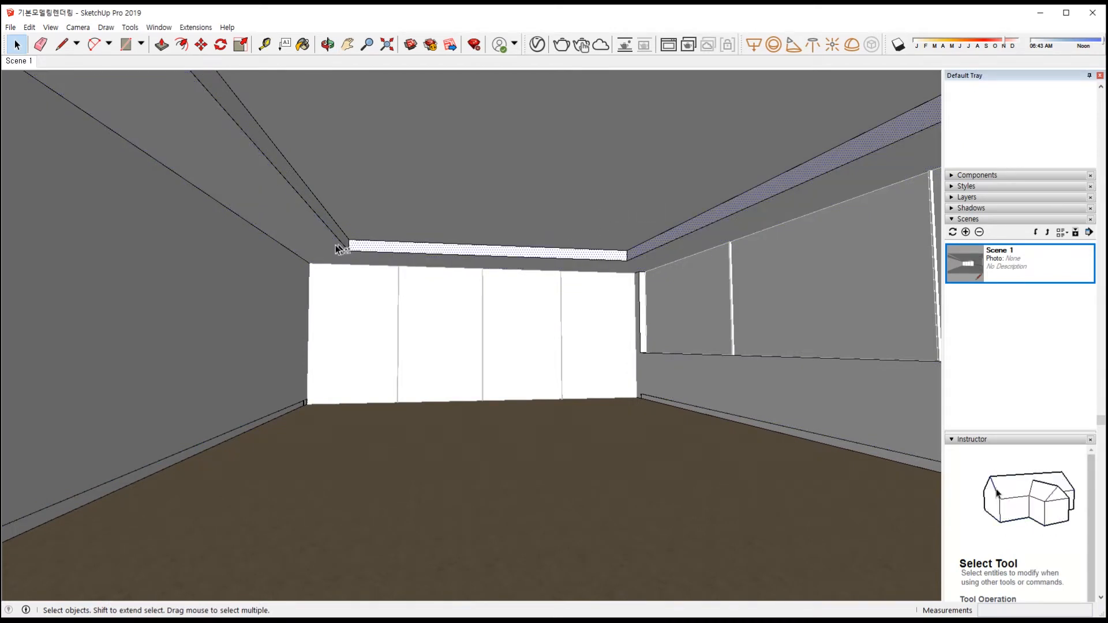
{"action": "middle_click_drag", "start_coordinate": [651, 311], "coordinate": [834, 254]}
{"action": "left_click", "coordinate": [831, 193], "text": "shift"}
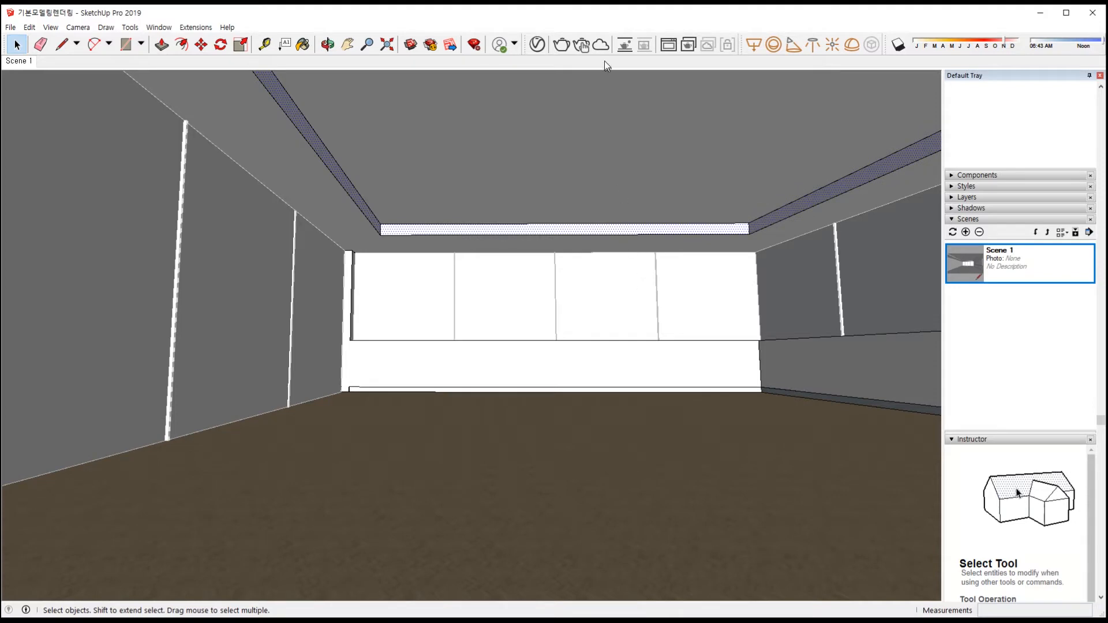
{"action": "left_click", "coordinate": [536, 44]}
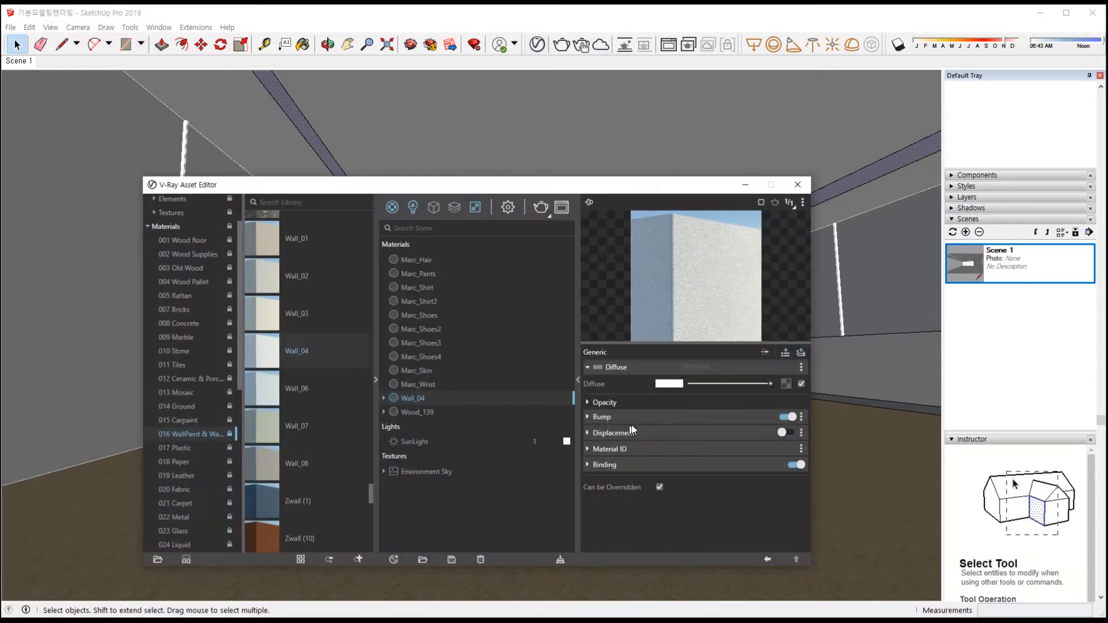
{"action": "right_click", "coordinate": [463, 399]}
{"action": "left_click", "coordinate": [498, 425]}
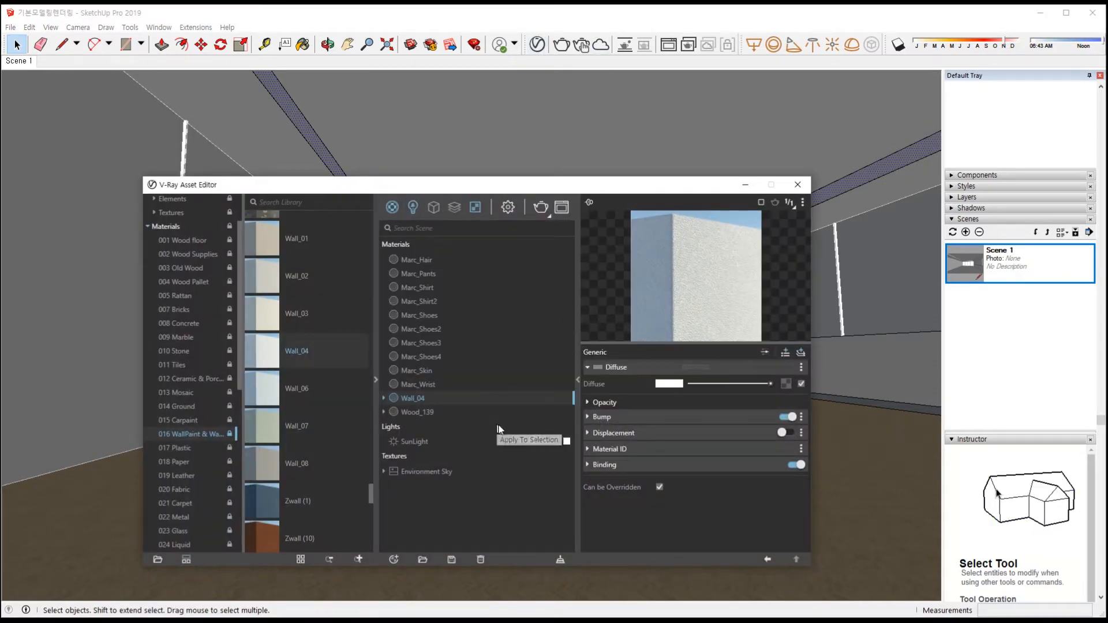
{"action": "left_click", "coordinate": [746, 183]}
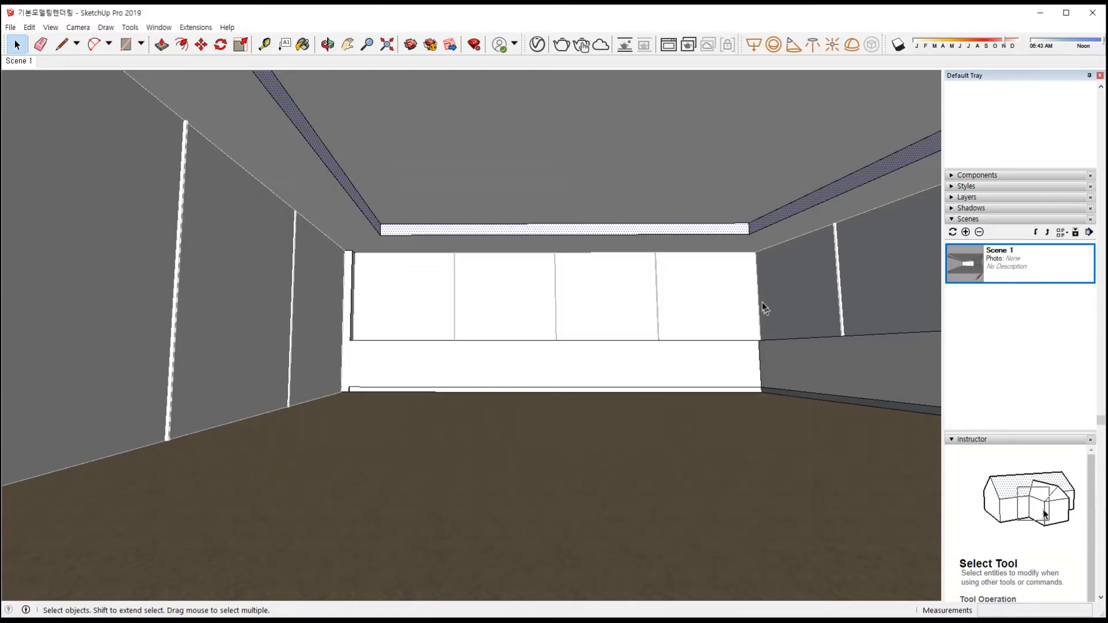
Select the lowered ceiling border face and browse the 016 WallPaint & Wallpaper library for a light blue RAL paint
{"action": "left_click", "coordinate": [734, 249]}
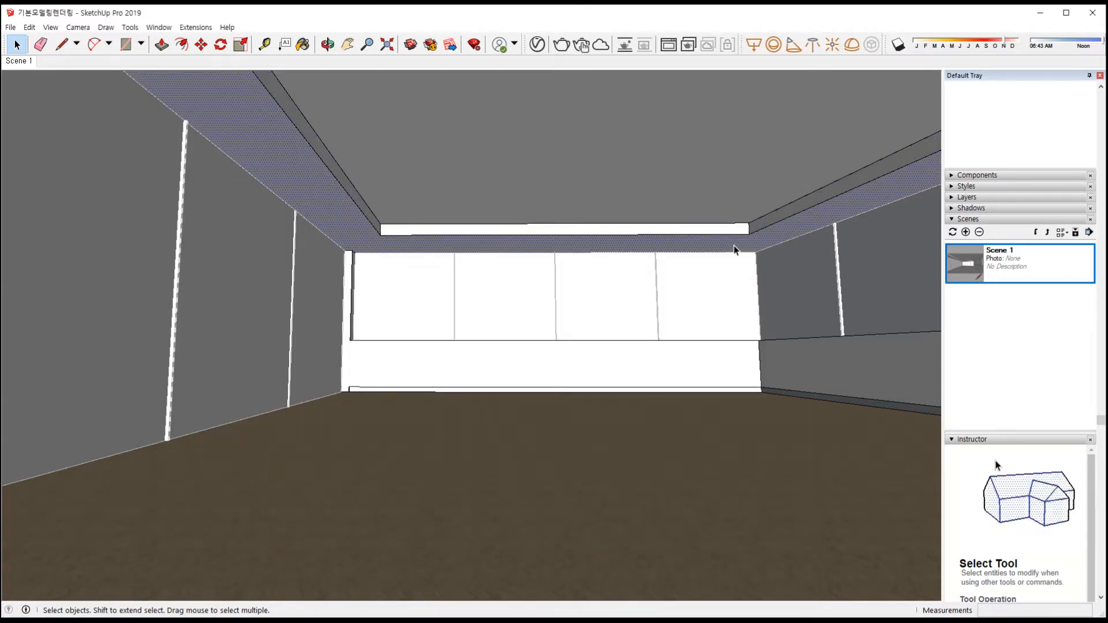
{"action": "left_click", "coordinate": [537, 45]}
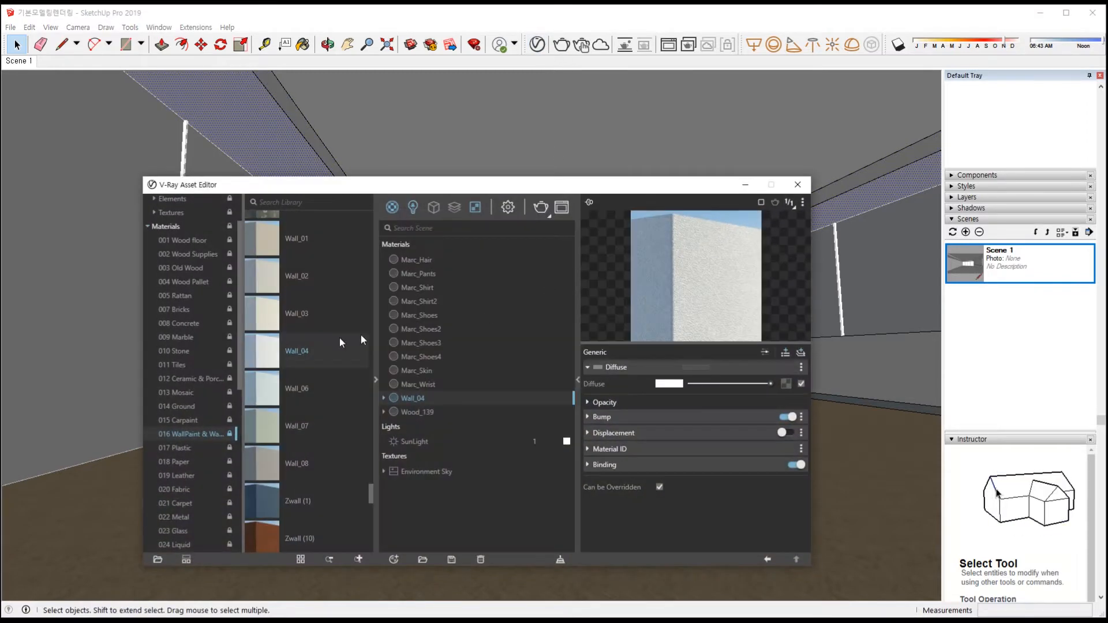
{"action": "scroll", "coordinate": [321, 407], "scroll_direction": "down", "scroll_amount": 3}
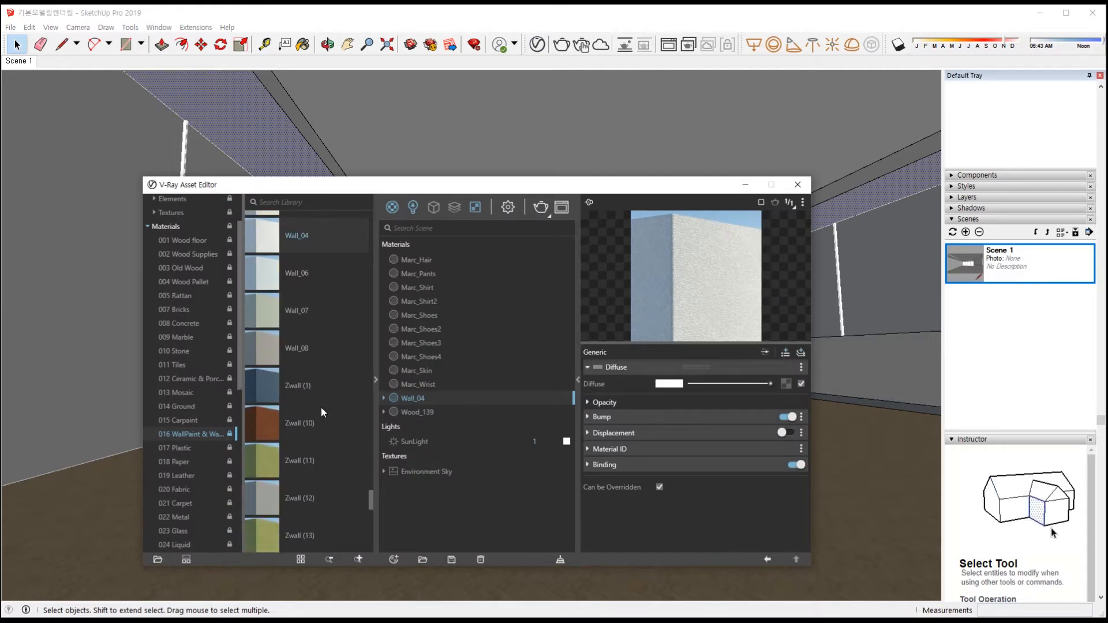
{"action": "scroll", "coordinate": [320, 405], "scroll_direction": "up", "scroll_amount": 9}
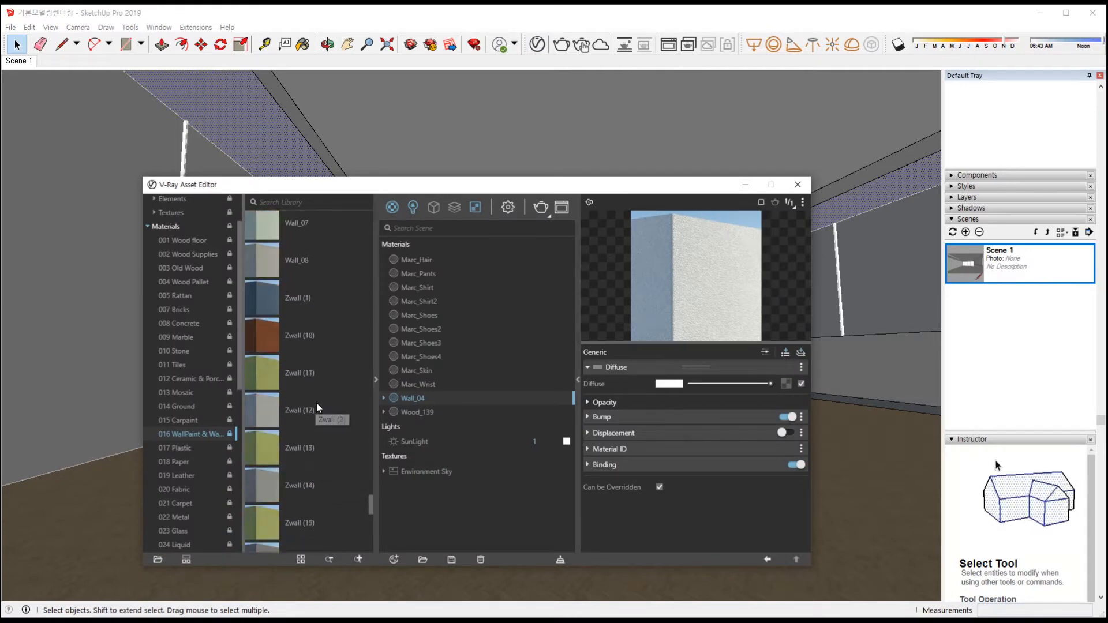
{"action": "scroll", "coordinate": [323, 404], "scroll_direction": "down", "scroll_amount": 5}
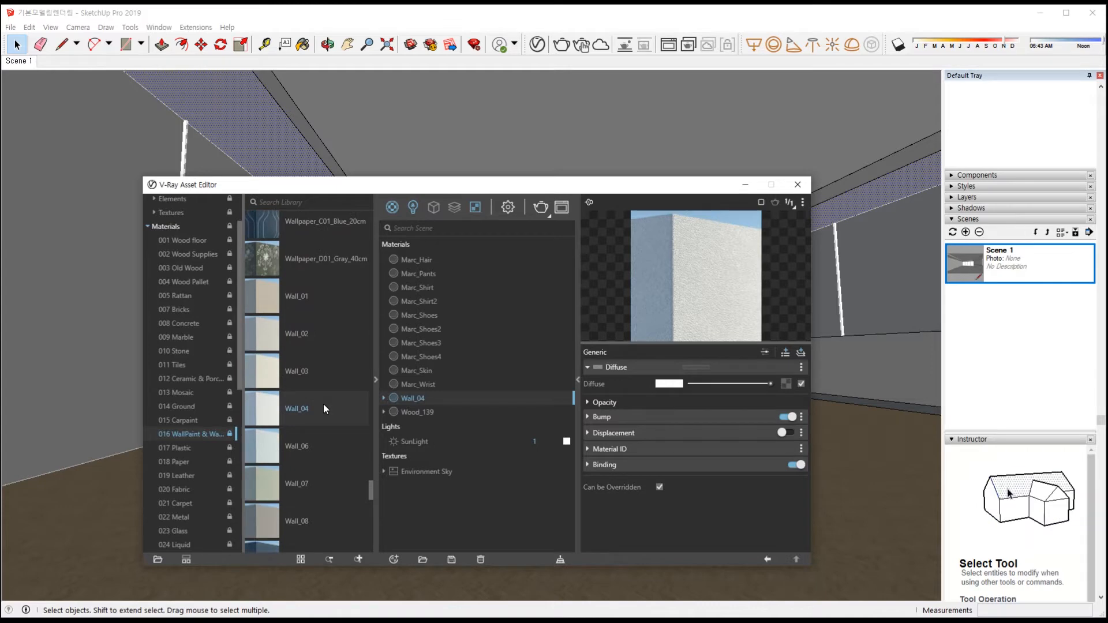
{"action": "scroll", "coordinate": [323, 404], "scroll_direction": "up", "scroll_amount": 10}
{"action": "scroll", "coordinate": [323, 404], "scroll_direction": "up", "scroll_amount": 20}
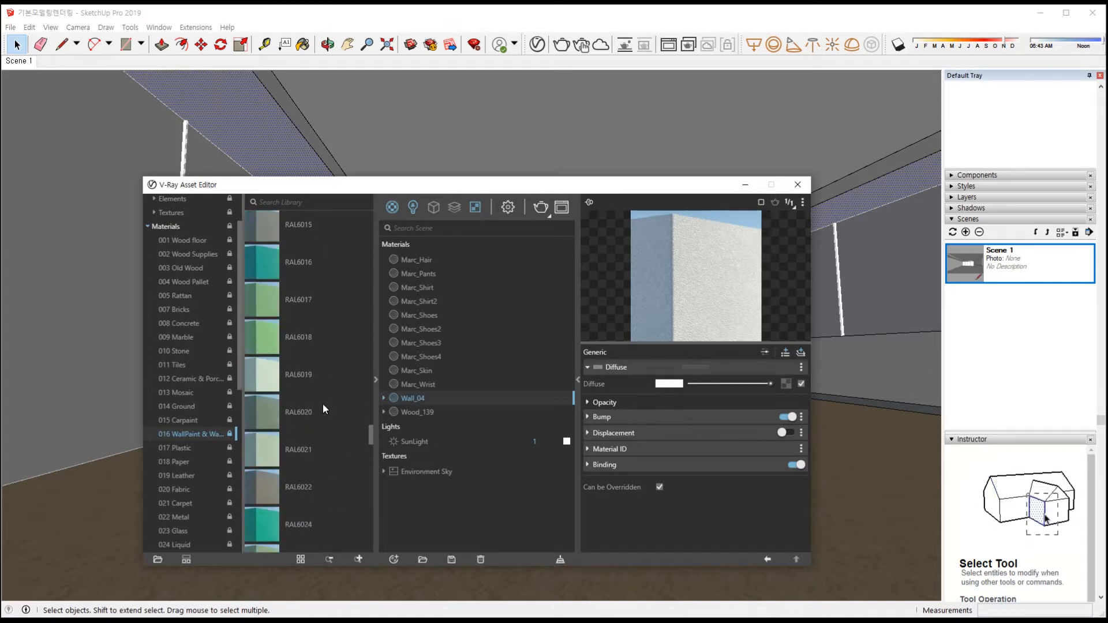
{"action": "scroll", "coordinate": [323, 403], "scroll_direction": "up", "scroll_amount": 5}
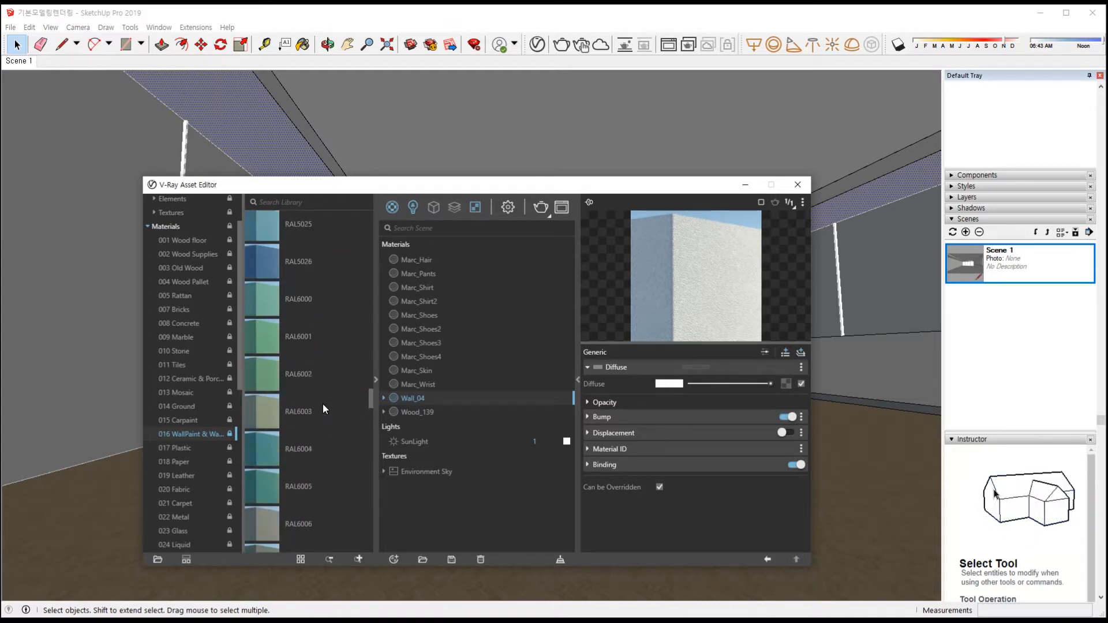
{"action": "scroll", "coordinate": [324, 404], "scroll_direction": "up", "scroll_amount": 5}
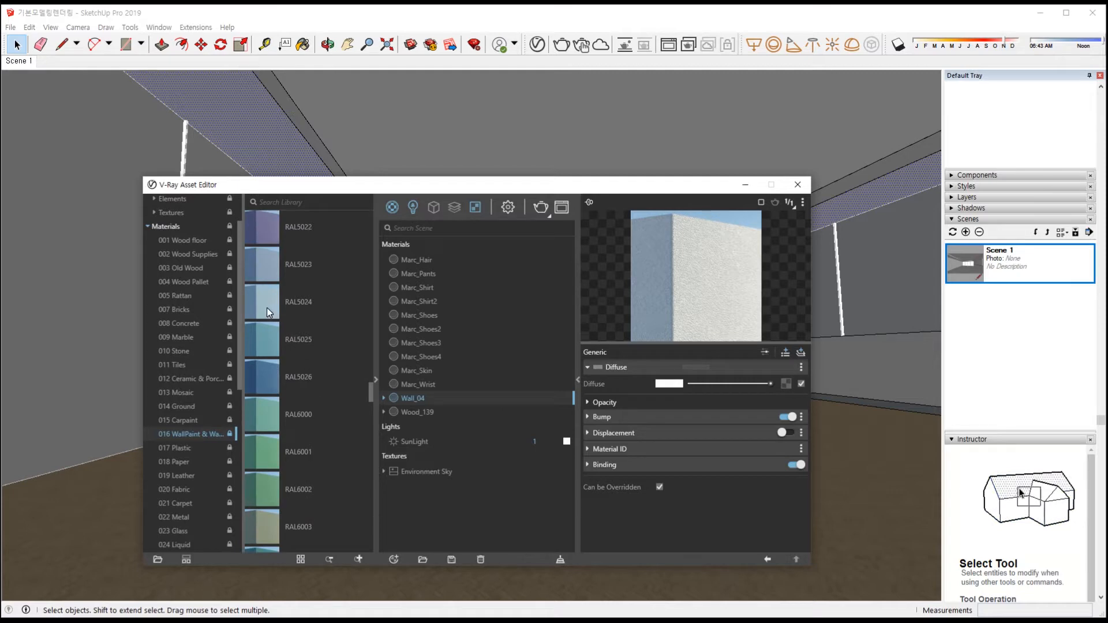
Add RAL5023 to the scene materials and apply it to the selected ceiling border
{"action": "left_click", "coordinate": [272, 275]}
{"action": "left_click_drag", "start_coordinate": [290, 286], "coordinate": [467, 448]}
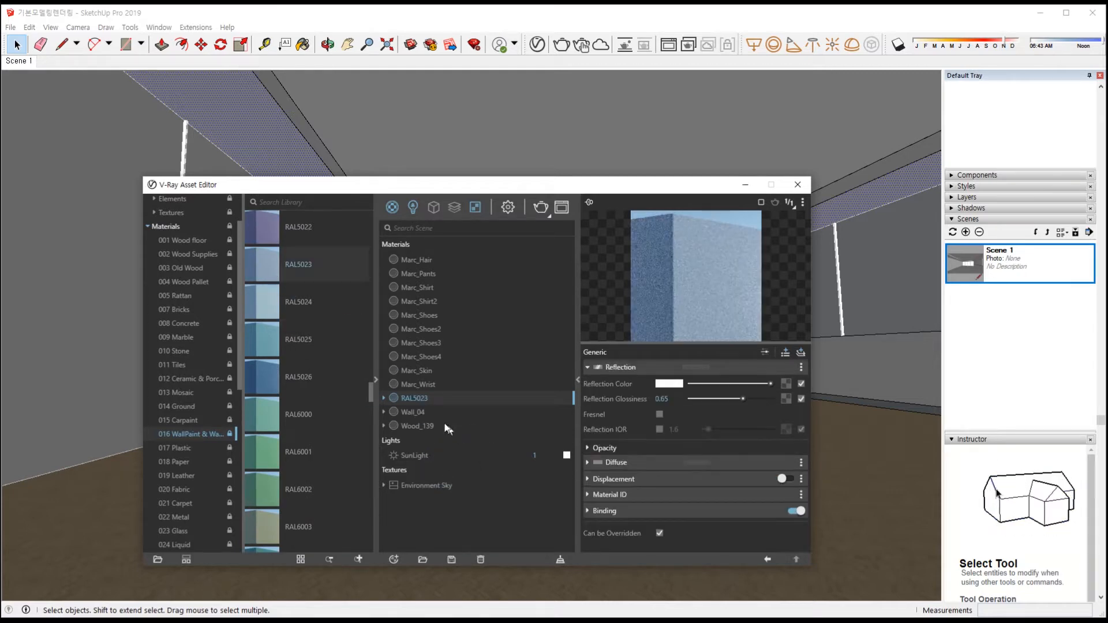
{"action": "right_click", "coordinate": [423, 401]}
{"action": "left_click", "coordinate": [453, 424]}
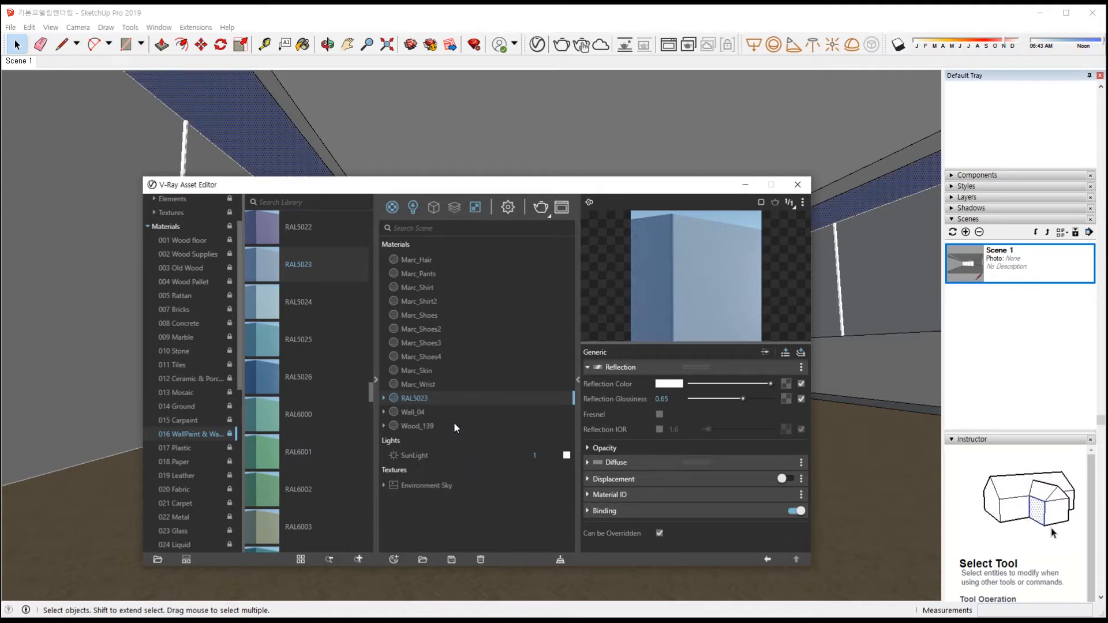
{"action": "left_click", "coordinate": [745, 184]}
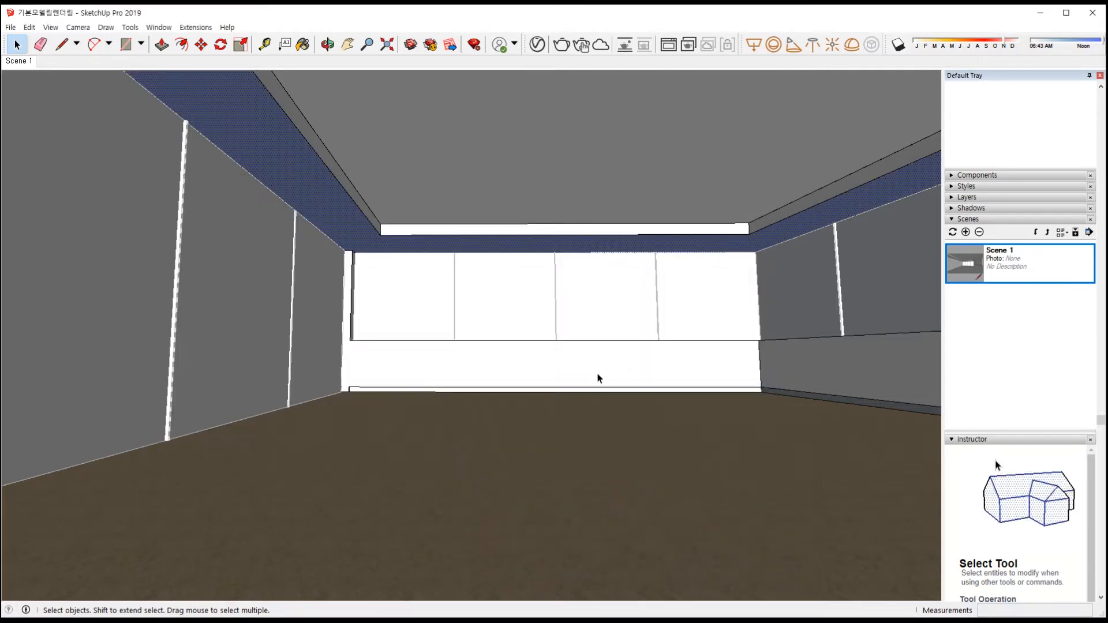
Select the recessed central ceiling face and apply the RAL5024 wall paint to it
{"action": "left_click", "coordinate": [540, 179]}
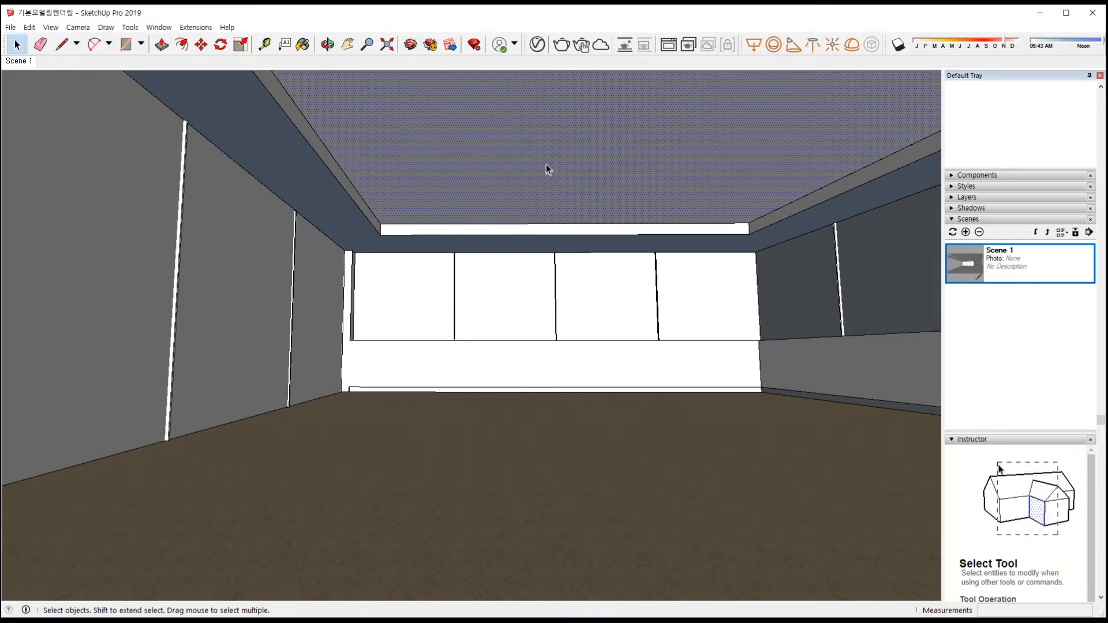
{"action": "left_click", "coordinate": [537, 45]}
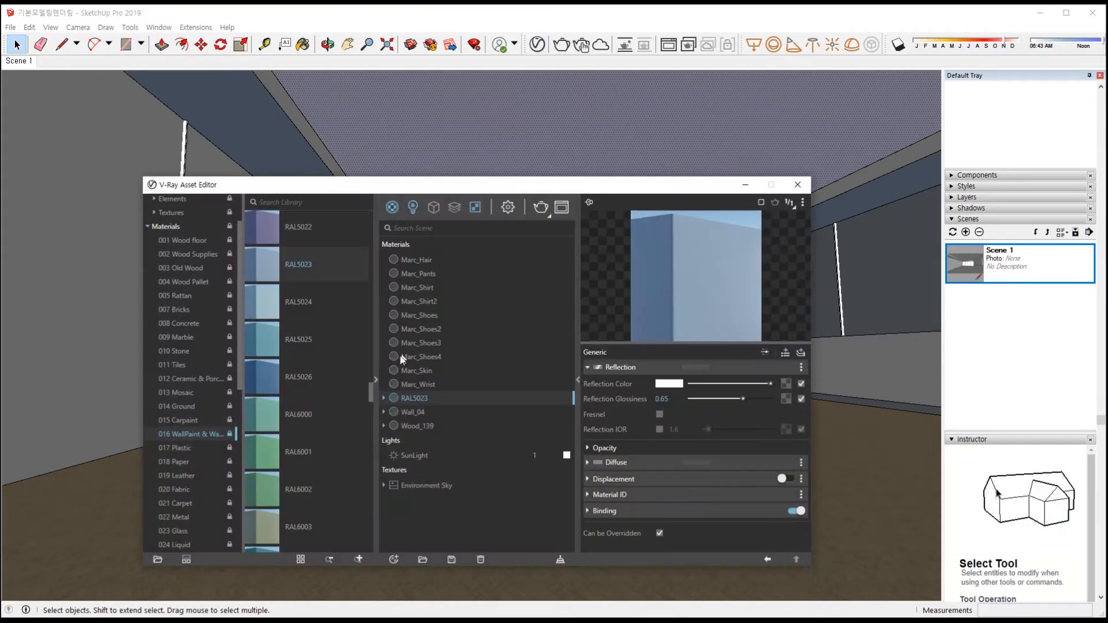
{"action": "left_click_drag", "start_coordinate": [284, 410], "coordinate": [305, 437]}
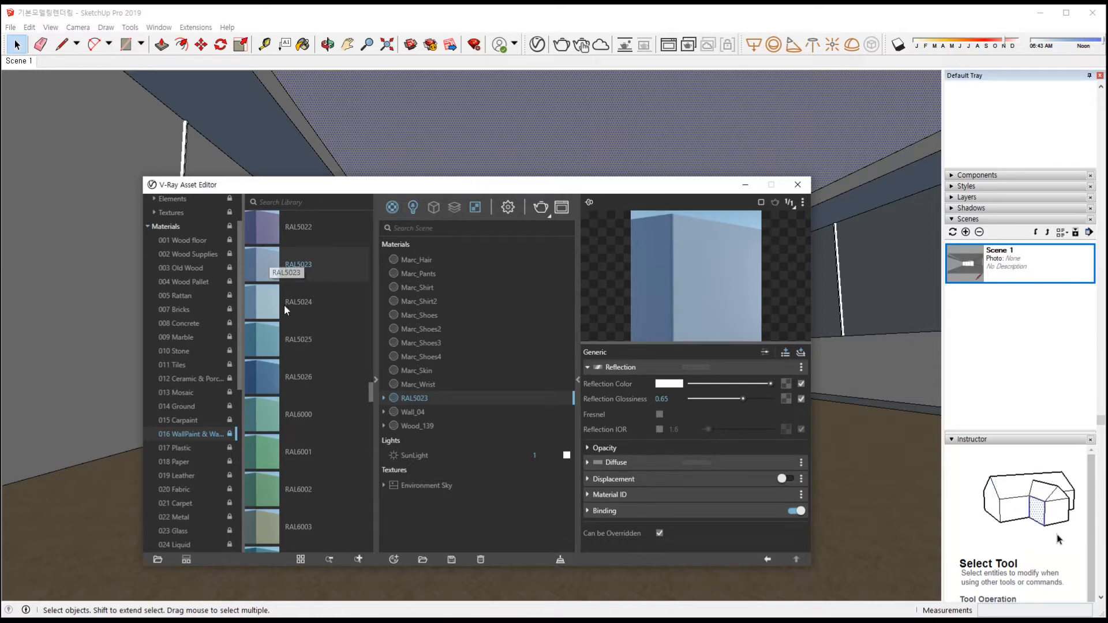
{"action": "right_click", "coordinate": [270, 303]}
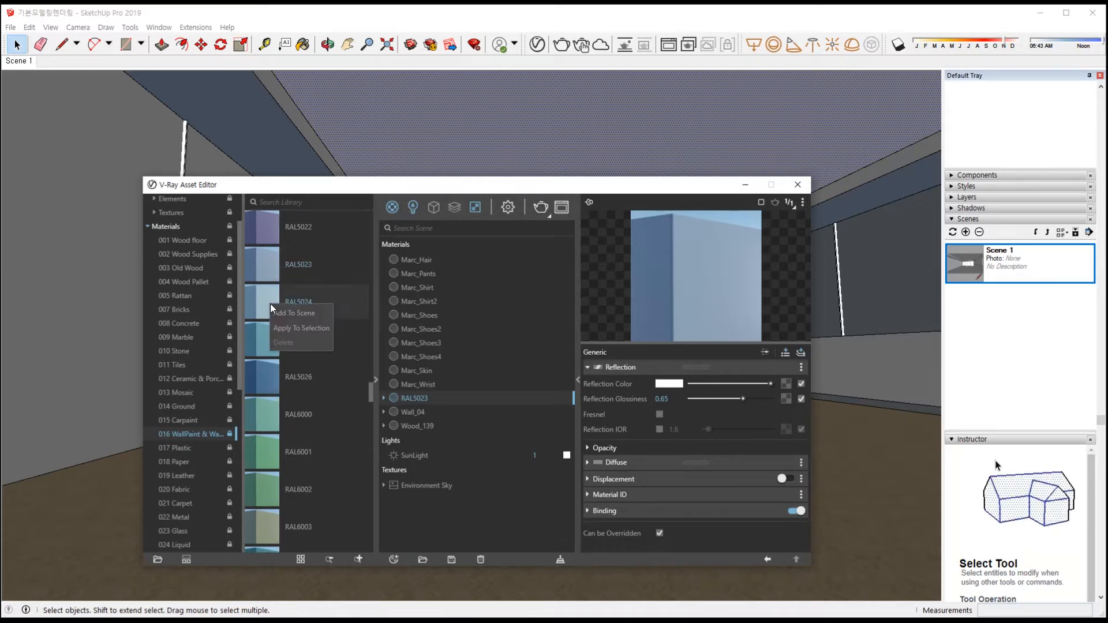
{"action": "left_click", "coordinate": [311, 328]}
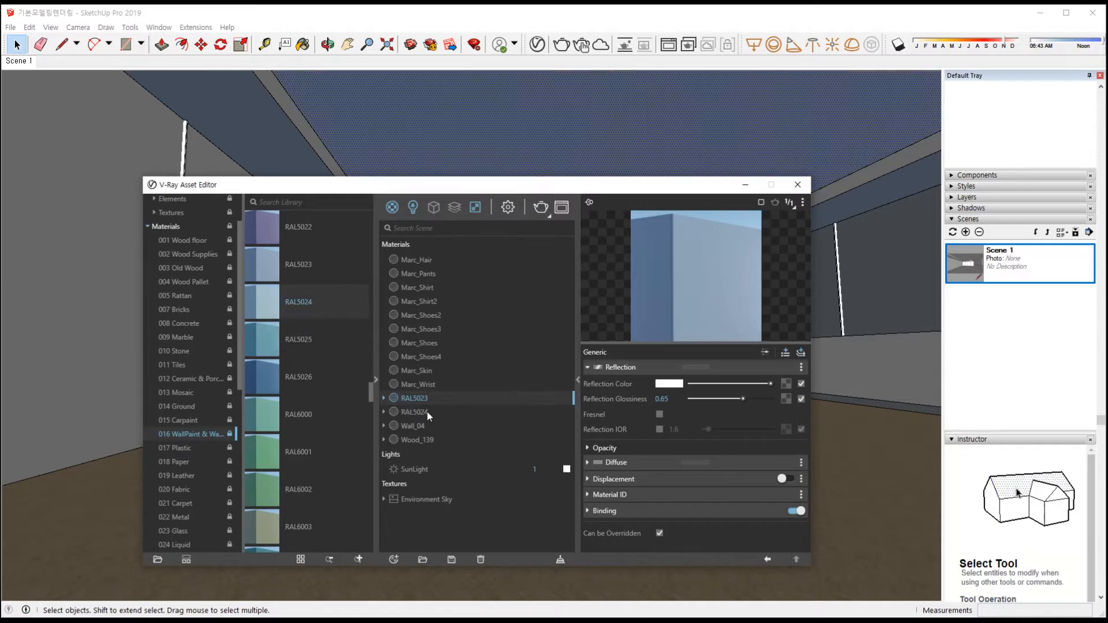
{"action": "left_click", "coordinate": [744, 186]}
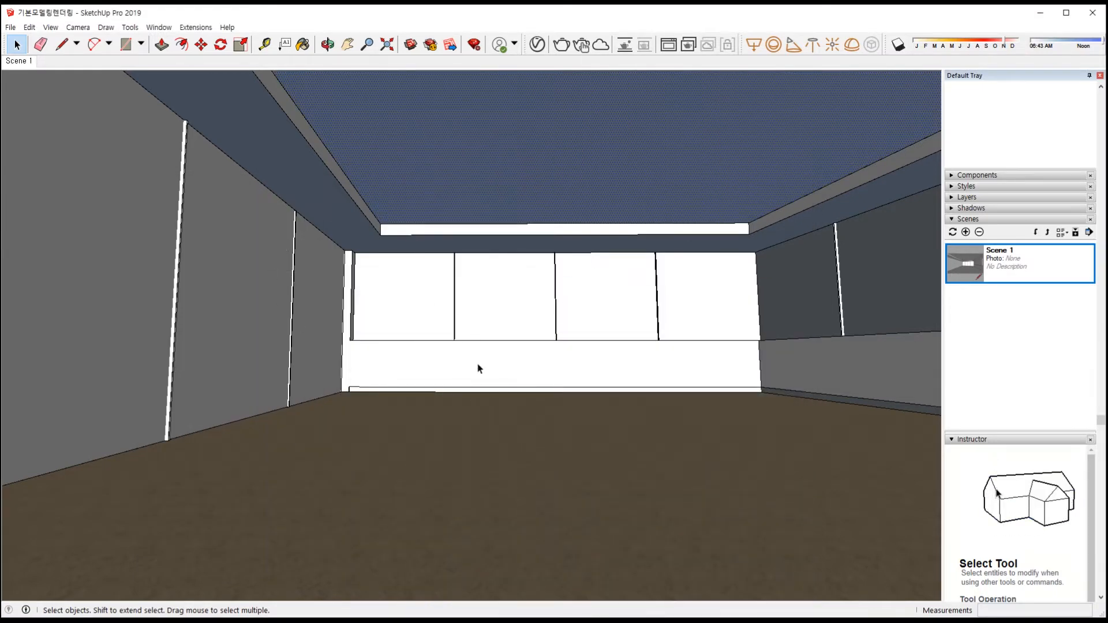
Select the window panes on the glazed sides of the room, working from outside the building
{"action": "left_click", "coordinate": [423, 308]}
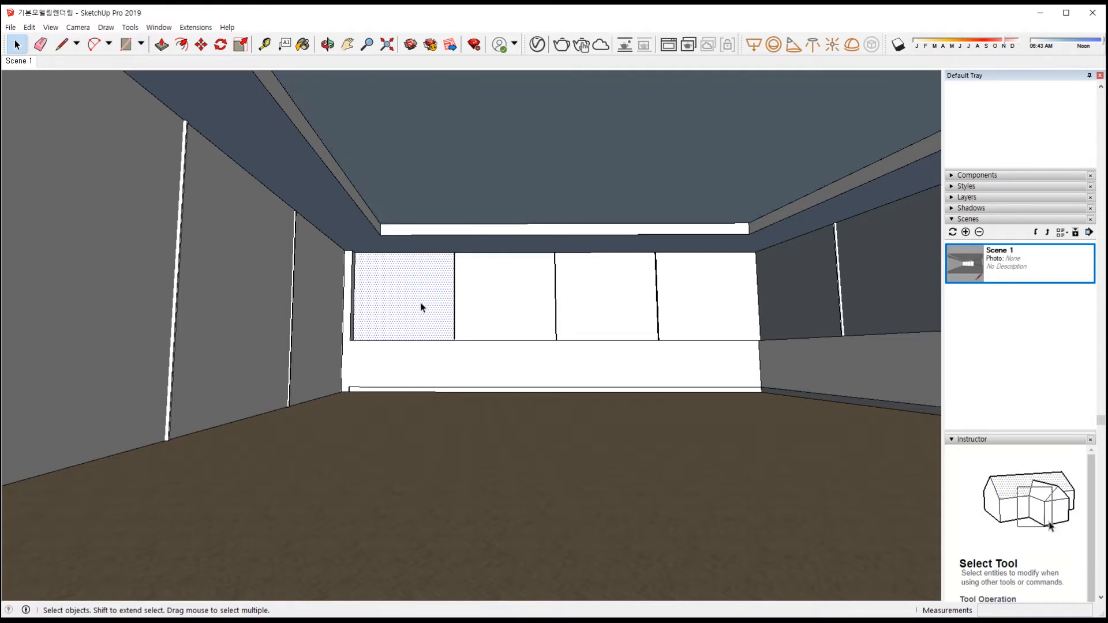
{"action": "scroll", "coordinate": [710, 293], "scroll_direction": "down", "scroll_amount": 3}
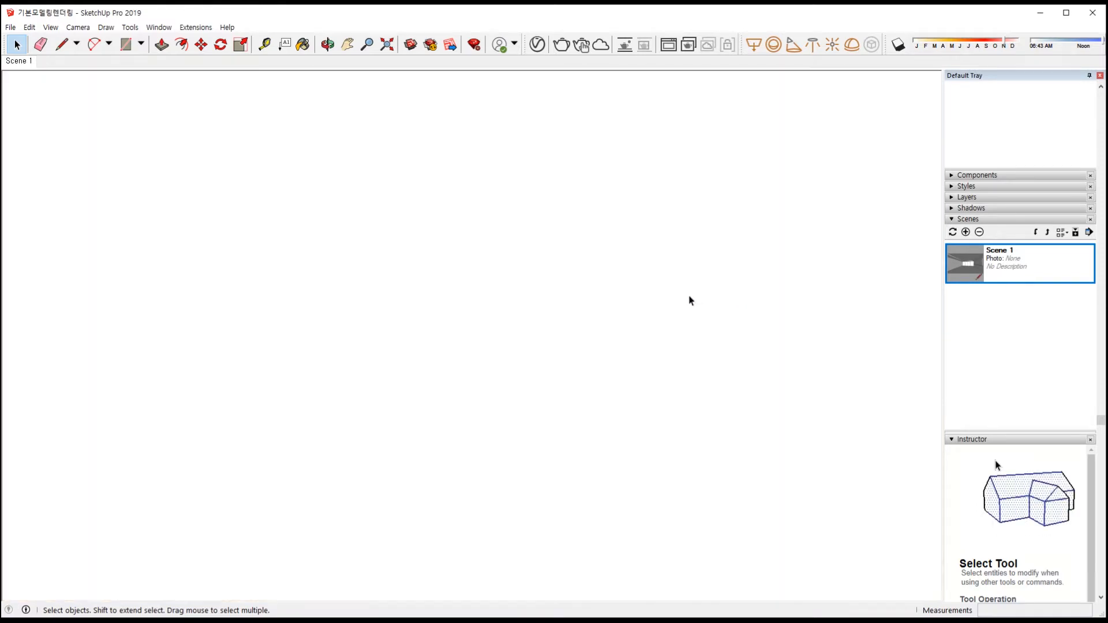
{"action": "scroll", "coordinate": [681, 315], "scroll_direction": "down", "scroll_amount": 8}
{"action": "middle_click_drag", "start_coordinate": [675, 312], "coordinate": [630, 323]}
{"action": "middle_click_drag", "start_coordinate": [629, 324], "coordinate": [435, 354], "text": "shift"}
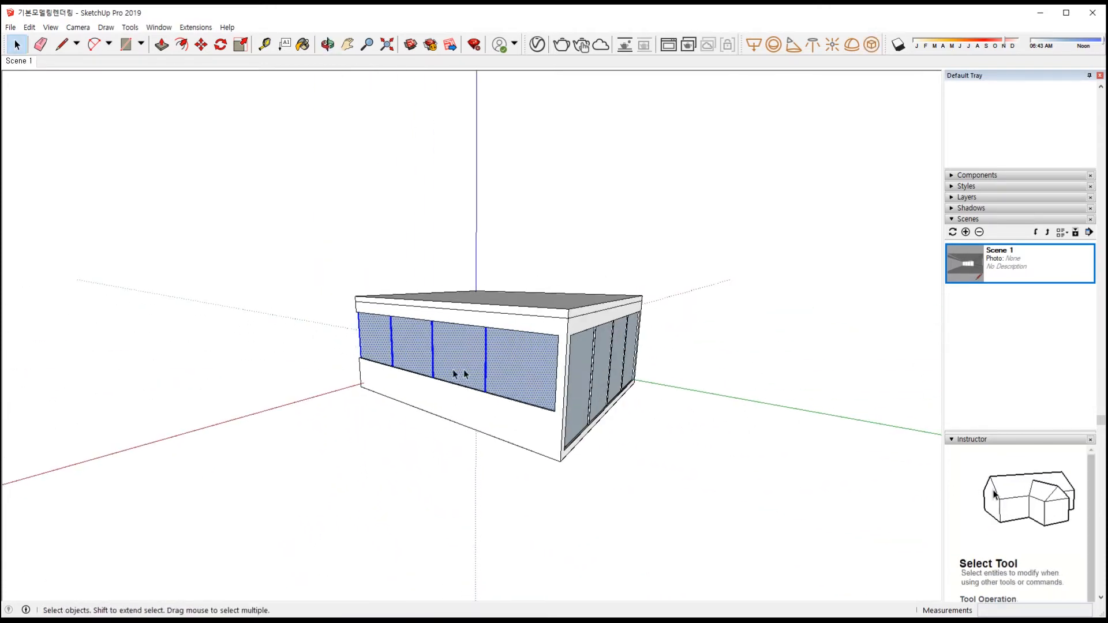
{"action": "left_click", "coordinate": [468, 382]}
{"action": "left_click", "coordinate": [522, 381], "text": "shift"}
{"action": "left_click", "coordinate": [606, 378], "text": "shift"}
{"action": "left_click", "coordinate": [650, 376], "text": "shift"}
Add the narrow vertical divider strips between the window panes to the selection
{"action": "middle_click_drag", "start_coordinate": [558, 403], "coordinate": [526, 405]}
{"action": "scroll", "coordinate": [522, 406], "scroll_direction": "up", "scroll_amount": 5}
{"action": "left_click", "coordinate": [503, 424], "text": "shift"}
{"action": "scroll", "coordinate": [594, 421], "scroll_direction": "up", "scroll_amount": 3}
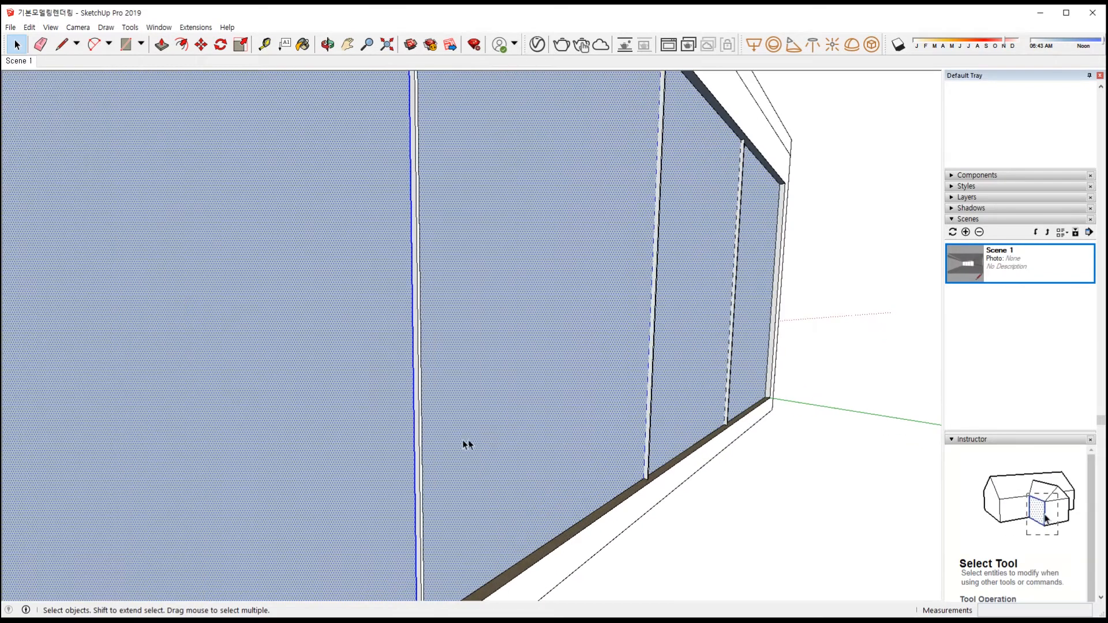
{"action": "left_click", "coordinate": [418, 445], "text": "shift"}
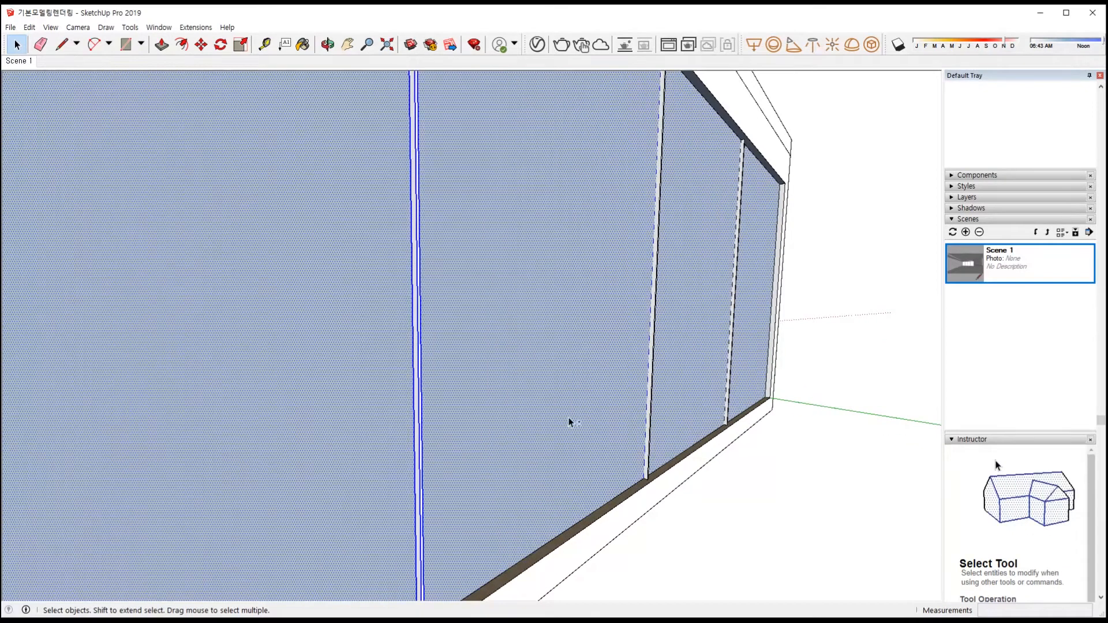
{"action": "scroll", "coordinate": [414, 442], "scroll_direction": "up", "scroll_amount": 2}
{"action": "left_click", "coordinate": [420, 440], "text": "shift"}
{"action": "left_click", "coordinate": [420, 440], "text": "shift"}
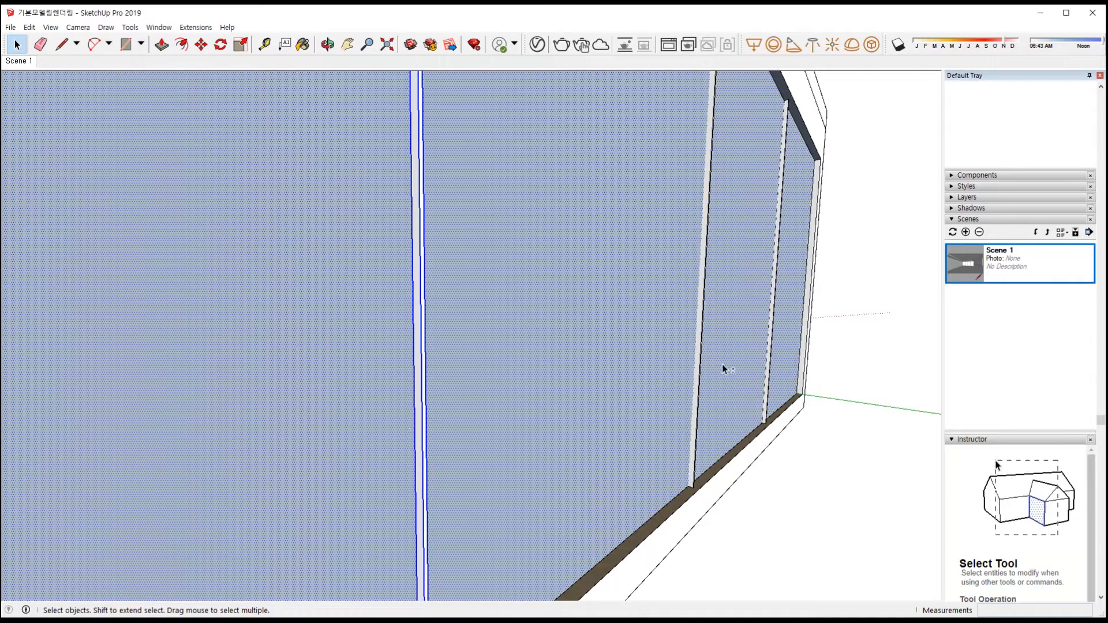
{"action": "left_click", "coordinate": [699, 371], "text": "shift"}
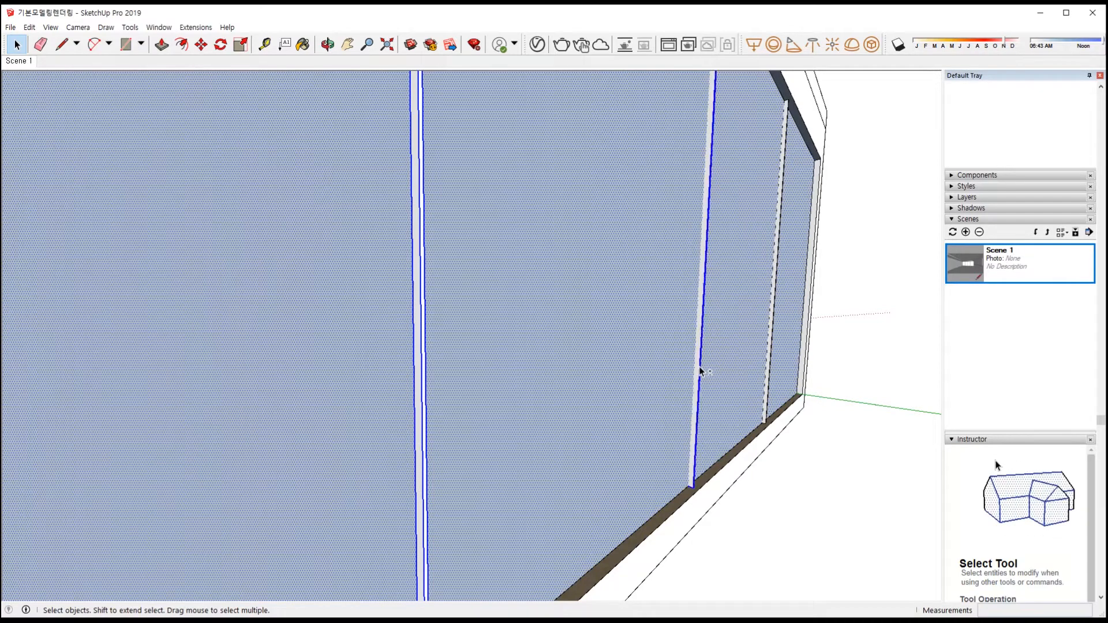
{"action": "left_click", "coordinate": [768, 370], "text": "shift"}
Open the Glass material category in the V-Ray library and search it for "window"
{"action": "scroll", "coordinate": [768, 371], "scroll_direction": "down", "scroll_amount": 5}
{"action": "middle_click_drag", "start_coordinate": [768, 375], "coordinate": [825, 391]}
{"action": "scroll", "coordinate": [541, 389], "scroll_direction": "down", "scroll_amount": 4}
{"action": "middle_click_drag", "start_coordinate": [596, 400], "coordinate": [849, 369]}
{"action": "scroll", "coordinate": [388, 385], "scroll_direction": "down", "scroll_amount": 3}
{"action": "middle_click_drag", "start_coordinate": [399, 389], "coordinate": [491, 418]}
{"action": "middle_click_drag", "start_coordinate": [289, 402], "coordinate": [856, 393], "text": "shift"}
{"action": "middle_click_drag", "start_coordinate": [465, 356], "coordinate": [621, 373]}
{"action": "scroll", "coordinate": [509, 333], "scroll_direction": "up", "scroll_amount": 5}
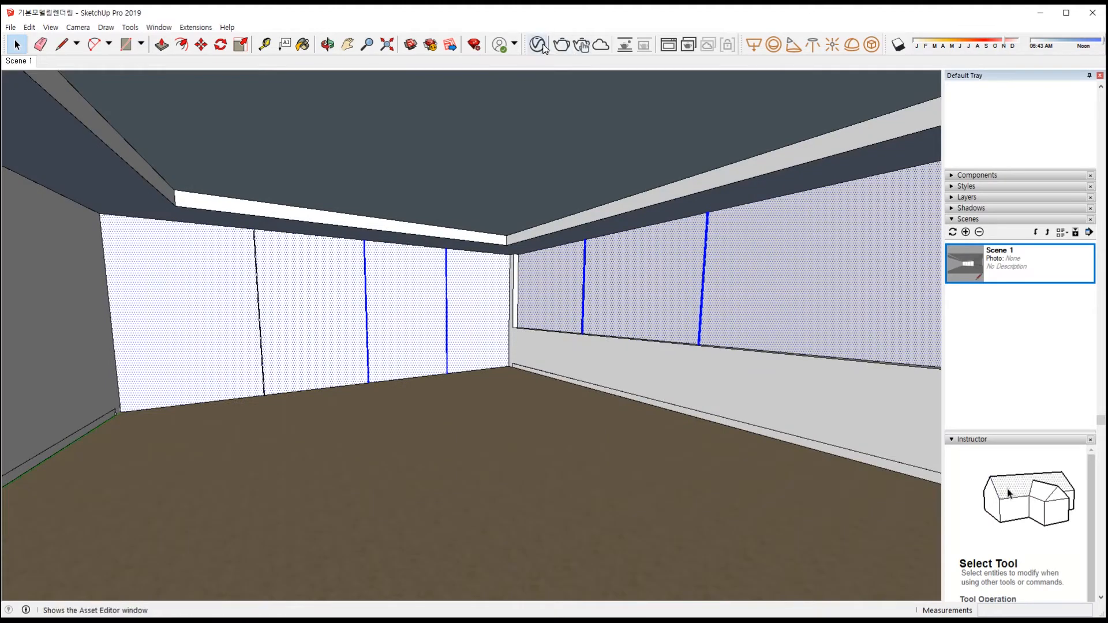
{"action": "left_click", "coordinate": [500, 45]}
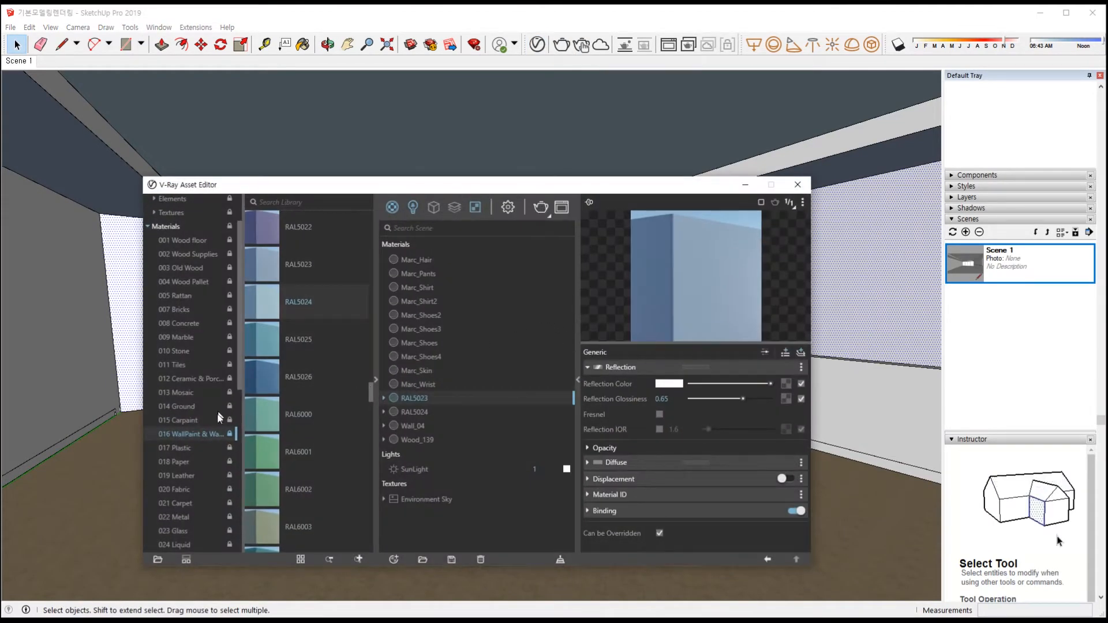
{"action": "scroll", "coordinate": [192, 415], "scroll_direction": "down", "scroll_amount": 5}
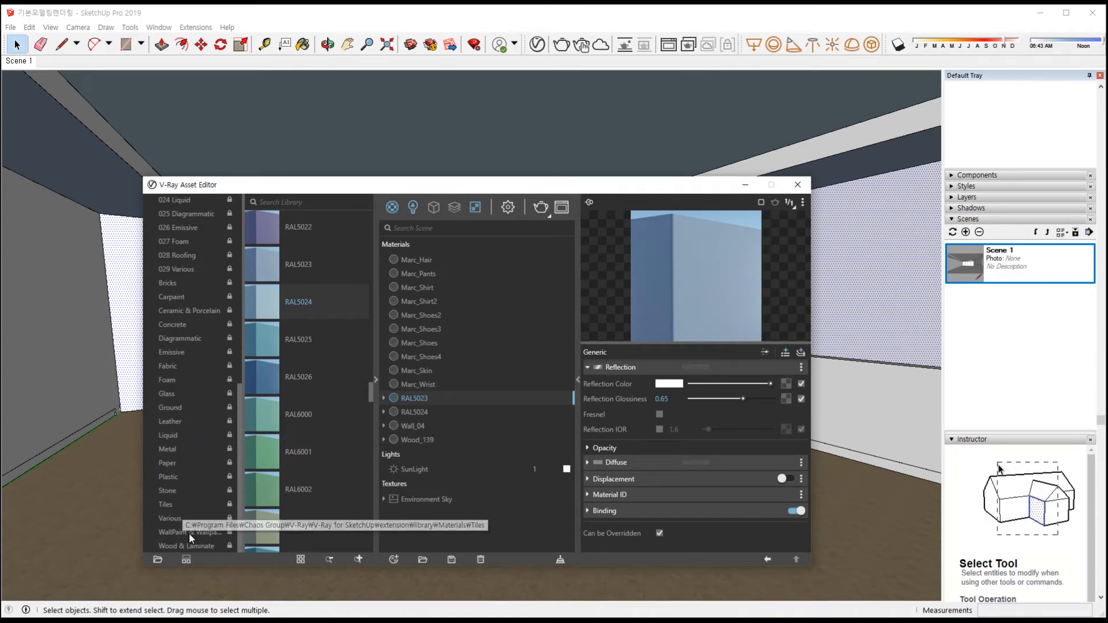
{"action": "scroll", "coordinate": [192, 459], "scroll_direction": "up", "scroll_amount": 5}
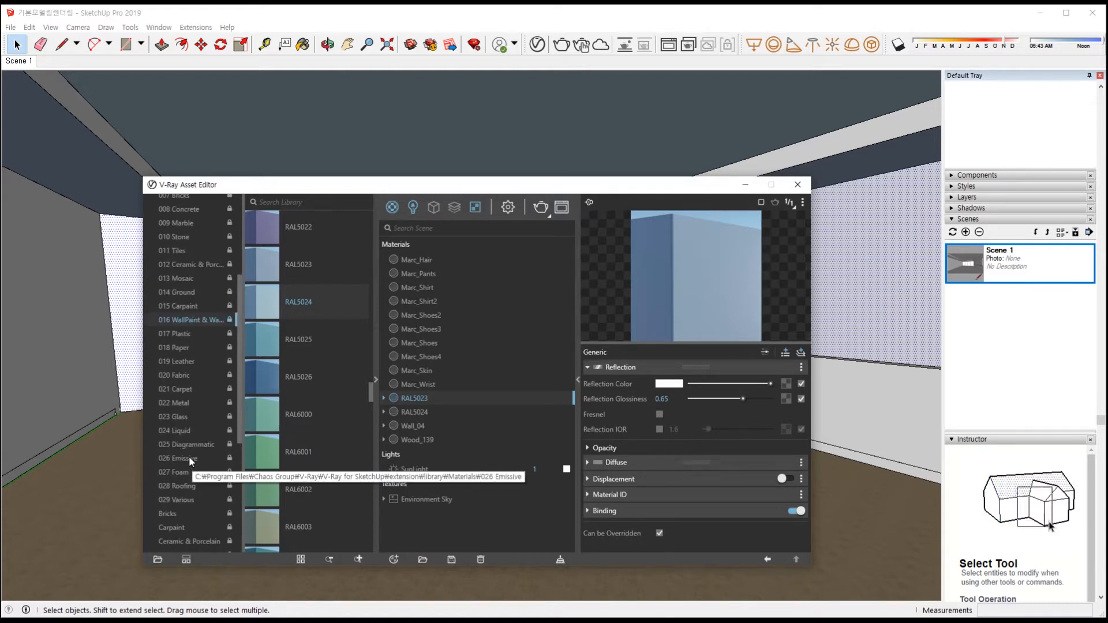
{"action": "scroll", "coordinate": [189, 456], "scroll_direction": "down", "scroll_amount": 5}
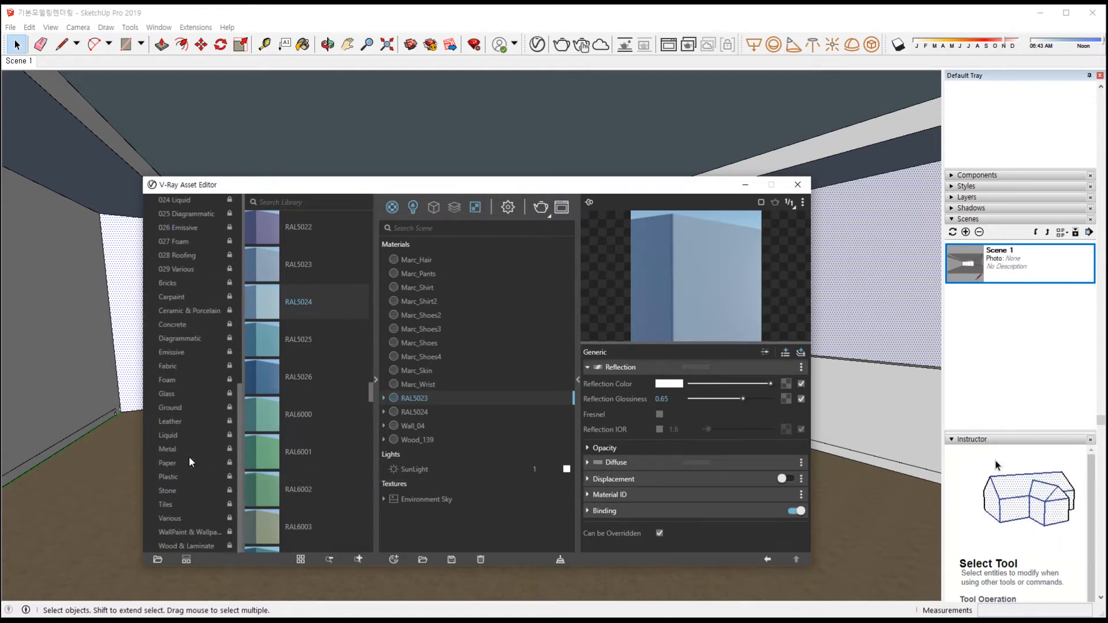
{"action": "left_click", "coordinate": [170, 394]}
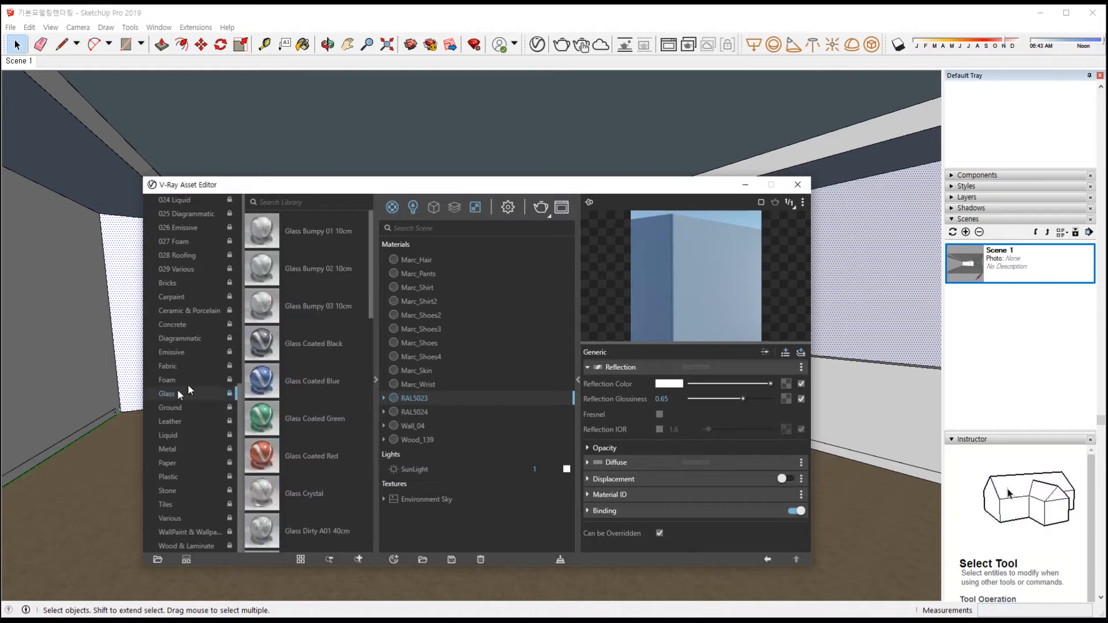
{"action": "left_click", "coordinate": [303, 202]}
{"action": "type", "text": "window"}
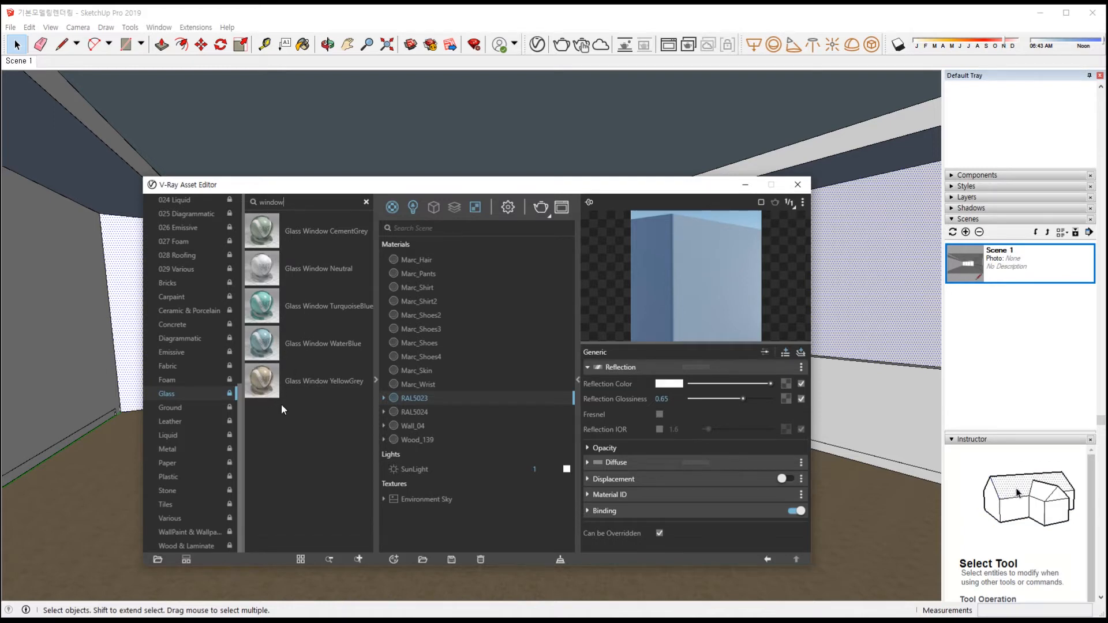
Add Glass Window Neutral to the scene, apply it to the selected window faces and restore the Scene 1 view
{"action": "left_click", "coordinate": [265, 267]}
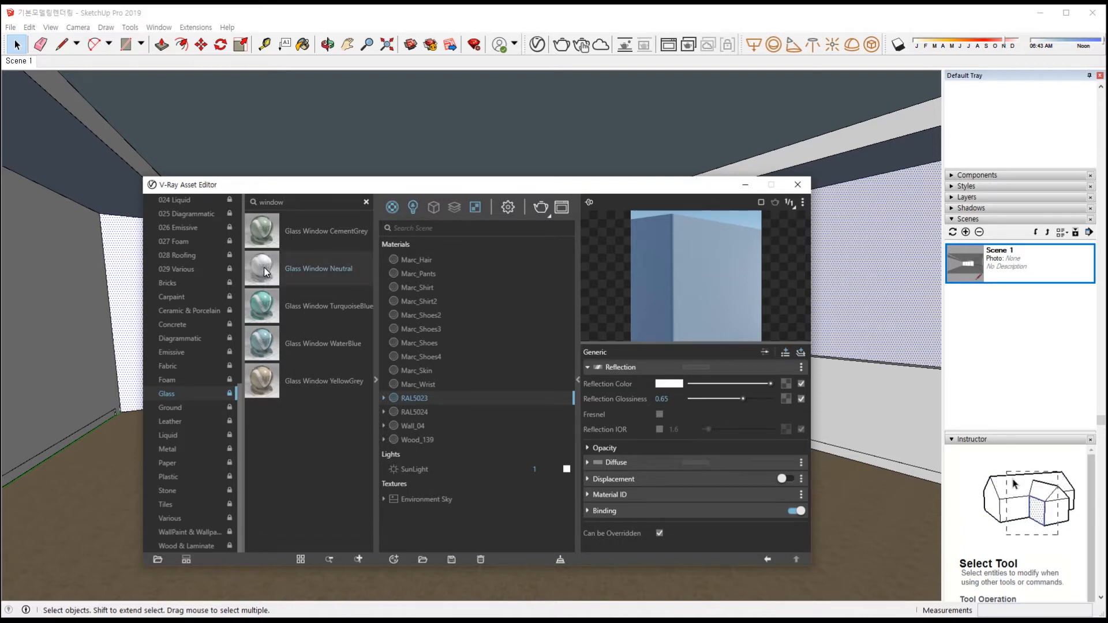
{"action": "left_click_drag", "start_coordinate": [264, 268], "coordinate": [529, 407]}
{"action": "right_click", "coordinate": [454, 259]}
{"action": "left_click", "coordinate": [486, 282]}
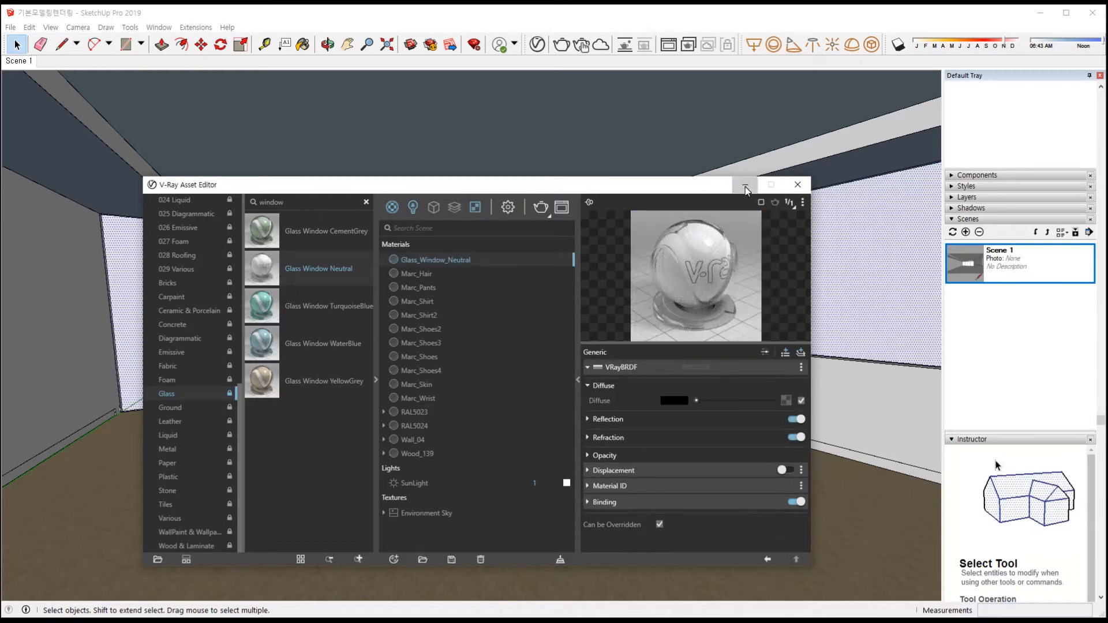
{"action": "left_click", "coordinate": [798, 185]}
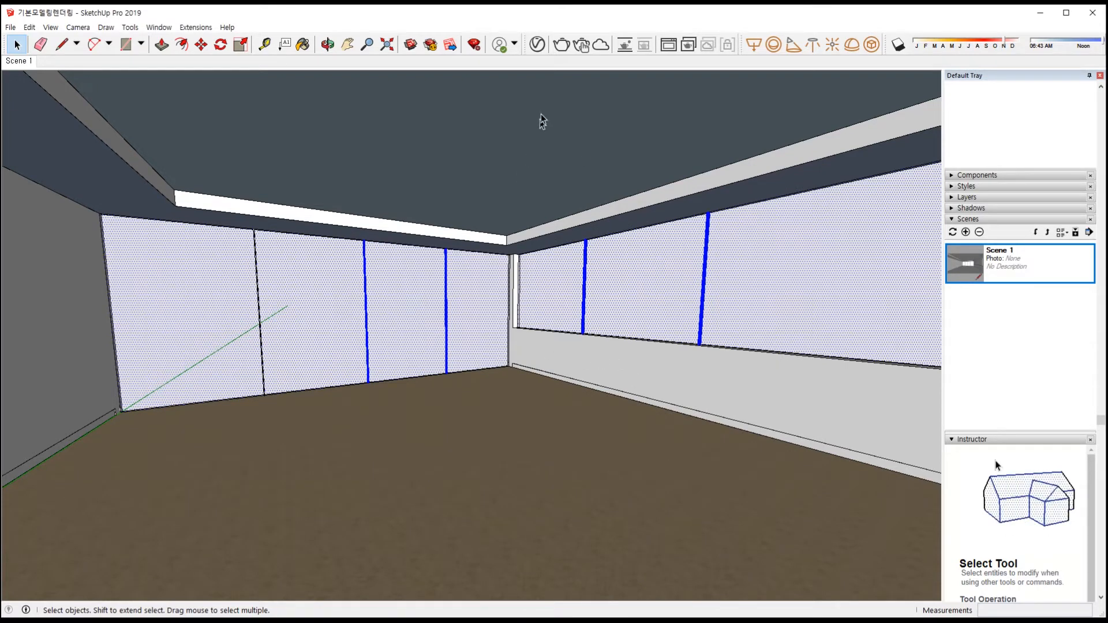
{"action": "left_click", "coordinate": [18, 61]}
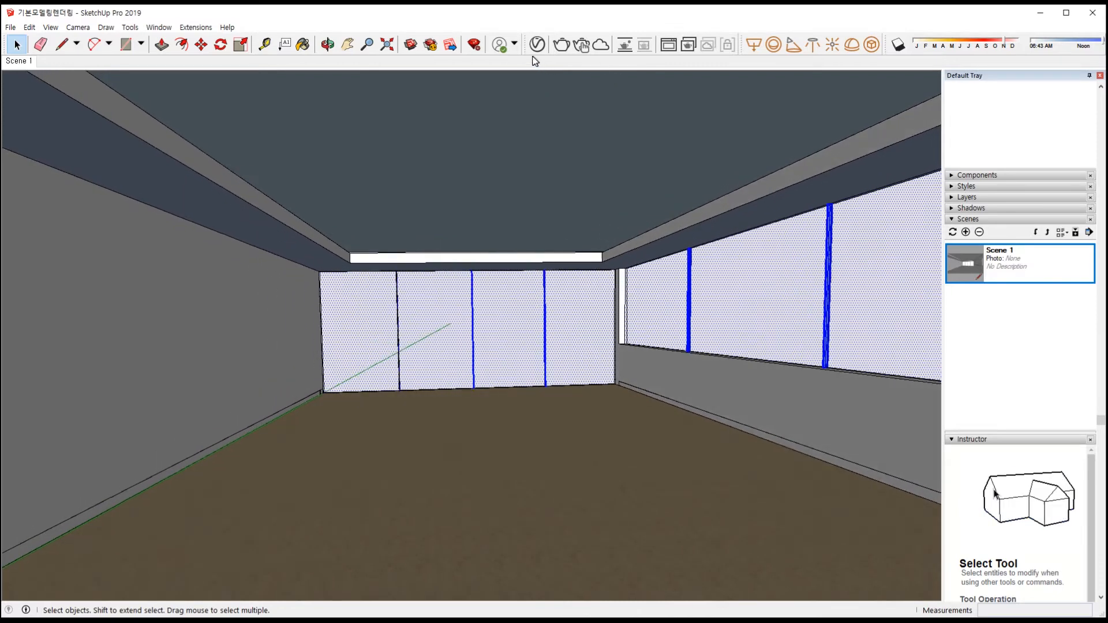
Render the Scene 1 view with V-Ray to check the new window glass, and minimize the render window
{"action": "left_click", "coordinate": [537, 46]}
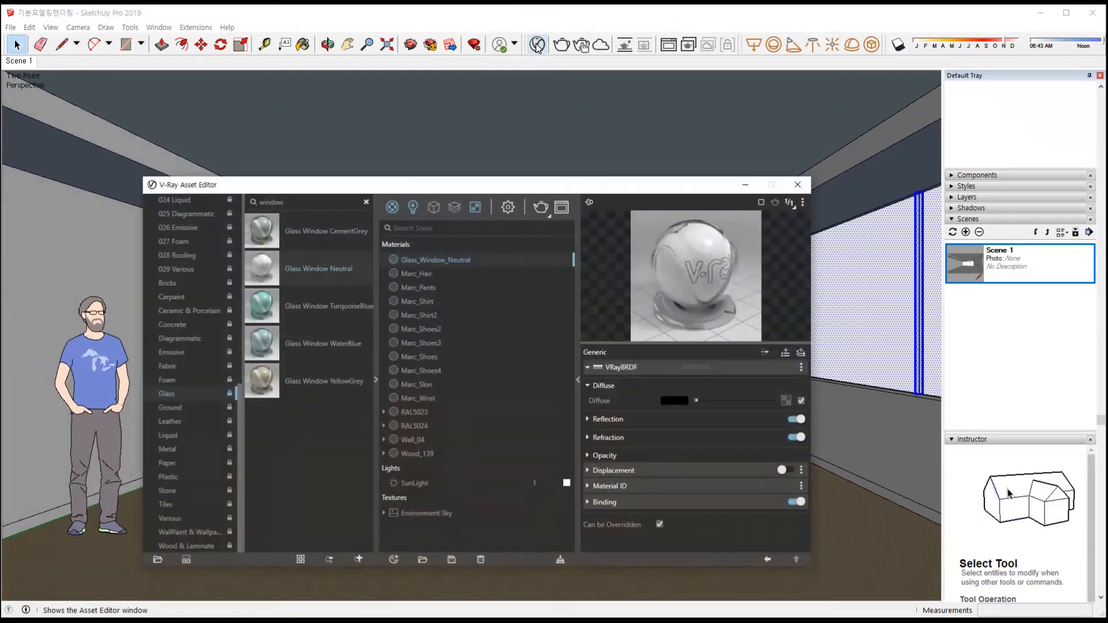
{"action": "left_click", "coordinate": [540, 209]}
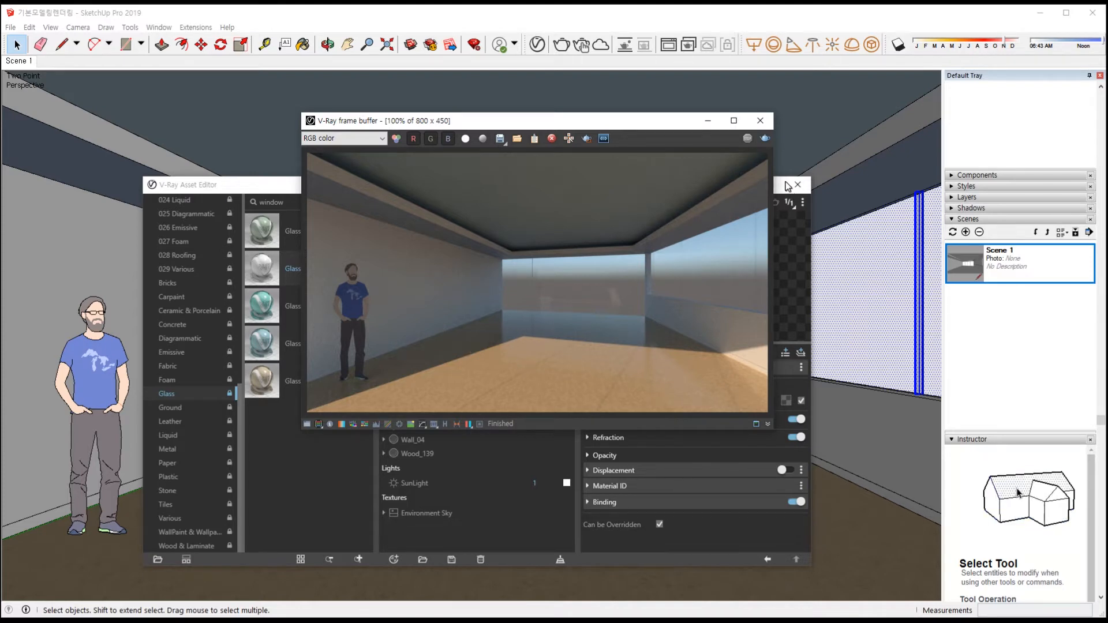
{"action": "left_click", "coordinate": [711, 123]}
Render the room from an angled view towards the end windows, and close the frame buffer and the Asset Editor
{"action": "mouse_move", "coordinate": [837, 542]}
{"action": "middle_mouse_down"}
{"action": "mouse_move", "coordinate": [869, 537]}
{"action": "mouse_move", "coordinate": [876, 551]}
{"action": "middle_mouse_up"}
{"action": "scroll", "coordinate": [875, 554], "scroll_direction": "up", "scroll_amount": 3}
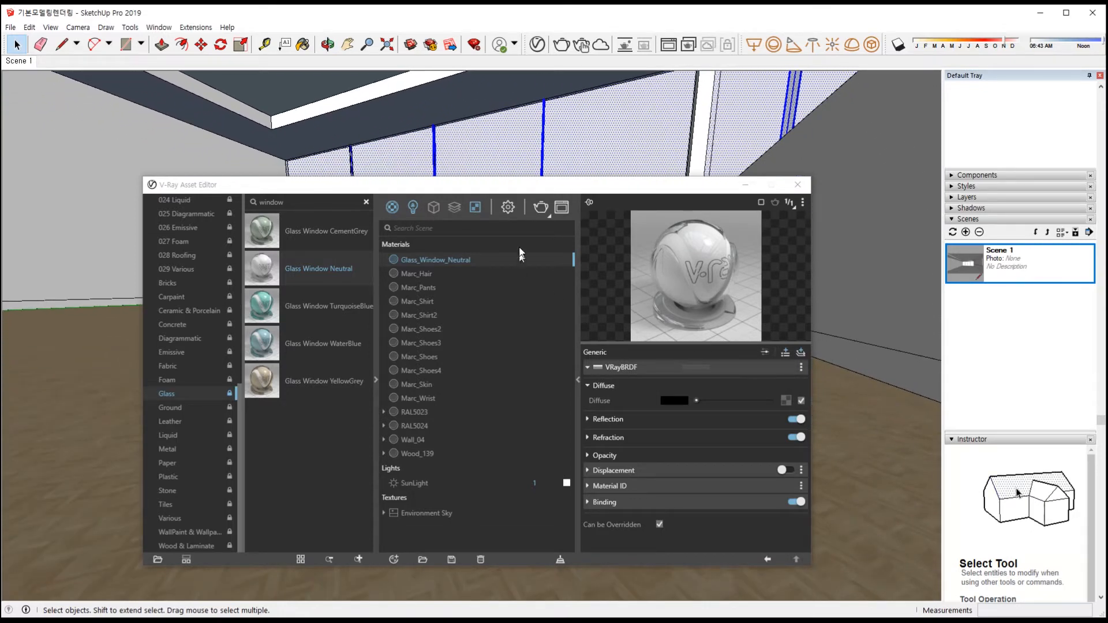
{"action": "left_click", "coordinate": [540, 207]}
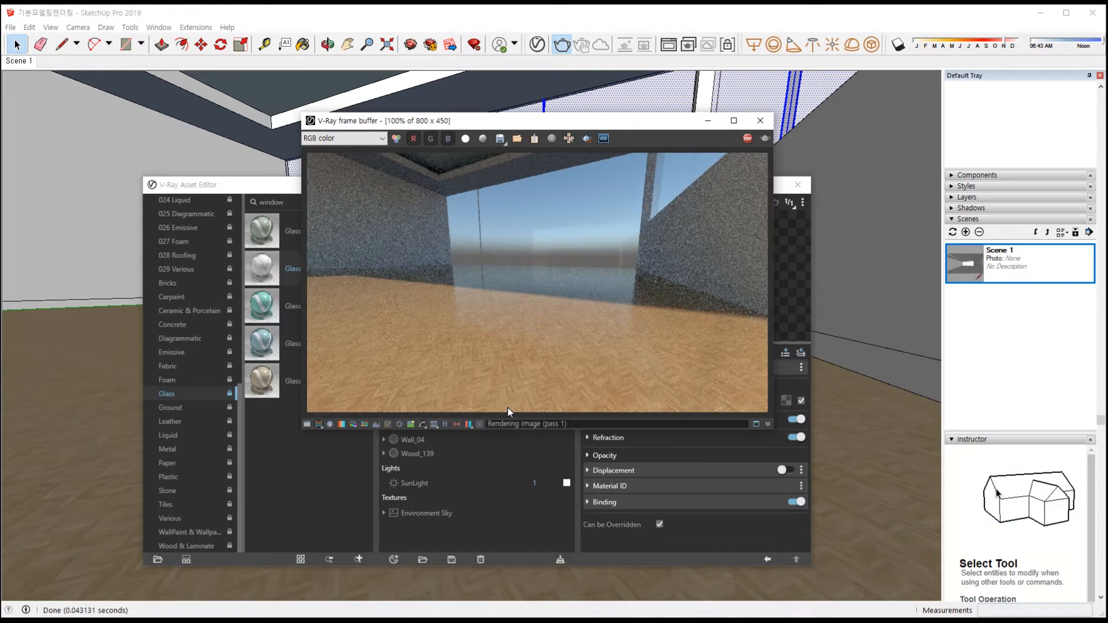
{"action": "left_click", "coordinate": [760, 120]}
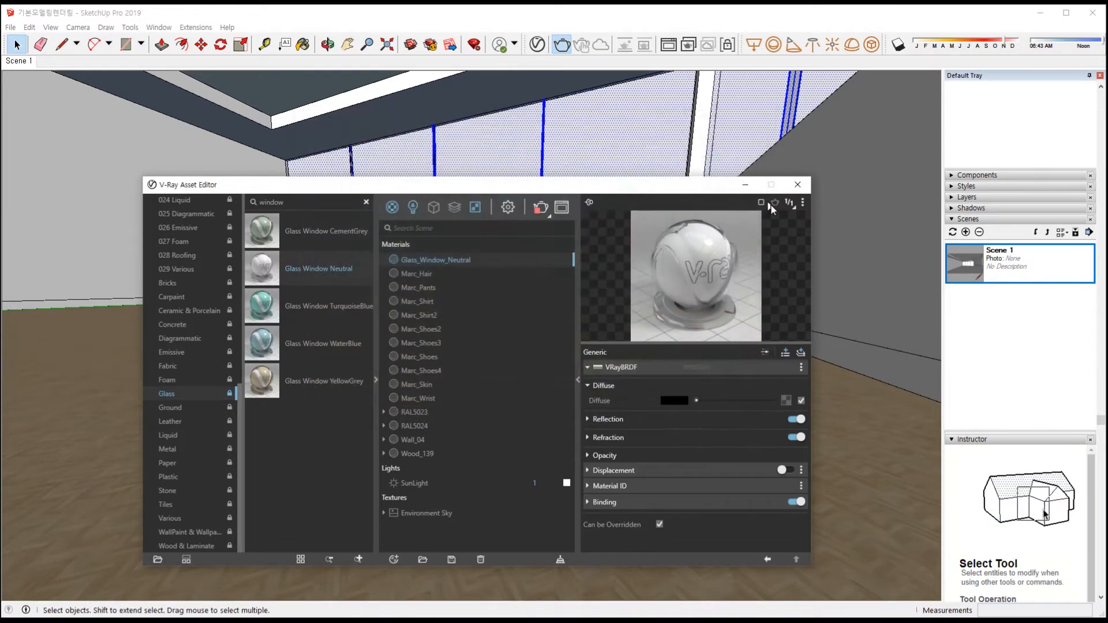
{"action": "left_click", "coordinate": [798, 185]}
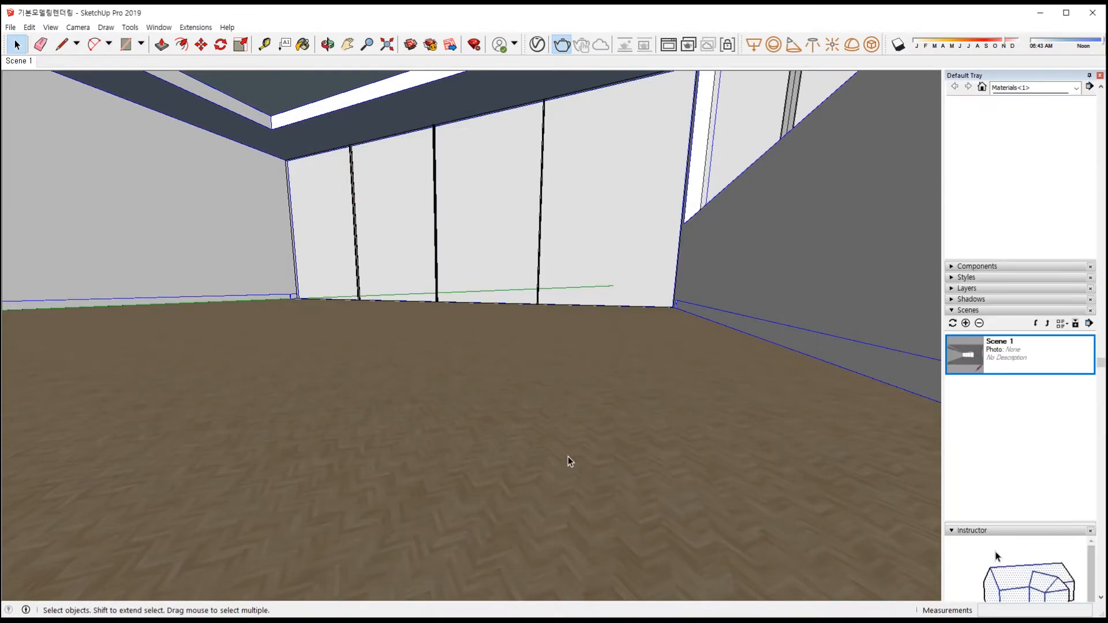
{"action": "key", "text": "ctrl+a"}
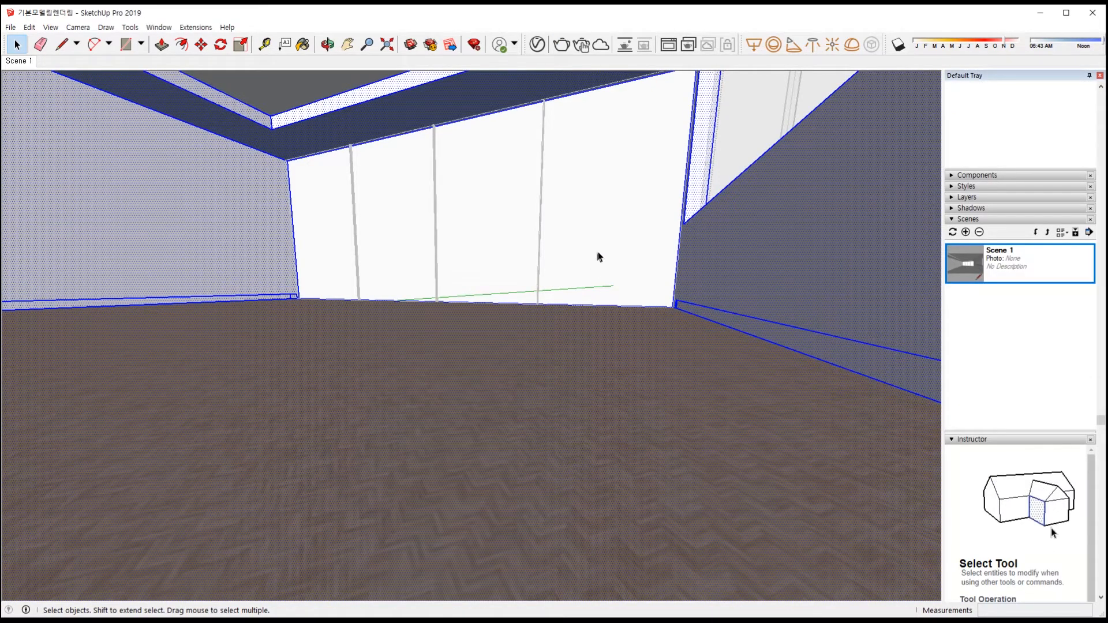
{"action": "left_click", "coordinate": [578, 387]}
{"action": "right_click", "coordinate": [579, 386]}
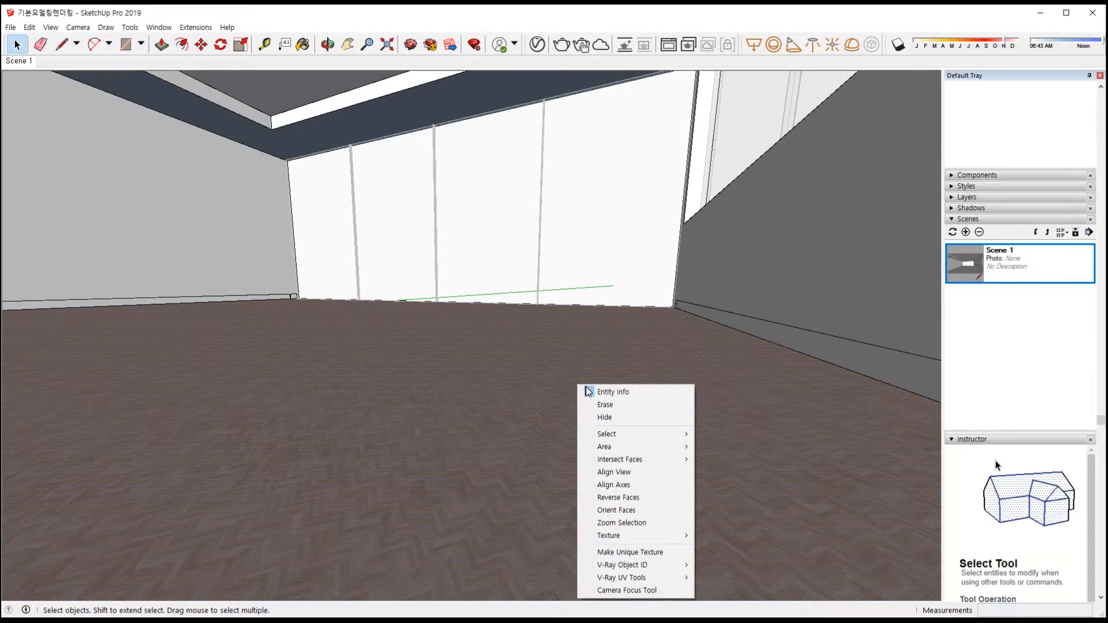
{"action": "mouse_move", "coordinate": [641, 534]}
{"action": "left_click", "coordinate": [724, 536]}
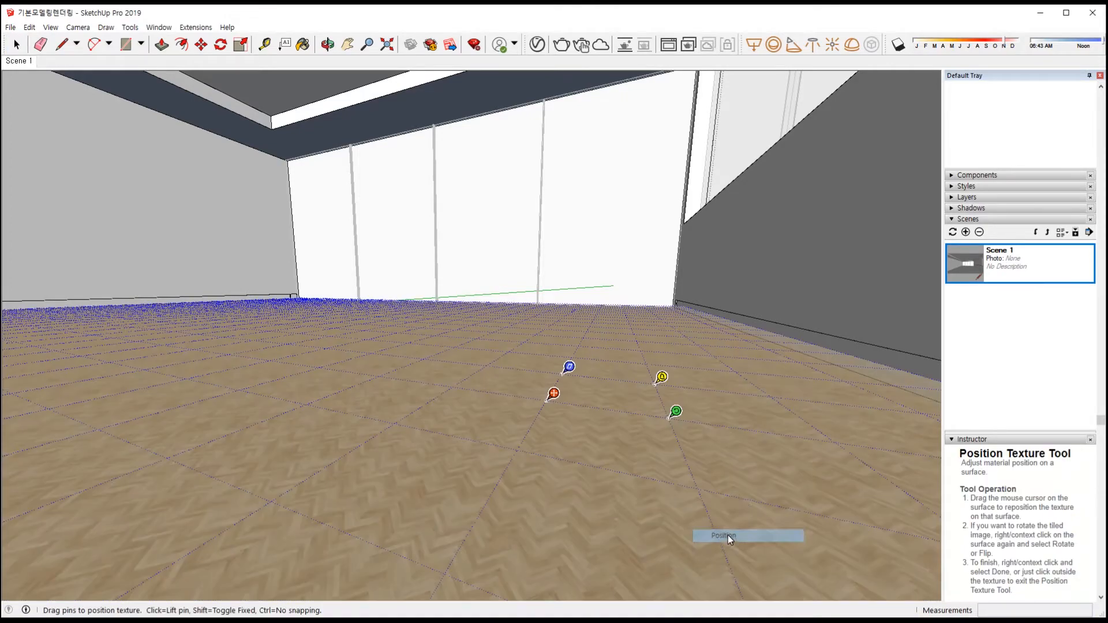
{"action": "left_click_drag", "start_coordinate": [675, 413], "coordinate": [579, 416]}
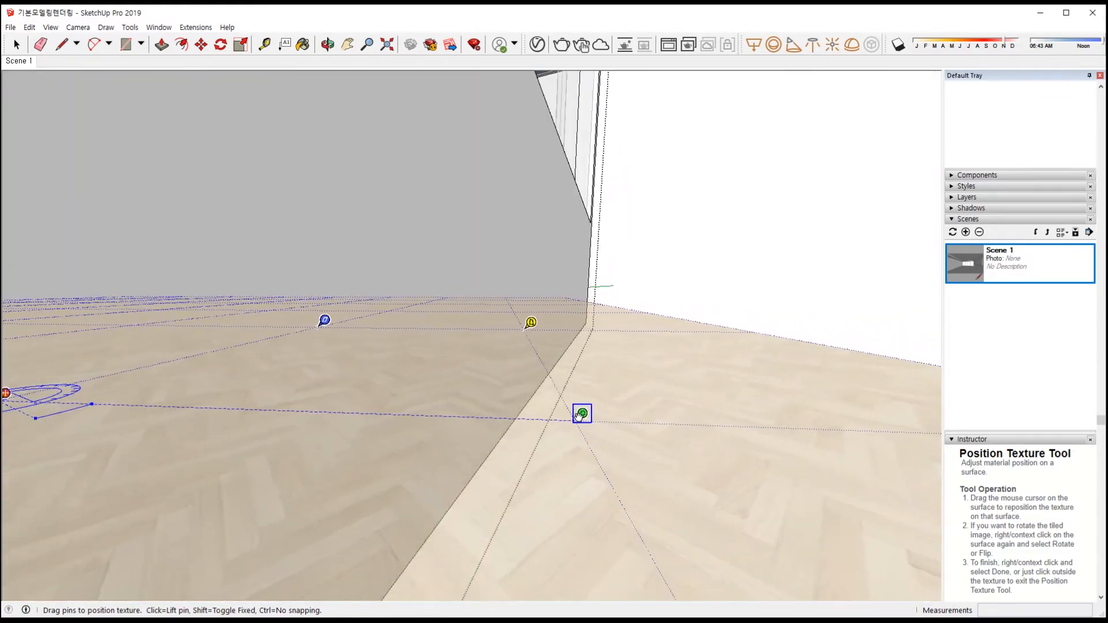
{"action": "scroll", "coordinate": [579, 416], "scroll_direction": "down", "scroll_amount": 6}
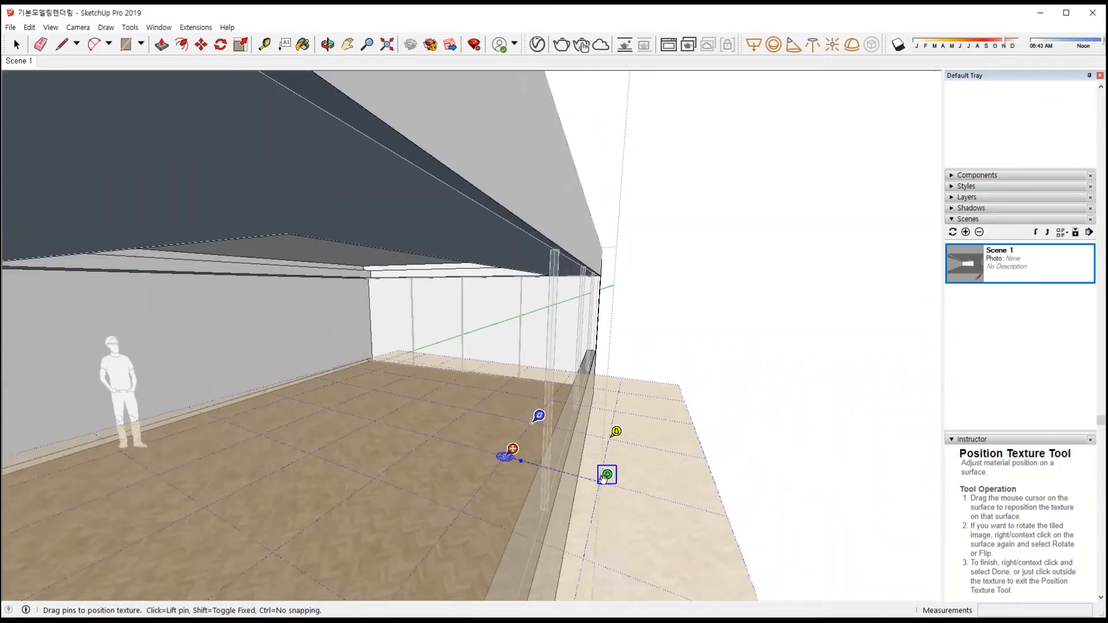
{"action": "left_click_drag", "start_coordinate": [604, 476], "coordinate": [666, 487]}
{"action": "middle_click_drag", "start_coordinate": [665, 487], "coordinate": [652, 505]}
{"action": "left_click_drag", "start_coordinate": [652, 505], "coordinate": [718, 426]}
{"action": "middle_click_drag", "start_coordinate": [717, 425], "coordinate": [736, 474]}
{"action": "left_click_drag", "start_coordinate": [737, 475], "coordinate": [542, 449]}
{"action": "key", "text": "Return"}
{"action": "middle_click_drag", "start_coordinate": [543, 449], "coordinate": [578, 312]}
{"action": "left_click_drag", "start_coordinate": [546, 343], "coordinate": [396, 438]}
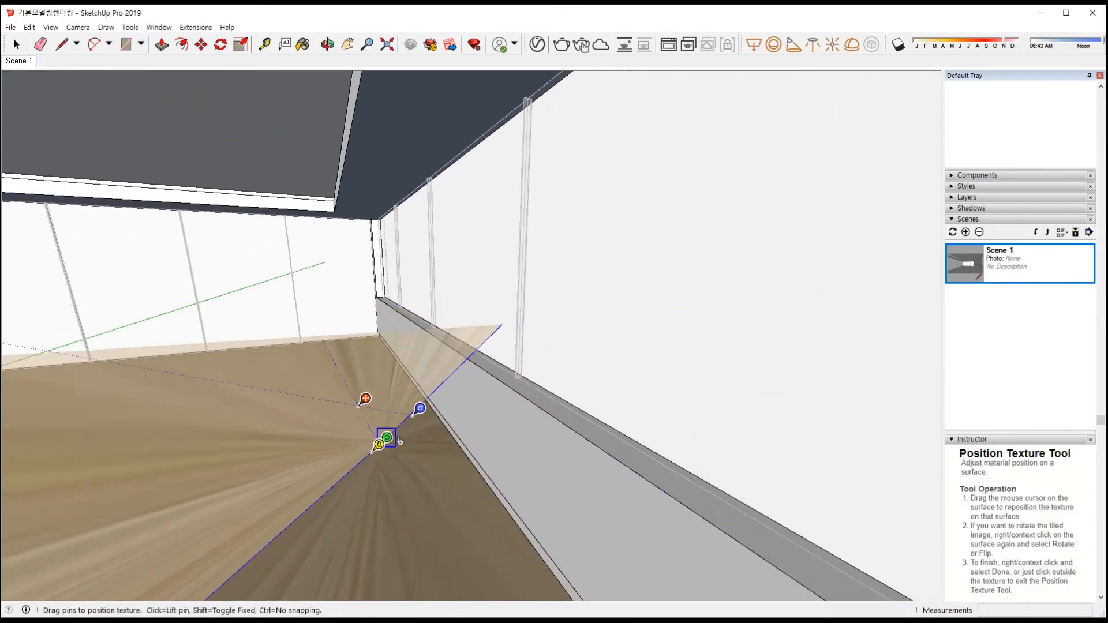
{"action": "key", "text": "Escape"}
Enlarge the herringbone wood texture on the floor face by moving its scale and rotate pin in texture positioning
{"action": "scroll", "coordinate": [321, 453], "scroll_direction": "down", "scroll_amount": 3}
{"action": "middle_click_drag", "start_coordinate": [322, 452], "coordinate": [603, 378], "text": "shift"}
{"action": "scroll", "coordinate": [323, 457], "scroll_direction": "up", "scroll_amount": 5}
{"action": "middle_click_drag", "start_coordinate": [324, 457], "coordinate": [548, 462], "text": "shift"}
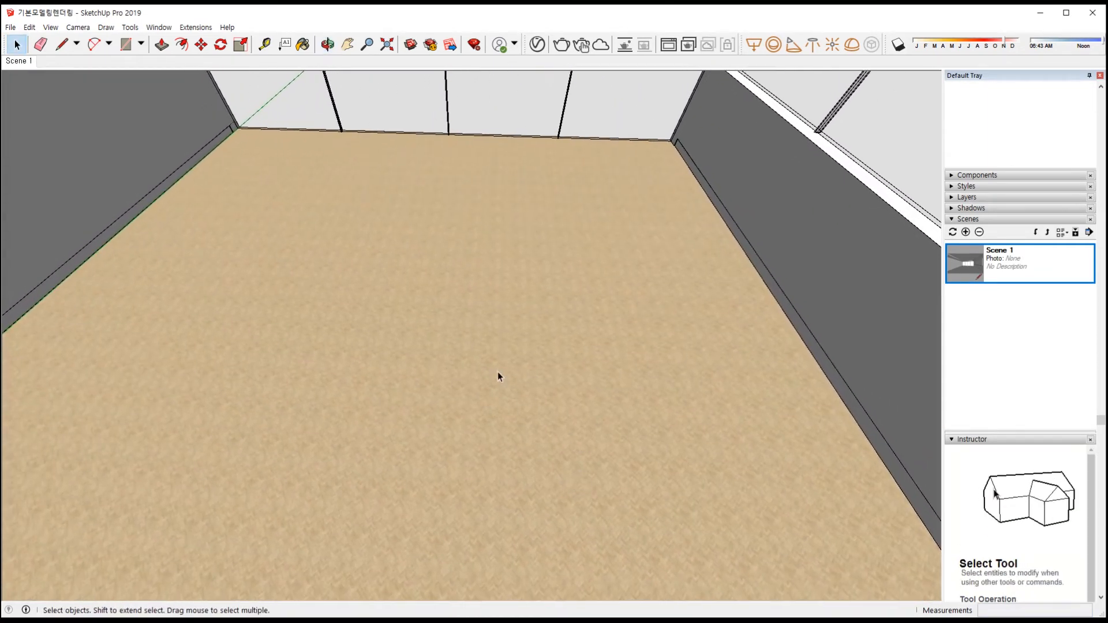
{"action": "right_click", "coordinate": [500, 374]}
{"action": "left_click", "coordinate": [441, 336]}
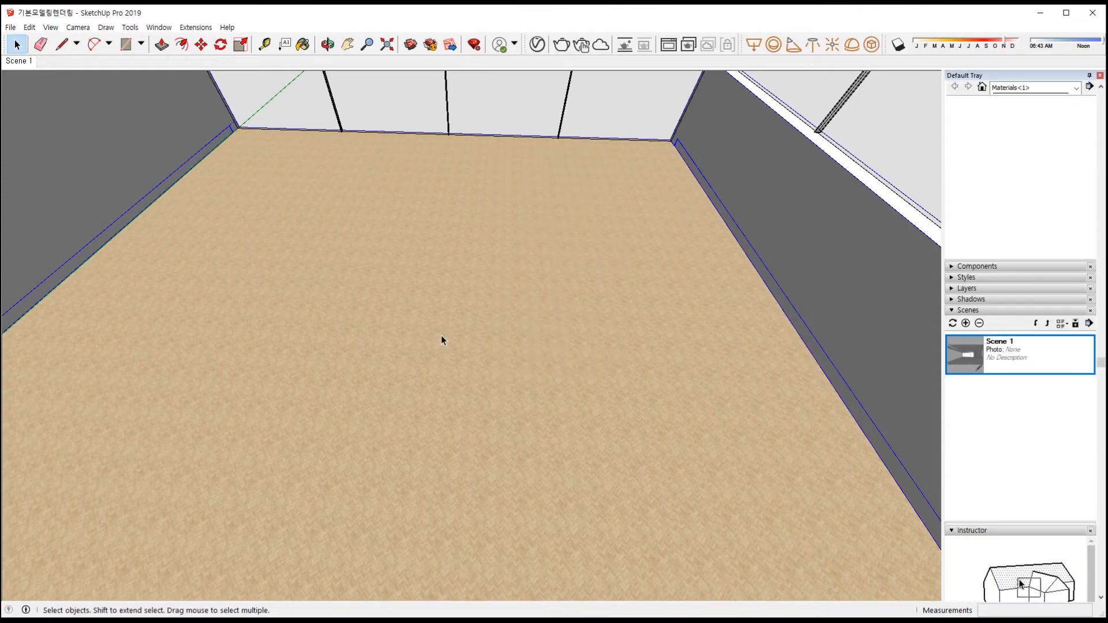
{"action": "triple_click", "coordinate": [441, 336]}
{"action": "left_click", "coordinate": [511, 104]}
{"action": "left_click", "coordinate": [505, 257]}
{"action": "right_click", "coordinate": [504, 261]}
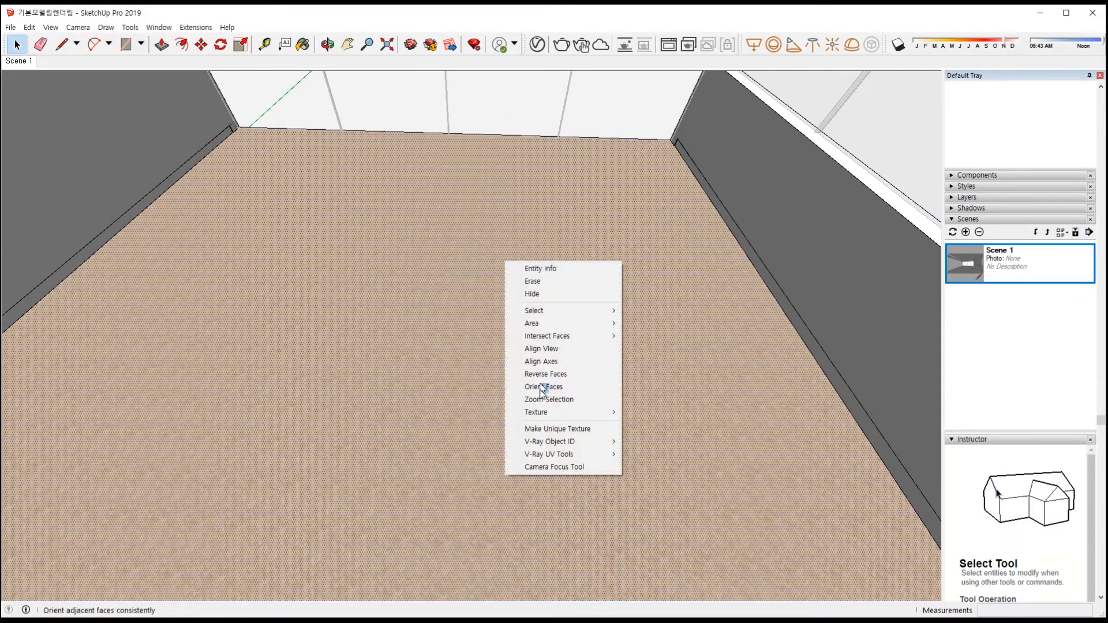
{"action": "mouse_move", "coordinate": [600, 417]}
{"action": "left_click", "coordinate": [656, 412]}
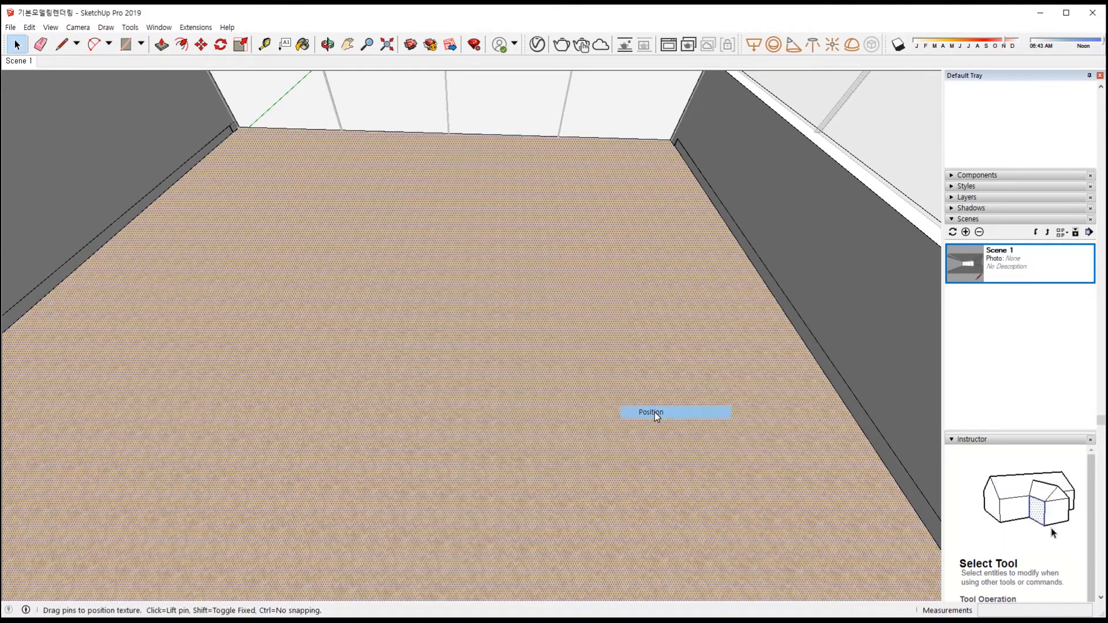
{"action": "left_click_drag", "start_coordinate": [532, 259], "coordinate": [741, 269]}
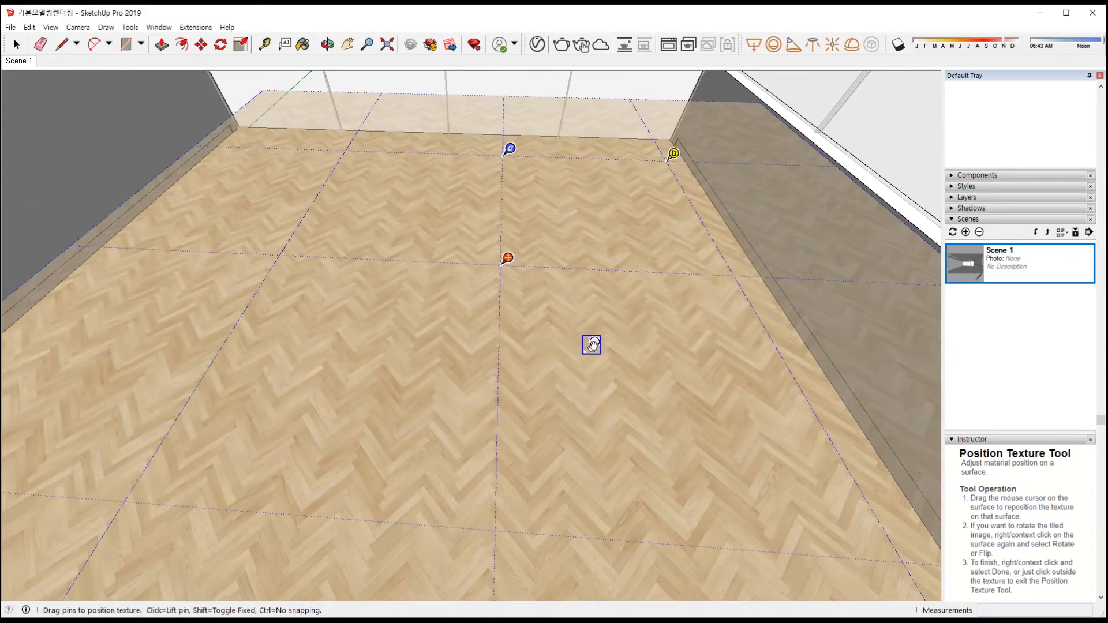
{"action": "middle_click_drag", "start_coordinate": [593, 433], "coordinate": [522, 340]}
{"action": "middle_click_drag", "start_coordinate": [490, 460], "coordinate": [521, 379]}
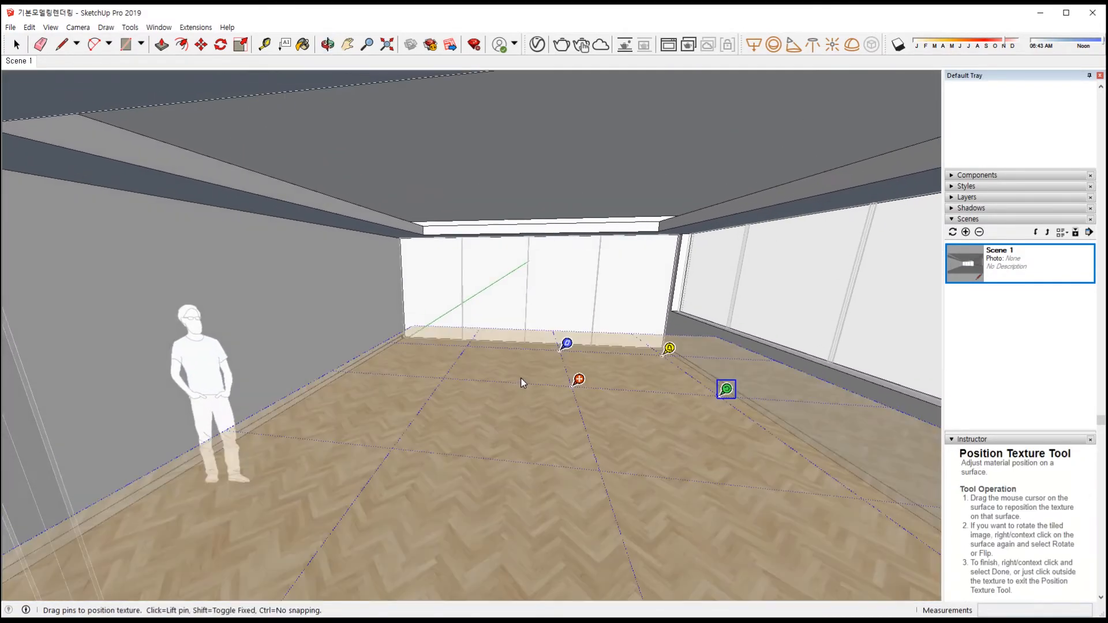
{"action": "left_click", "coordinate": [553, 316]}
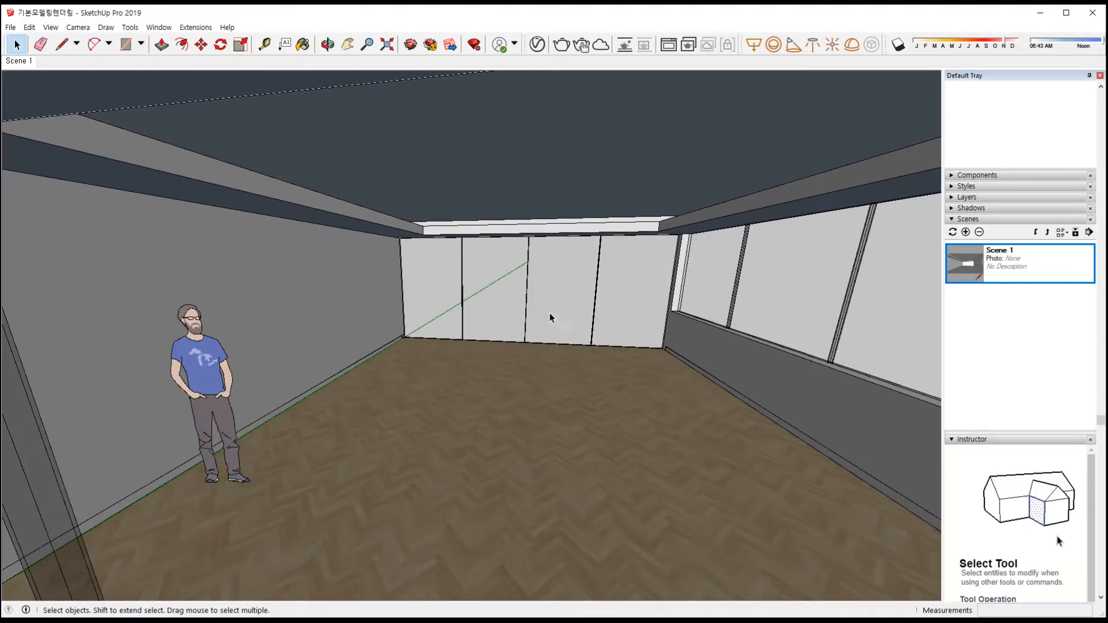
Review the last render in the V-Ray frame buffer and examine the room's stepped ceiling from inside
{"action": "left_click", "coordinate": [670, 47]}
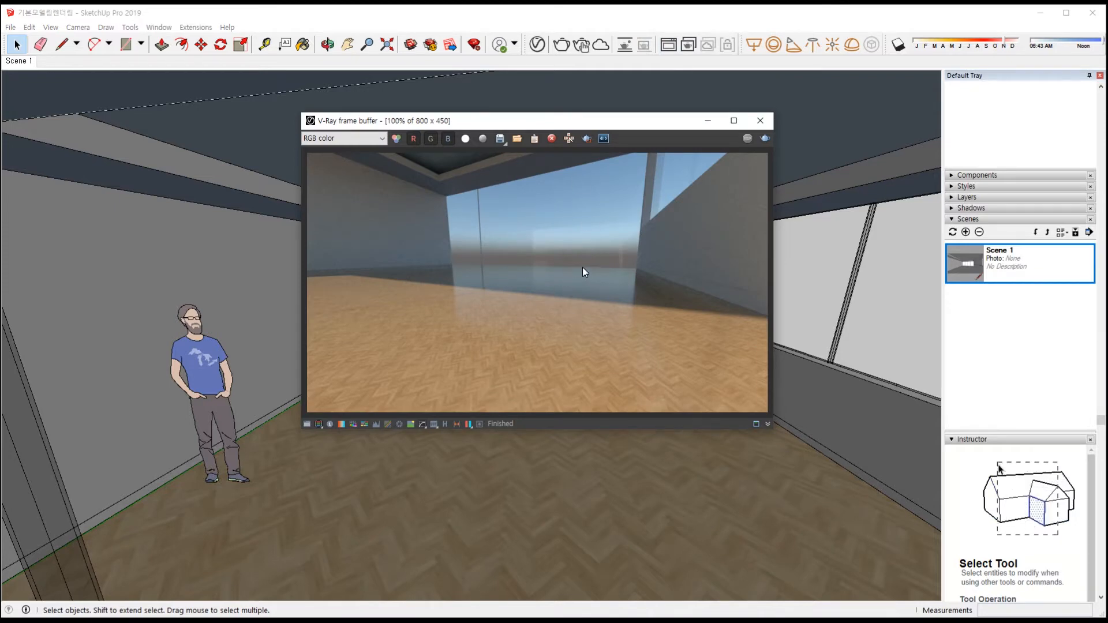
{"action": "left_click", "coordinate": [708, 122]}
{"action": "middle_click_drag", "start_coordinate": [556, 352], "coordinate": [618, 403]}
{"action": "middle_click_drag", "start_coordinate": [521, 334], "coordinate": [689, 406]}
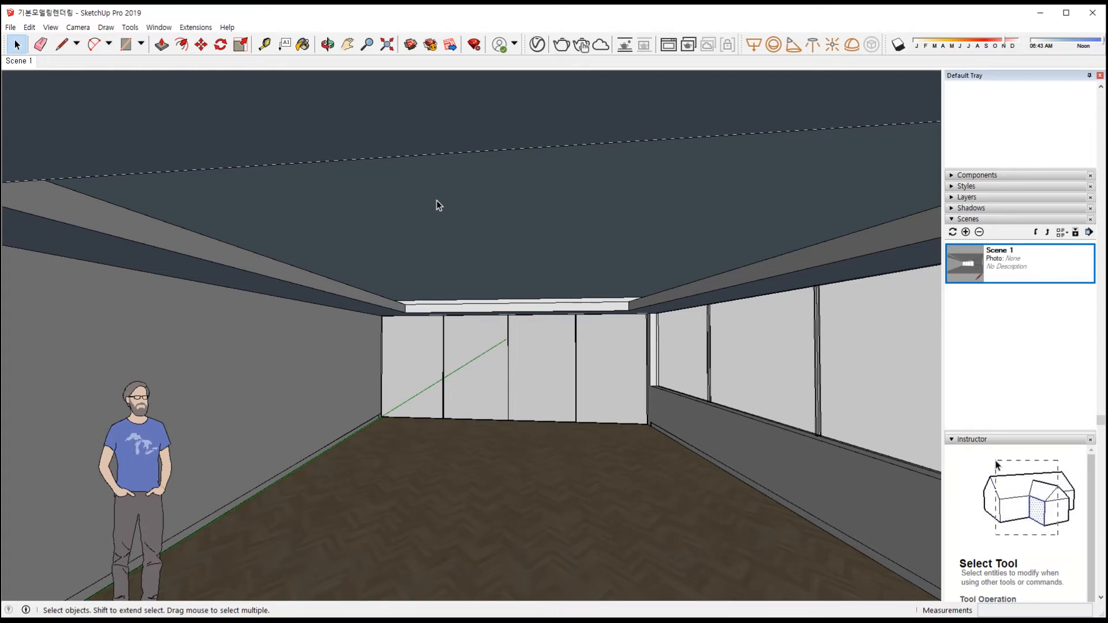
{"action": "middle_click_drag", "start_coordinate": [477, 291], "coordinate": [673, 396]}
{"action": "mouse_move", "coordinate": [571, 237]}
{"action": "middle_mouse_down"}
{"action": "mouse_move", "coordinate": [606, 248]}
{"action": "mouse_move", "coordinate": [673, 227]}
{"action": "mouse_move", "coordinate": [583, 224]}
{"action": "middle_mouse_up"}
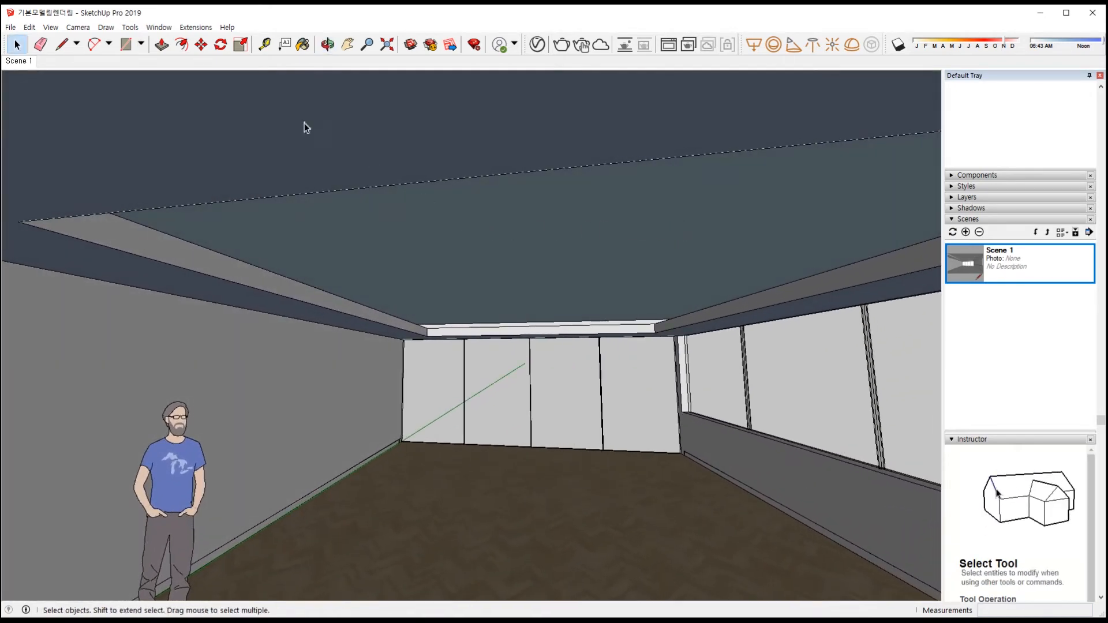
{"action": "middle_click_drag", "start_coordinate": [420, 270], "coordinate": [462, 288]}
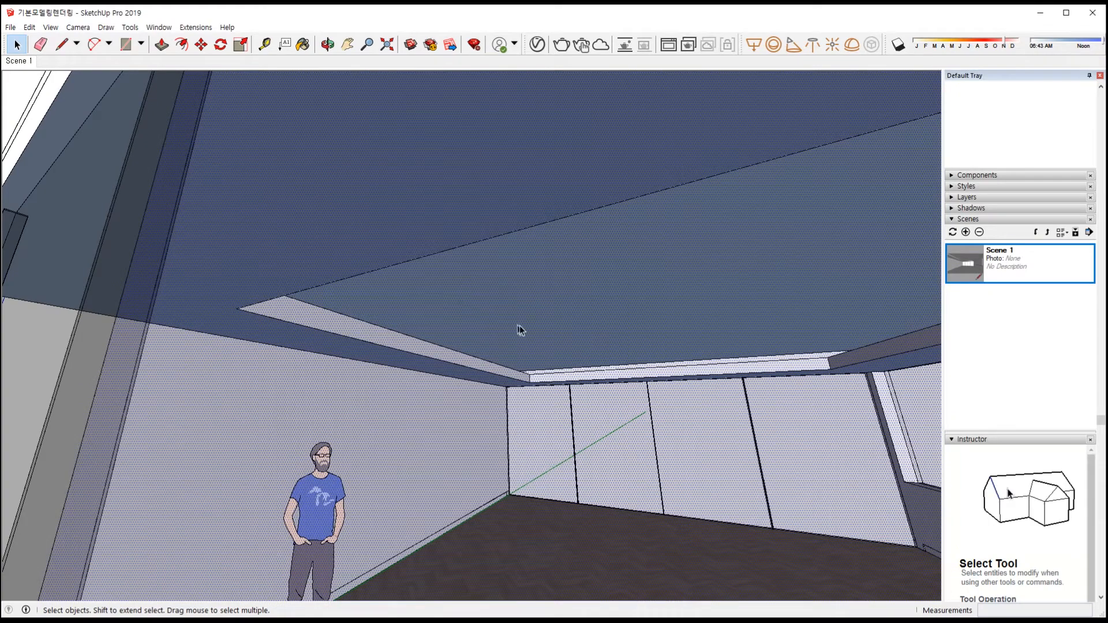
{"action": "scroll", "coordinate": [514, 317], "scroll_direction": "up", "scroll_amount": 3}
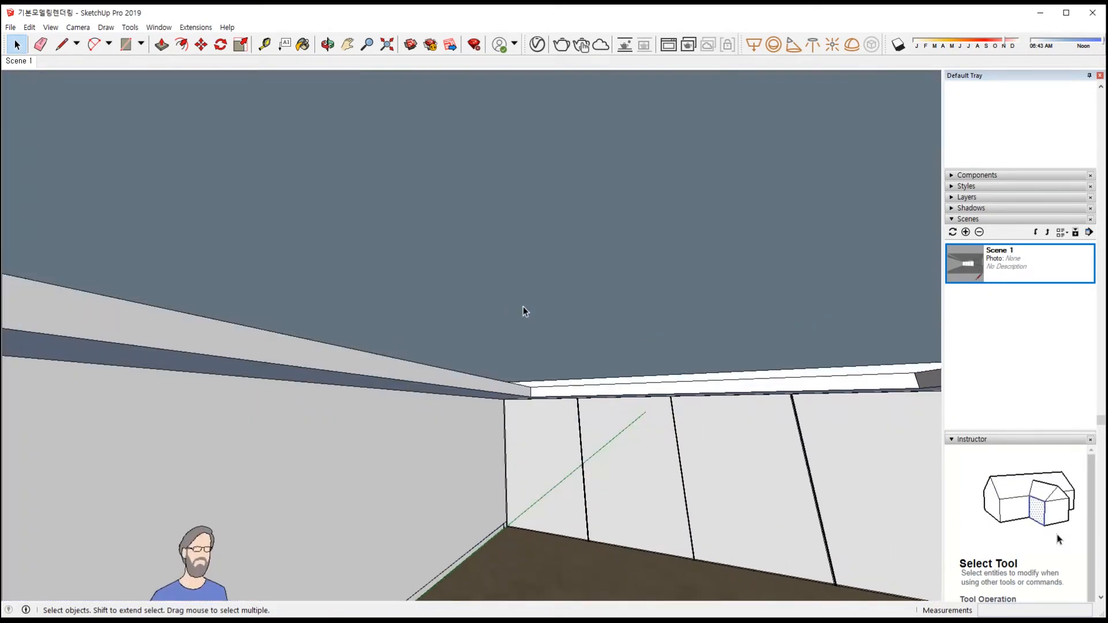
{"action": "middle_click_drag", "start_coordinate": [522, 334], "coordinate": [387, 195]}
{"action": "scroll", "coordinate": [474, 231], "scroll_direction": "down", "scroll_amount": 4}
{"action": "middle_click_drag", "start_coordinate": [500, 239], "coordinate": [352, 173]}
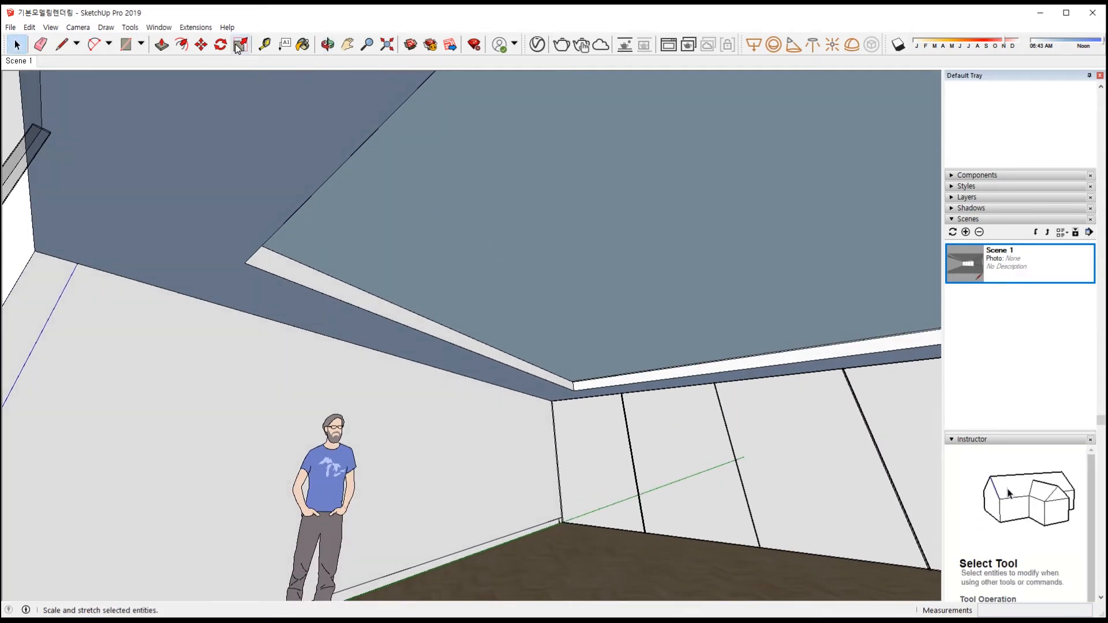
Draw a 5000 x 200 mm rectangle on the raised ceiling panel, along its edge on the human figure's side
{"action": "left_click", "coordinate": [125, 46]}
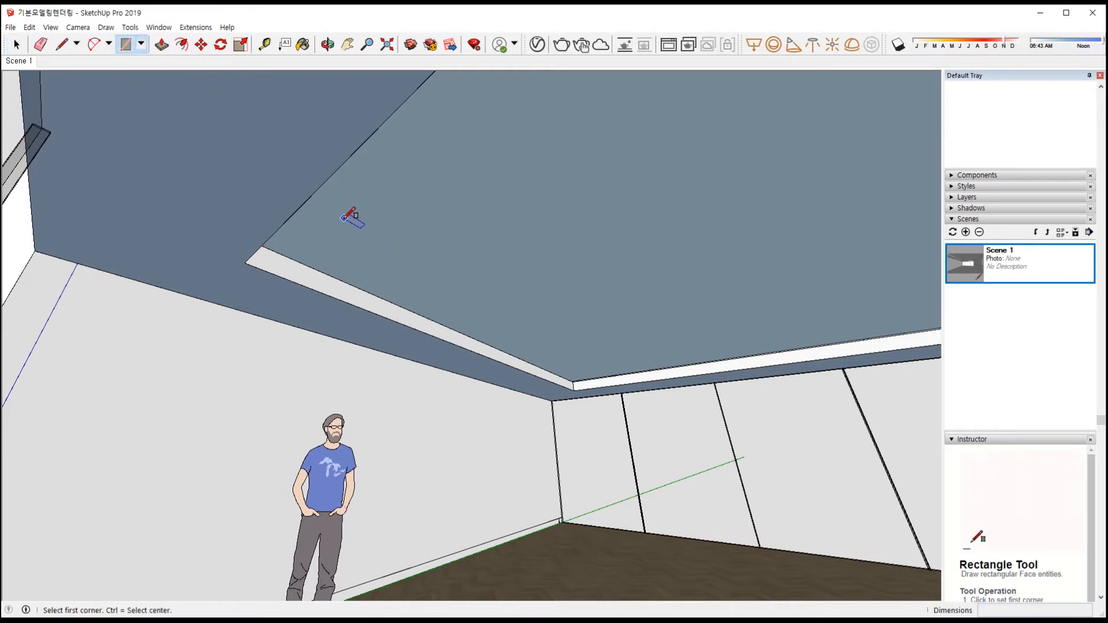
{"action": "left_click", "coordinate": [344, 218]}
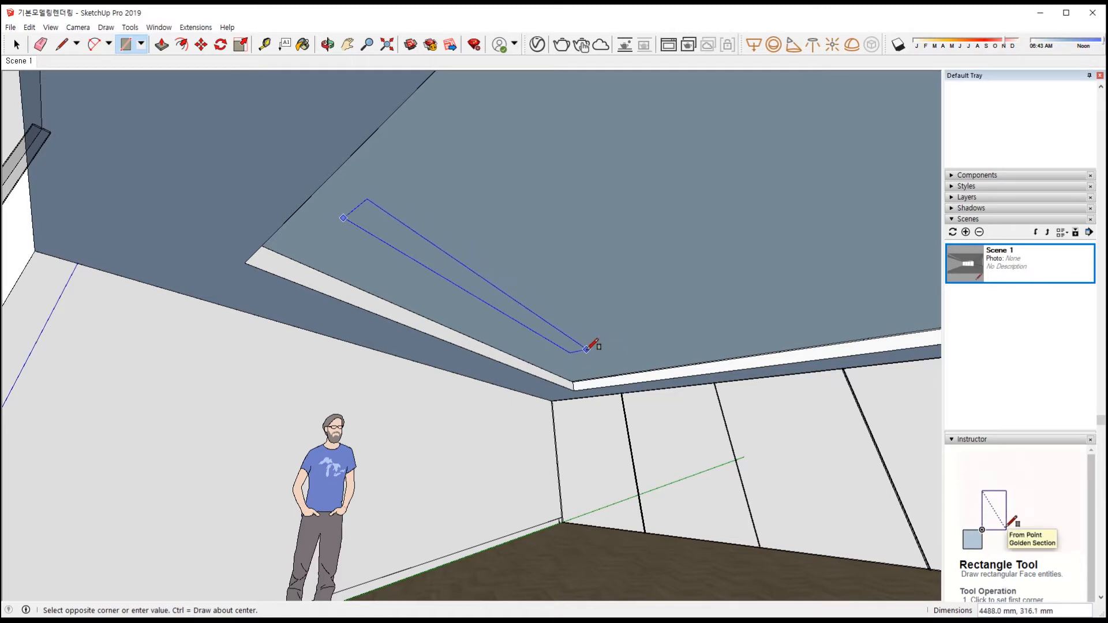
{"action": "middle_click_drag", "start_coordinate": [589, 336], "coordinate": [599, 312]}
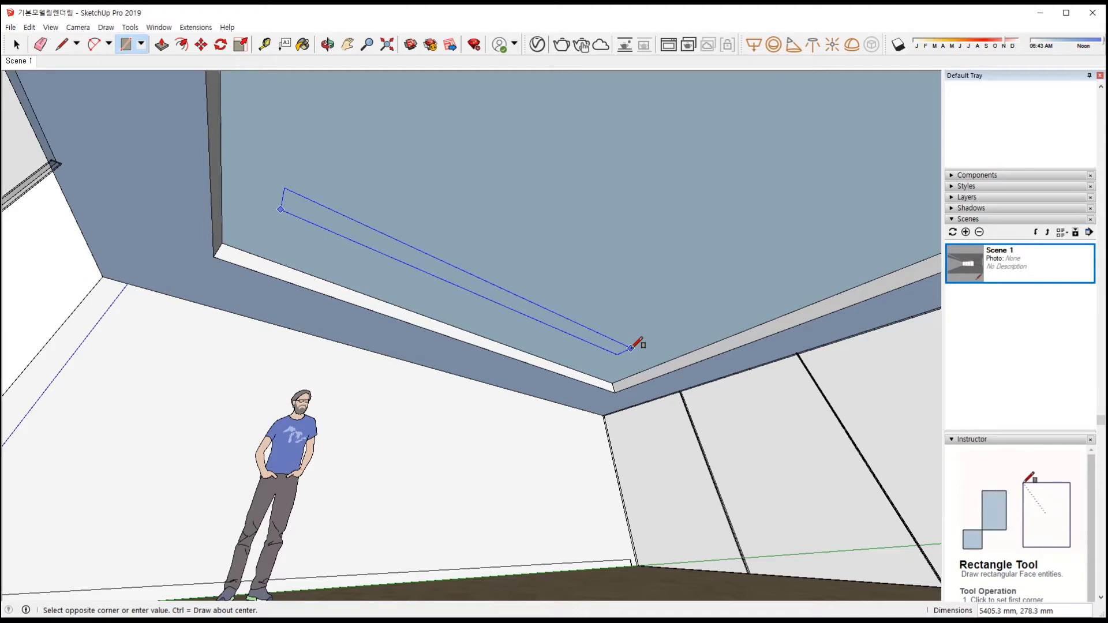
{"action": "type", "text": "50"}
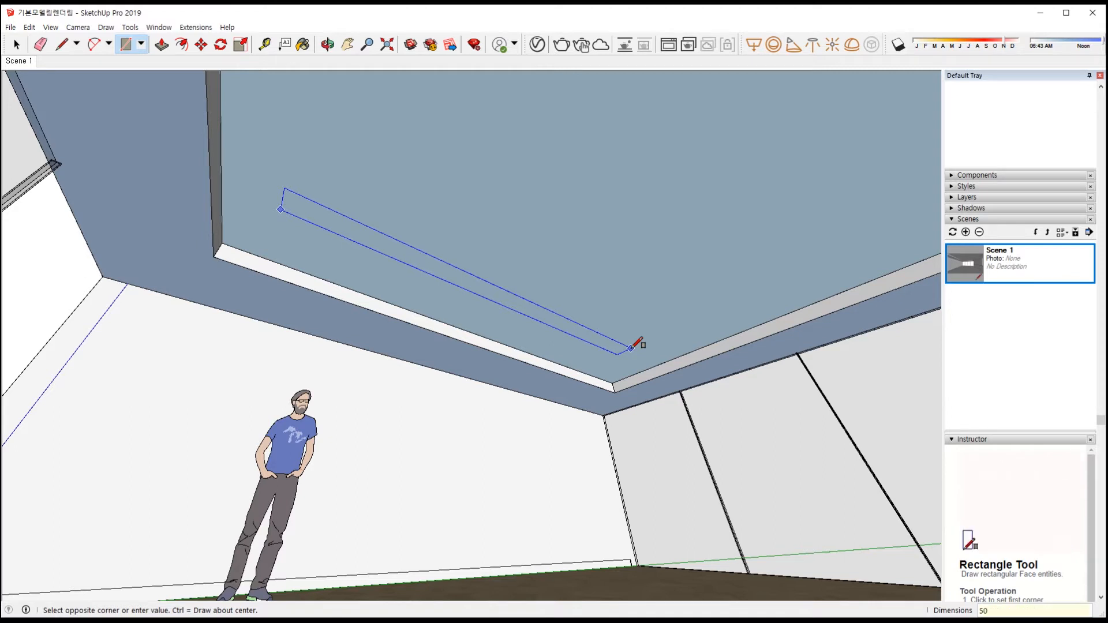
{"action": "type", "text": "00,20"}
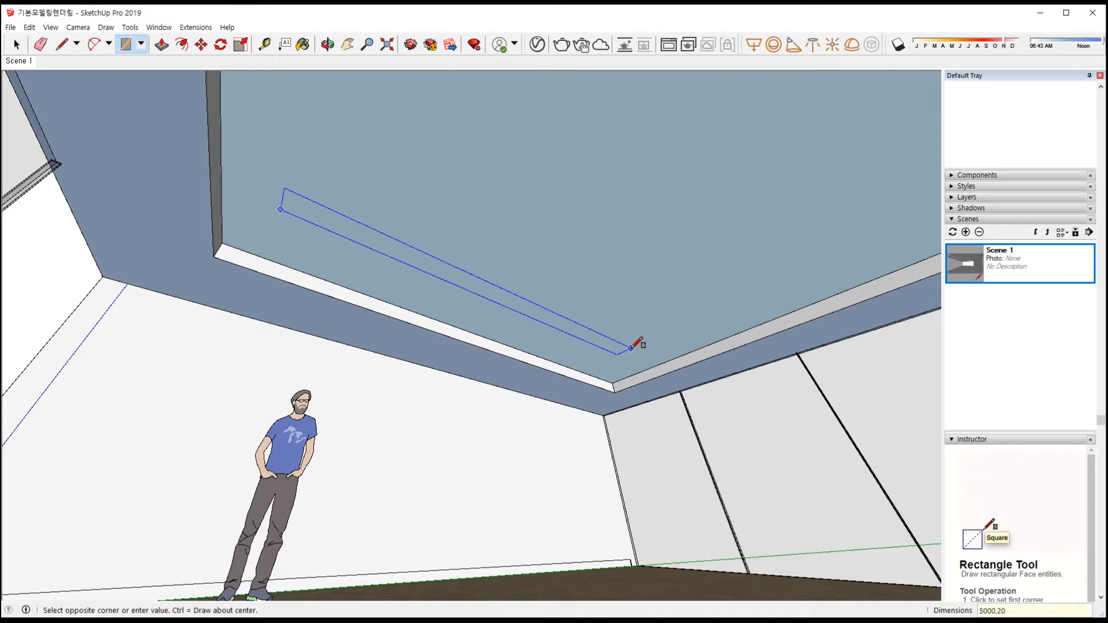
{"action": "type", "text": "0"}
{"action": "key", "text": "Return"}
{"action": "middle_click_drag", "start_coordinate": [655, 371], "coordinate": [575, 365]}
{"action": "key", "text": "space"}
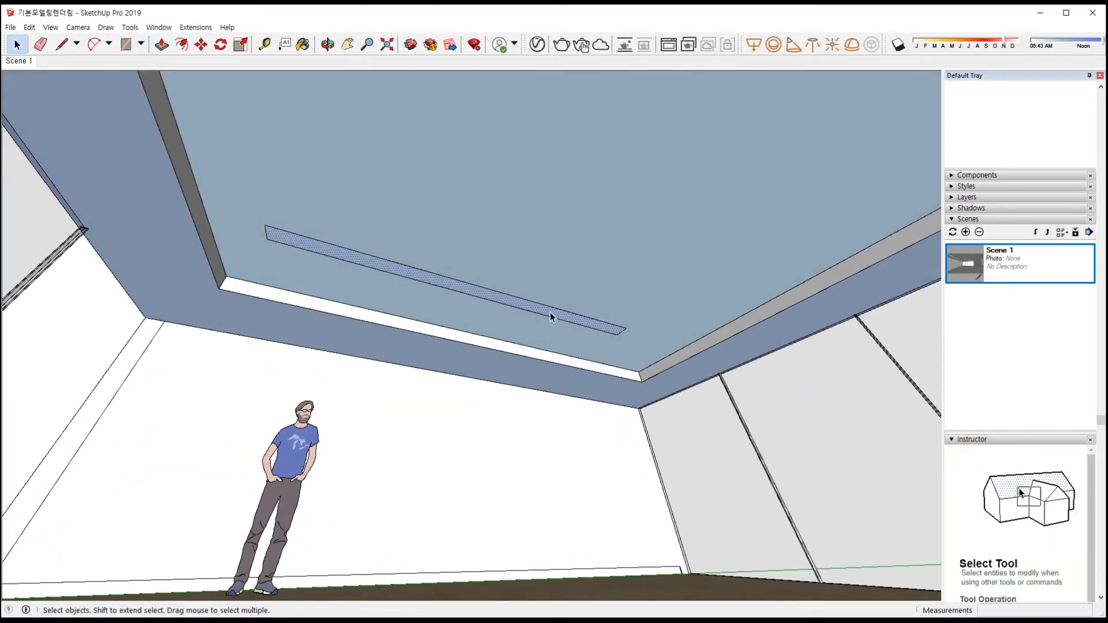
Push the narrow rectangle up into the ceiling with Push/Pull to form a long recessed slot
{"action": "key", "text": "p"}
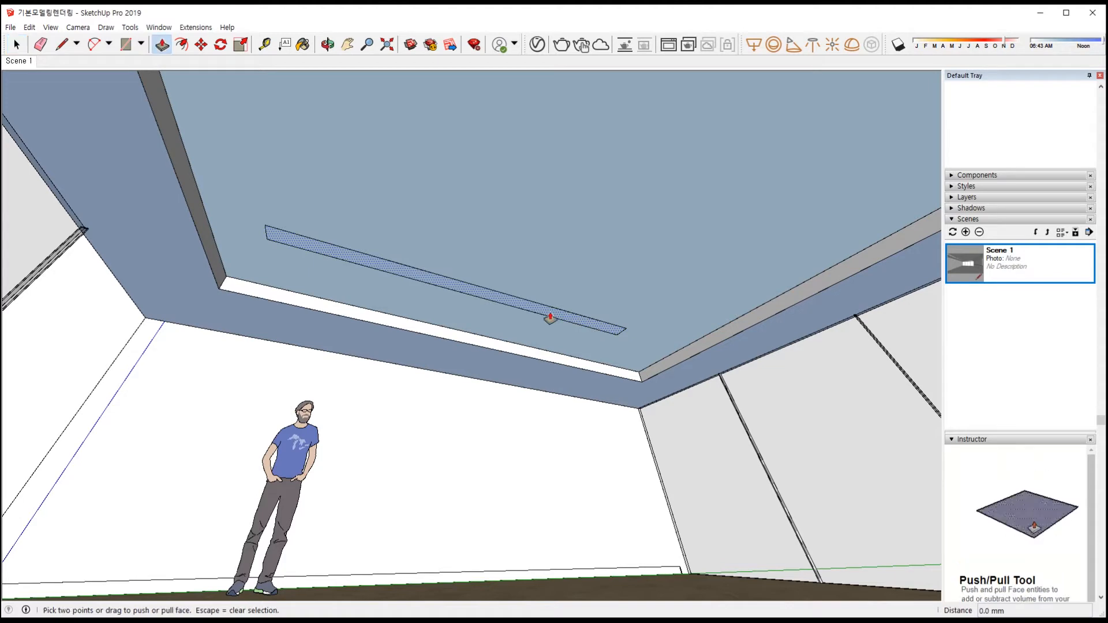
{"action": "left_click", "coordinate": [546, 317]}
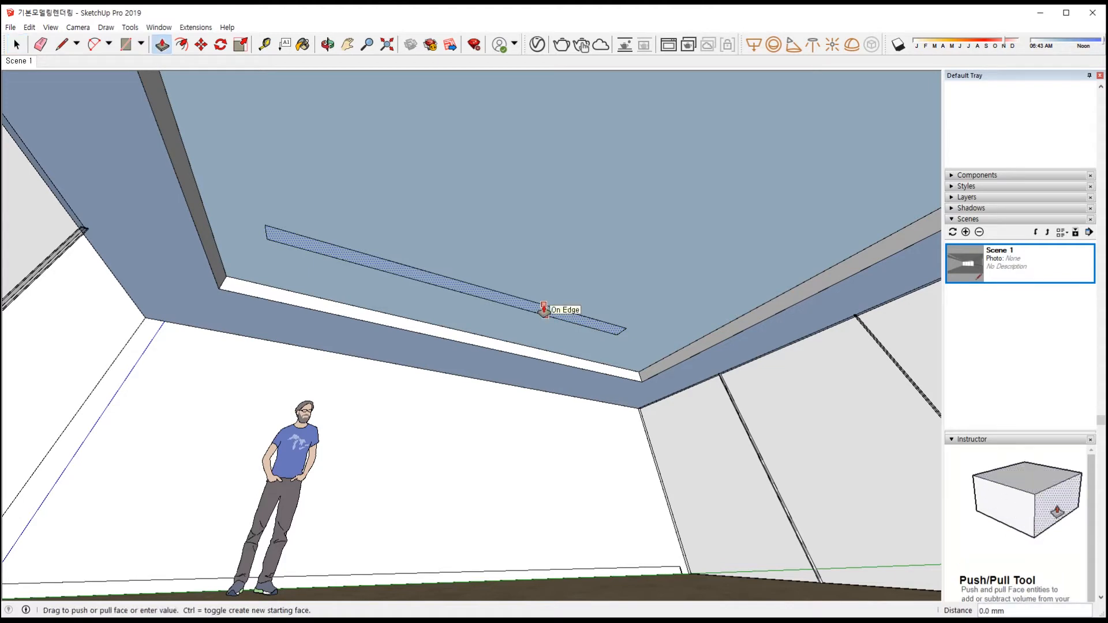
{"action": "middle_click_drag", "start_coordinate": [549, 296], "coordinate": [557, 346]}
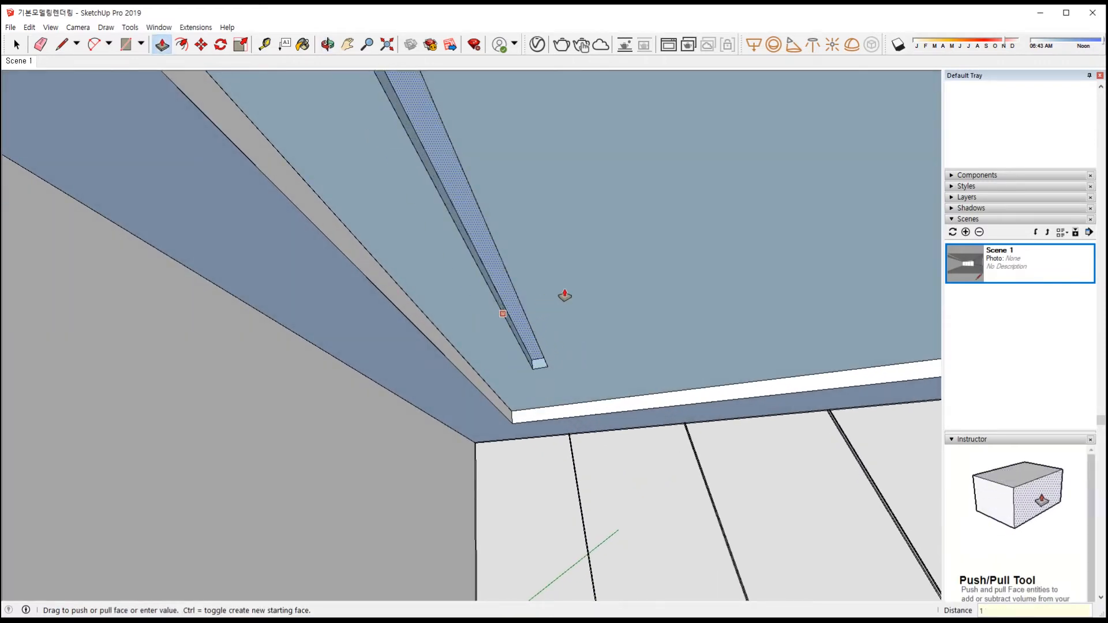
{"action": "key", "text": "Return"}
{"action": "middle_click_drag", "start_coordinate": [564, 297], "coordinate": [569, 358]}
{"action": "key", "text": "space"}
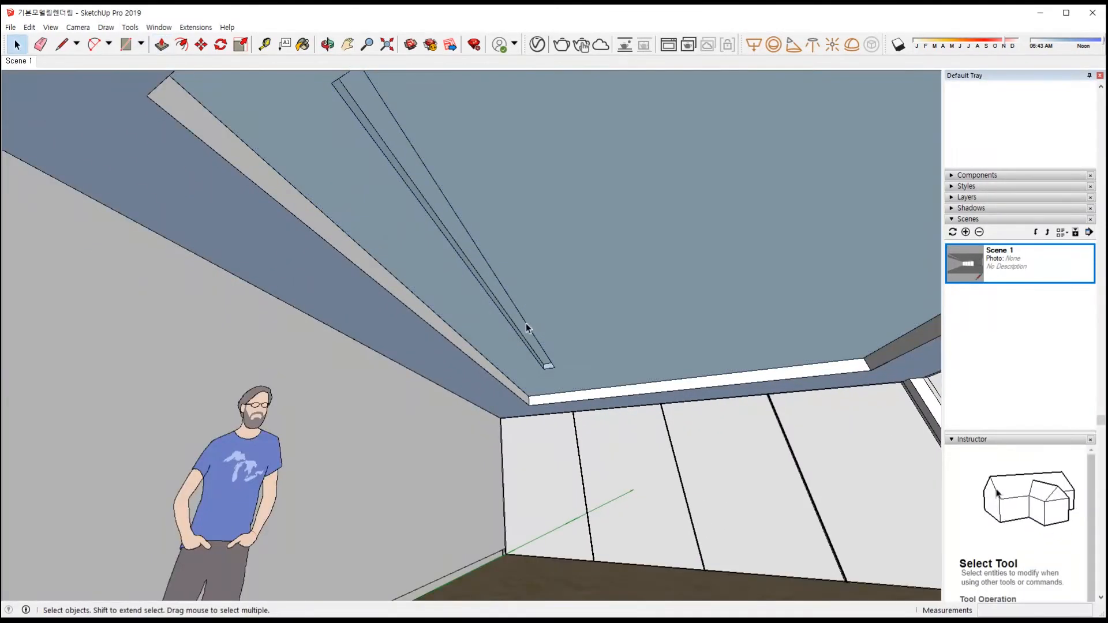
Select every face and edge of the long recessed slot in the raised ceiling panel
{"action": "double_click", "coordinate": [520, 327]}
{"action": "left_click", "coordinate": [521, 328]}
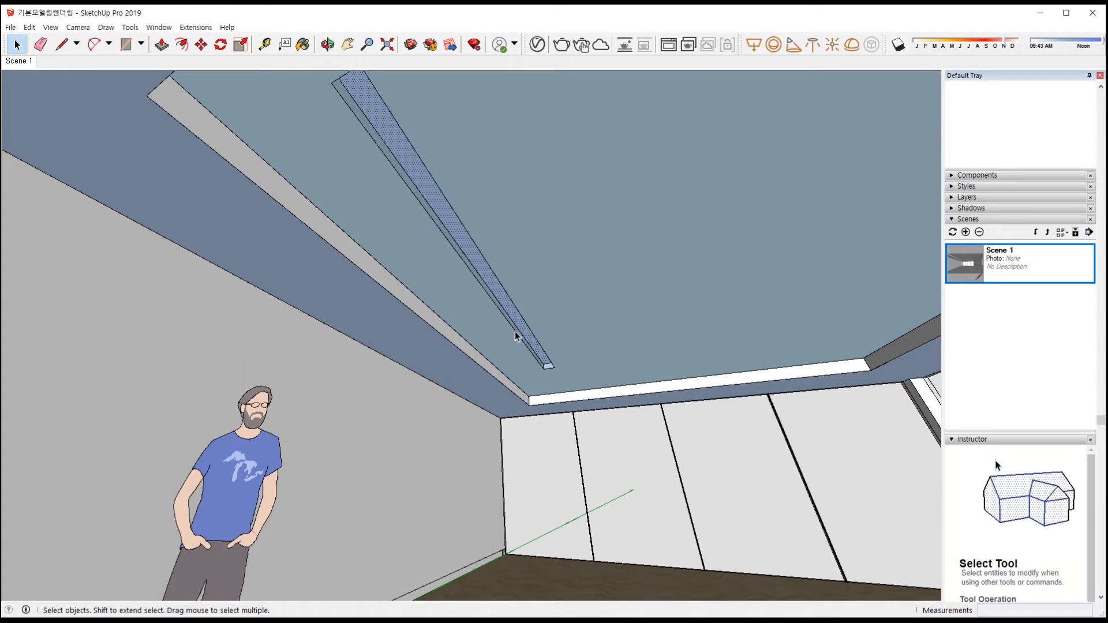
{"action": "middle_click_drag", "start_coordinate": [554, 208], "coordinate": [559, 243]}
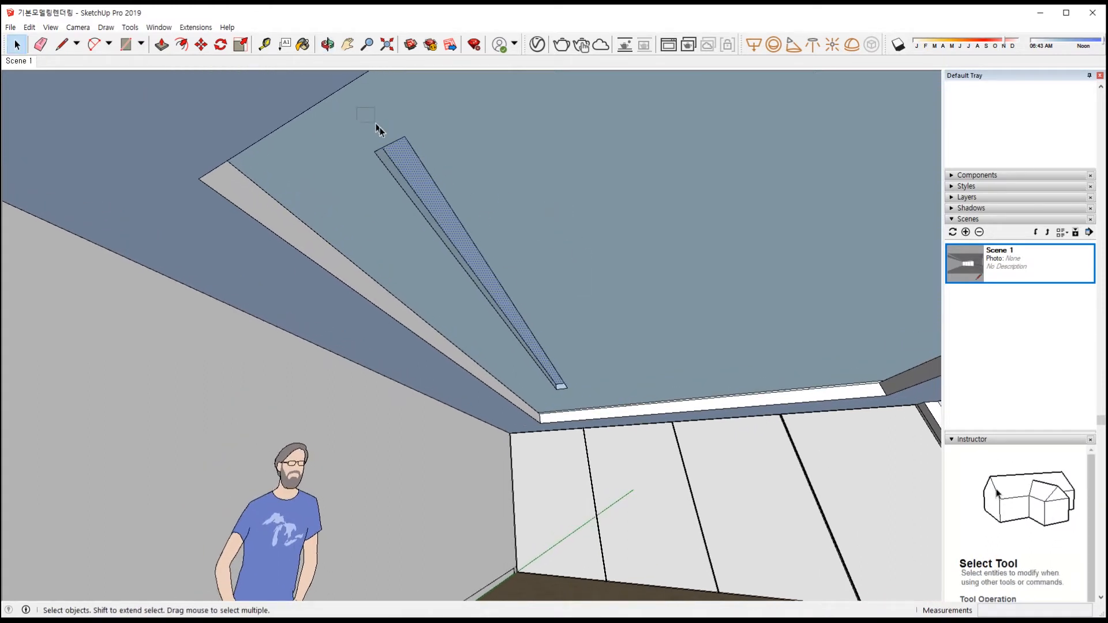
{"action": "left_click_drag", "start_coordinate": [611, 385], "coordinate": [598, 394]}
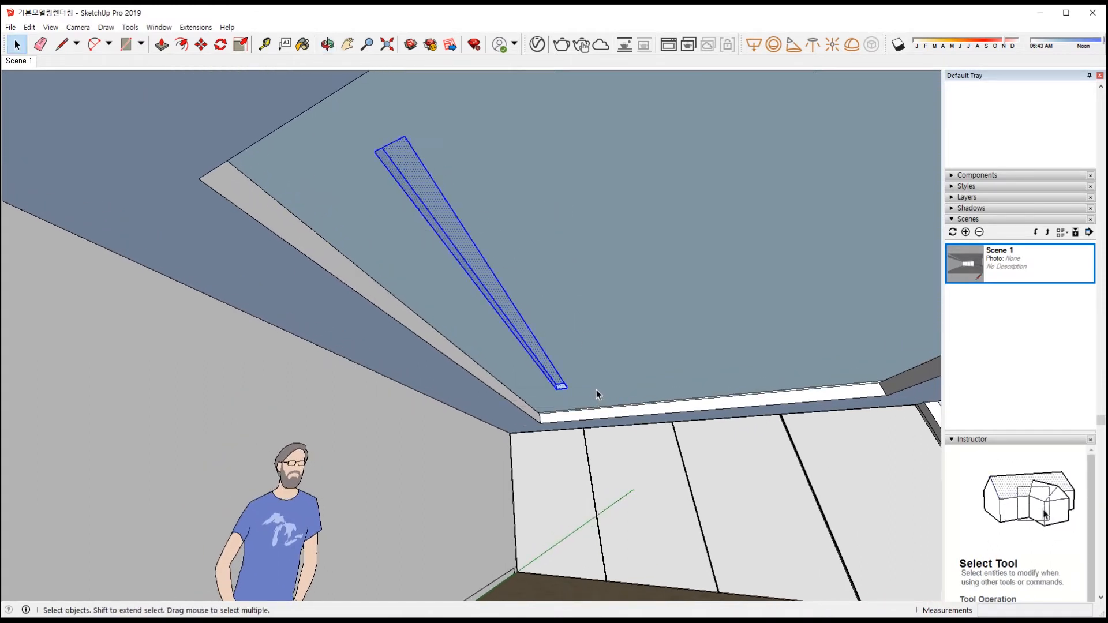
{"action": "scroll", "coordinate": [563, 341], "scroll_direction": "down", "scroll_amount": 3}
{"action": "middle_click_drag", "start_coordinate": [563, 341], "coordinate": [609, 379]}
{"action": "key", "text": "m"}
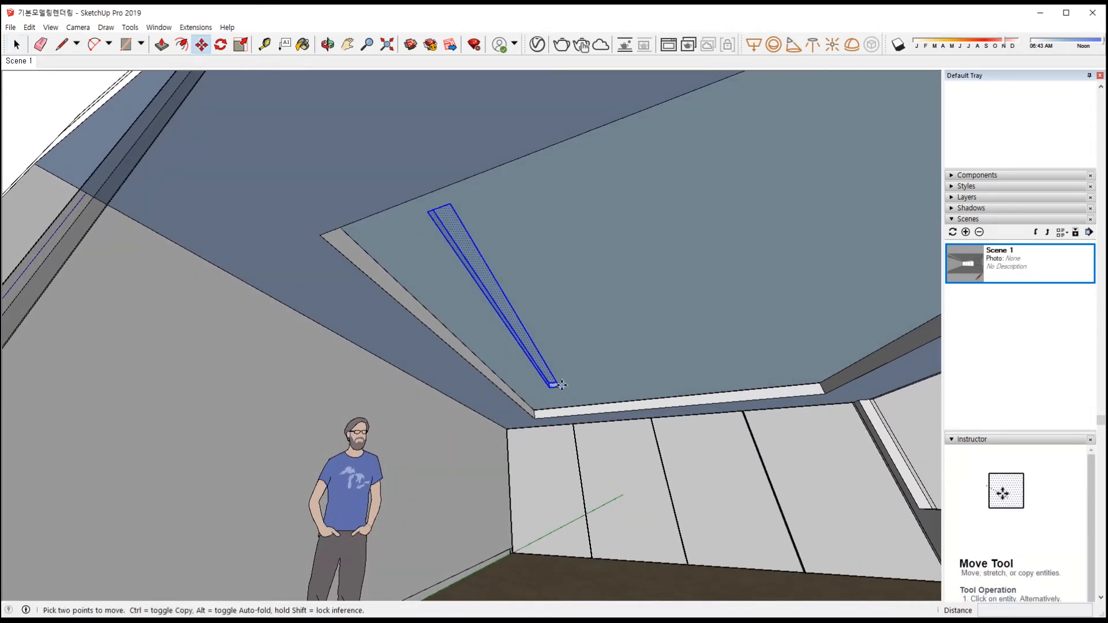
{"action": "left_click", "coordinate": [555, 387]}
{"action": "key", "text": "ctrl"}
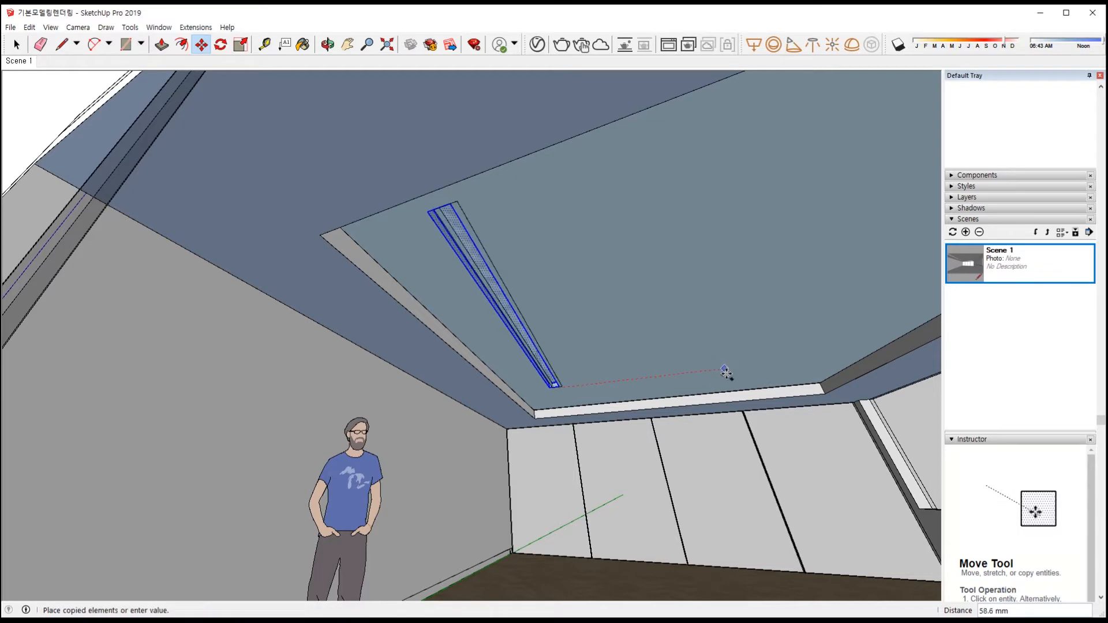
{"action": "middle_click_drag", "start_coordinate": [601, 376], "coordinate": [829, 314]}
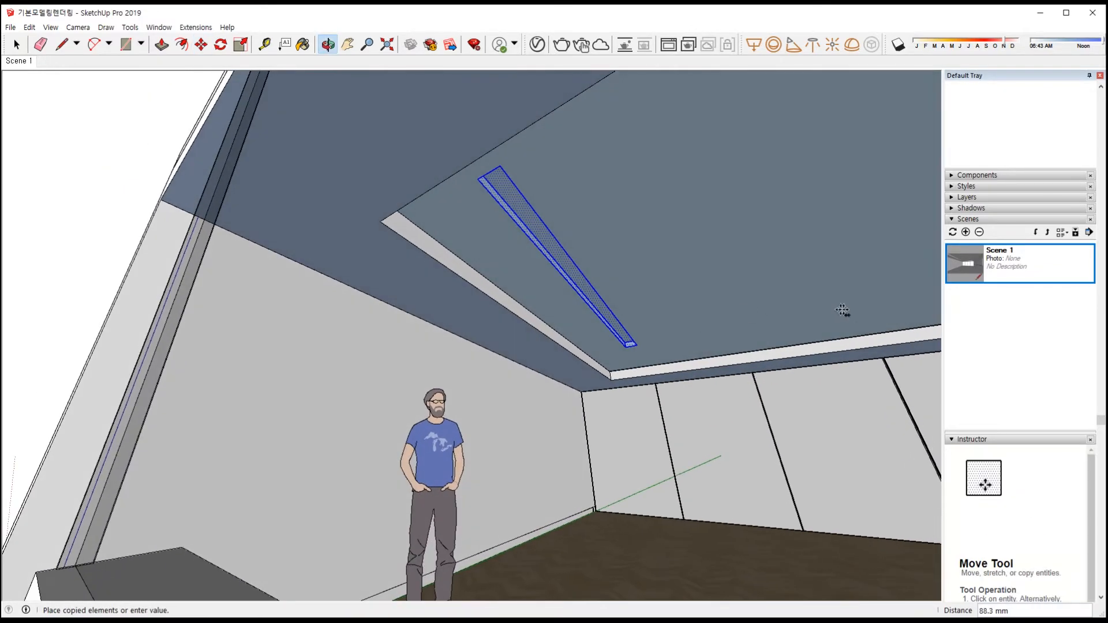
{"action": "key", "text": "Escape"}
Copy the selected slot 2000 mm across the raised ceiling panel and repeat the copy with x2 for three evenly spaced slots
{"action": "middle_click_drag", "start_coordinate": [679, 347], "coordinate": [799, 249]}
{"action": "scroll", "coordinate": [600, 260], "scroll_direction": "down", "scroll_amount": 8}
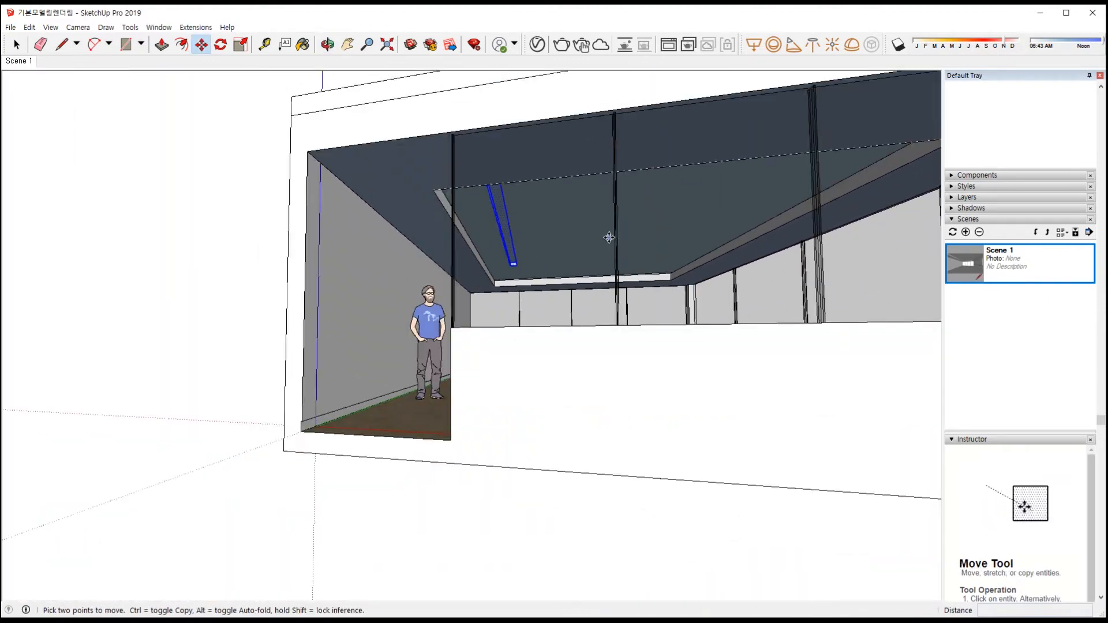
{"action": "middle_click_drag", "start_coordinate": [609, 238], "coordinate": [521, 279]}
{"action": "scroll", "coordinate": [522, 279], "scroll_direction": "up", "scroll_amount": 5}
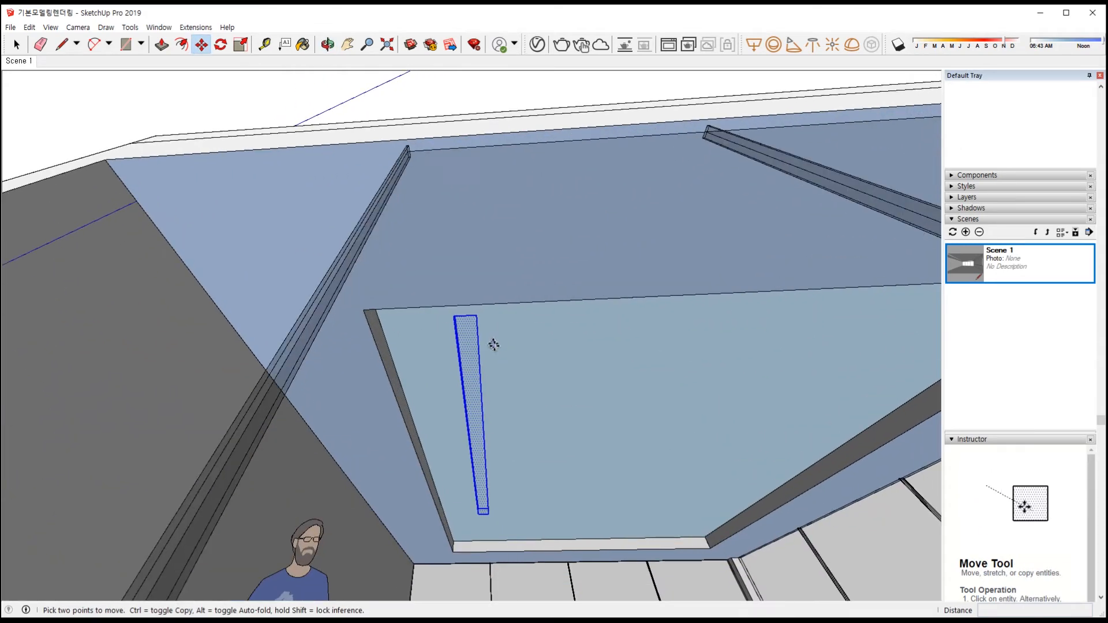
{"action": "scroll", "coordinate": [494, 321], "scroll_direction": "up", "scroll_amount": 4}
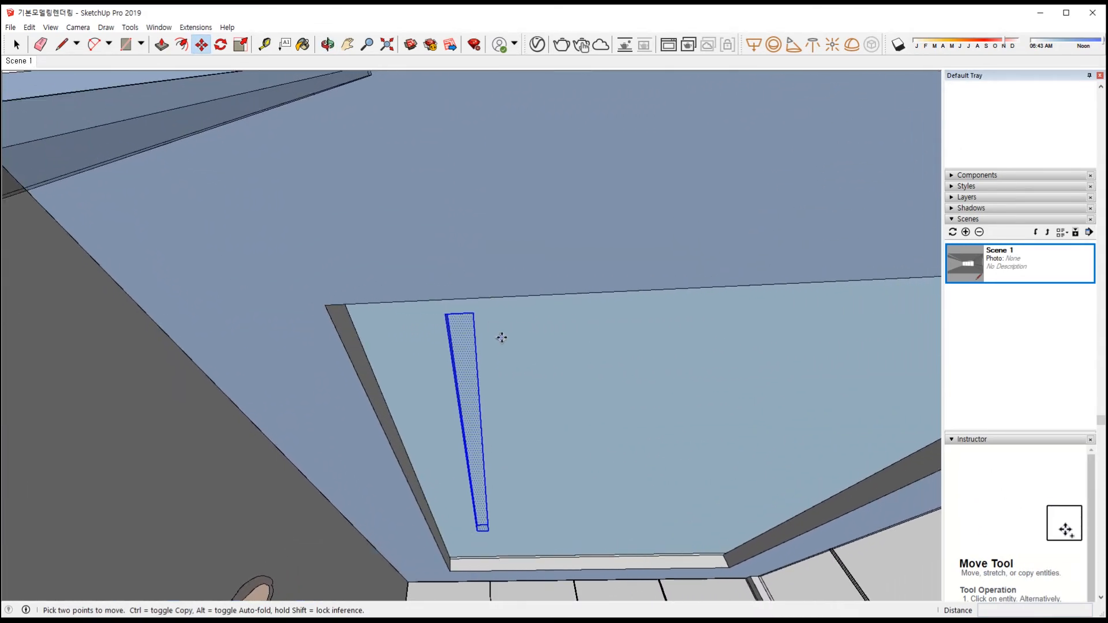
{"action": "scroll", "coordinate": [508, 340], "scroll_direction": "up", "scroll_amount": 2}
{"action": "left_click_drag", "start_coordinate": [513, 323], "coordinate": [465, 285]}
{"action": "key", "text": "m"}
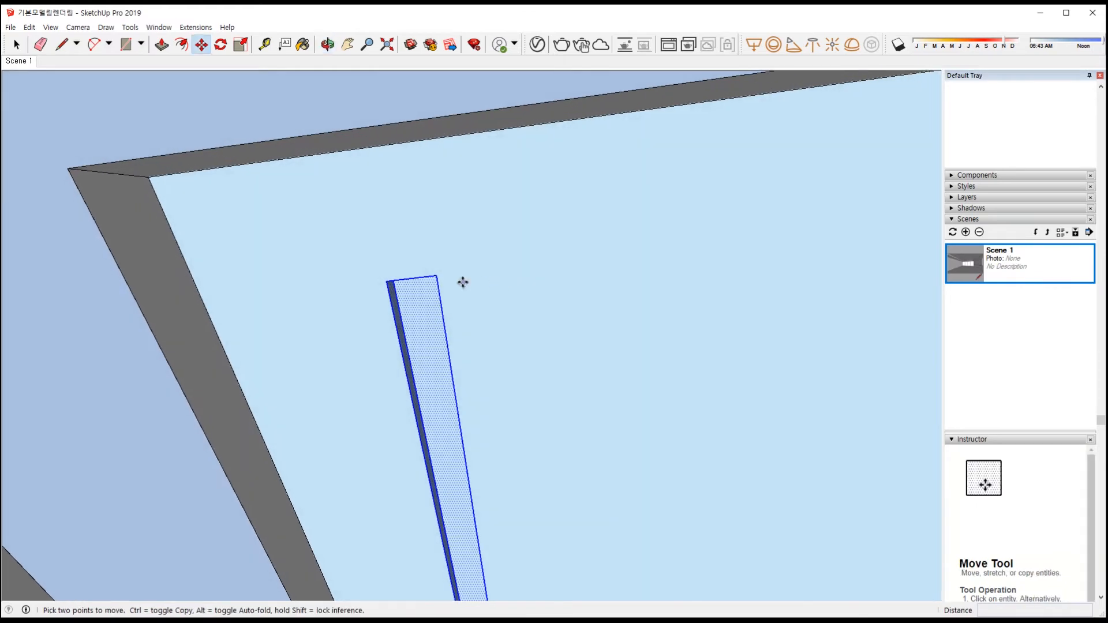
{"action": "left_click", "coordinate": [436, 276]}
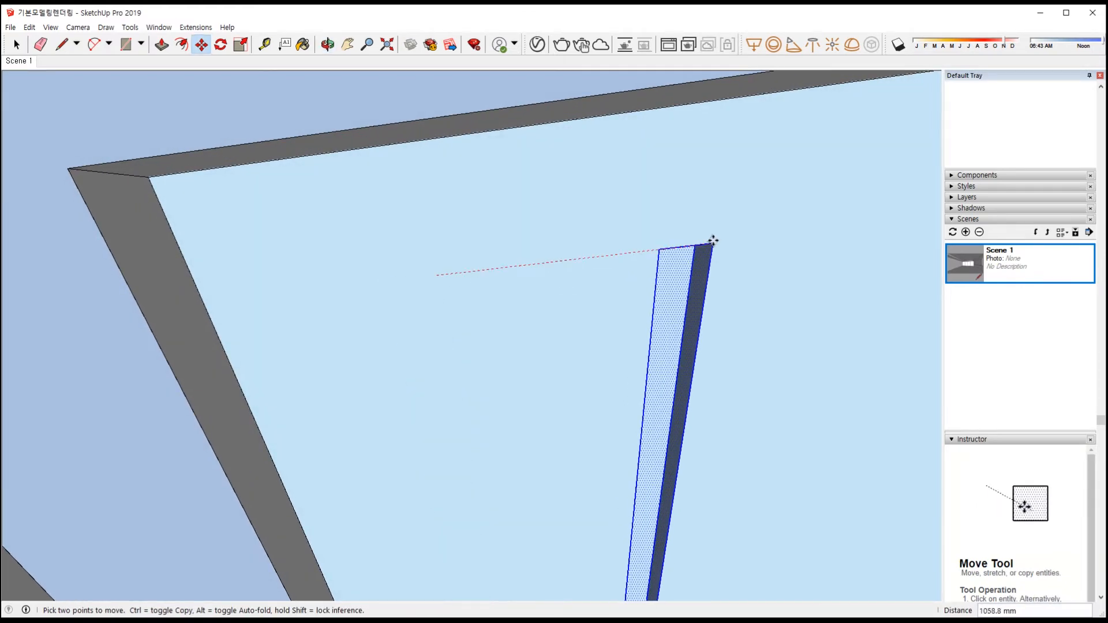
{"action": "key", "text": "ctrl"}
{"action": "scroll", "coordinate": [862, 229], "scroll_direction": "down", "scroll_amount": 2}
{"action": "scroll", "coordinate": [862, 230], "scroll_direction": "down", "scroll_amount": 2}
{"action": "middle_click_drag", "start_coordinate": [854, 240], "coordinate": [522, 211]}
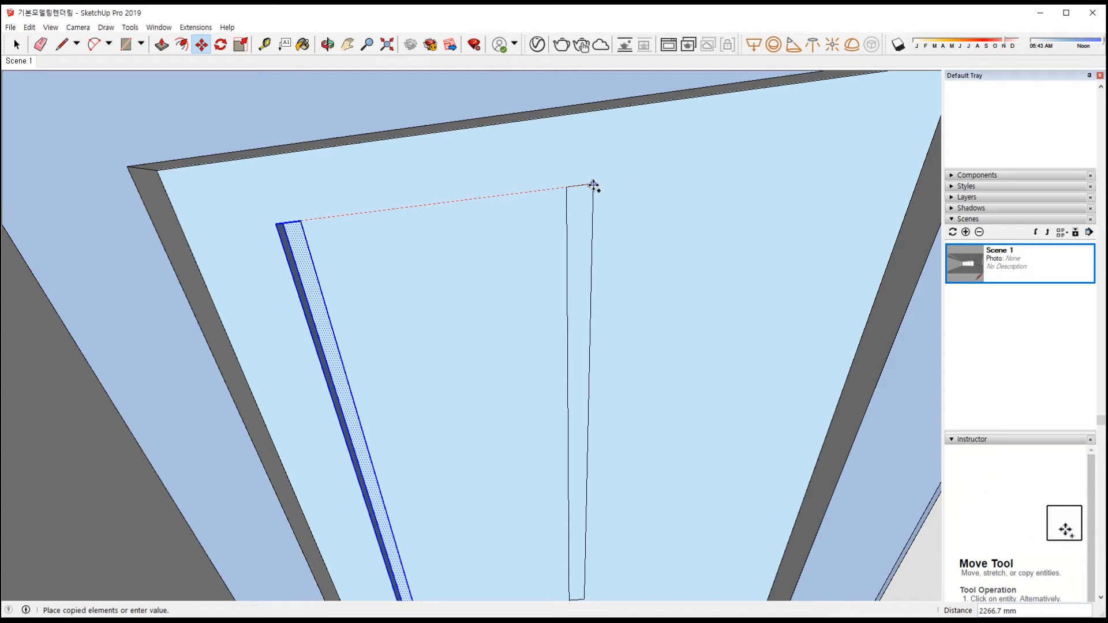
{"action": "type", "text": "2000"}
{"action": "key", "text": "Return"}
{"action": "type", "text": "x2"}
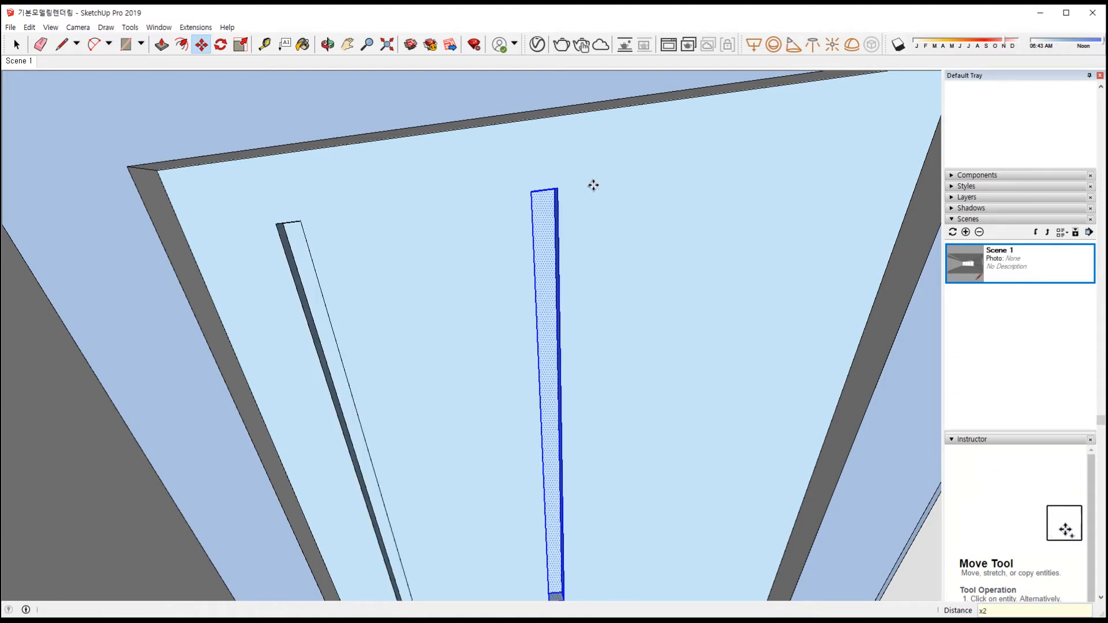
{"action": "key", "text": "Return"}
{"action": "key", "text": "space"}
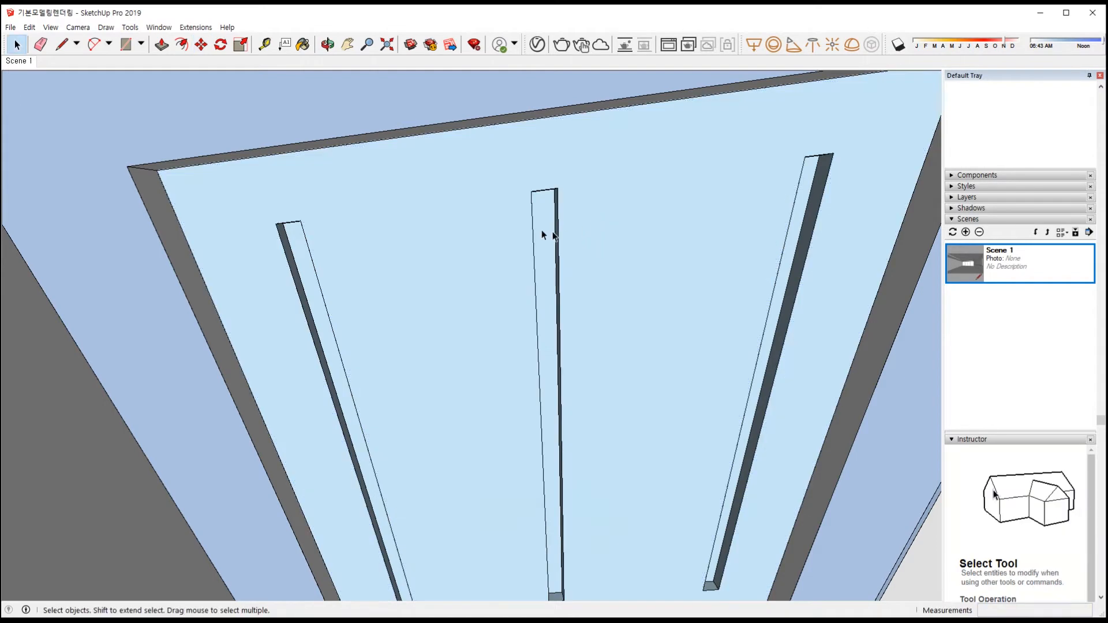
Select the geometry of all three recessed ceiling slots together
{"action": "left_click_drag", "start_coordinate": [254, 188], "coordinate": [764, 531]}
{"action": "middle_click_drag", "start_coordinate": [764, 532], "coordinate": [598, 302]}
{"action": "scroll", "coordinate": [653, 297], "scroll_direction": "down", "scroll_amount": 3}
{"action": "scroll", "coordinate": [672, 281], "scroll_direction": "down", "scroll_amount": 5}
{"action": "middle_click_drag", "start_coordinate": [675, 272], "coordinate": [470, 227]}
{"action": "scroll", "coordinate": [447, 300], "scroll_direction": "up", "scroll_amount": 5}
{"action": "left_click", "coordinate": [472, 135]}
{"action": "left_click_drag", "start_coordinate": [441, 77], "coordinate": [761, 335]}
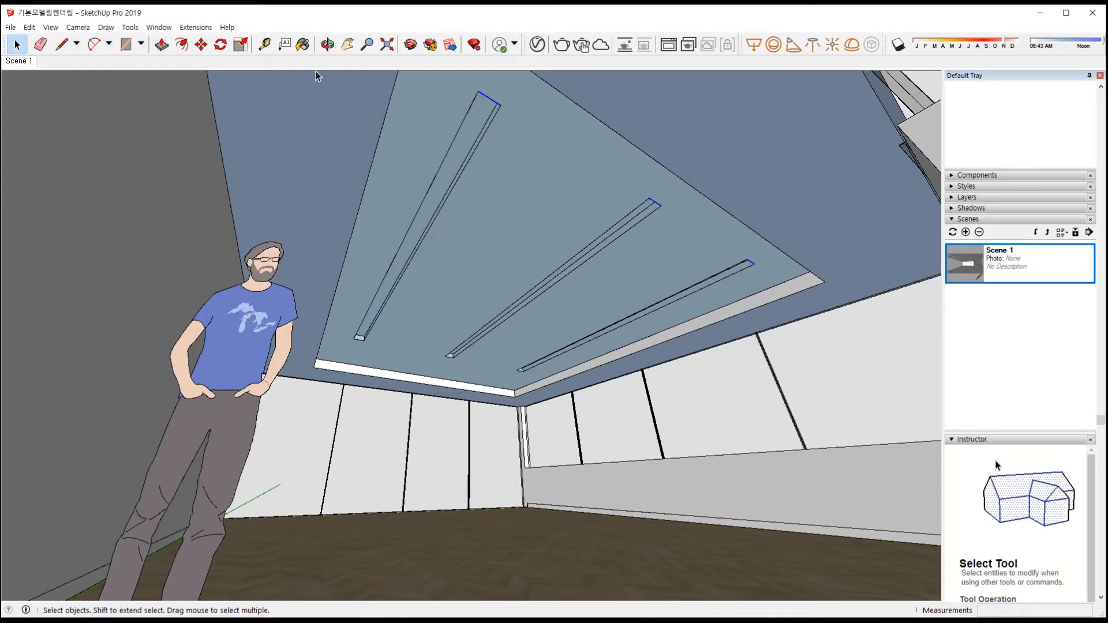
{"action": "left_click_drag", "start_coordinate": [304, 90], "coordinate": [772, 404]}
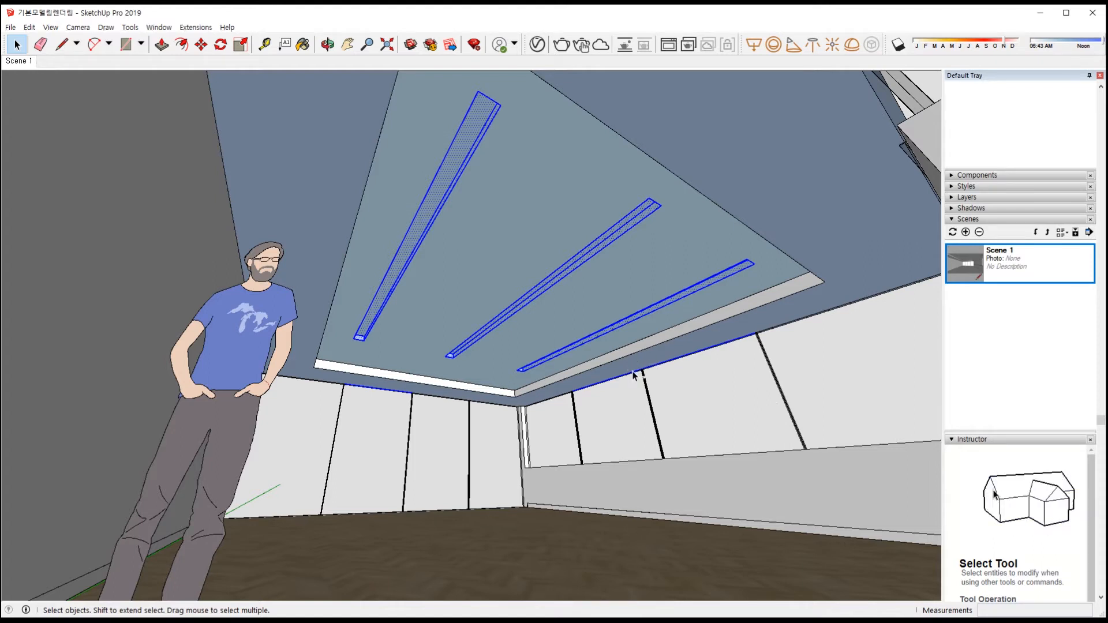
Remove the stray edges along the tops of the walls from the selection, keeping only the three slots
{"action": "left_click_drag", "start_coordinate": [627, 369], "coordinate": [709, 391]}
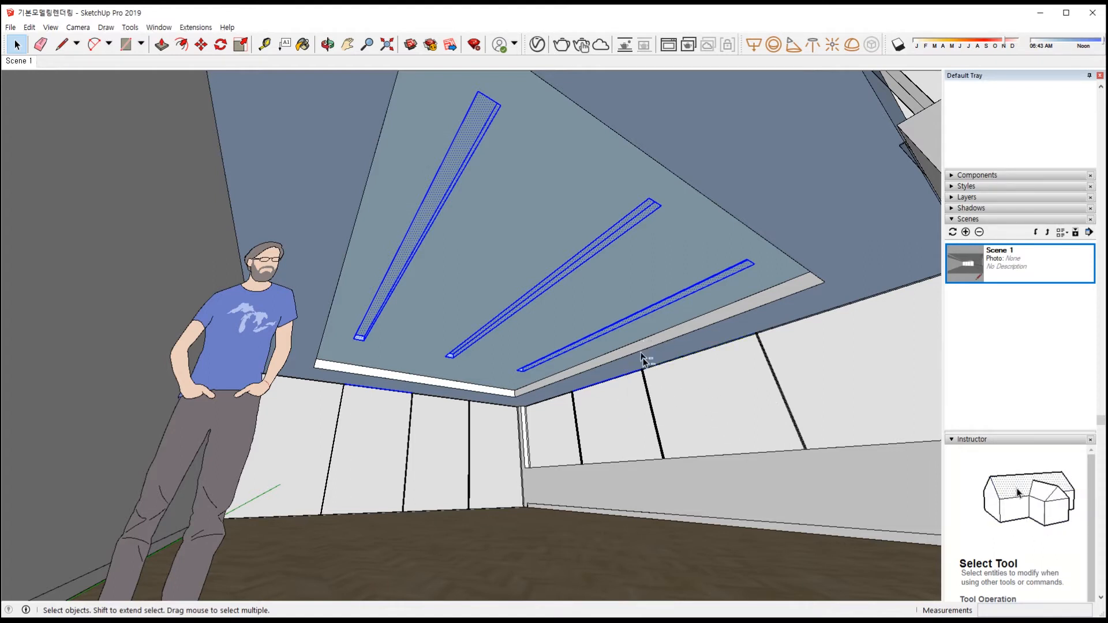
{"action": "left_click_drag", "start_coordinate": [621, 386], "coordinate": [605, 370], "text": "ctrl+shift"}
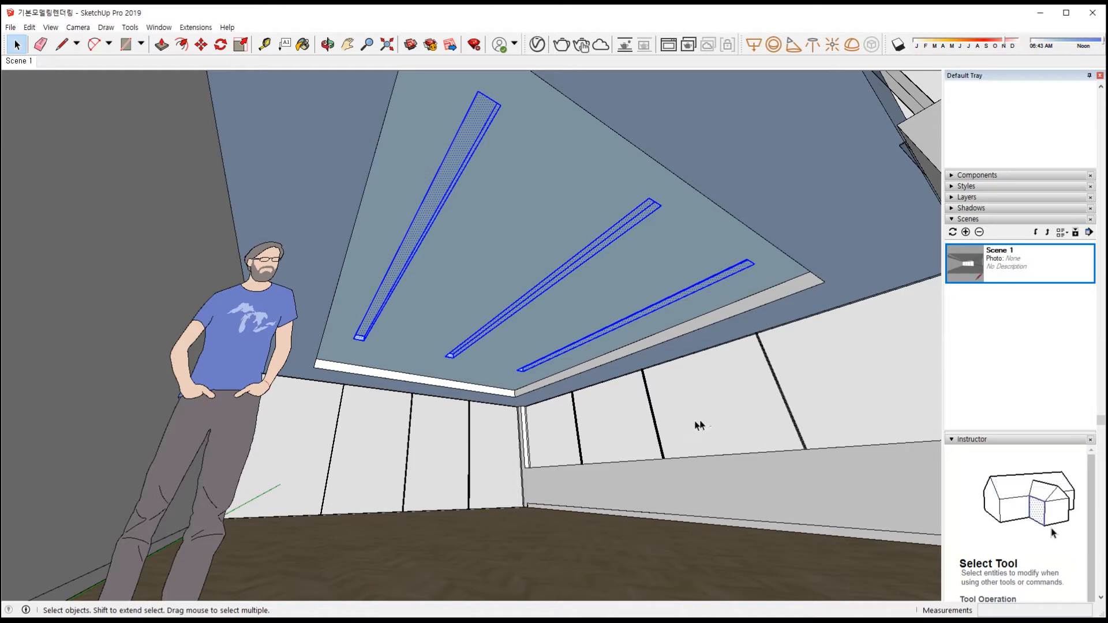
{"action": "left_click_drag", "start_coordinate": [748, 418], "coordinate": [620, 365], "text": "ctrl+shift"}
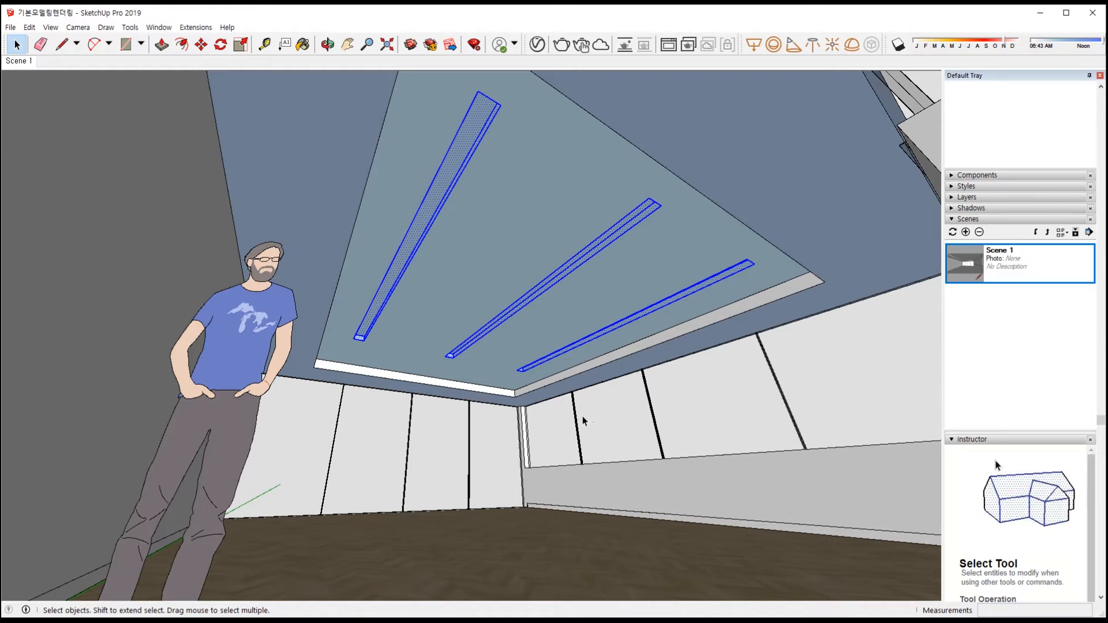
{"action": "left_click_drag", "start_coordinate": [511, 416], "coordinate": [511, 417], "text": "ctrl+shift"}
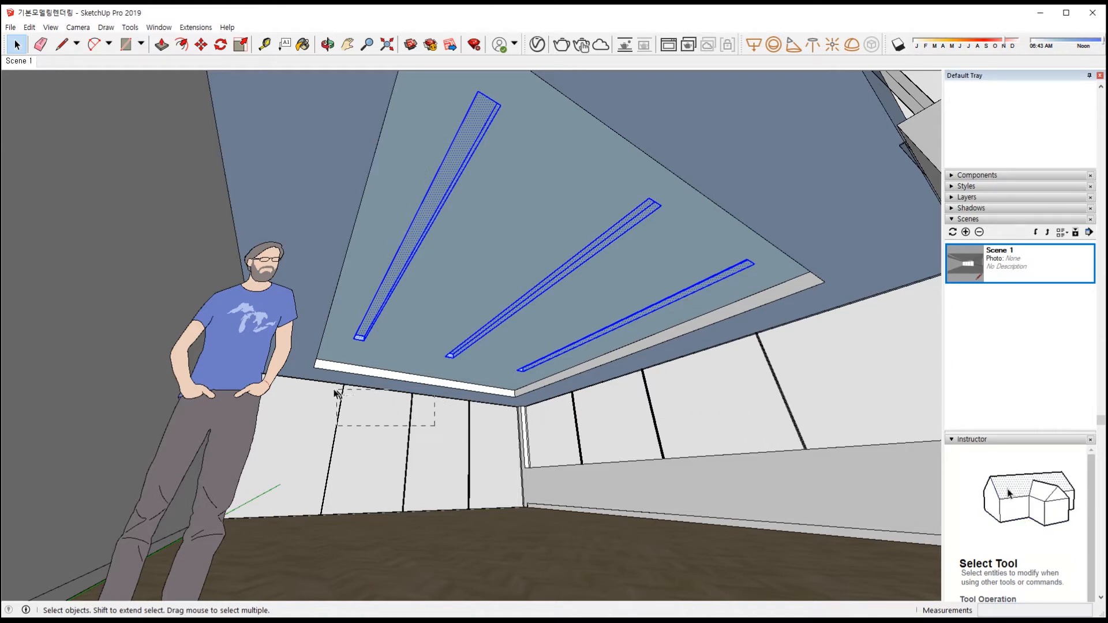
Create a component from the three selected ceiling slots
{"action": "mouse_move", "coordinate": [680, 320]}
{"action": "middle_mouse_down"}
{"action": "mouse_move", "coordinate": [618, 292]}
{"action": "mouse_move", "coordinate": [702, 300]}
{"action": "mouse_move", "coordinate": [692, 305]}
{"action": "middle_mouse_up"}
{"action": "scroll", "coordinate": [483, 355], "scroll_direction": "up", "scroll_amount": 3}
{"action": "middle_click_drag", "start_coordinate": [484, 358], "coordinate": [427, 262]}
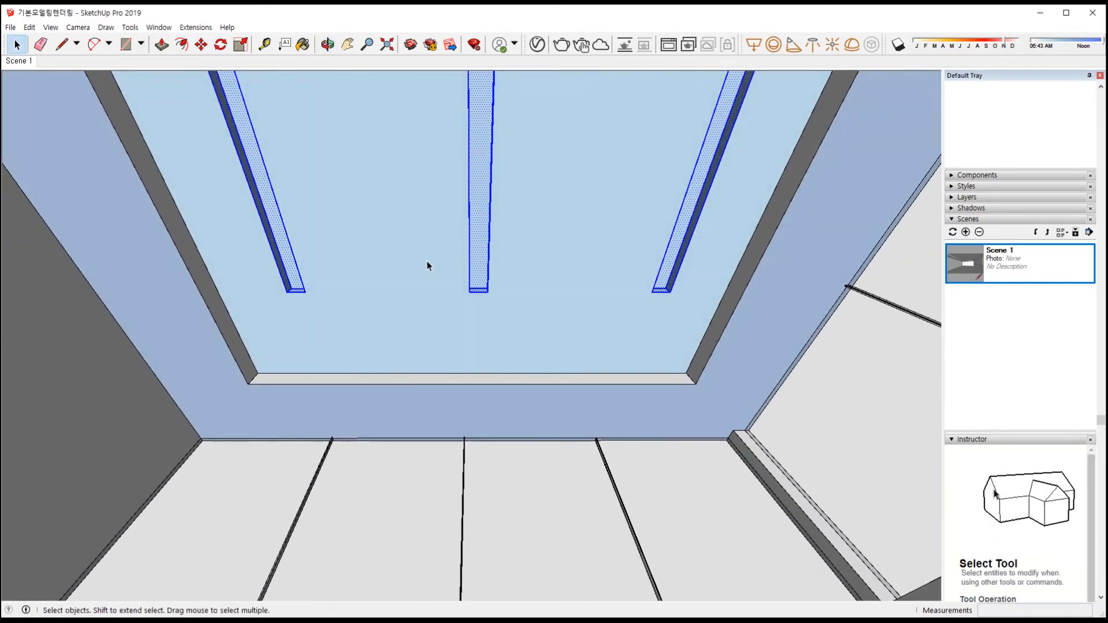
{"action": "scroll", "coordinate": [432, 267], "scroll_direction": "up", "scroll_amount": 3}
{"action": "scroll", "coordinate": [525, 289], "scroll_direction": "down", "scroll_amount": 10}
{"action": "middle_click_drag", "start_coordinate": [522, 295], "coordinate": [539, 246]}
{"action": "scroll", "coordinate": [539, 245], "scroll_direction": "up", "scroll_amount": 2}
{"action": "scroll", "coordinate": [539, 244], "scroll_direction": "up", "scroll_amount": 5}
{"action": "scroll", "coordinate": [461, 302], "scroll_direction": "up", "scroll_amount": 7}
{"action": "middle_click_drag", "start_coordinate": [461, 304], "coordinate": [479, 350]}
{"action": "key", "text": "g"}
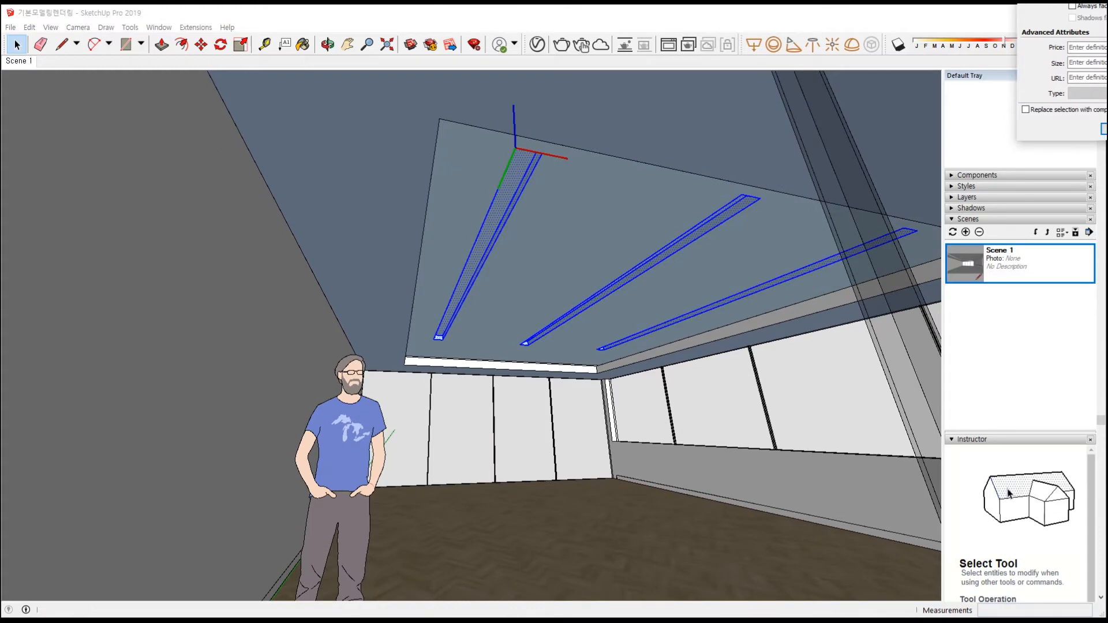
{"action": "left_click", "coordinate": [1105, 128]}
Select the raised ceiling panel's face with its bounding edges and make it a component that replaces the selection
{"action": "middle_click_drag", "start_coordinate": [666, 315], "coordinate": [670, 257]}
{"action": "scroll", "coordinate": [670, 258], "scroll_direction": "up", "scroll_amount": 2}
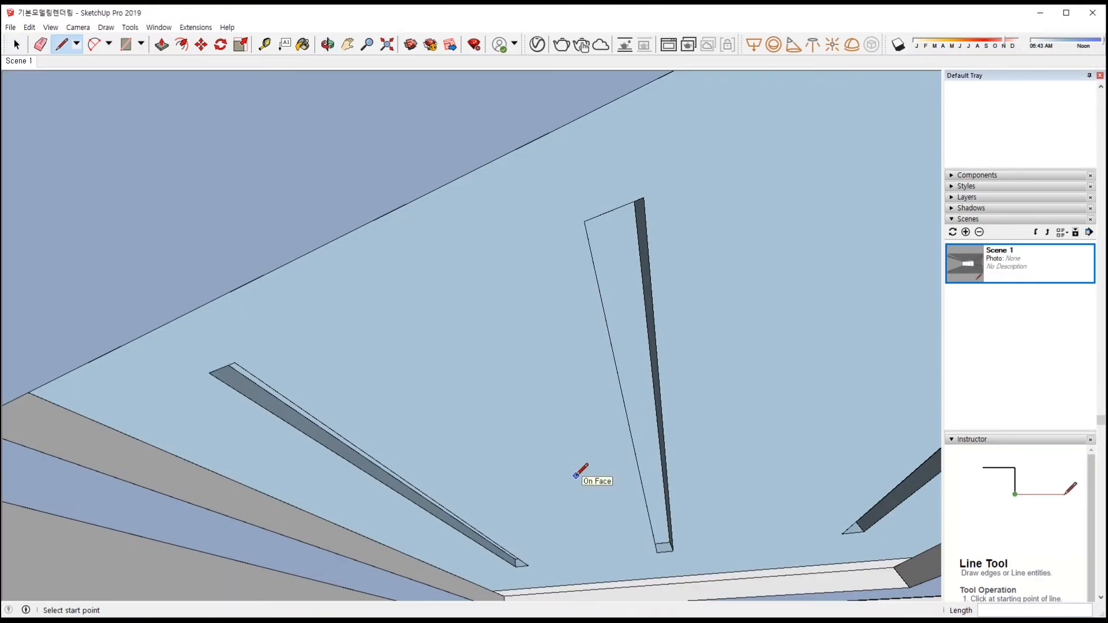
{"action": "middle_click_drag", "start_coordinate": [279, 462], "coordinate": [399, 452]}
{"action": "key", "text": "space"}
{"action": "double_click", "coordinate": [402, 449]}
{"action": "left_click", "coordinate": [401, 448]}
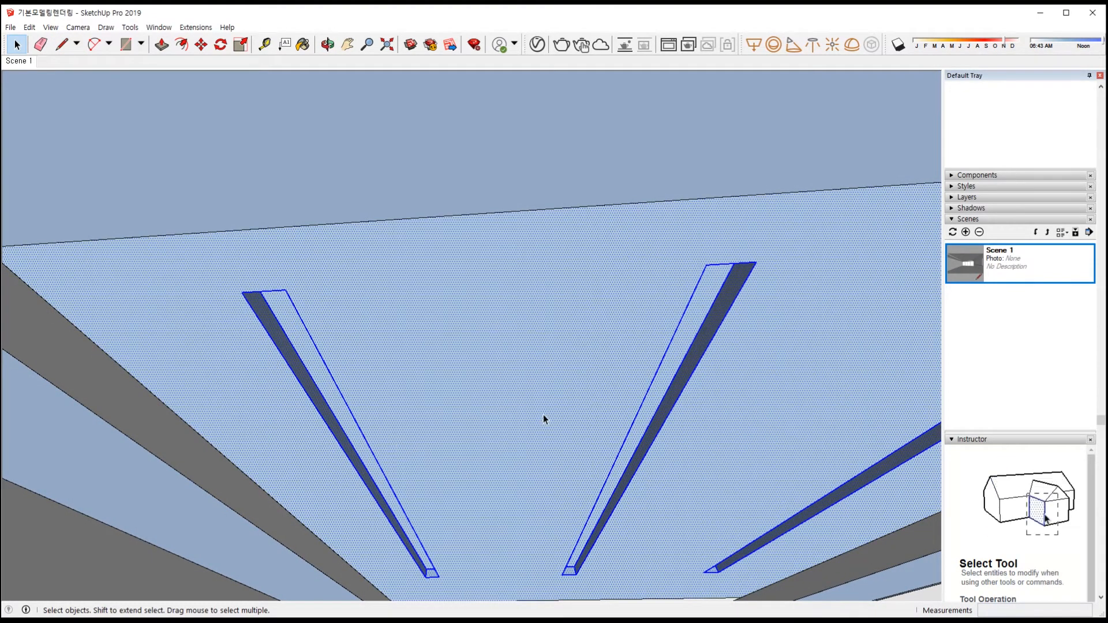
{"action": "key", "text": "h"}
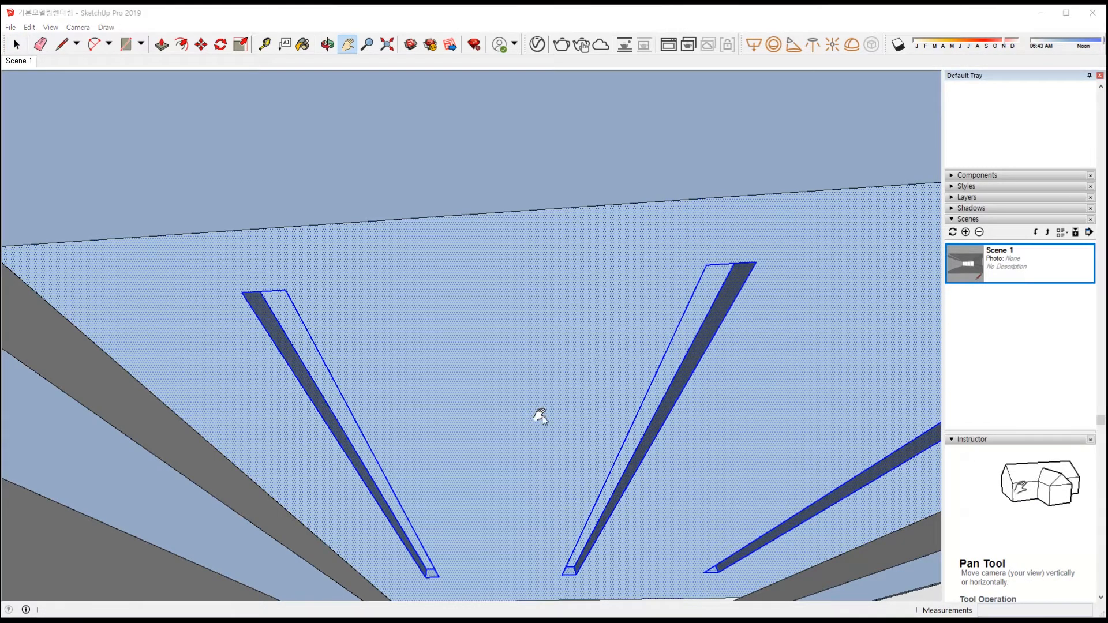
{"action": "key", "text": "space"}
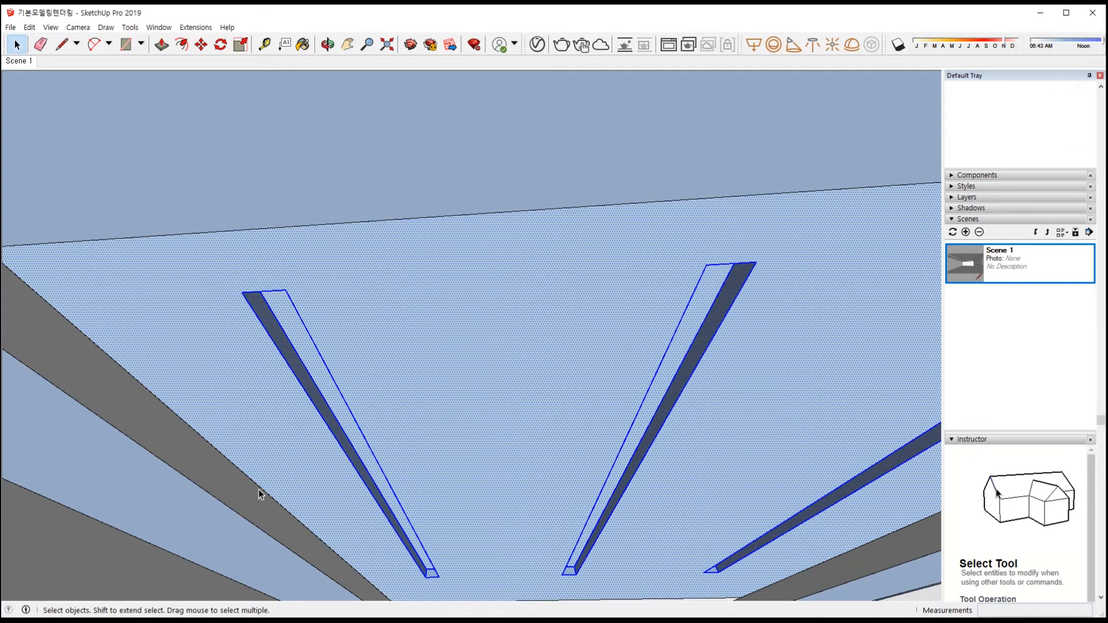
{"action": "left_click", "coordinate": [168, 506]}
{"action": "left_click", "coordinate": [268, 449]}
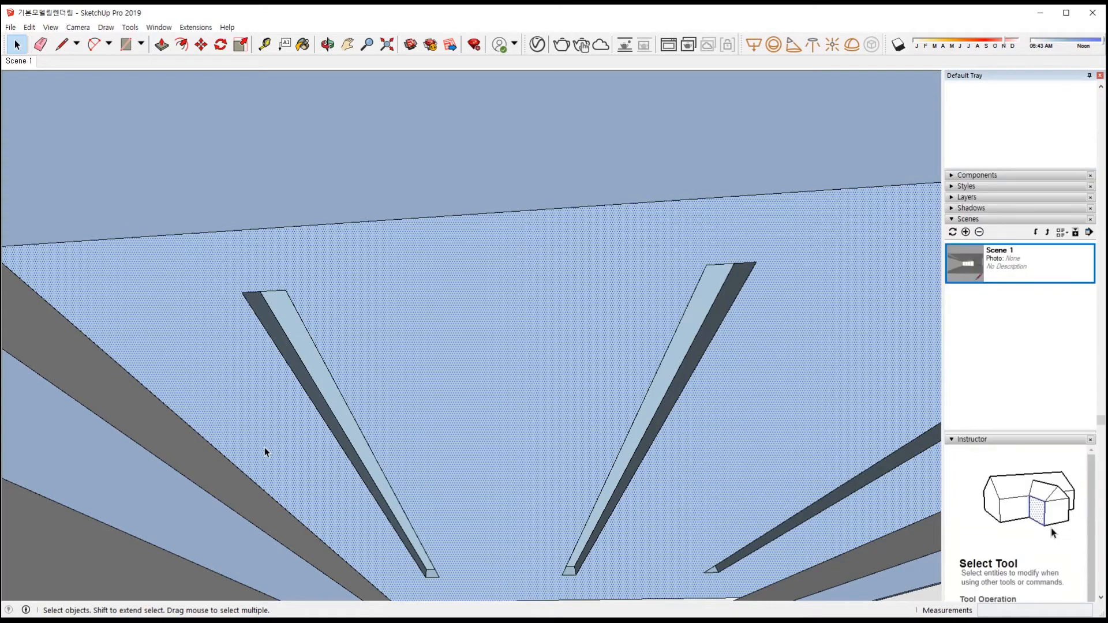
{"action": "triple_click", "coordinate": [262, 448]}
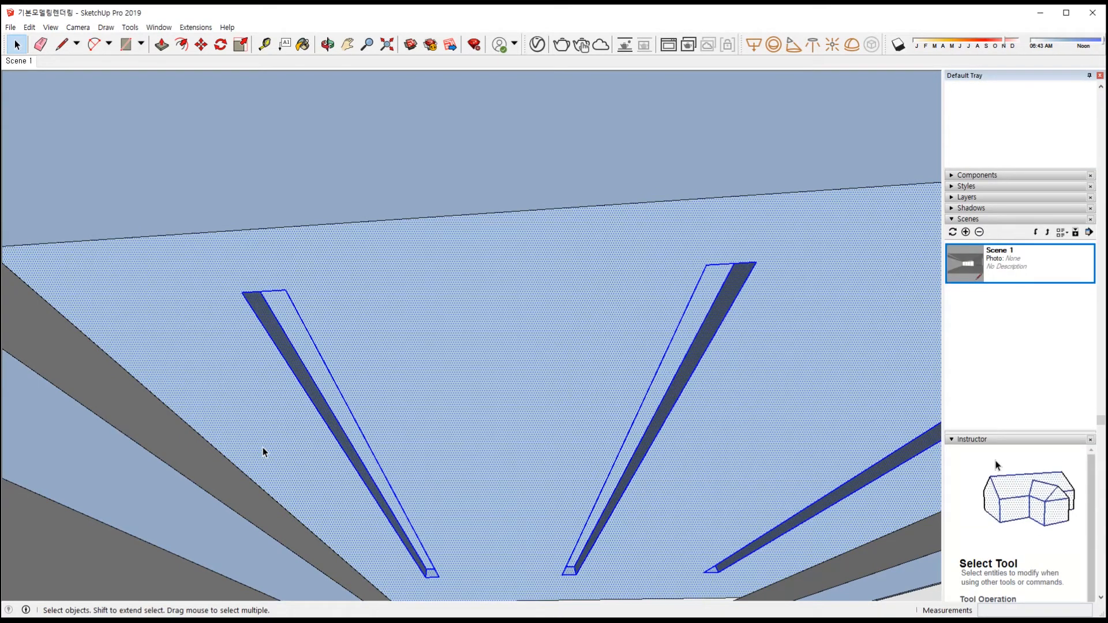
{"action": "key", "text": "g"}
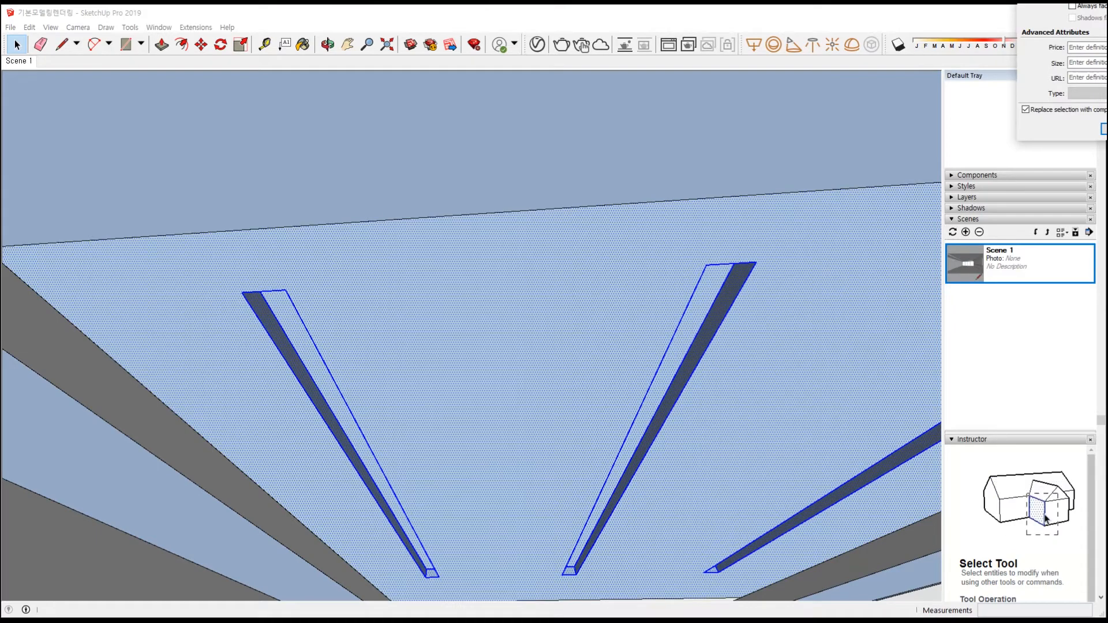
{"action": "key", "text": "Return"}
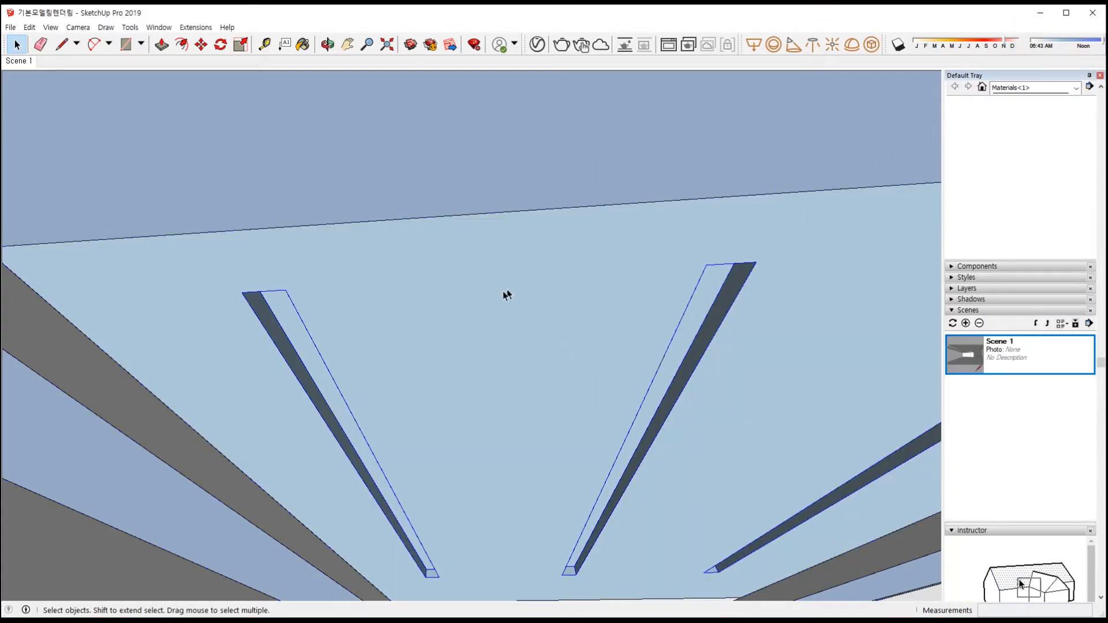
Draw a short line up the vertical edge at the end corner of one recessed ceiling slot
{"action": "scroll", "coordinate": [288, 381], "scroll_direction": "up", "scroll_amount": 3}
{"action": "middle_click_drag", "start_coordinate": [361, 376], "coordinate": [420, 452]}
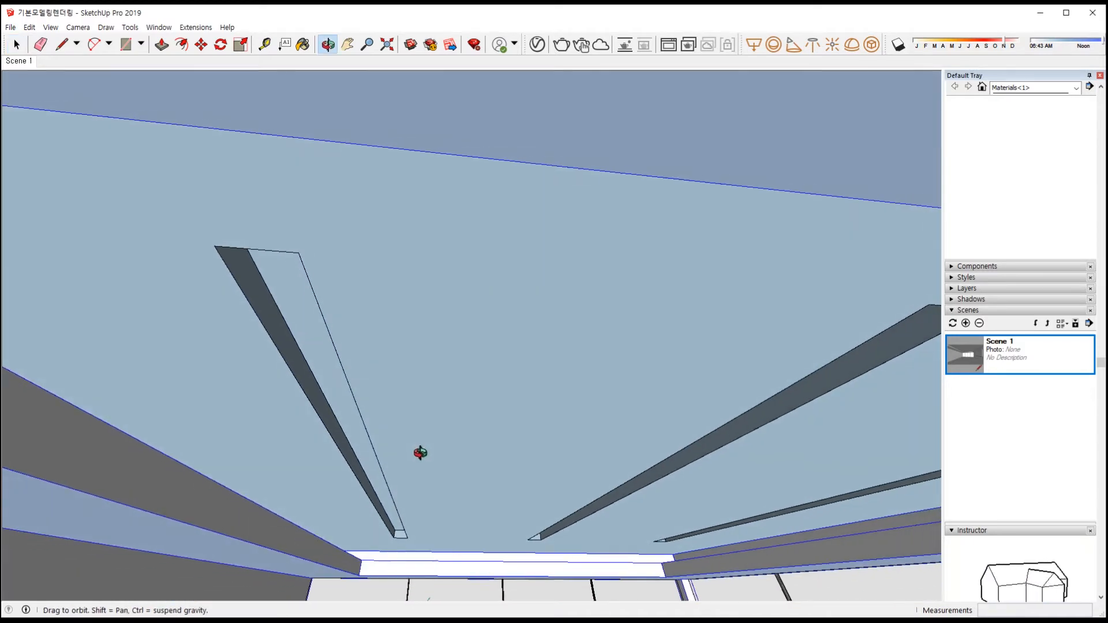
{"action": "scroll", "coordinate": [392, 550], "scroll_direction": "up", "scroll_amount": 6}
{"action": "middle_click_drag", "start_coordinate": [407, 548], "coordinate": [463, 547]}
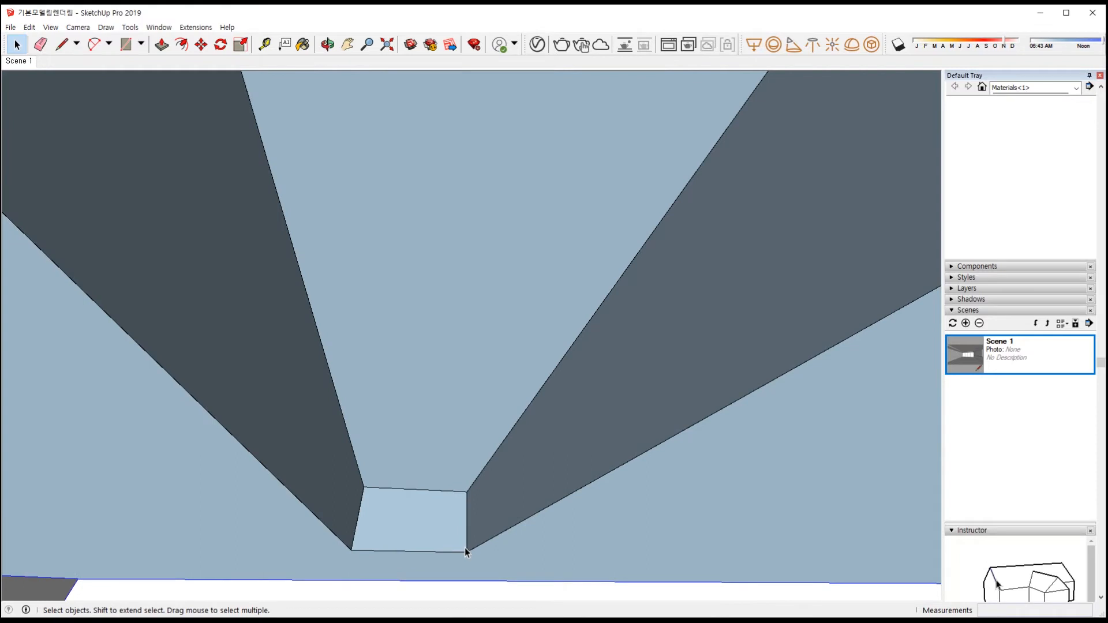
{"action": "key", "text": "l"}
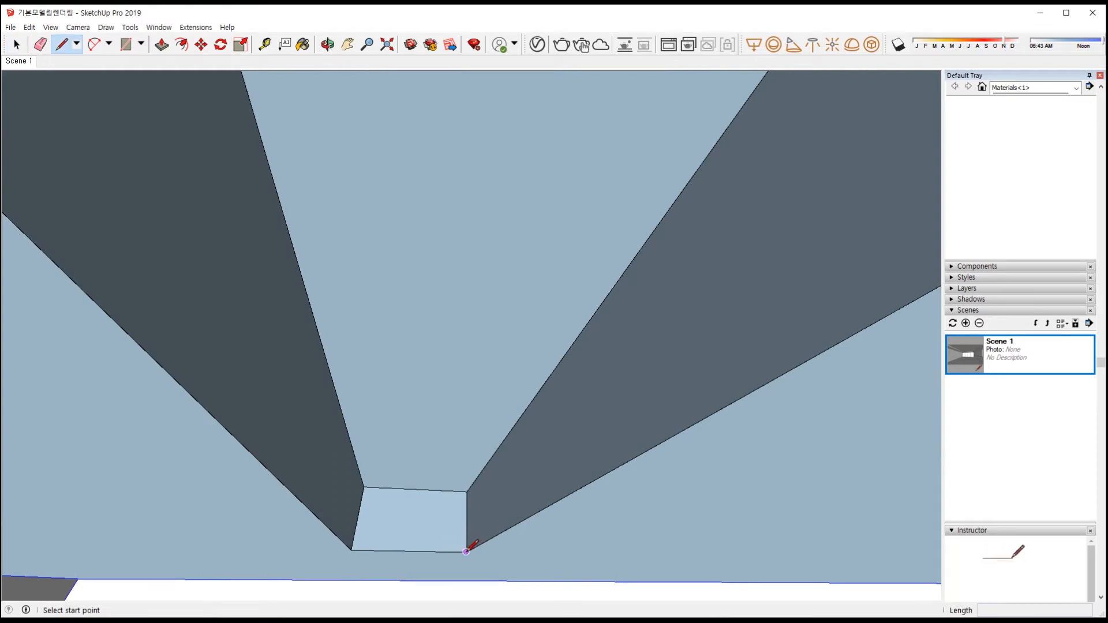
{"action": "left_click", "coordinate": [467, 552]}
{"action": "type", "text": "2"}
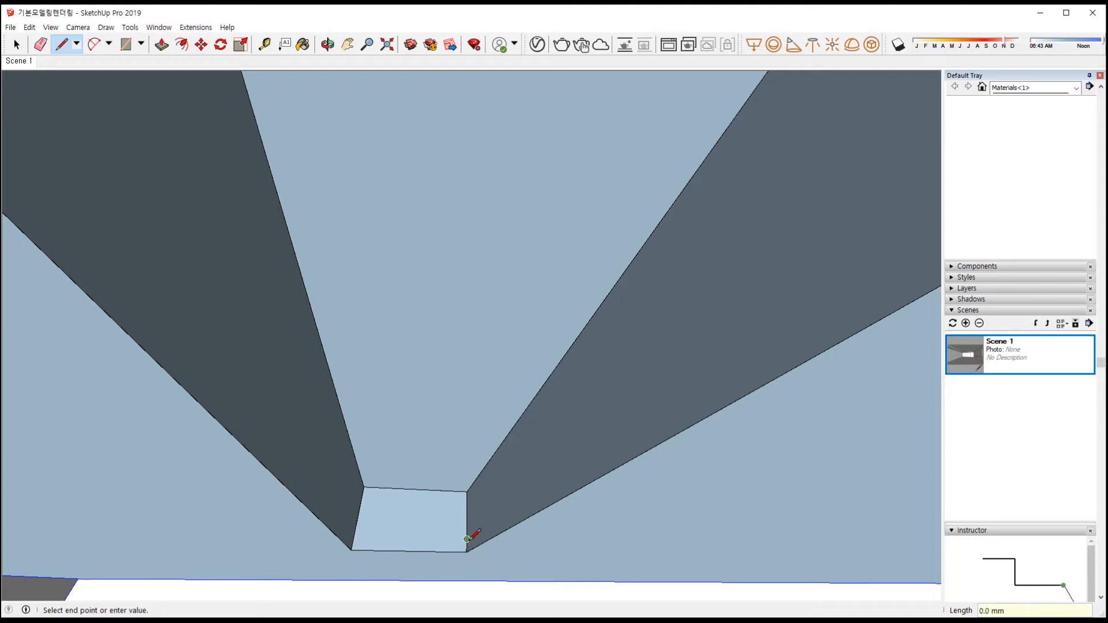
Draw a rectangular face closing the ceiling slot, recessed slightly above its opening, and select that face
{"action": "type", "text": "r"}
{"action": "left_click", "coordinate": [466, 539]}
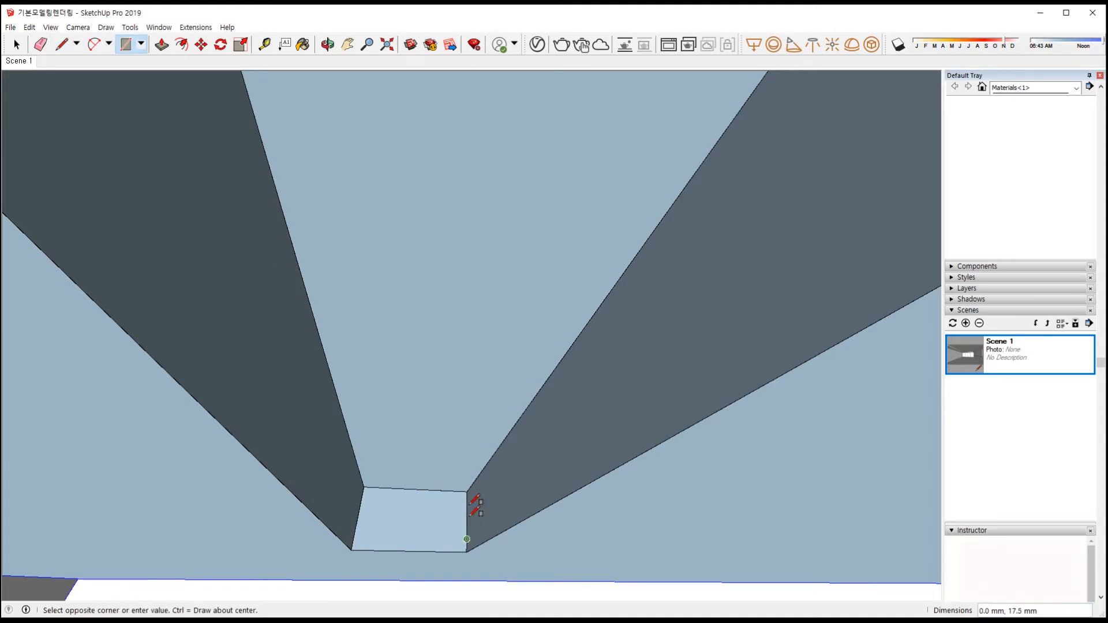
{"action": "middle_click_drag", "start_coordinate": [483, 366], "coordinate": [338, 373]}
{"action": "key", "text": "space"}
{"action": "left_click", "coordinate": [338, 373]}
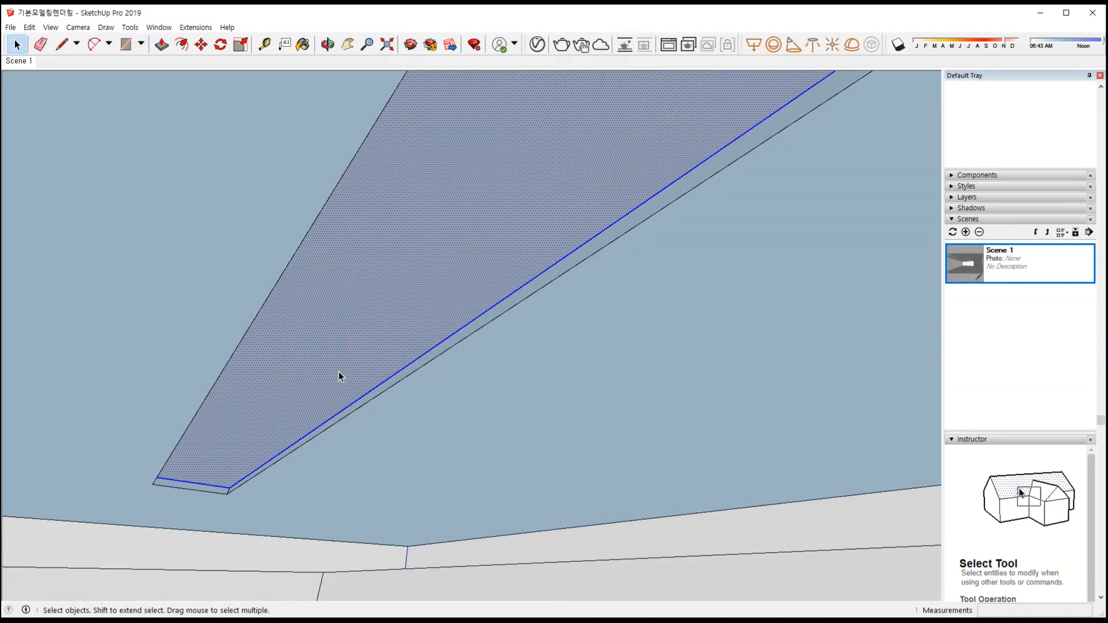
Add the Paper_Lamp_Simple_B_20cm material from V-Ray's 018 Paper library to the scene, clearing the old library search filter
{"action": "left_click", "coordinate": [538, 45]}
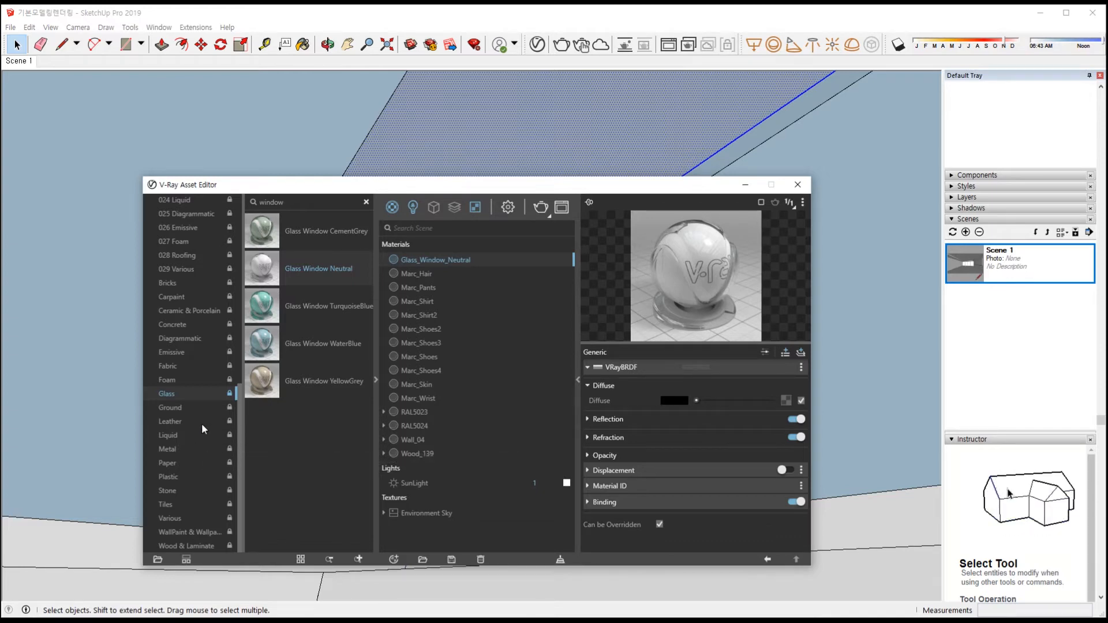
{"action": "scroll", "coordinate": [188, 418], "scroll_direction": "up", "scroll_amount": 5}
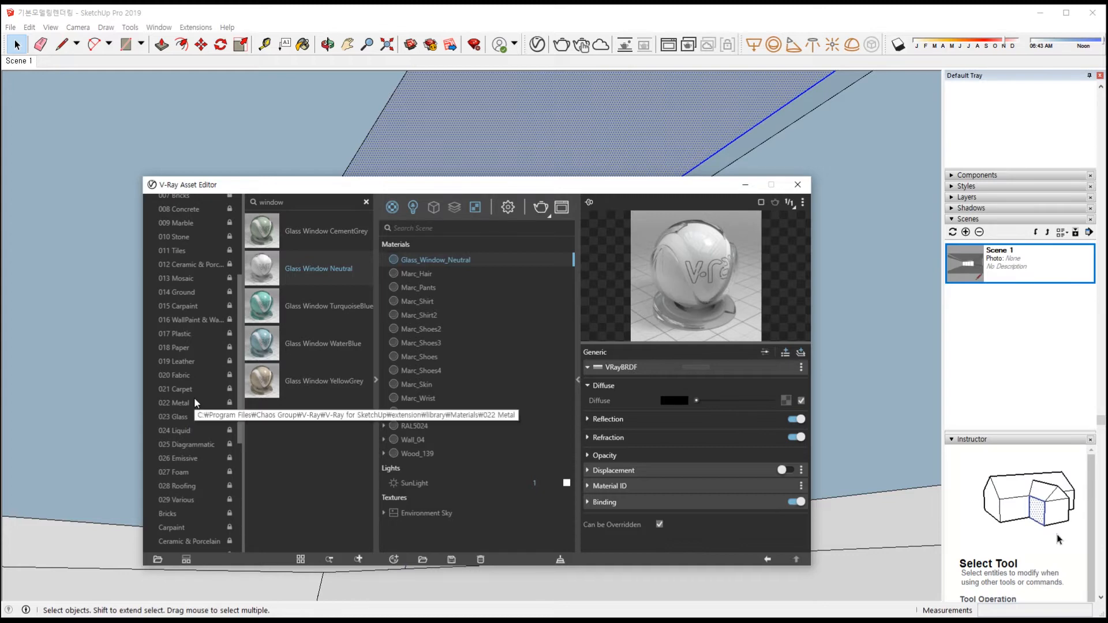
{"action": "left_click", "coordinate": [182, 347]}
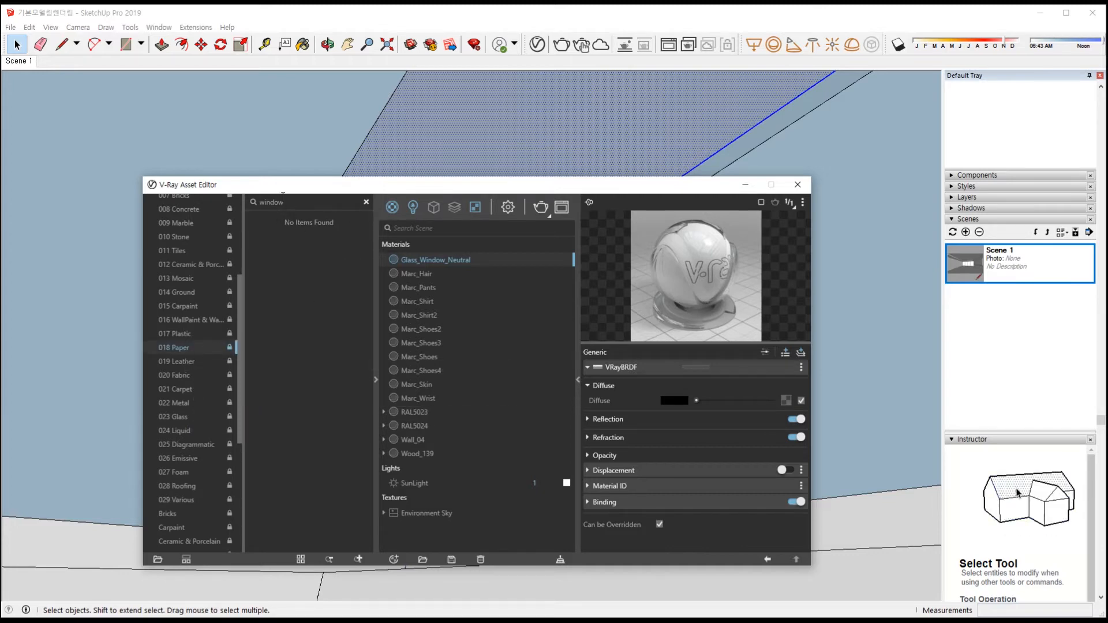
{"action": "left_click_drag", "start_coordinate": [283, 201], "coordinate": [270, 203]}
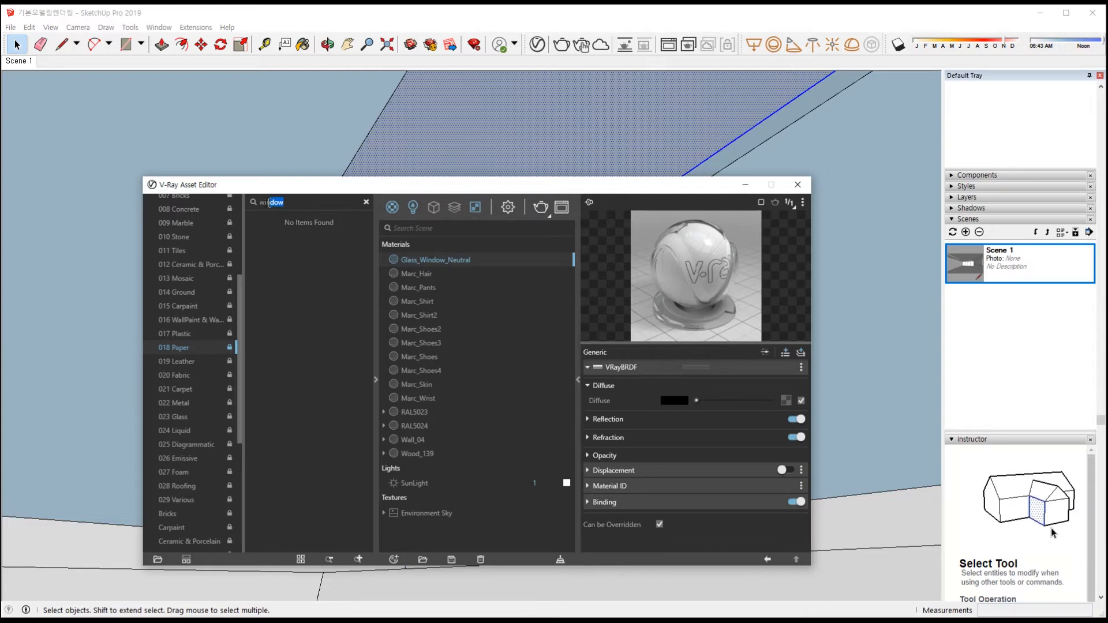
{"action": "left_click", "coordinate": [366, 201]}
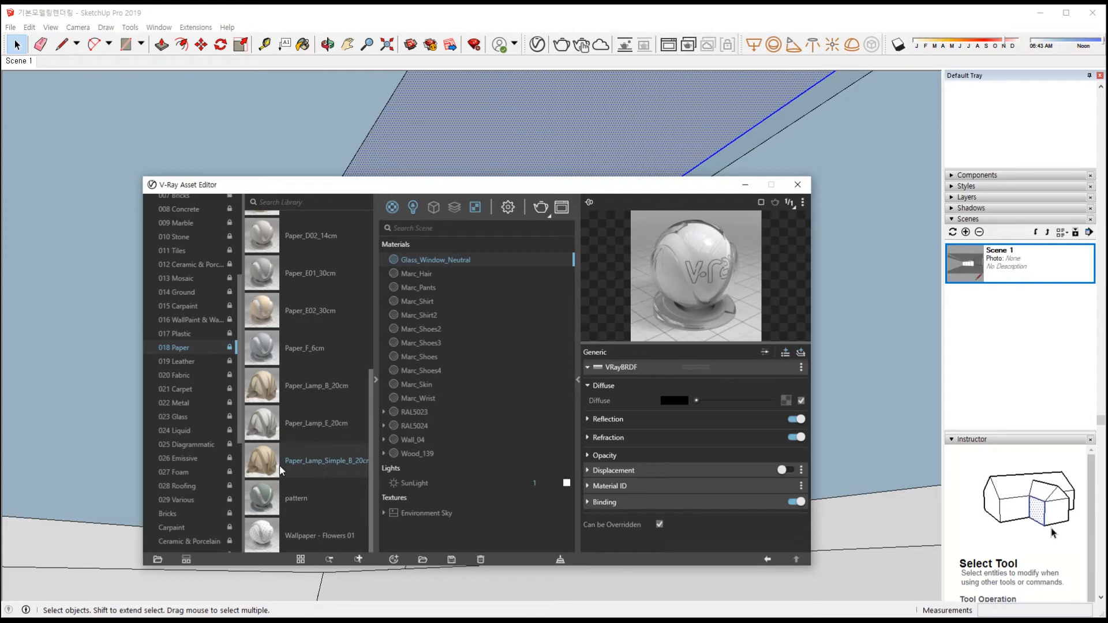
{"action": "left_click_drag", "start_coordinate": [268, 465], "coordinate": [501, 425]}
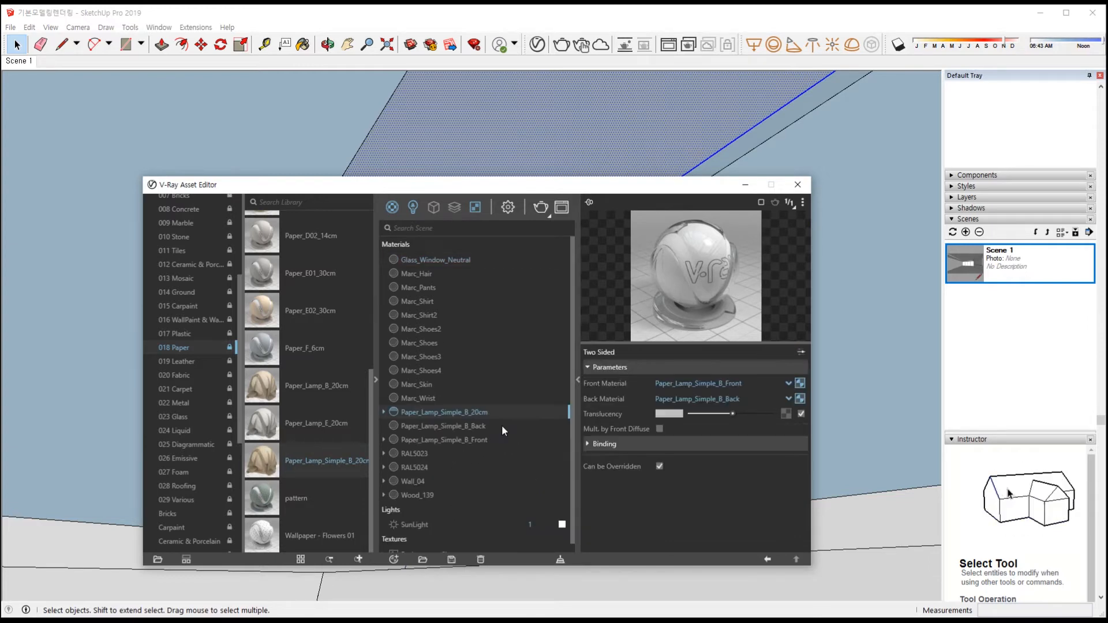
Apply the Paper_Lamp_Simple_B_20cm material to the selected slot face and close the V-Ray Asset Editor
{"action": "right_click", "coordinate": [462, 414]}
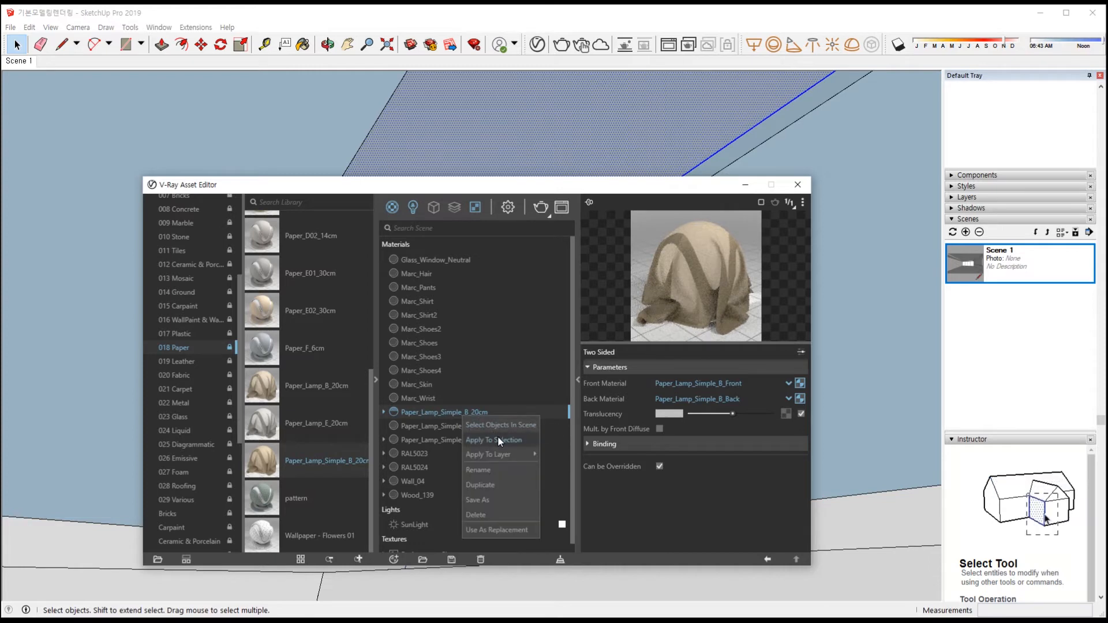
{"action": "left_click", "coordinate": [497, 437]}
{"action": "left_click", "coordinate": [798, 185]}
Copy the paper-lamp panel into the other two ceiling slots at 2000 mm spacing
{"action": "middle_click_drag", "start_coordinate": [486, 355], "coordinate": [648, 386]}
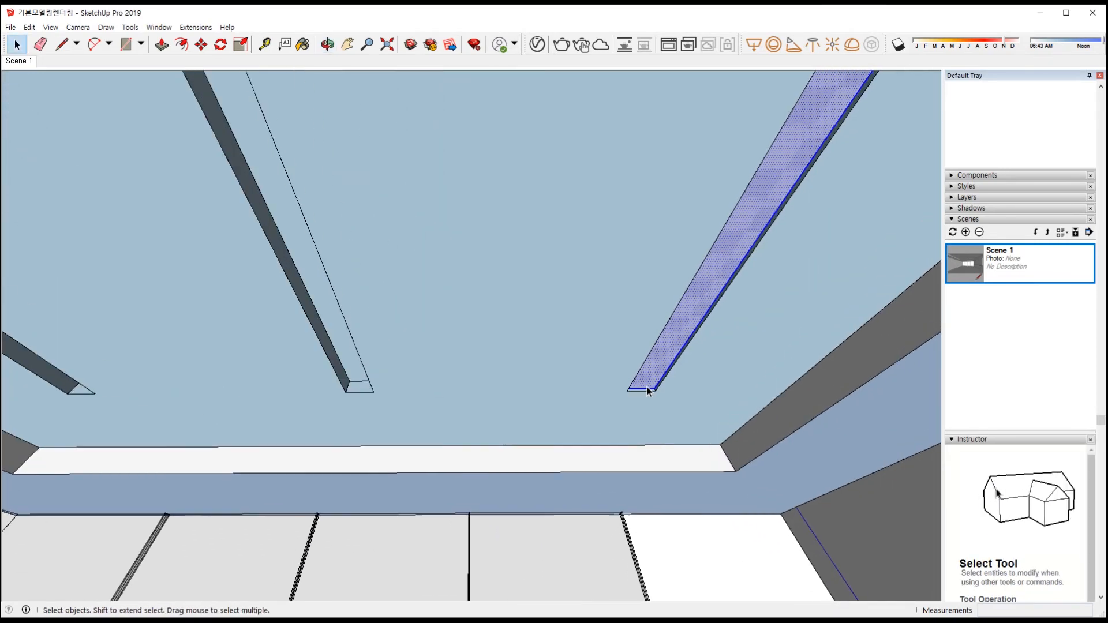
{"action": "key", "text": "m"}
{"action": "scroll", "coordinate": [648, 386], "scroll_direction": "up", "scroll_amount": 3}
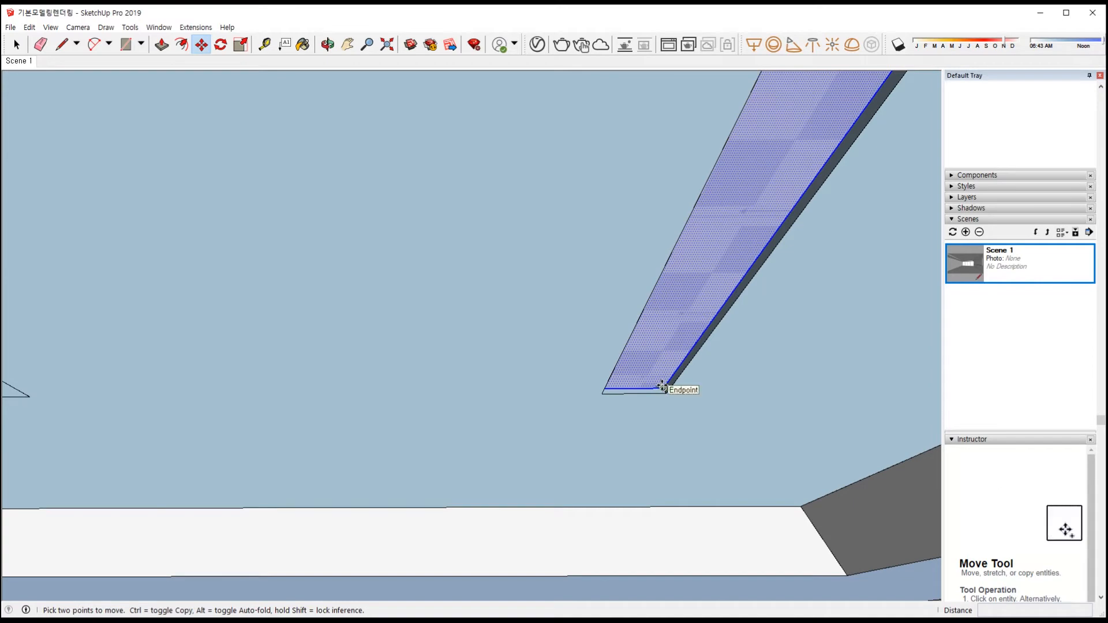
{"action": "left_click", "coordinate": [663, 387]}
{"action": "mouse_move", "coordinate": [311, 374]}
{"action": "middle_mouse_down"}
{"action": "mouse_move", "coordinate": [260, 391]}
{"action": "mouse_move", "coordinate": [420, 359]}
{"action": "mouse_move", "coordinate": [559, 372]}
{"action": "middle_mouse_up"}
{"action": "scroll", "coordinate": [519, 381], "scroll_direction": "up", "scroll_amount": 8}
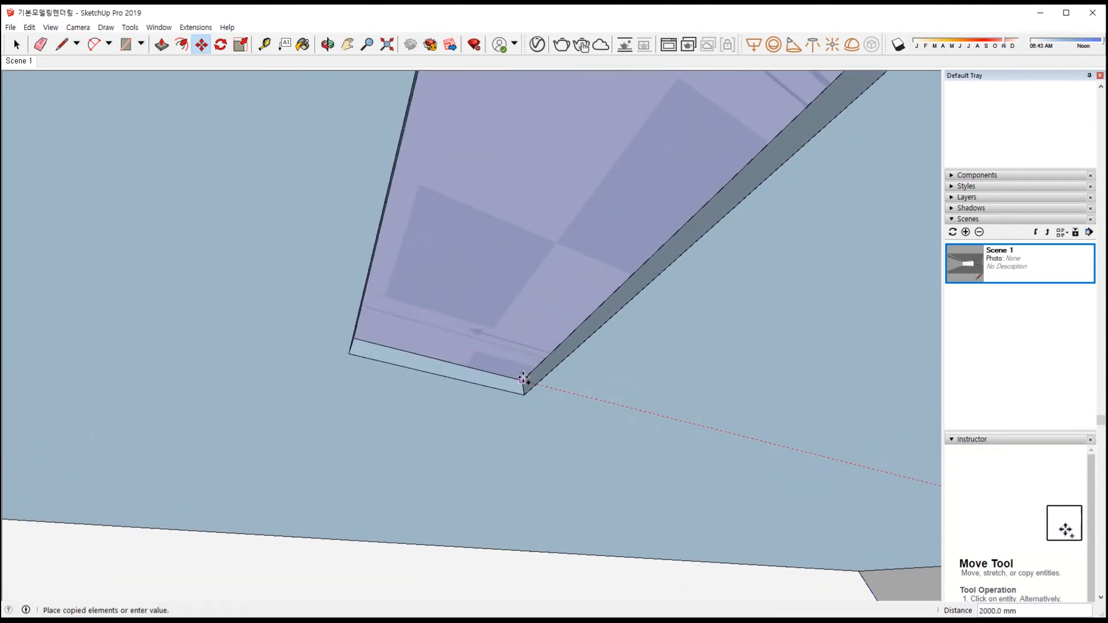
{"action": "left_click", "coordinate": [523, 379]}
{"action": "middle_click_drag", "start_coordinate": [522, 380], "coordinate": [427, 301]}
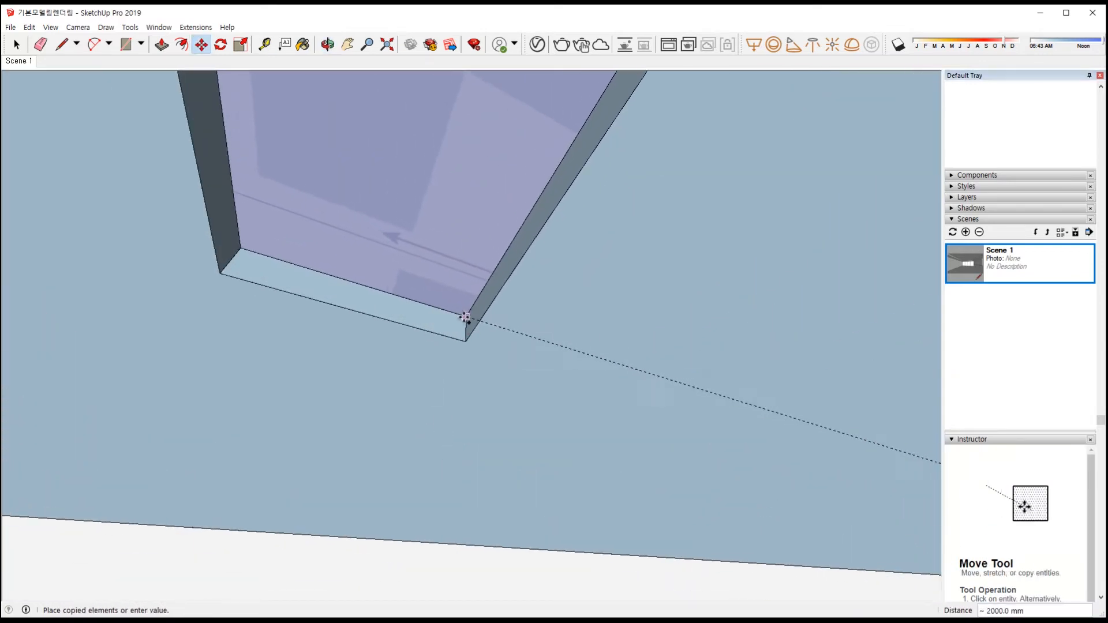
{"action": "left_click", "coordinate": [467, 333]}
Select the paper-lamp panels in all three ceiling slots for moving
{"action": "scroll", "coordinate": [492, 396], "scroll_direction": "down", "scroll_amount": 3}
{"action": "scroll", "coordinate": [491, 397], "scroll_direction": "down", "scroll_amount": 5}
{"action": "middle_click_drag", "start_coordinate": [492, 398], "coordinate": [592, 379]}
{"action": "scroll", "coordinate": [668, 389], "scroll_direction": "down", "scroll_amount": 1}
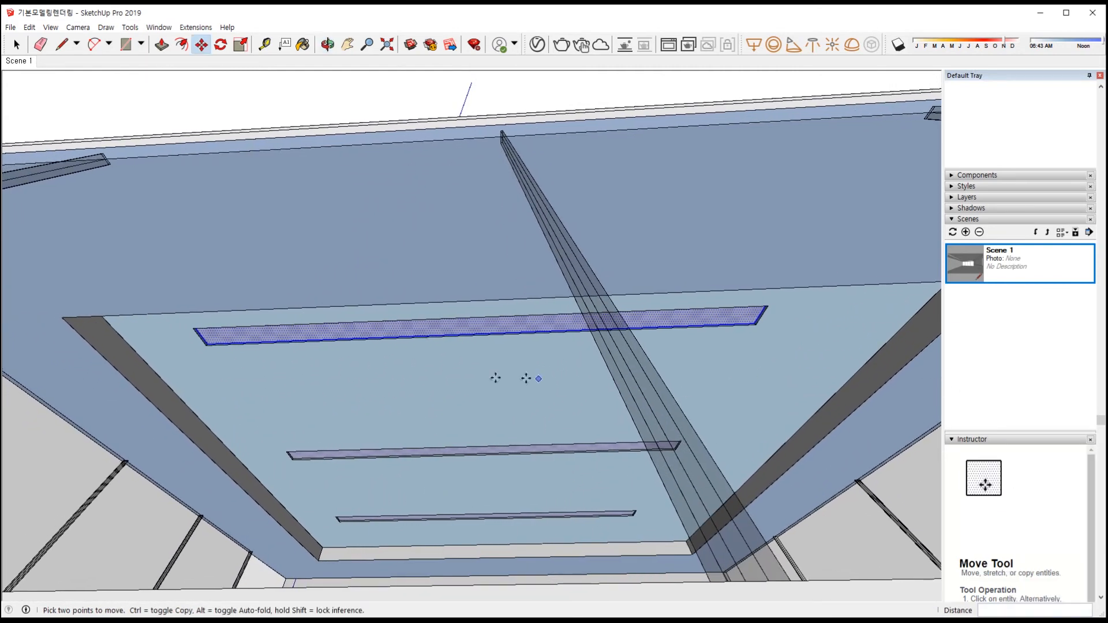
{"action": "key", "text": "space"}
{"action": "left_click_drag", "start_coordinate": [202, 329], "coordinate": [821, 522]}
{"action": "left_click_drag", "start_coordinate": [175, 249], "coordinate": [781, 531]}
{"action": "key", "text": "m"}
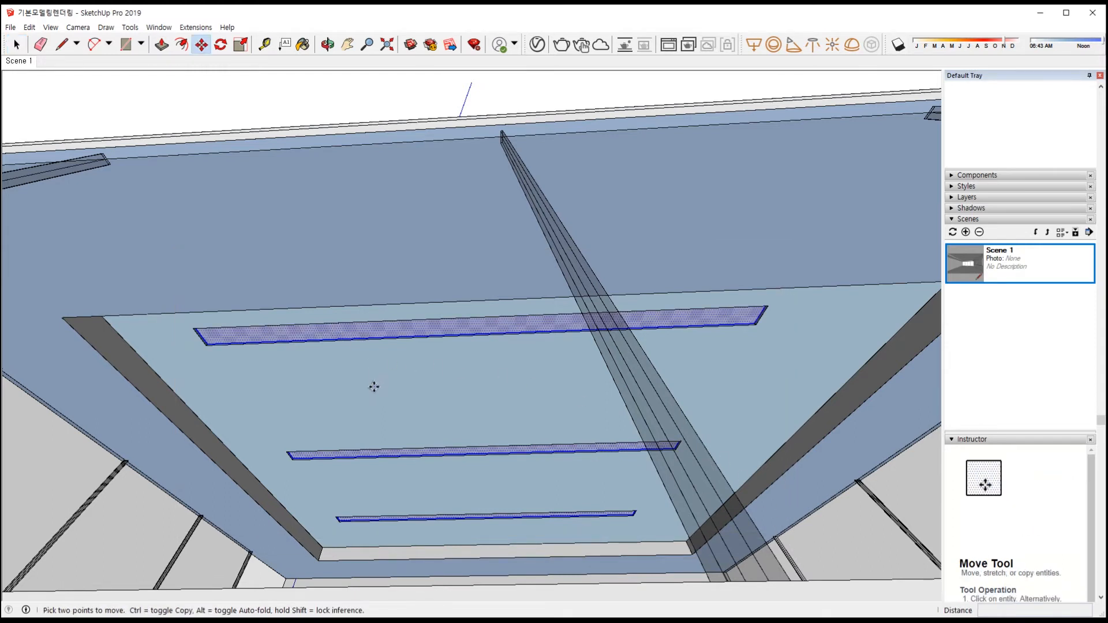
{"action": "left_click", "coordinate": [360, 387]}
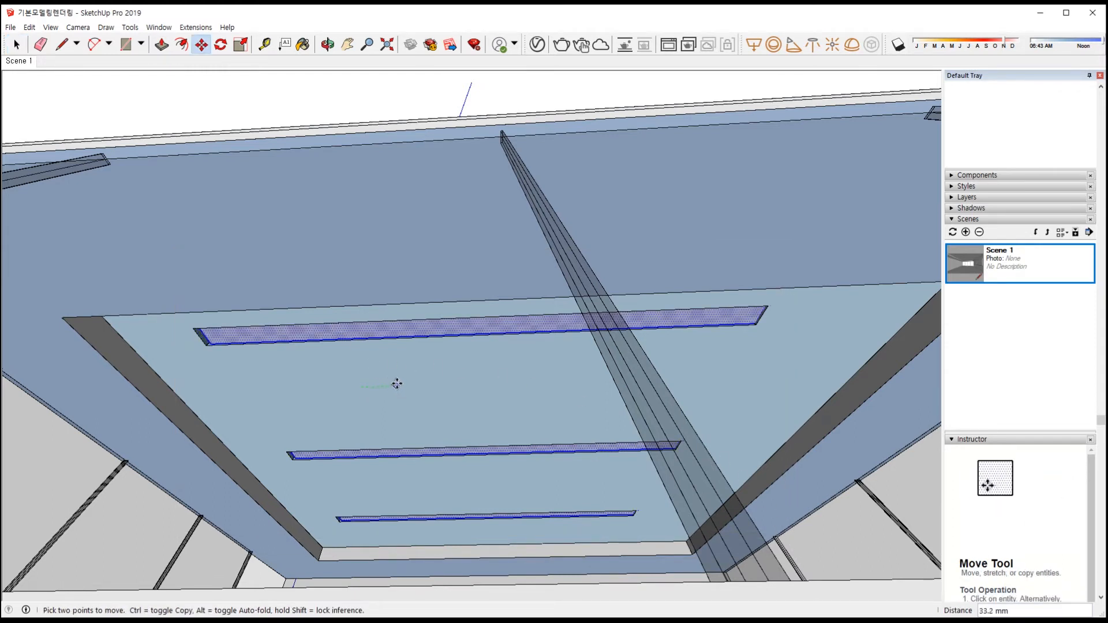
{"action": "scroll", "coordinate": [542, 379], "scroll_direction": "up", "scroll_amount": 4}
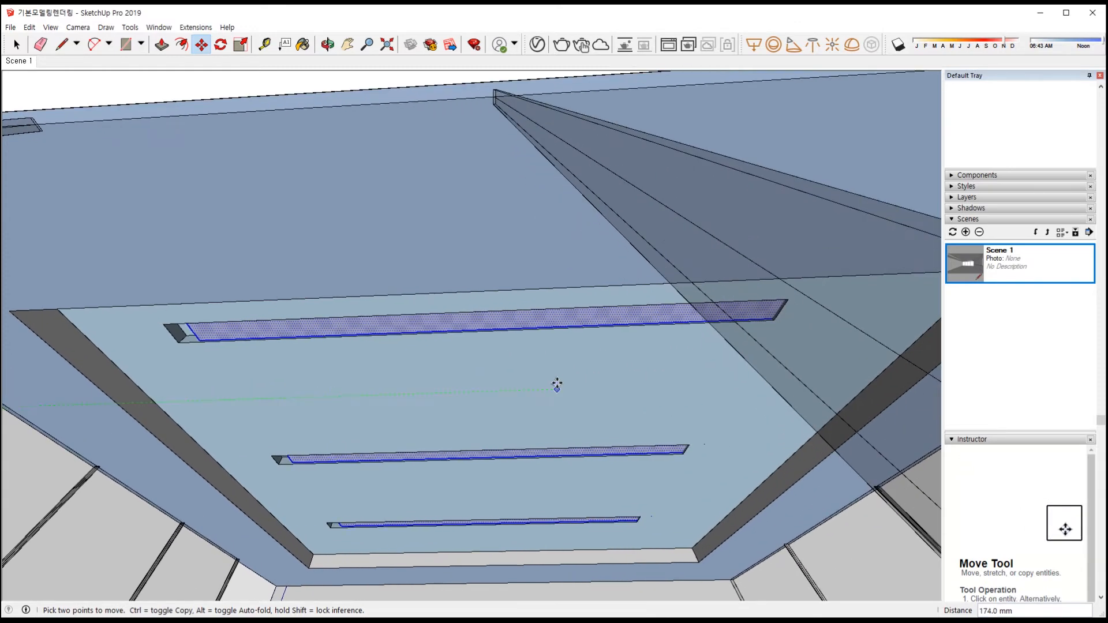
{"action": "scroll", "coordinate": [560, 390], "scroll_direction": "up", "scroll_amount": 2}
{"action": "scroll", "coordinate": [560, 393], "scroll_direction": "down", "scroll_amount": 2}
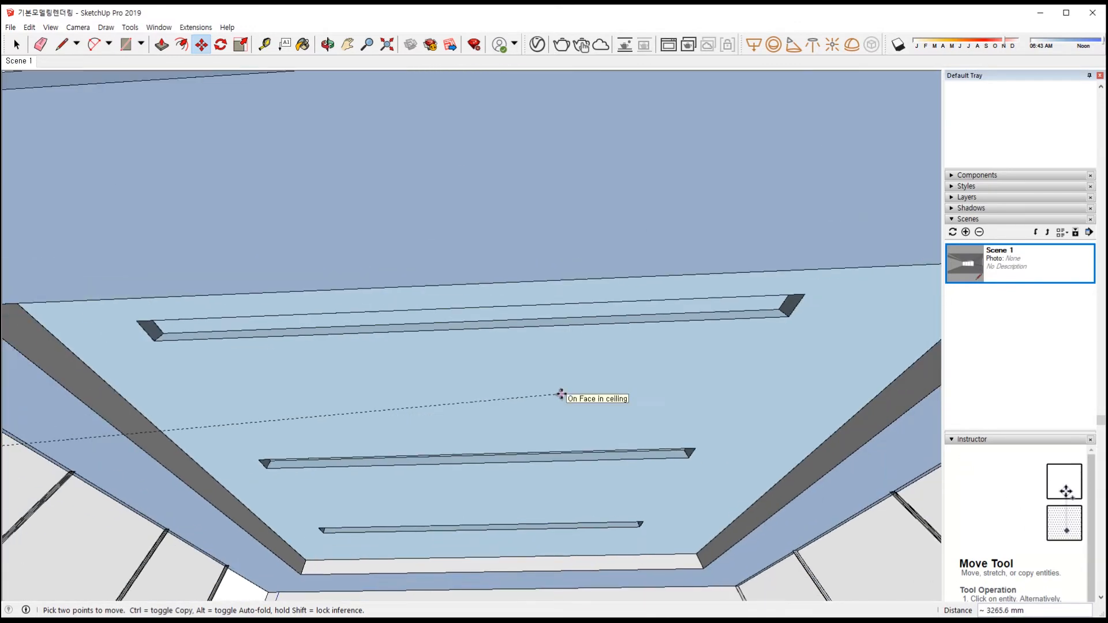
{"action": "key", "text": "Escape"}
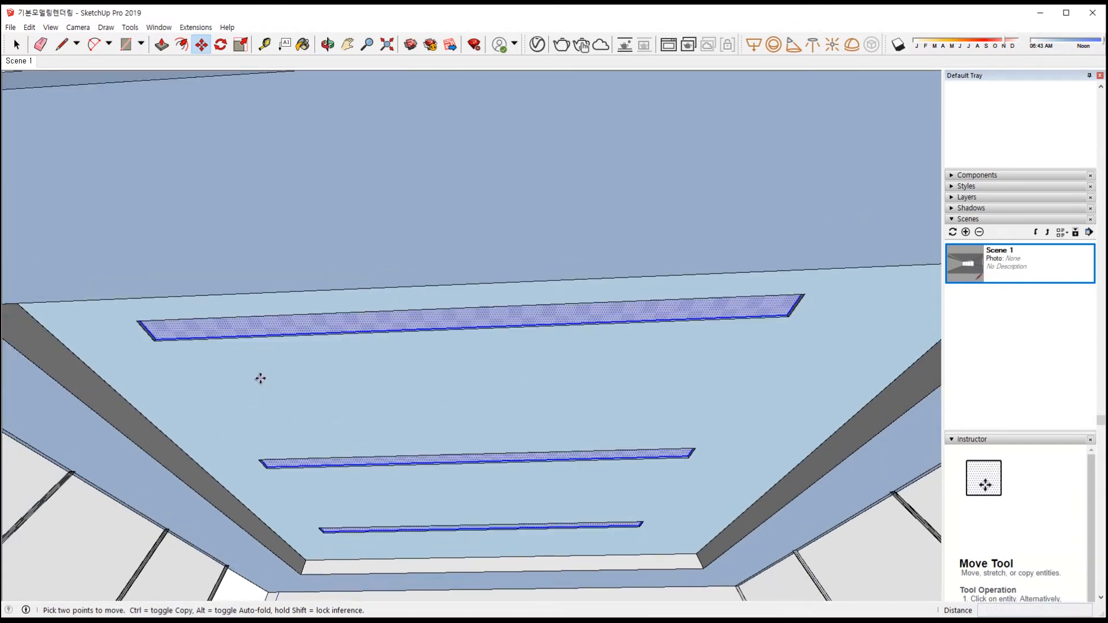
Move the three selected panels 200 mm along the length of the slots
{"action": "left_click", "coordinate": [260, 379]}
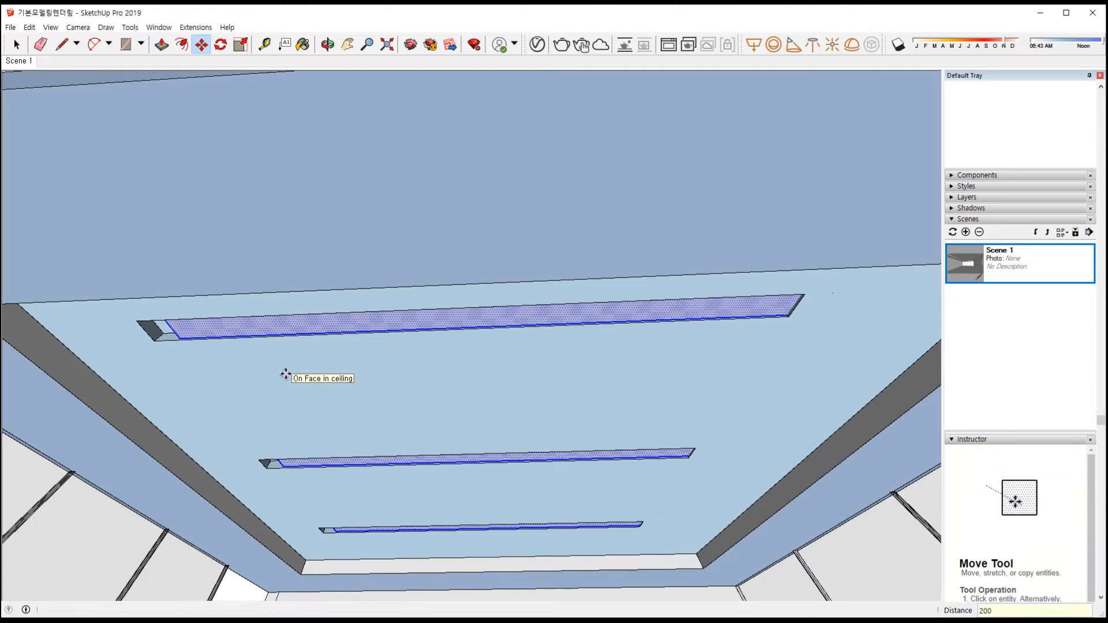
{"action": "key", "text": "space"}
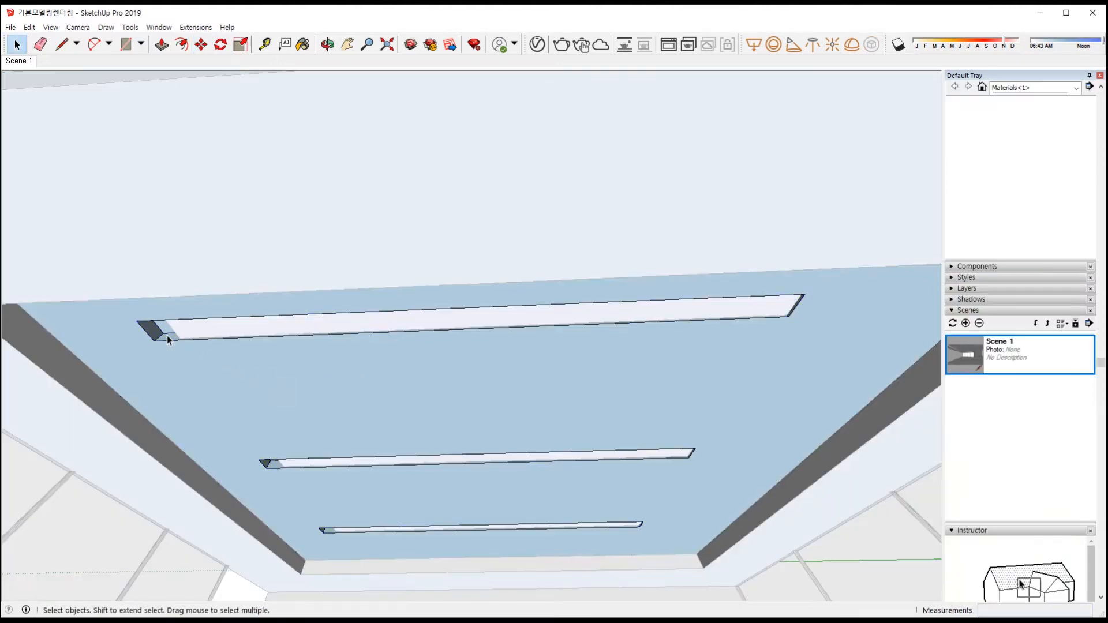
Select the three slot recesses inside the ceiling component and move them 200 mm along the green axis to match the panels
{"action": "double_click", "coordinate": [168, 334]}
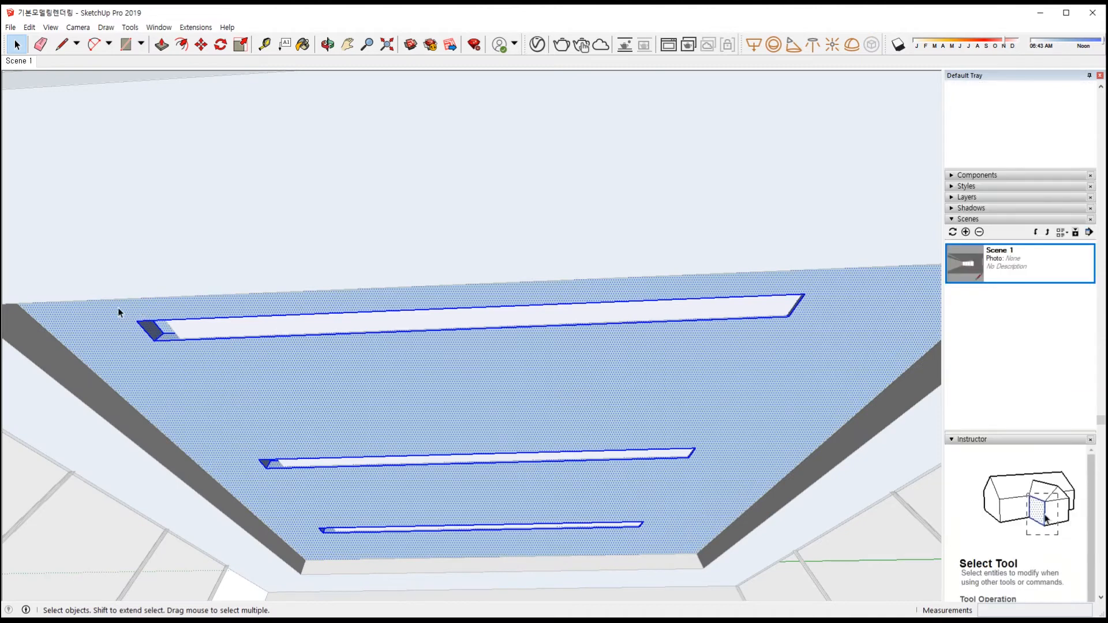
{"action": "left_click_drag", "start_coordinate": [107, 232], "coordinate": [840, 542]}
{"action": "key", "text": "m"}
{"action": "left_click", "coordinate": [613, 408]}
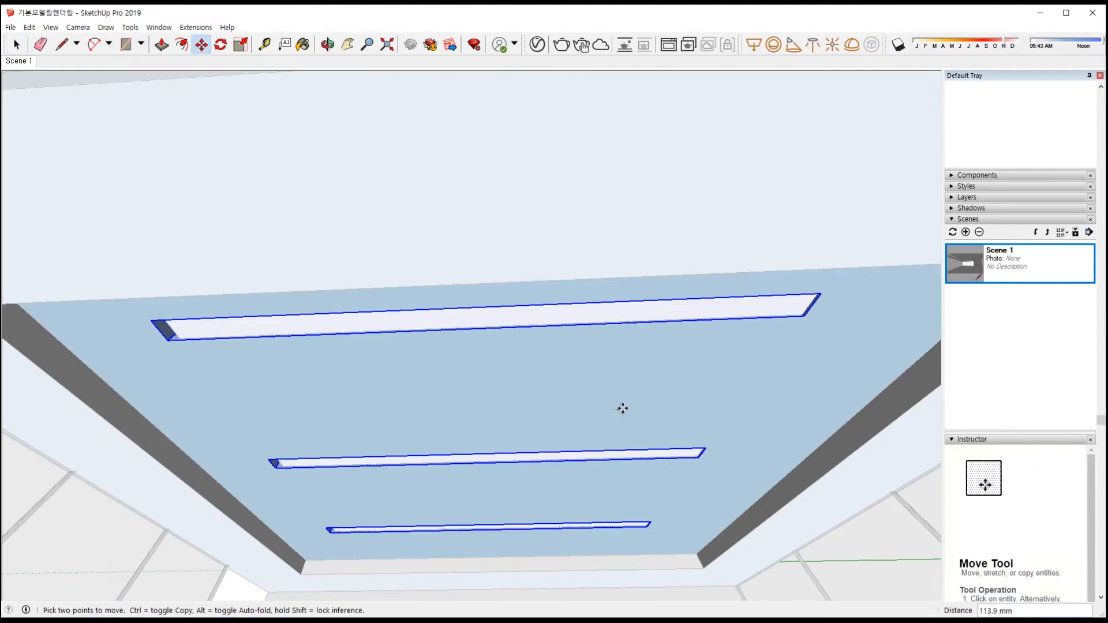
{"action": "type", "text": "200"}
{"action": "key", "text": "Return"}
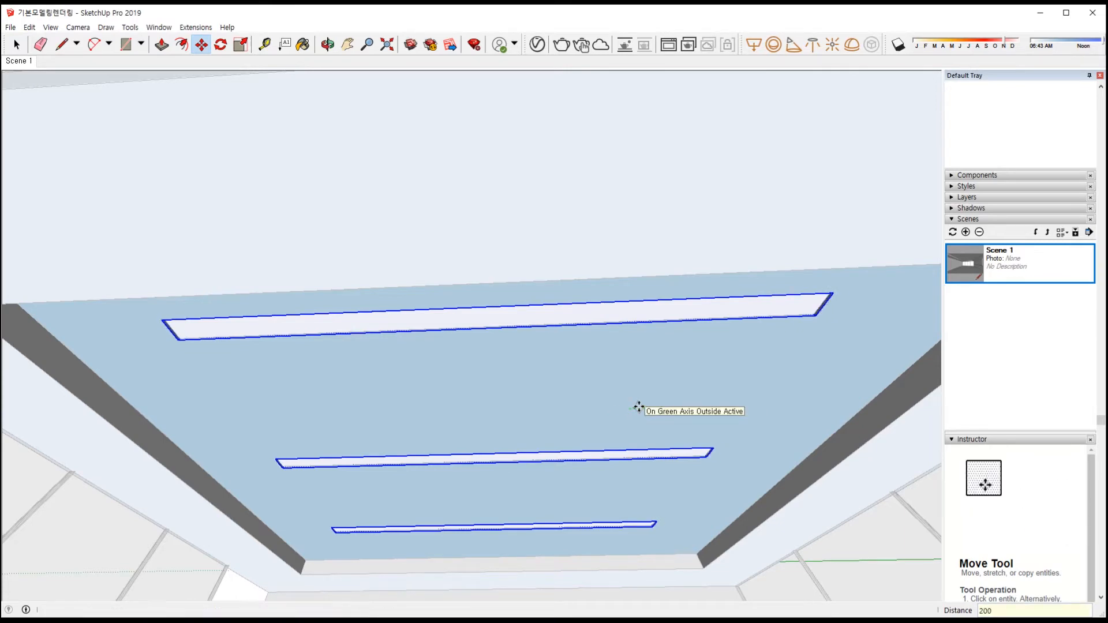
{"action": "key", "text": "ctrl+t"}
{"action": "key", "text": "space"}
Draw a V-Ray Rectangle Light over about half of one ceiling slot's panel, slightly inside the panel's edges
{"action": "middle_click_drag", "start_coordinate": [491, 487], "coordinate": [675, 565]}
{"action": "scroll", "coordinate": [580, 437], "scroll_direction": "down", "scroll_amount": 5}
{"action": "middle_click_drag", "start_coordinate": [442, 286], "coordinate": [667, 224], "text": "shift"}
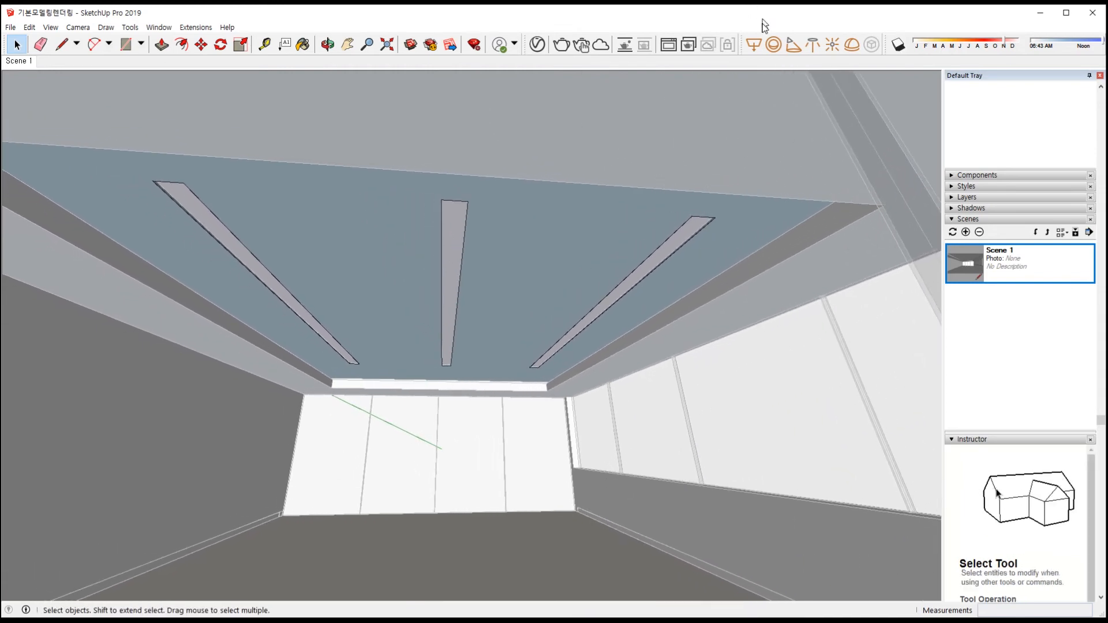
{"action": "left_click", "coordinate": [754, 47]}
{"action": "middle_click_drag", "start_coordinate": [186, 231], "coordinate": [641, 187]}
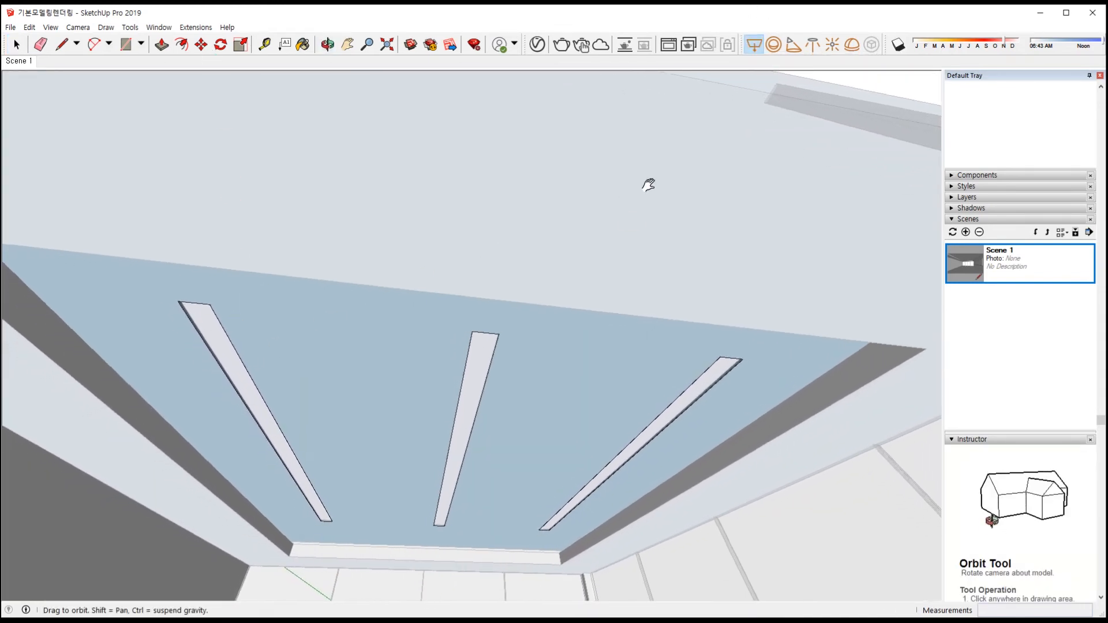
{"action": "key", "text": "o"}
{"action": "left_click_drag", "start_coordinate": [297, 416], "coordinate": [422, 360]}
{"action": "middle_click_drag", "start_coordinate": [422, 360], "coordinate": [423, 402]}
{"action": "middle_click_drag", "start_coordinate": [169, 406], "coordinate": [502, 388]}
{"action": "scroll", "coordinate": [519, 346], "scroll_direction": "up", "scroll_amount": 4}
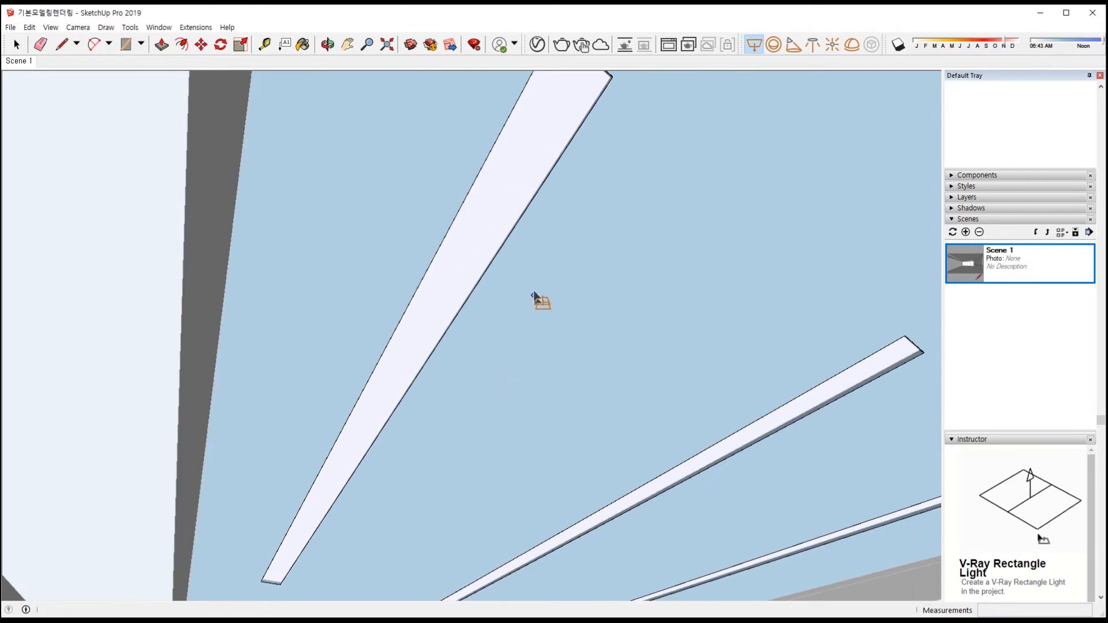
{"action": "scroll", "coordinate": [520, 321], "scroll_direction": "down", "scroll_amount": 2}
{"action": "middle_click_drag", "start_coordinate": [561, 127], "coordinate": [632, 178]}
{"action": "scroll", "coordinate": [606, 171], "scroll_direction": "up", "scroll_amount": 1}
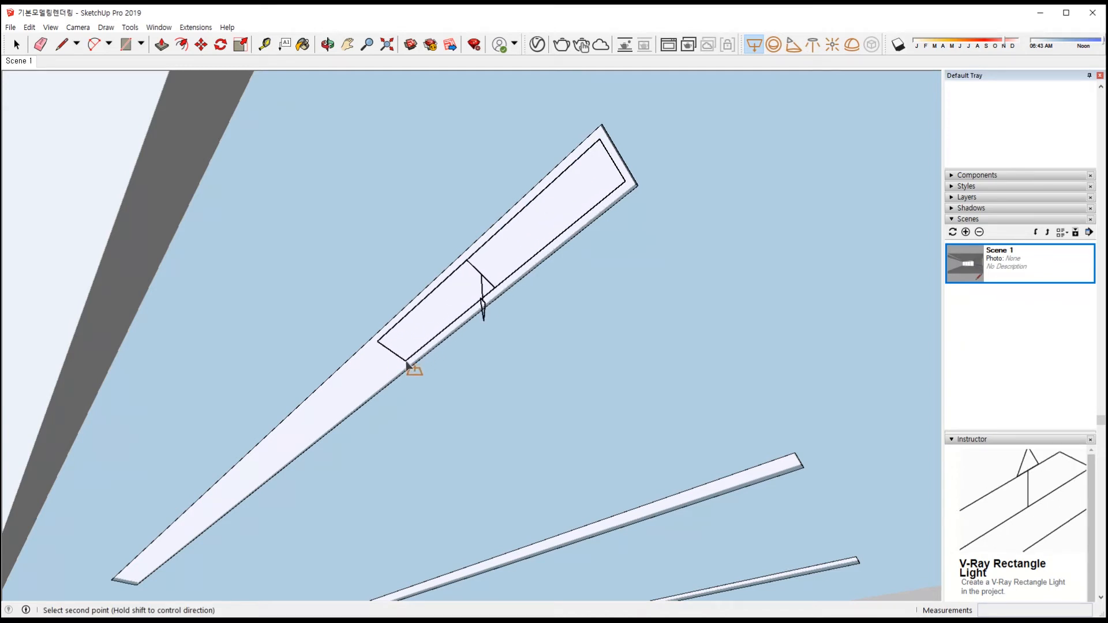
{"action": "left_click", "coordinate": [408, 365]}
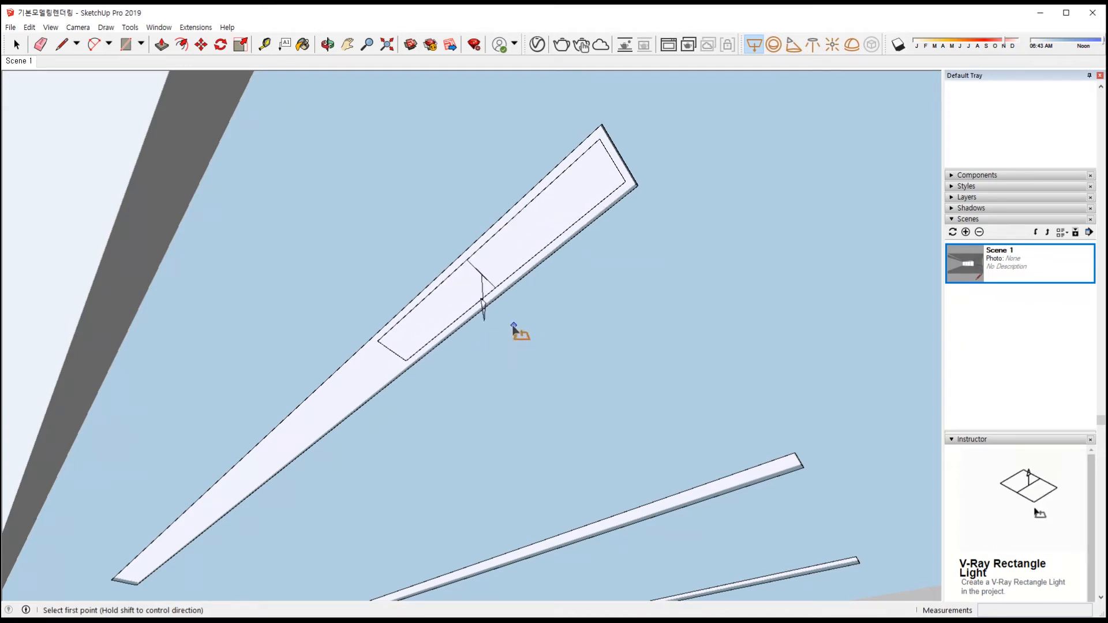
{"action": "left_click", "coordinate": [487, 295]}
{"action": "key", "text": "m"}
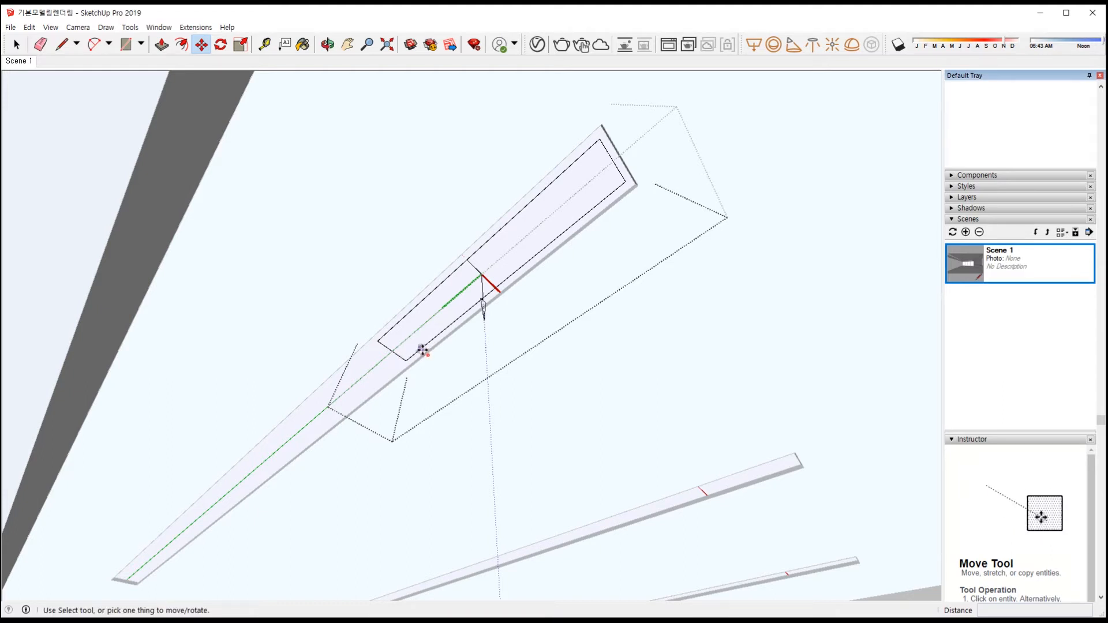
{"action": "key", "text": "space"}
{"action": "left_click", "coordinate": [525, 318]}
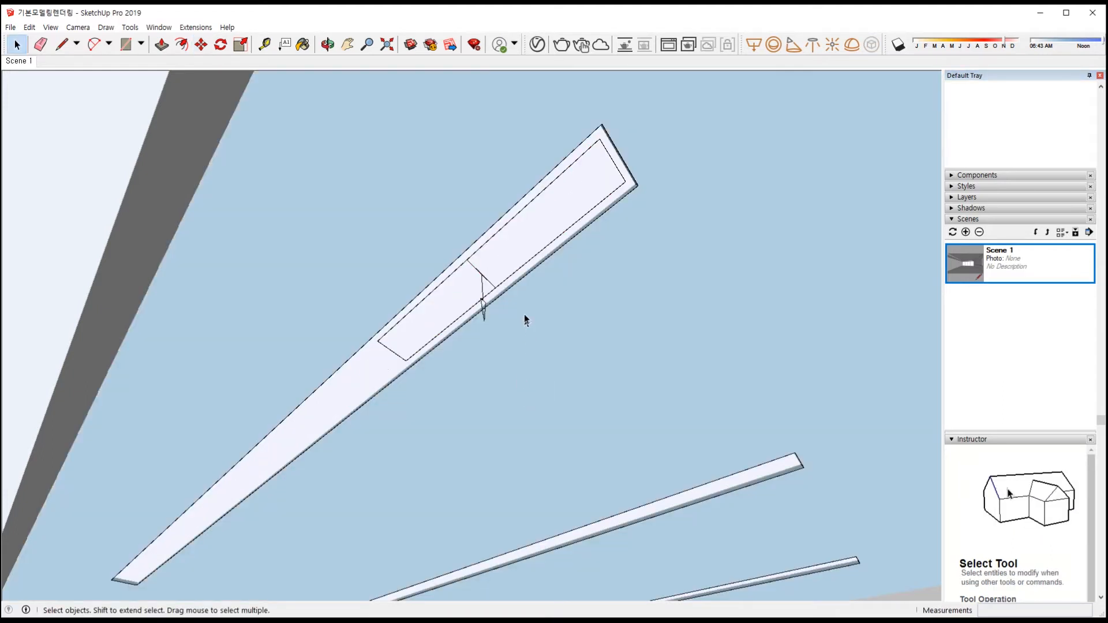
Copy the V-Ray rectangle light twice along the ceiling slot, placing the first copy about 1087 mm from the original
{"action": "left_click", "coordinate": [486, 284]}
{"action": "key", "text": "m"}
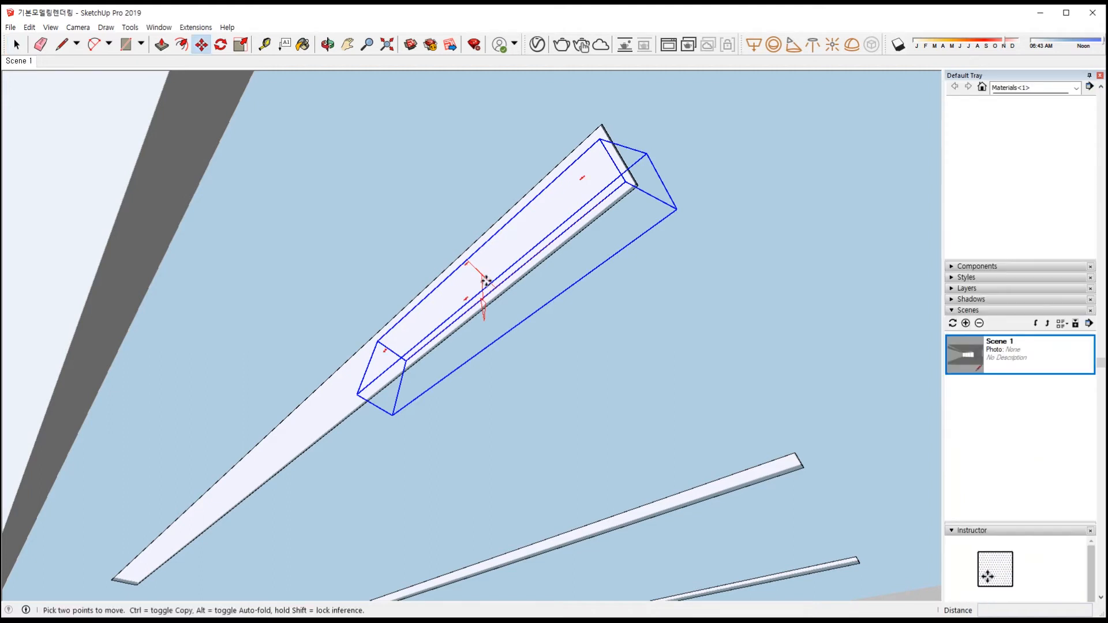
{"action": "left_click", "coordinate": [485, 283]}
{"action": "key", "text": "ctrl"}
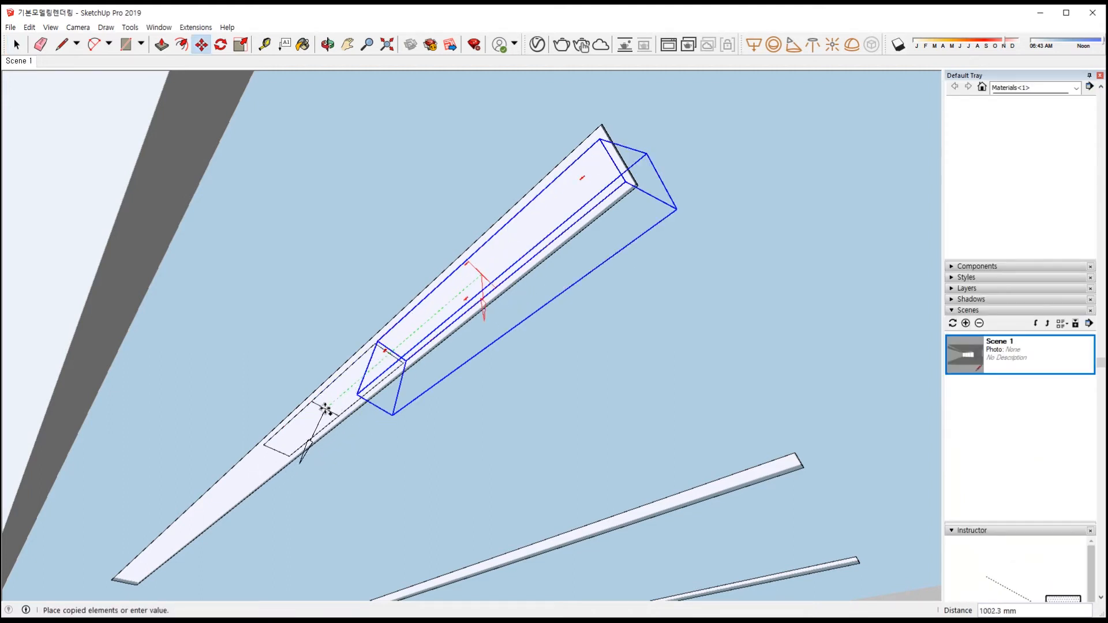
{"action": "left_click", "coordinate": [316, 417]}
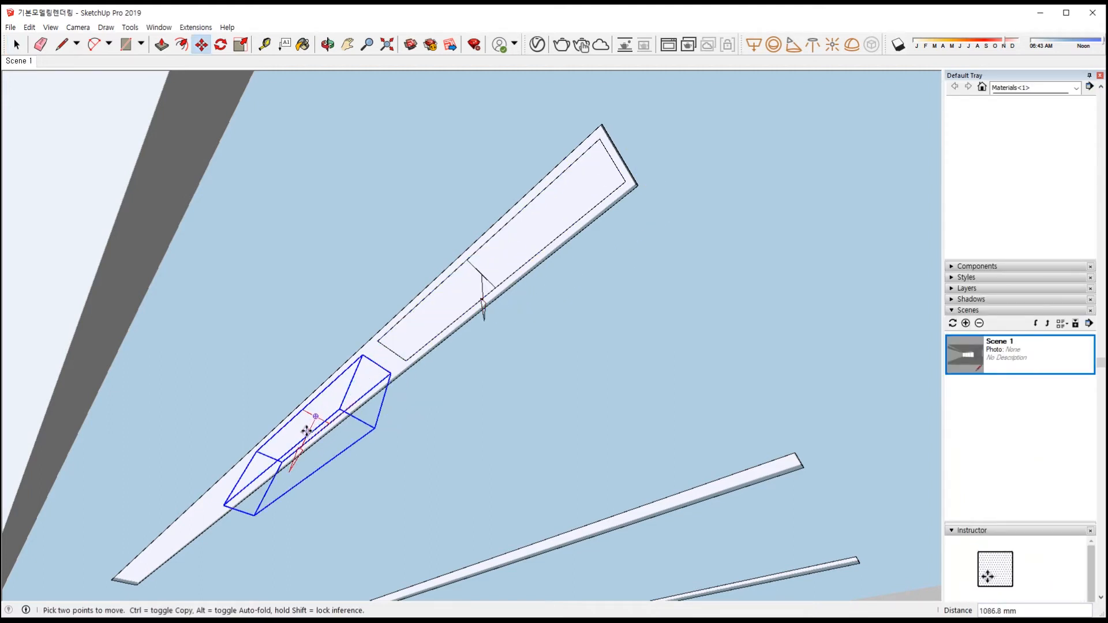
{"action": "scroll", "coordinate": [571, 382], "scroll_direction": "up", "scroll_amount": 5}
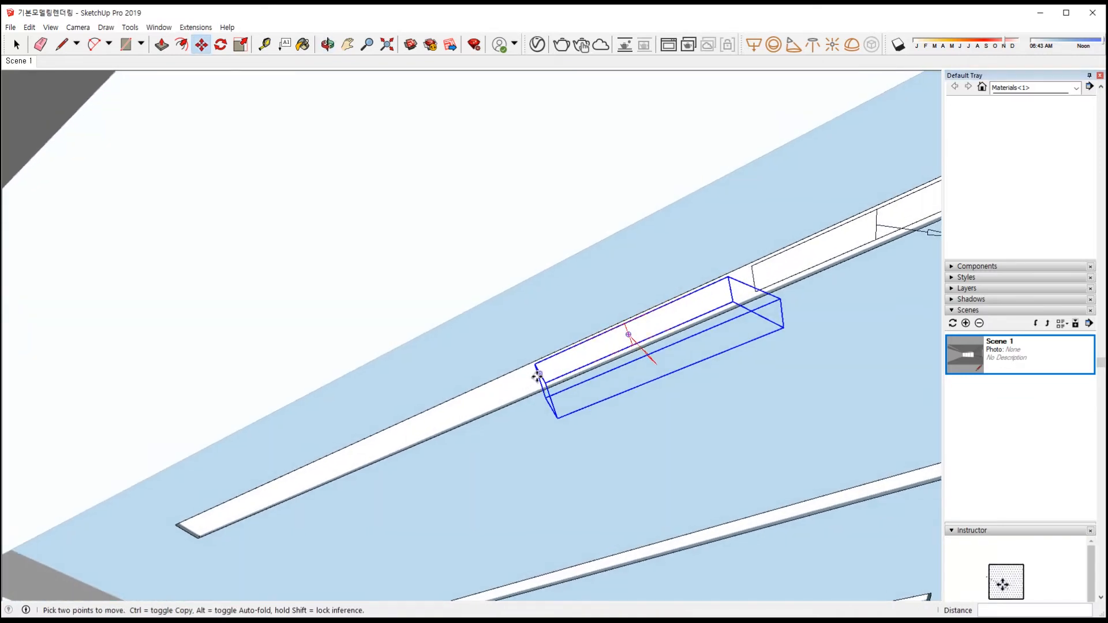
{"action": "left_click", "coordinate": [526, 382]}
{"action": "key", "text": "ctrl"}
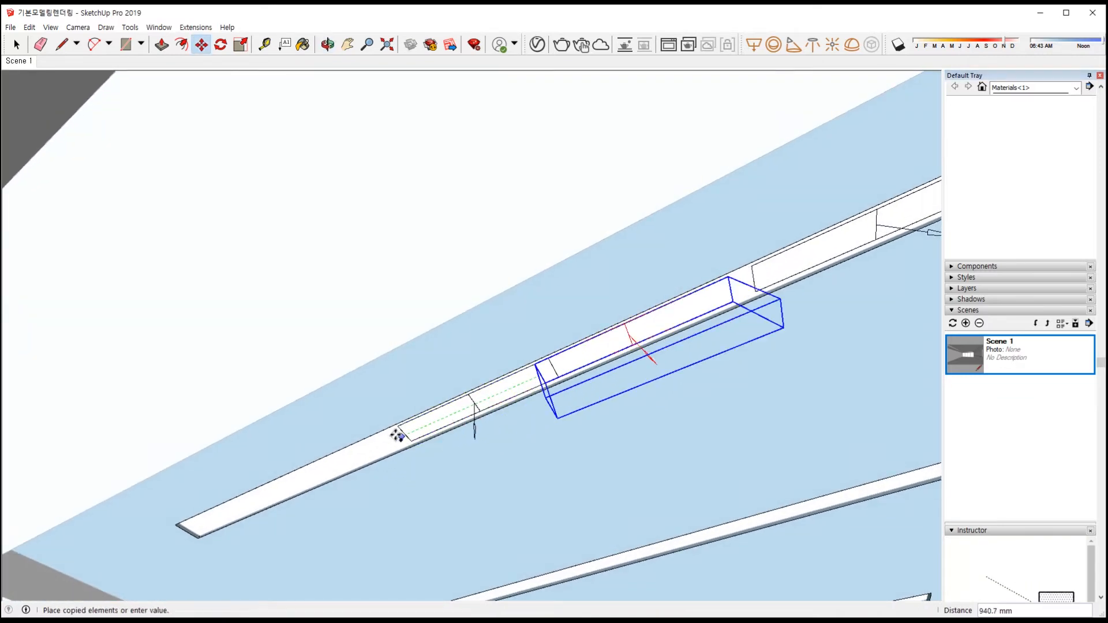
{"action": "left_click", "coordinate": [375, 444]}
Add two more copies of the light towards the slot's far end, spaced about 1026 mm and about 1100 mm apart
{"action": "middle_click_drag", "start_coordinate": [378, 449], "coordinate": [579, 398], "text": "shift"}
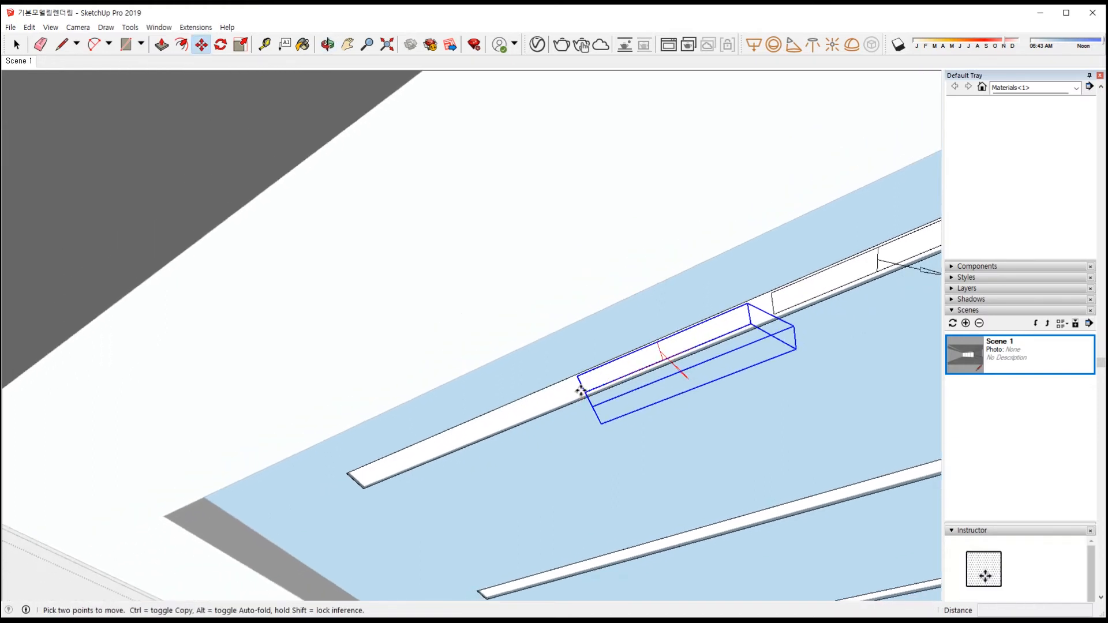
{"action": "left_click", "coordinate": [580, 392]}
{"action": "key", "text": "ctrl"}
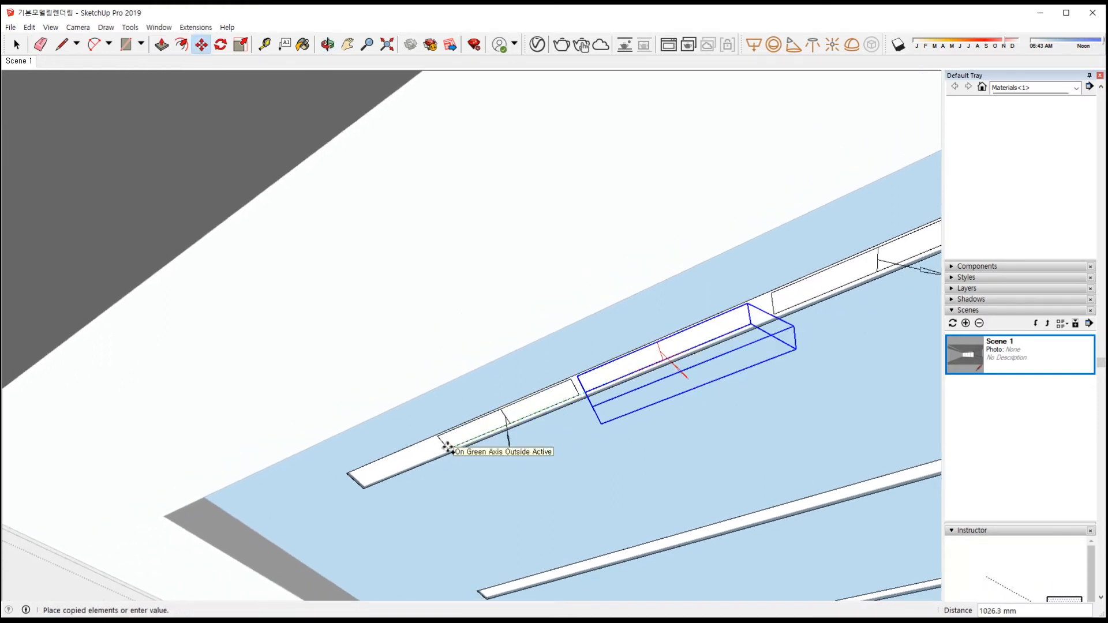
{"action": "left_click", "coordinate": [448, 447]}
{"action": "scroll", "coordinate": [600, 421], "scroll_direction": "up", "scroll_amount": 5}
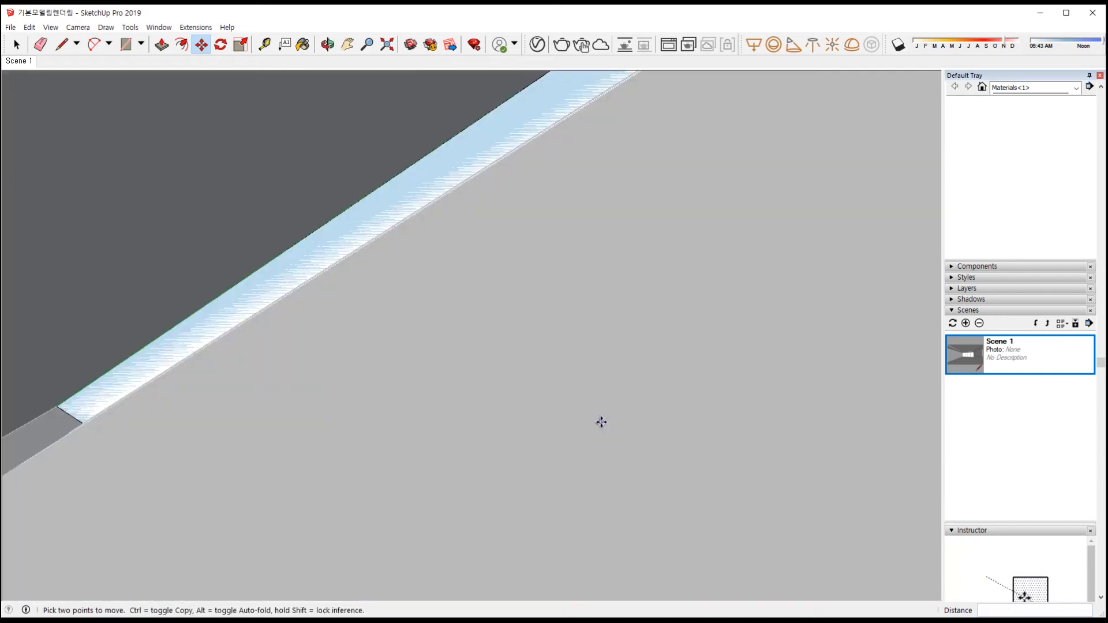
{"action": "scroll", "coordinate": [600, 419], "scroll_direction": "down", "scroll_amount": 8}
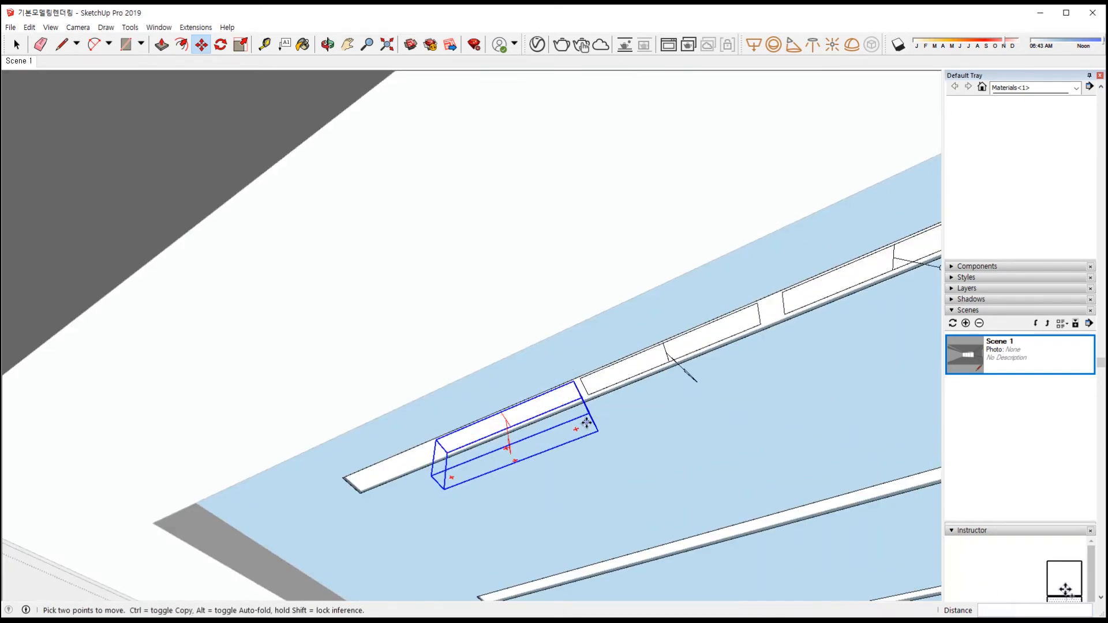
{"action": "middle_click_drag", "start_coordinate": [683, 399], "coordinate": [677, 365]}
{"action": "left_click", "coordinate": [560, 372]}
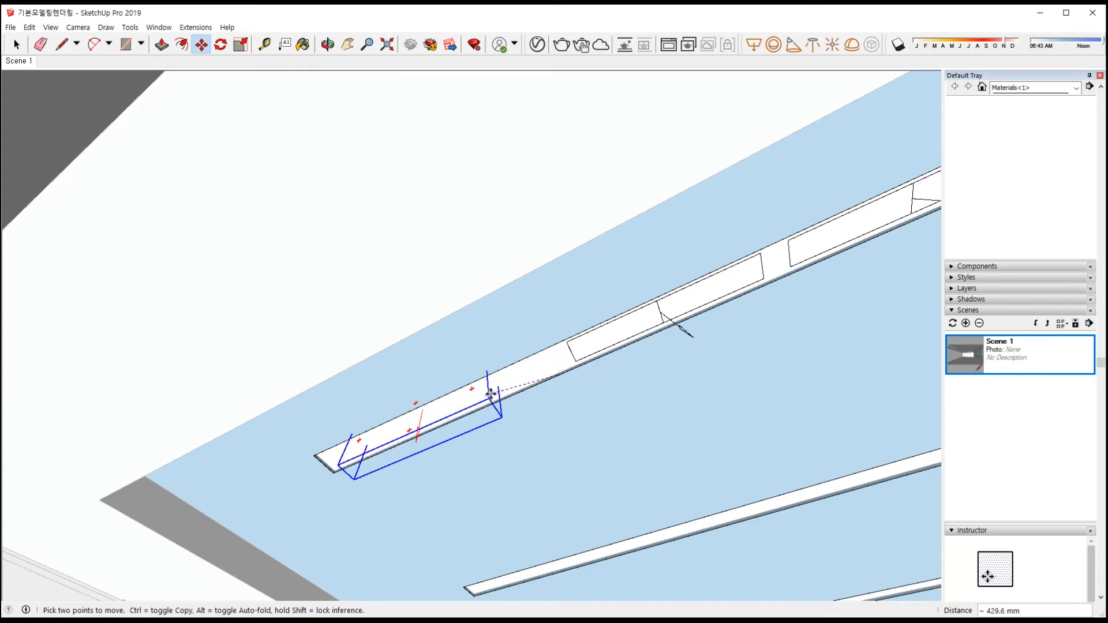
{"action": "key", "text": "ctrl"}
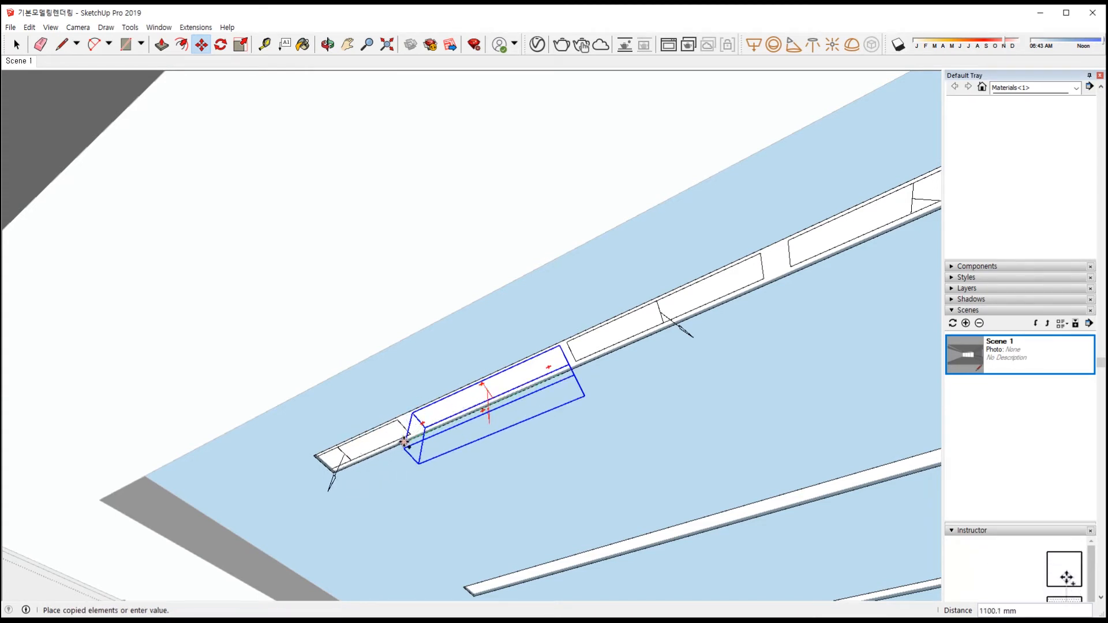
{"action": "left_click", "coordinate": [408, 440]}
Select all five rectangle lights in the ceiling slot together
{"action": "key", "text": "space"}
{"action": "middle_click_drag", "start_coordinate": [663, 408], "coordinate": [534, 434]}
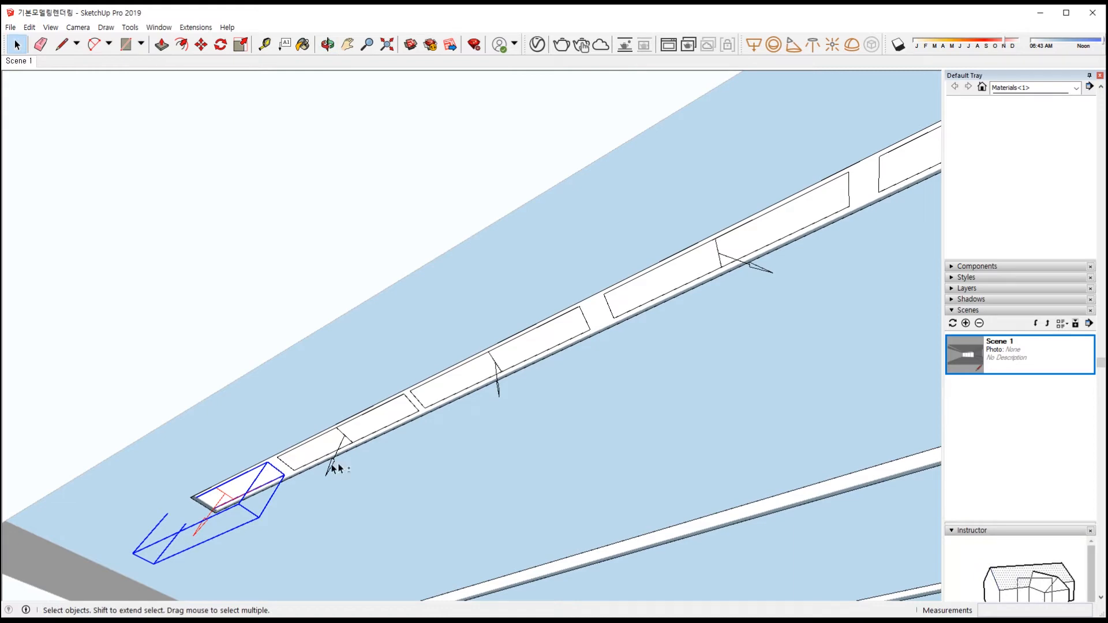
{"action": "left_click", "coordinate": [410, 460]}
{"action": "left_click", "coordinate": [270, 477]}
{"action": "double_click", "coordinate": [271, 470]}
{"action": "left_click", "coordinate": [272, 467]}
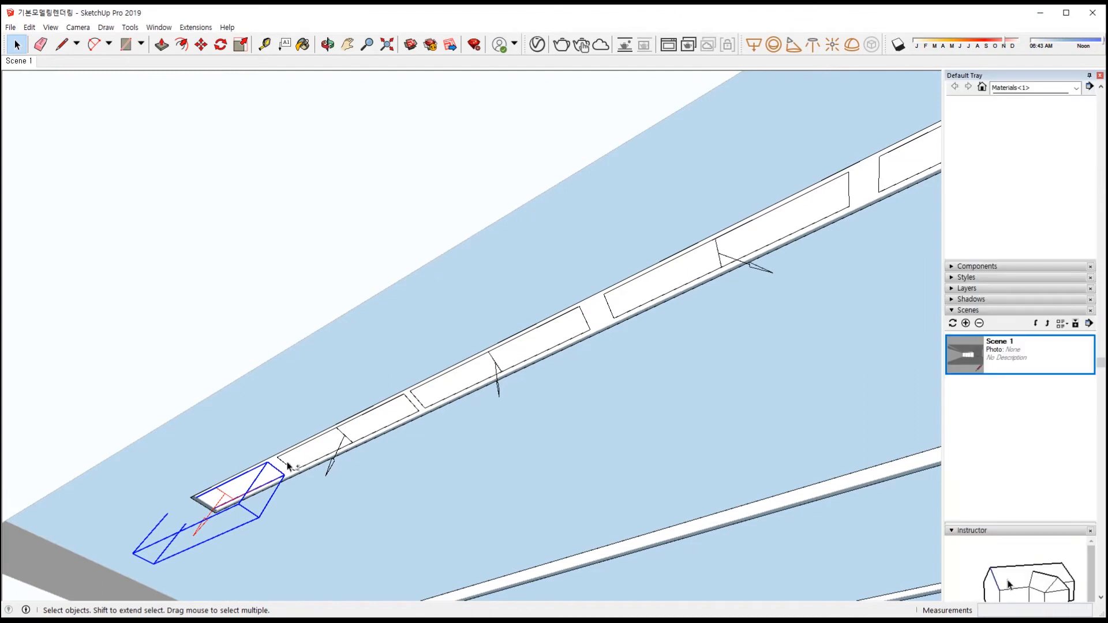
{"action": "left_click", "coordinate": [287, 466], "text": "ctrl"}
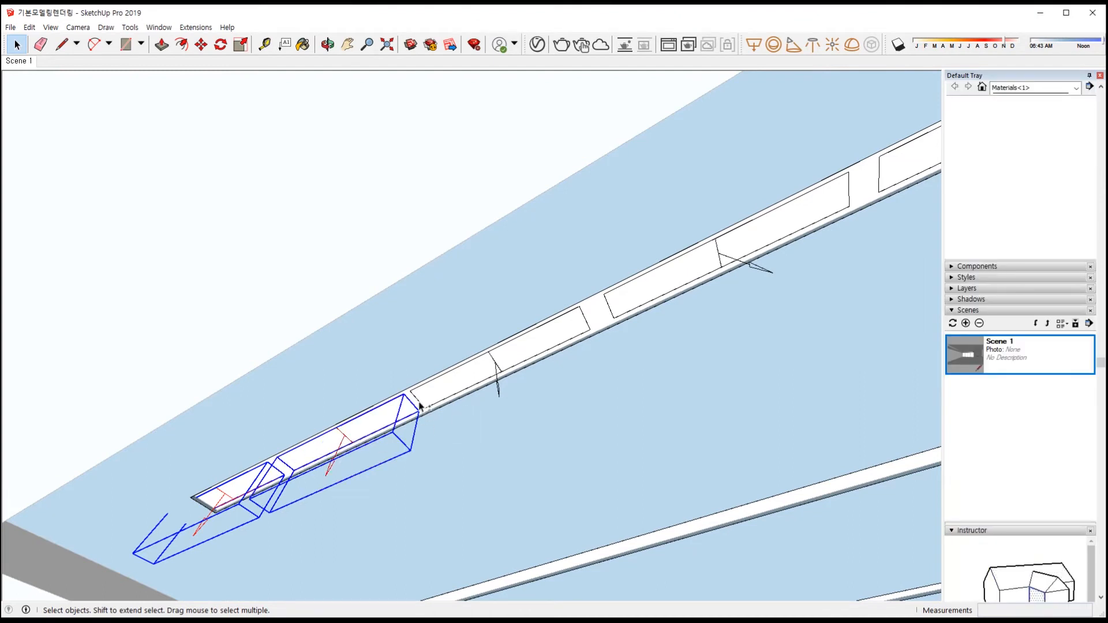
{"action": "left_click", "coordinate": [453, 406], "text": "ctrl"}
{"action": "left_click", "coordinate": [610, 313], "text": "ctrl"}
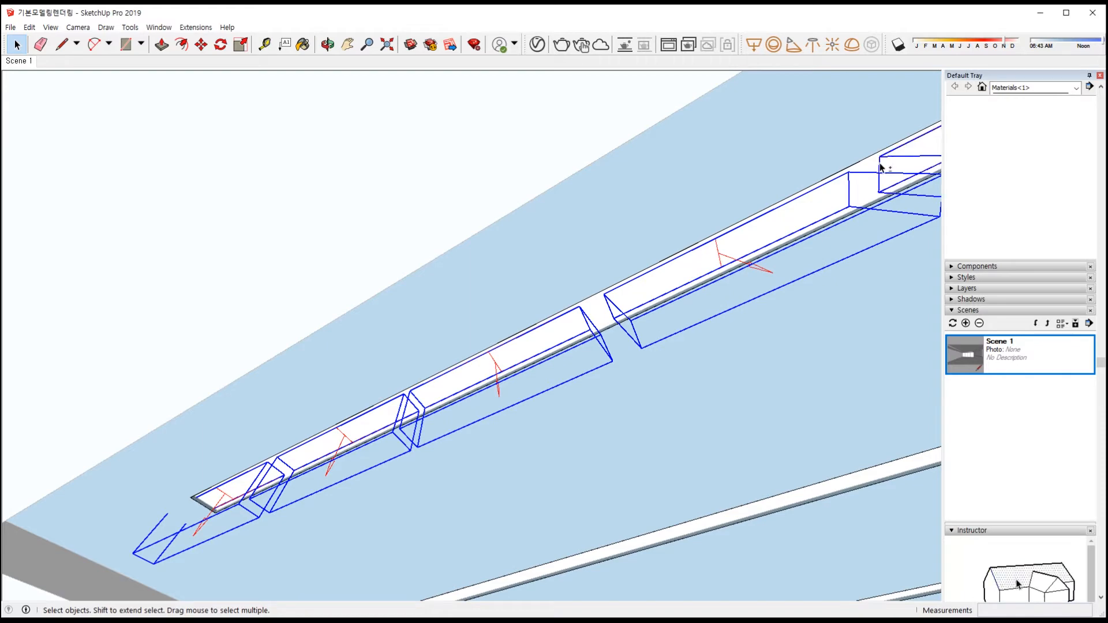
Move the five lights about 116 mm along the length of the slot
{"action": "scroll", "coordinate": [831, 300], "scroll_direction": "down", "scroll_amount": 2}
{"action": "middle_click_drag", "start_coordinate": [833, 298], "coordinate": [549, 366]}
{"action": "key", "text": "m"}
{"action": "left_click", "coordinate": [546, 368]}
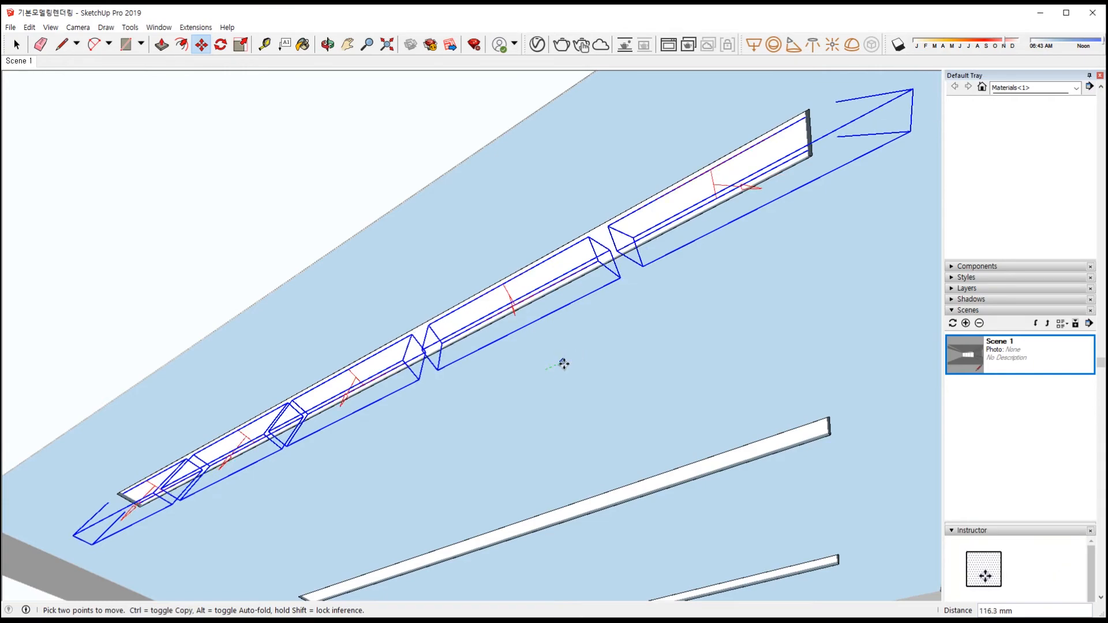
{"action": "middle_click_drag", "start_coordinate": [586, 362], "coordinate": [304, 445]}
{"action": "middle_click_drag", "start_coordinate": [504, 427], "coordinate": [438, 431]}
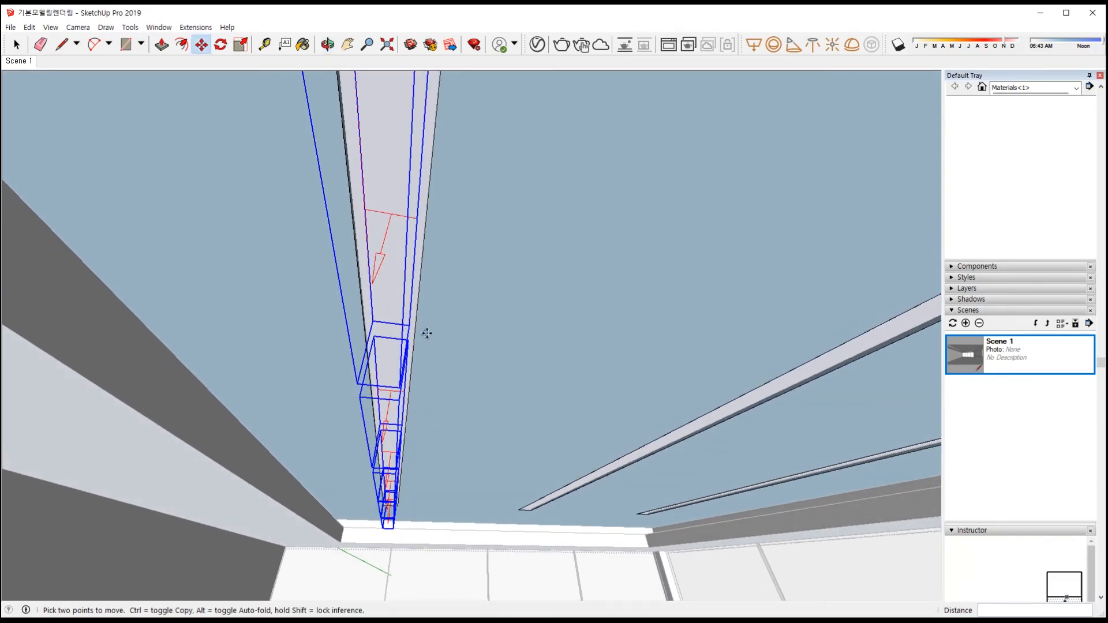
Raise the five lights vertically along the blue axis by about 353 mm
{"action": "left_click", "coordinate": [460, 384]}
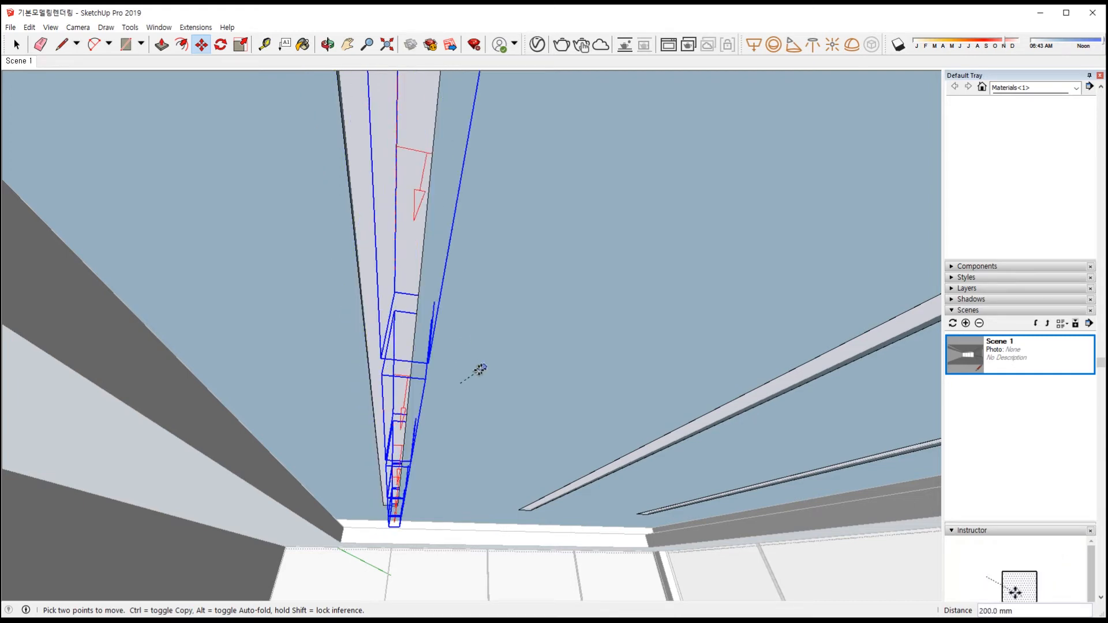
{"action": "middle_click_drag", "start_coordinate": [471, 366], "coordinate": [470, 404]}
{"action": "scroll", "coordinate": [486, 431], "scroll_direction": "up", "scroll_amount": 6}
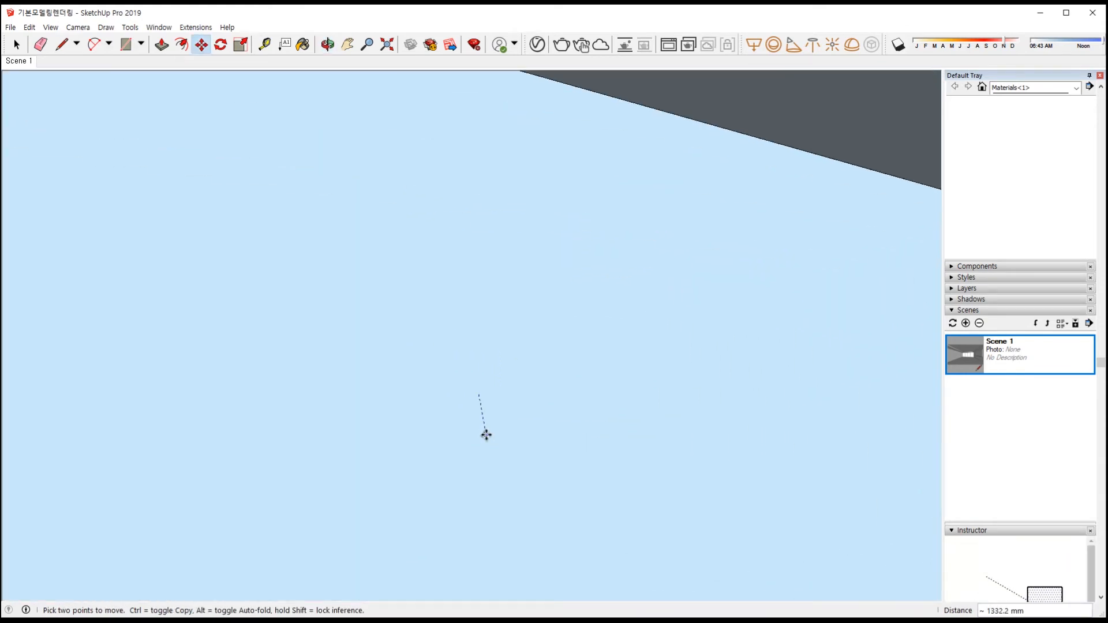
{"action": "scroll", "coordinate": [487, 433], "scroll_direction": "down", "scroll_amount": 5}
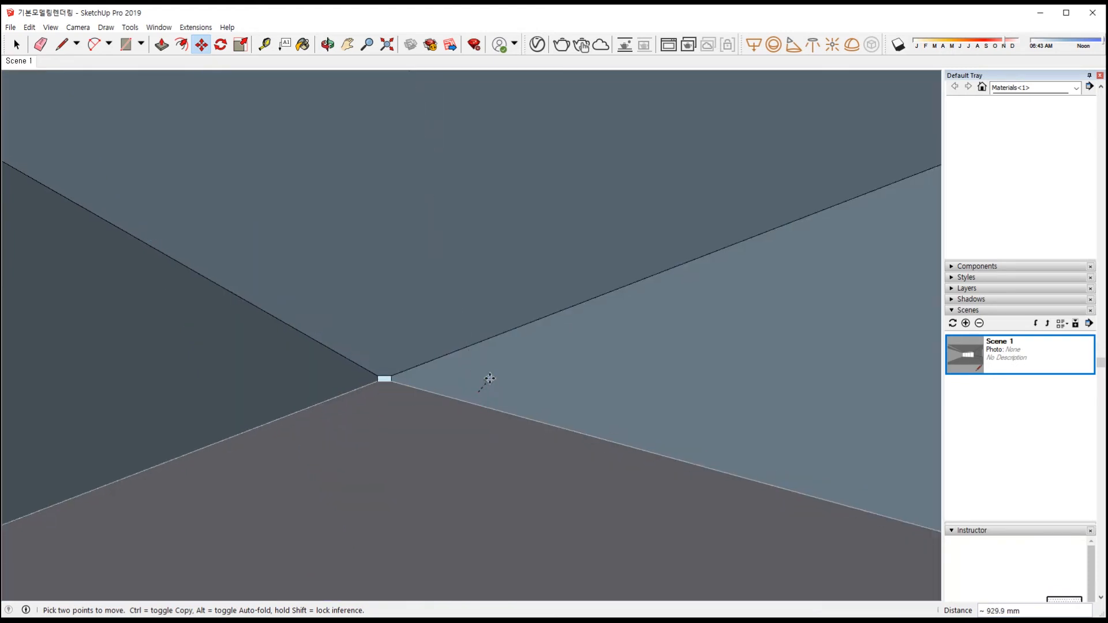
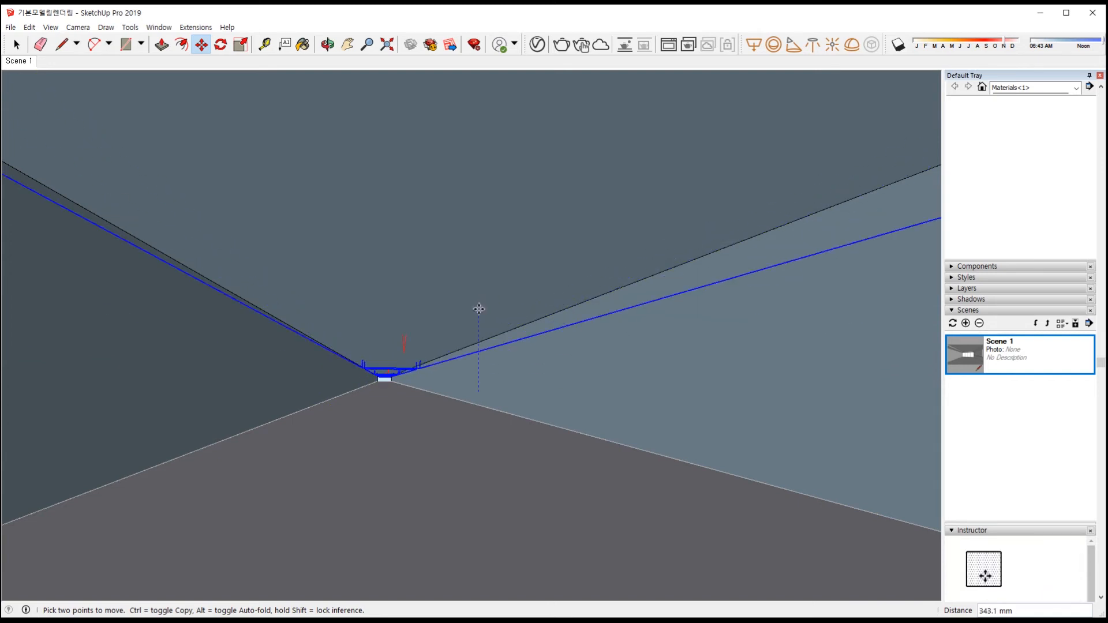
{"action": "left_click", "coordinate": [478, 307]}
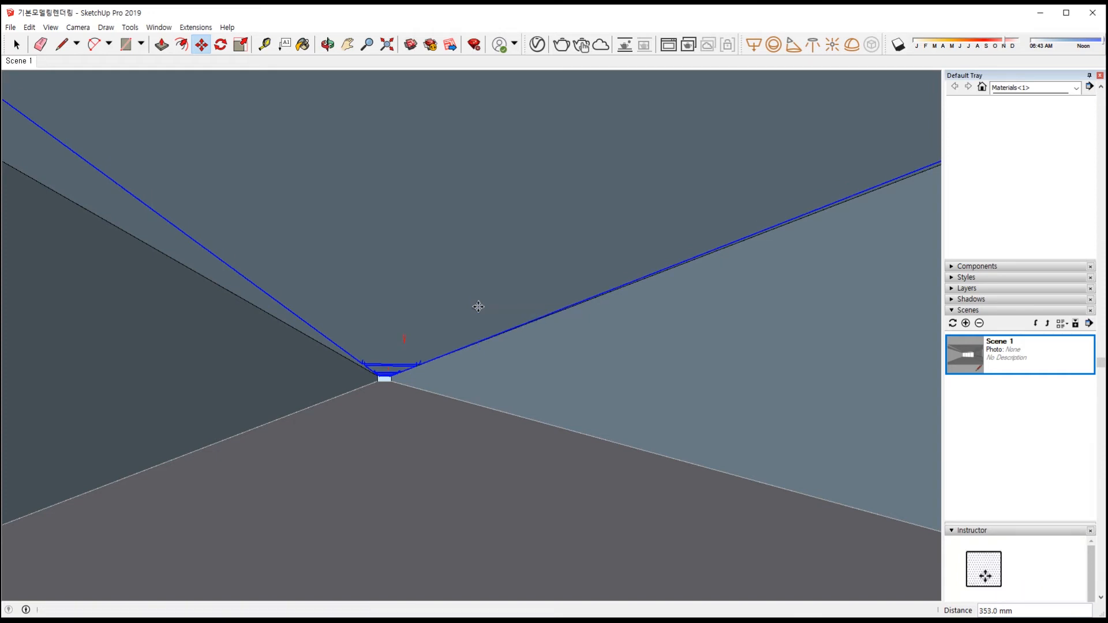
Lower the five lights about 277 mm along the blue axis so they sit inside the upper part of the slot recess
{"action": "scroll", "coordinate": [481, 376], "scroll_direction": "down", "scroll_amount": 10}
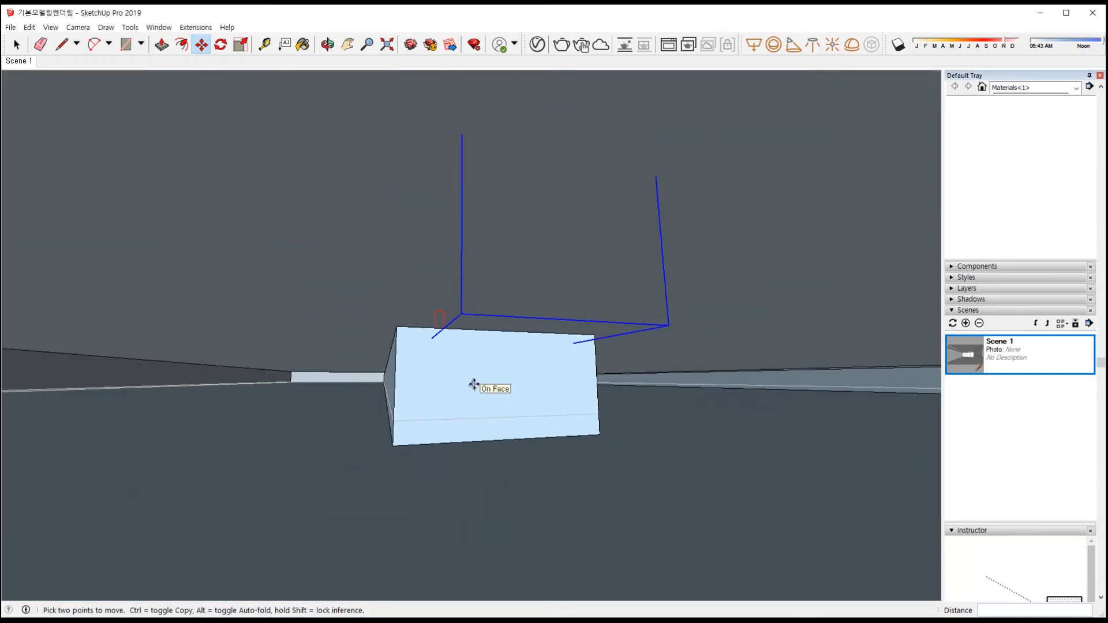
{"action": "middle_click_drag", "start_coordinate": [473, 384], "coordinate": [508, 469]}
{"action": "middle_click_drag", "start_coordinate": [512, 459], "coordinate": [521, 459]}
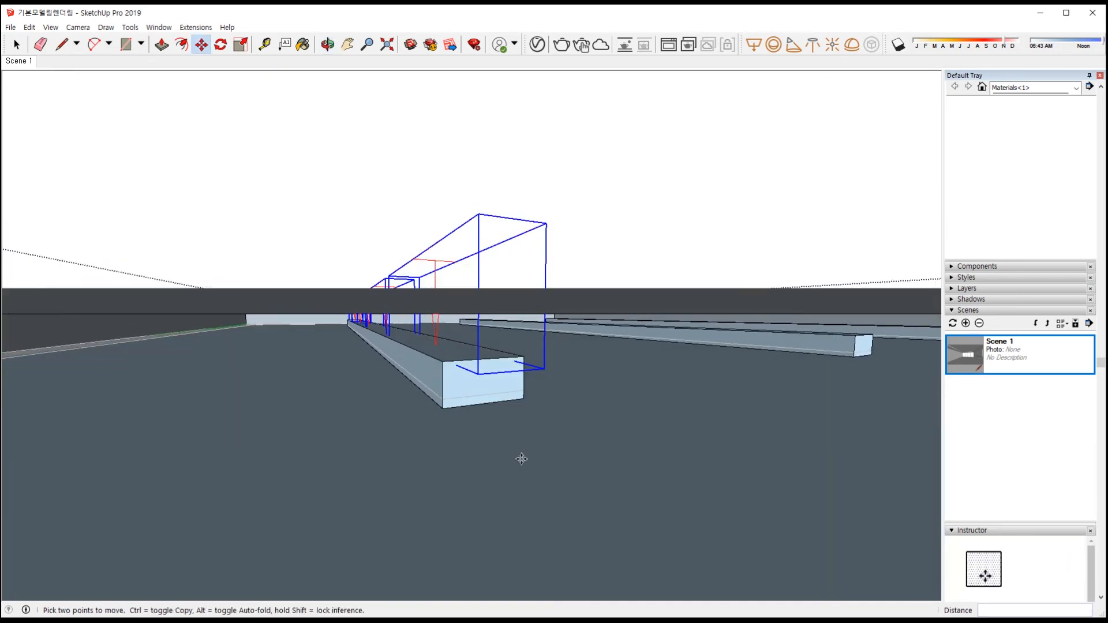
{"action": "left_click", "coordinate": [479, 214]}
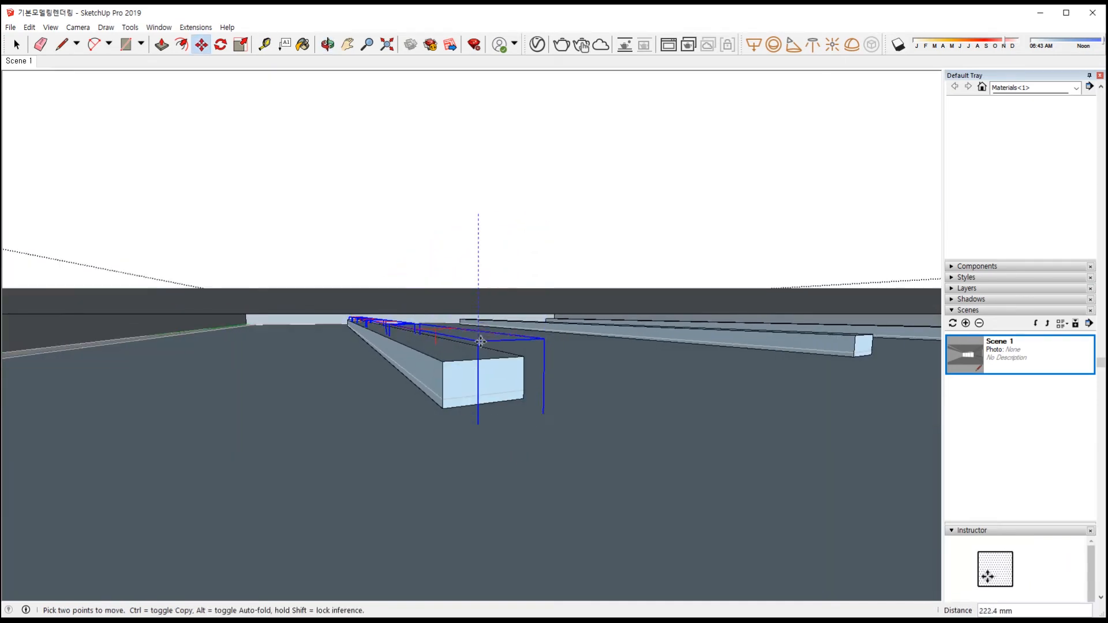
{"action": "middle_click_drag", "start_coordinate": [479, 374], "coordinate": [488, 390]}
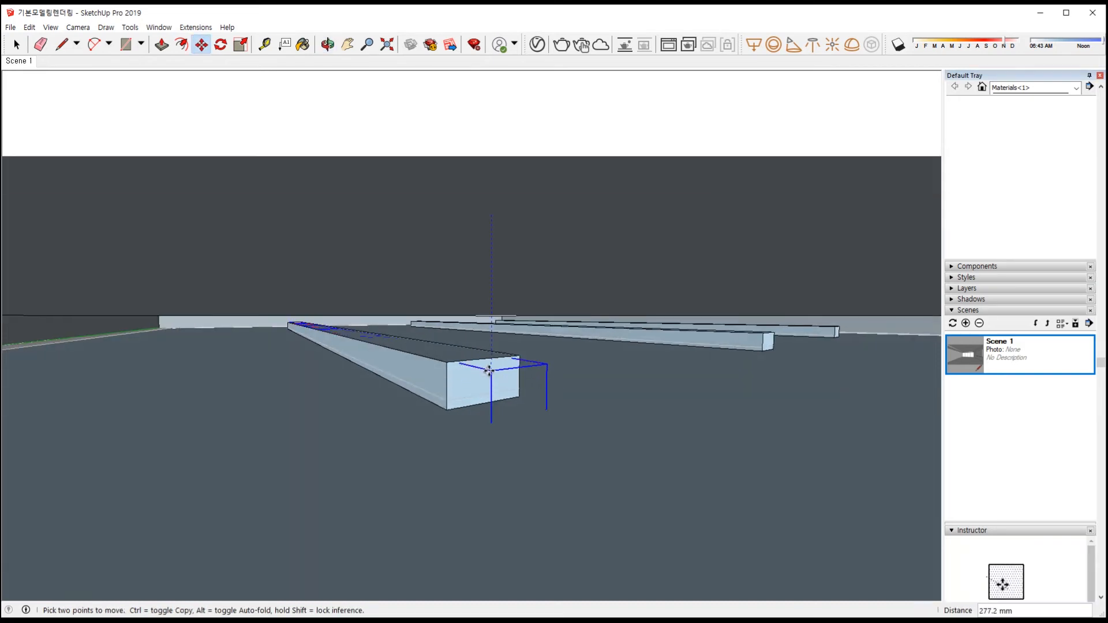
Copy the row of five lights 2000 mm sideways into the middle ceiling slot
{"action": "middle_click_drag", "start_coordinate": [508, 382], "coordinate": [312, 410]}
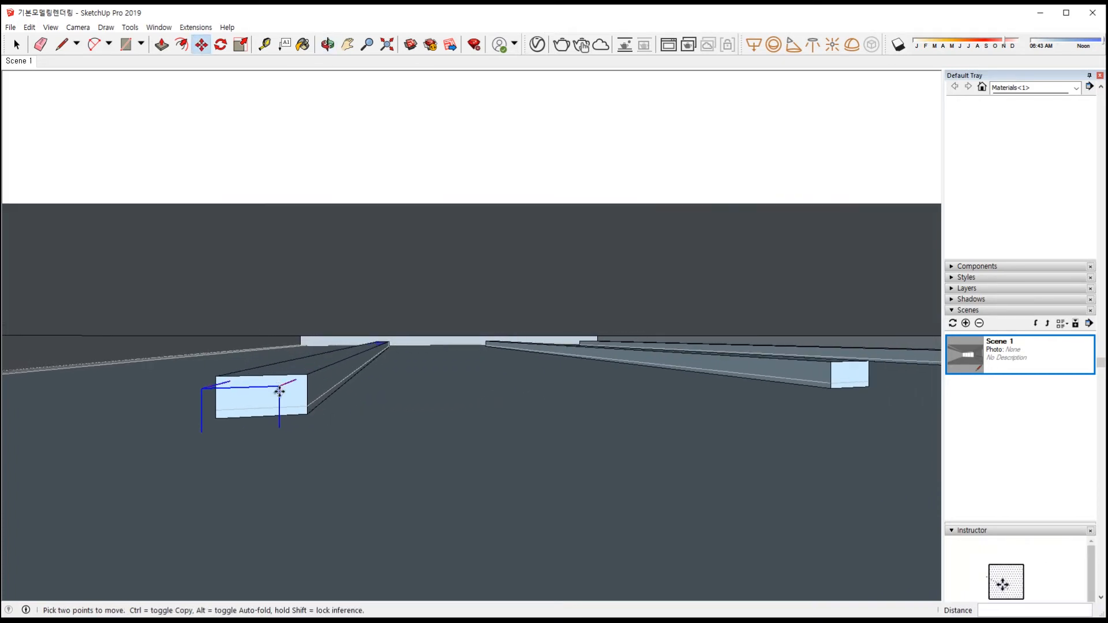
{"action": "middle_click_drag", "start_coordinate": [864, 386], "coordinate": [525, 370]}
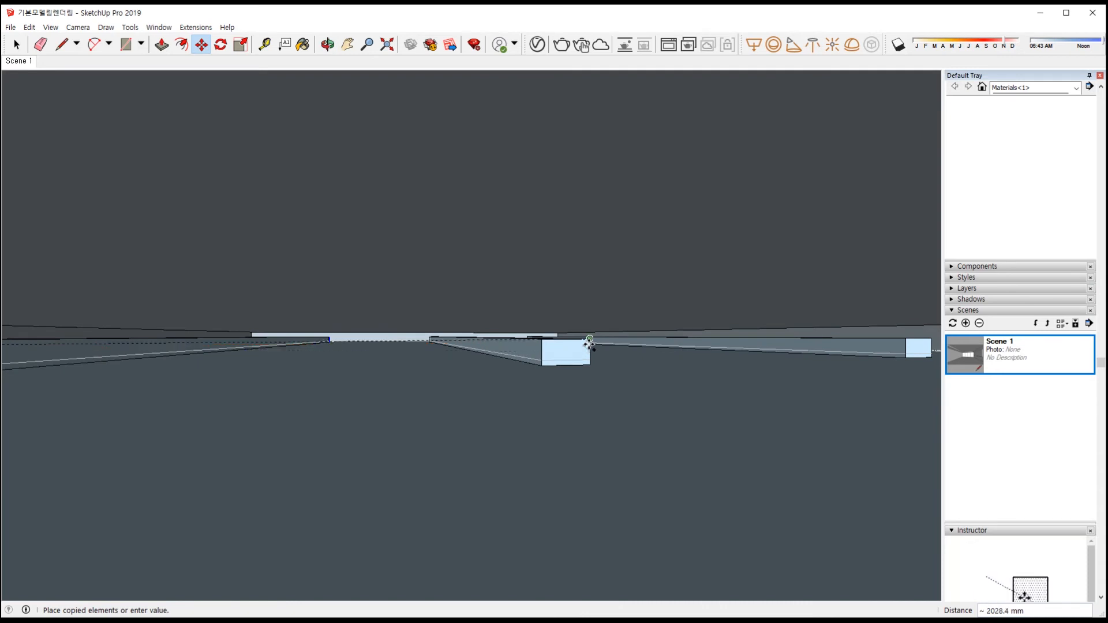
{"action": "middle_click_drag", "start_coordinate": [582, 349], "coordinate": [555, 370]}
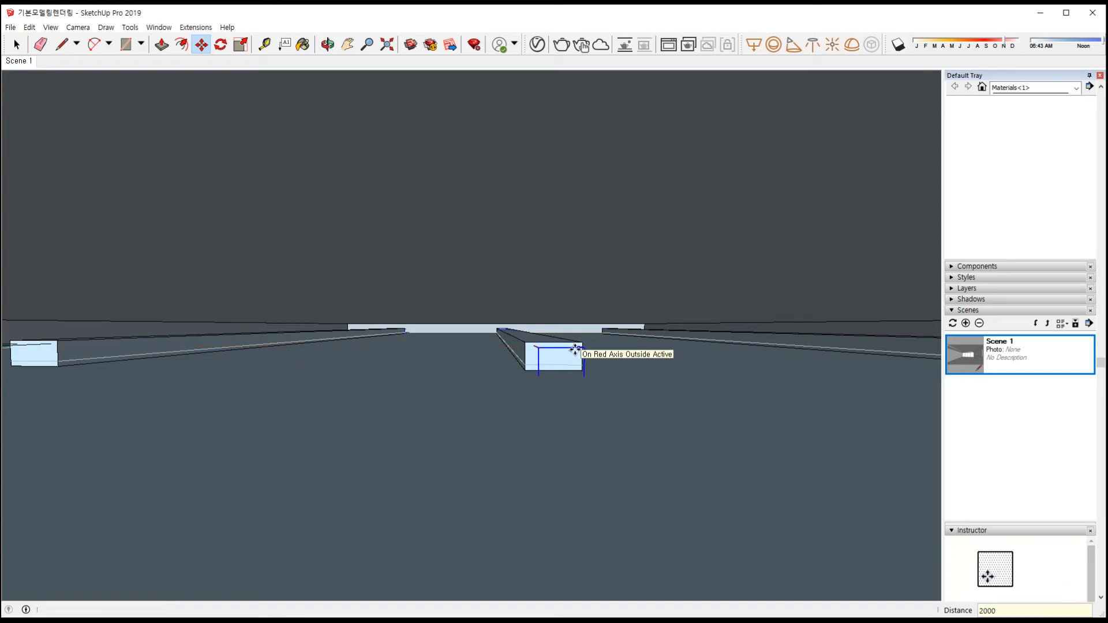
{"action": "key", "text": "Return"}
Copy the middle slot's row of lights another 2000 mm along the red axis into the third ceiling slot
{"action": "left_click", "coordinate": [575, 350]}
{"action": "key", "text": "ctrl"}
{"action": "middle_click_drag", "start_coordinate": [828, 366], "coordinate": [477, 339], "text": "shift"}
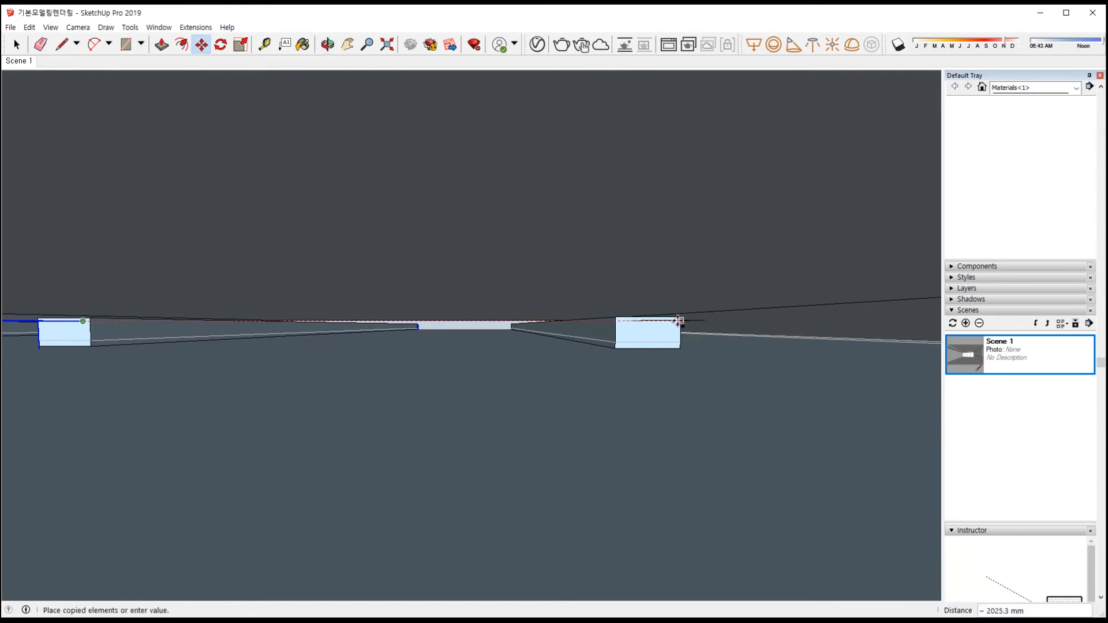
{"action": "middle_click_drag", "start_coordinate": [679, 321], "coordinate": [669, 350]}
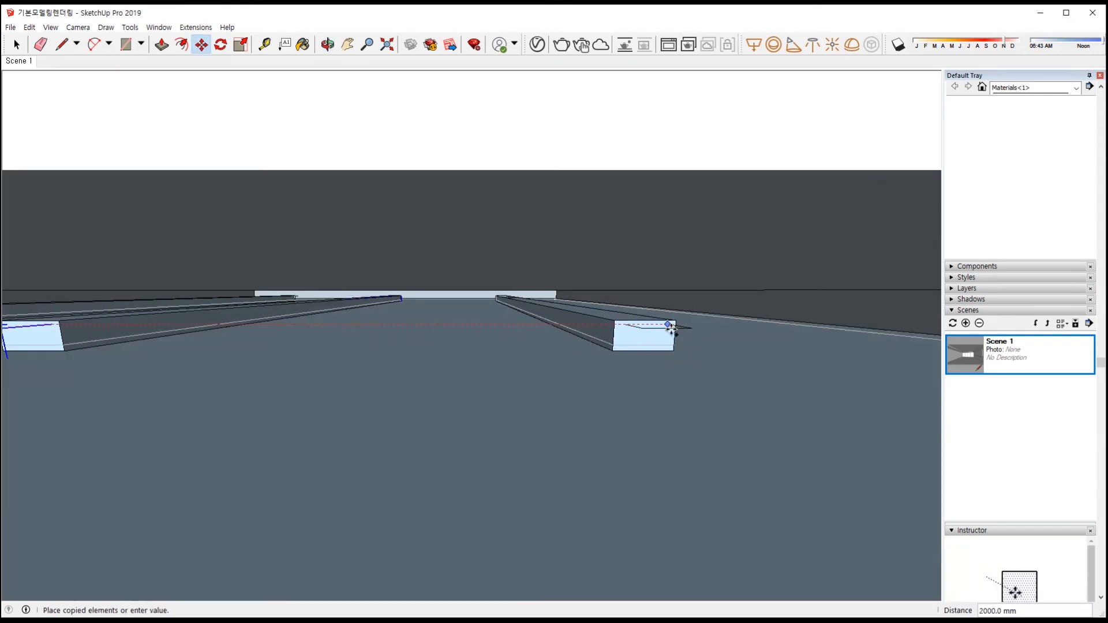
{"action": "key", "text": "Return"}
Return to the Scene 1 camera view and run a V-Ray render of the interior with the new ceiling lights
{"action": "scroll", "coordinate": [691, 369], "scroll_direction": "down", "scroll_amount": 4}
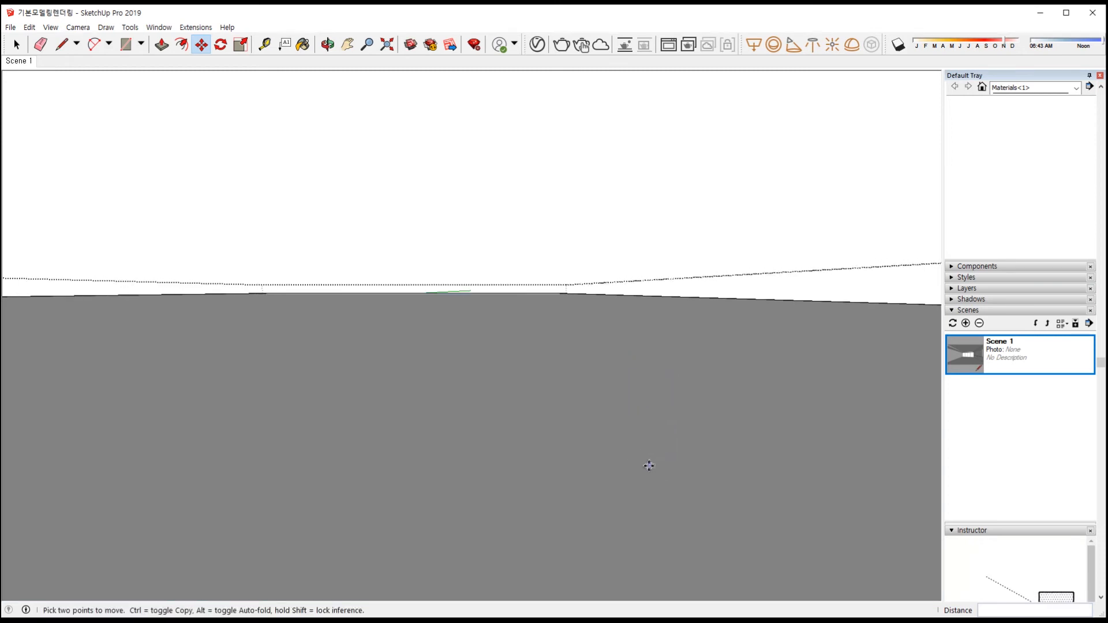
{"action": "scroll", "coordinate": [650, 466], "scroll_direction": "down", "scroll_amount": 5}
{"action": "left_click", "coordinate": [16, 61]}
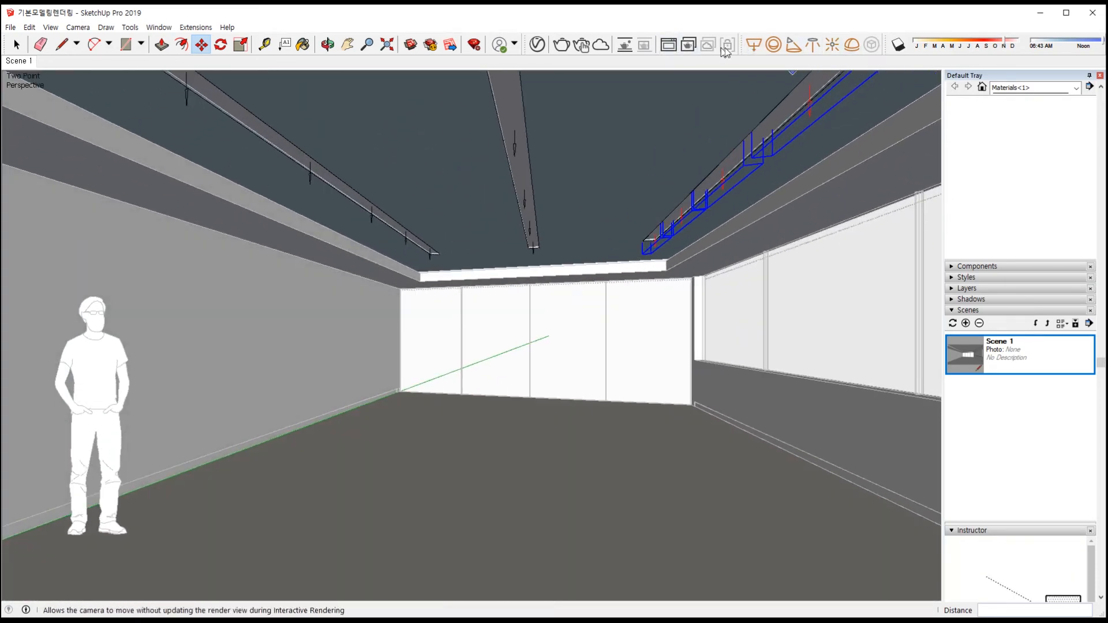
{"action": "left_click", "coordinate": [566, 48]}
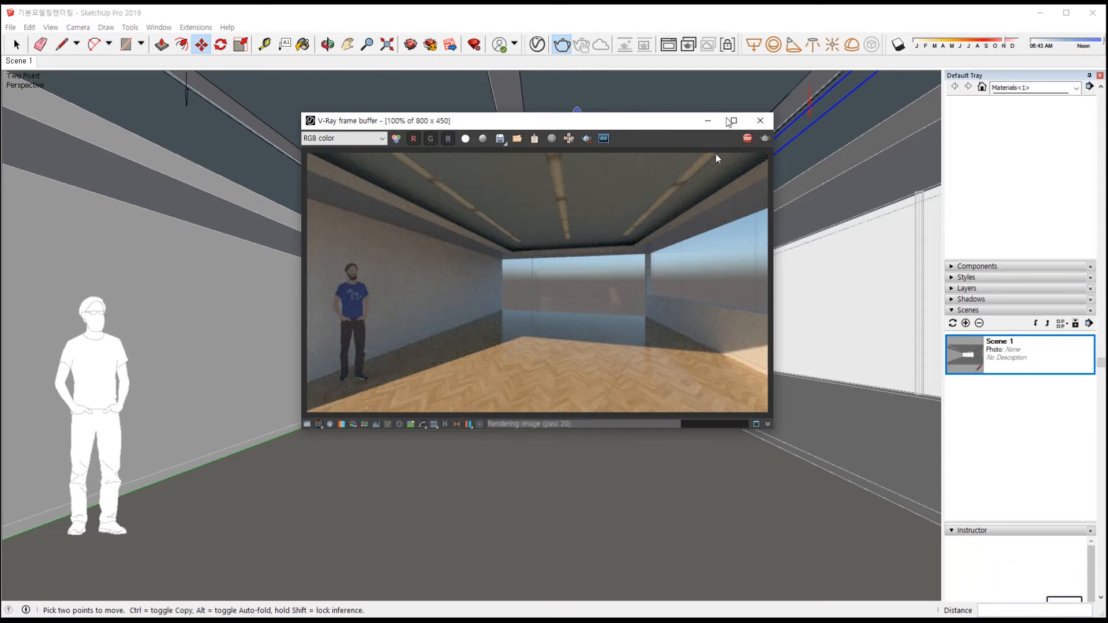
{"action": "left_click", "coordinate": [561, 46]}
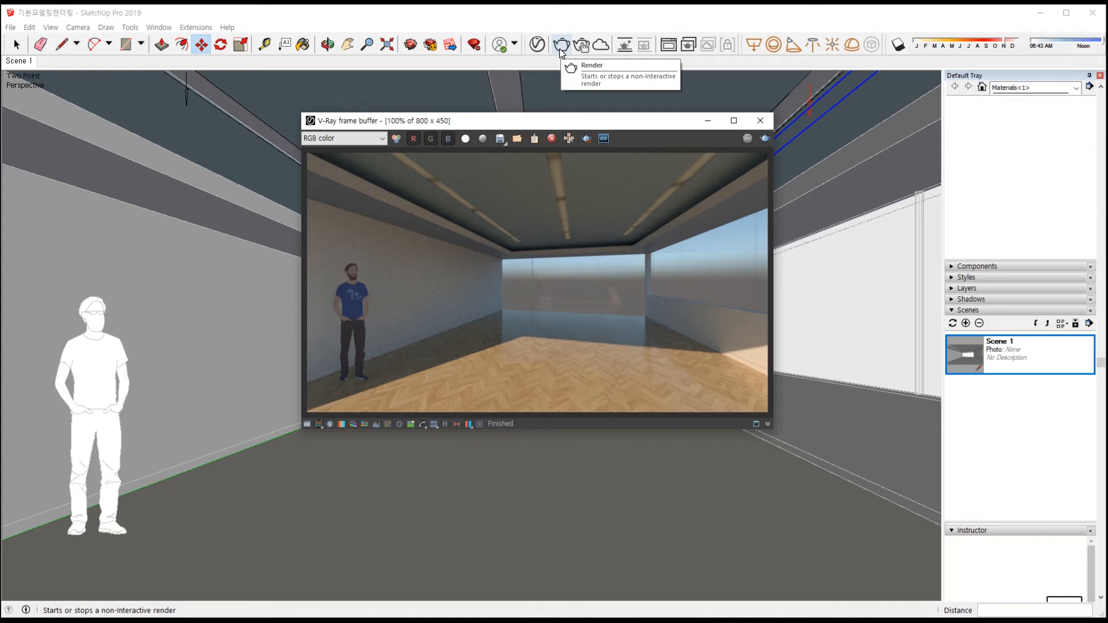
Check the rectangle light's settings in the V-Ray Asset Editor against the finished render, and minimise both windows
{"action": "left_click", "coordinate": [536, 44]}
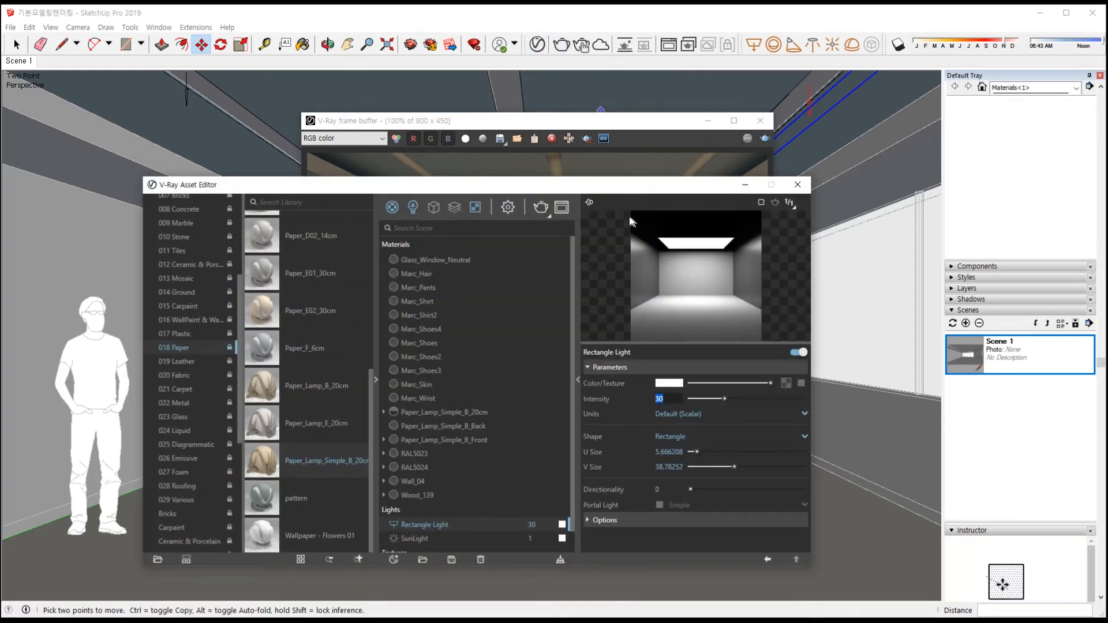
{"action": "mouse_move", "coordinate": [614, 191]}
{"action": "left_mouse_down"}
{"action": "mouse_move", "coordinate": [982, 343]}
{"action": "mouse_move", "coordinate": [941, 348]}
{"action": "mouse_move", "coordinate": [780, 306]}
{"action": "left_mouse_up"}
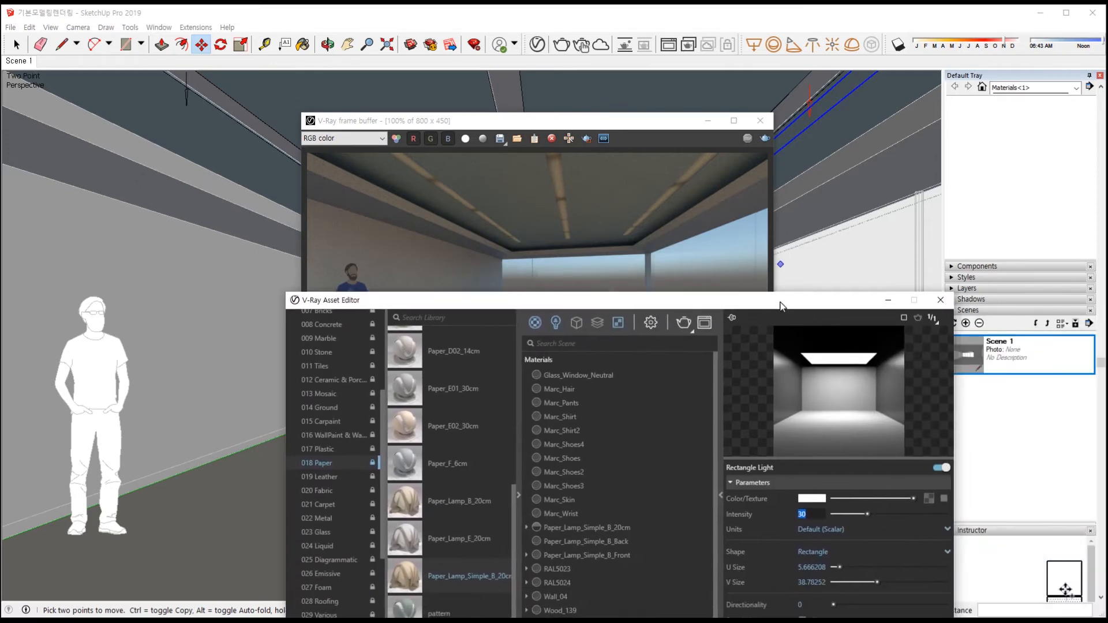
{"action": "left_click", "coordinate": [887, 301]}
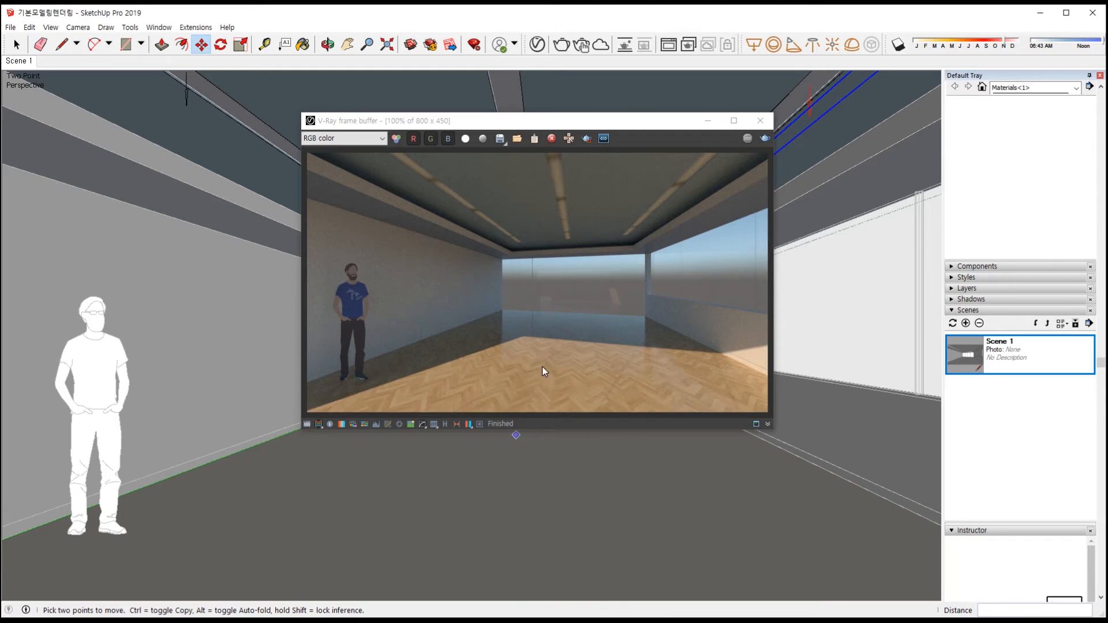
{"action": "left_click", "coordinate": [711, 122]}
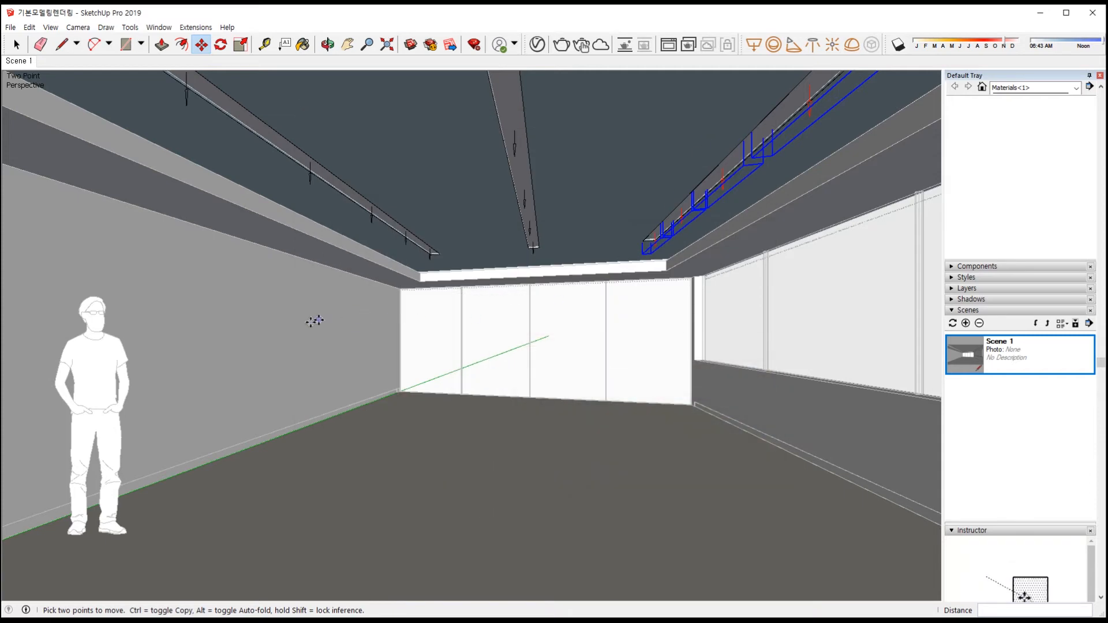
Inside the room group, draw a circle of 100 mm radius on the lowered ceiling border, near the corner of the side wall and the far glazing
{"action": "middle_click_drag", "start_coordinate": [313, 287], "coordinate": [428, 251]}
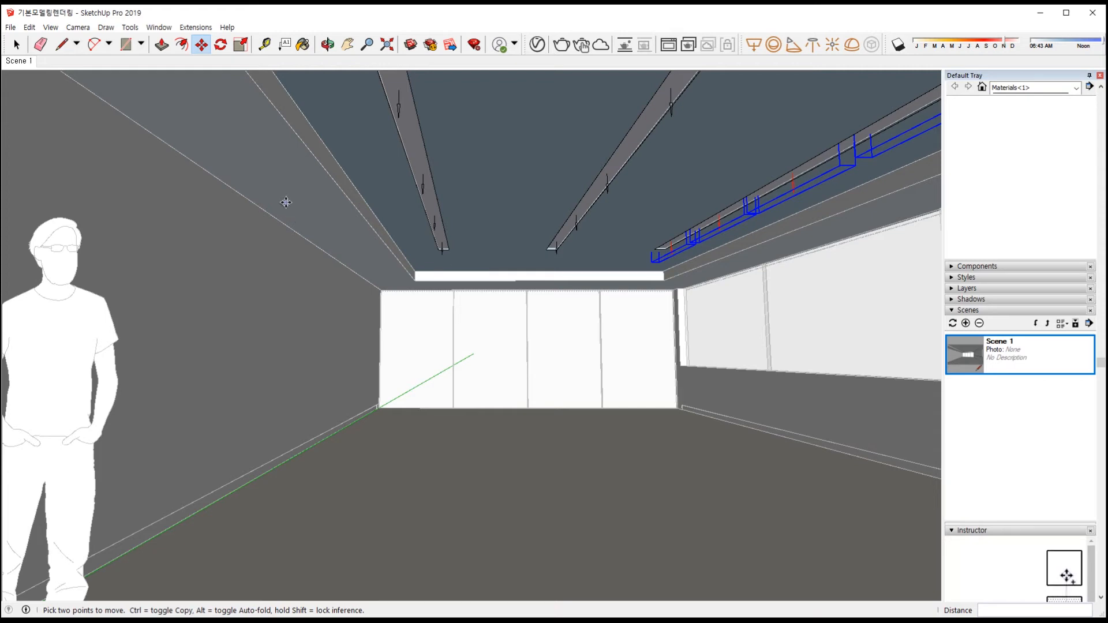
{"action": "middle_click_drag", "start_coordinate": [305, 200], "coordinate": [421, 254]}
{"action": "key", "text": "space"}
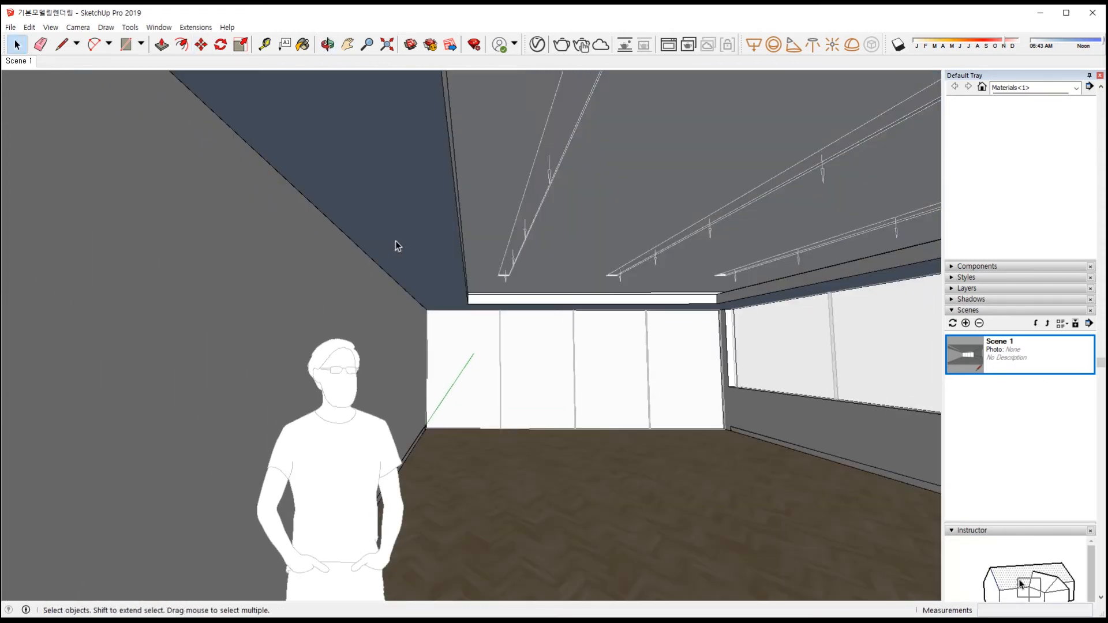
{"action": "left_click", "coordinate": [402, 237]}
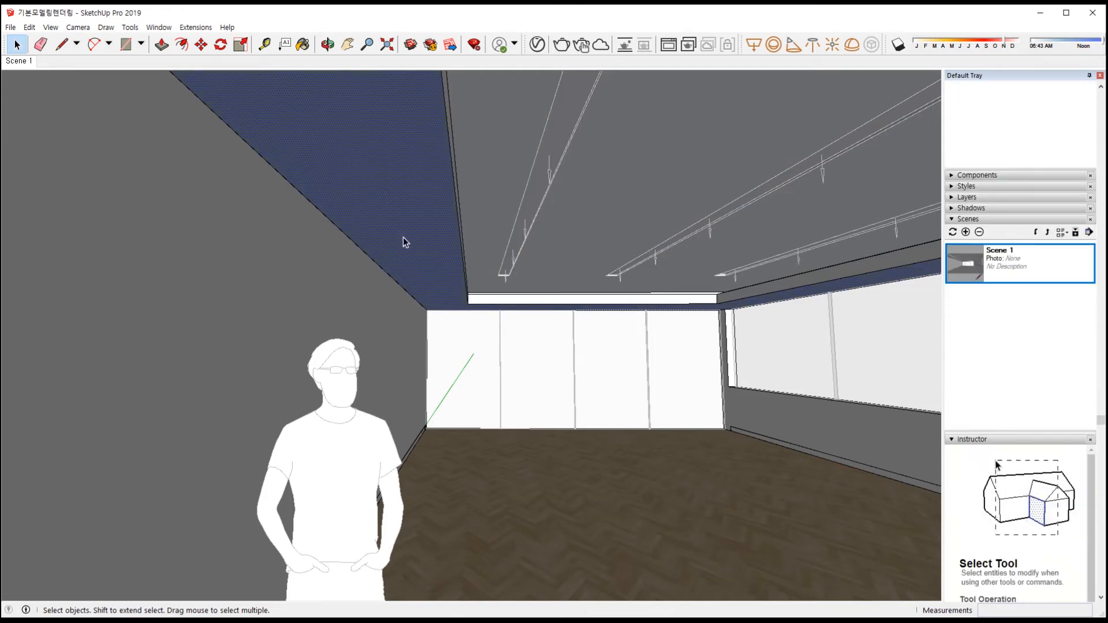
{"action": "triple_click", "coordinate": [402, 238]}
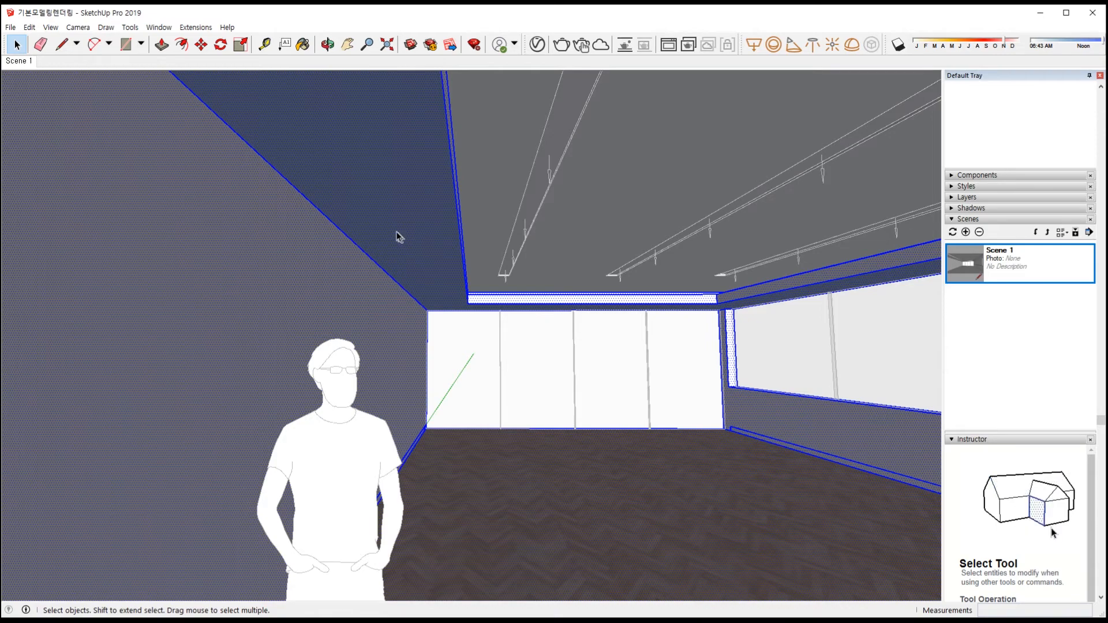
{"action": "left_click", "coordinate": [143, 45]}
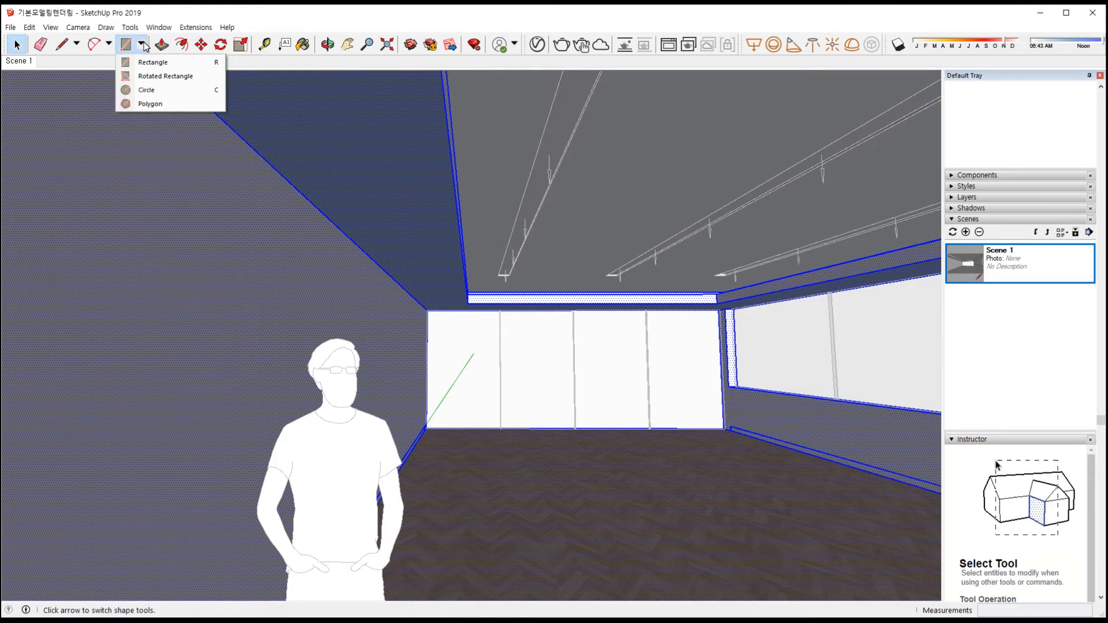
{"action": "left_click", "coordinate": [146, 90]}
{"action": "scroll", "coordinate": [453, 294], "scroll_direction": "up", "scroll_amount": 2}
{"action": "middle_click_drag", "start_coordinate": [453, 294], "coordinate": [416, 284]}
{"action": "scroll", "coordinate": [438, 301], "scroll_direction": "up", "scroll_amount": 3}
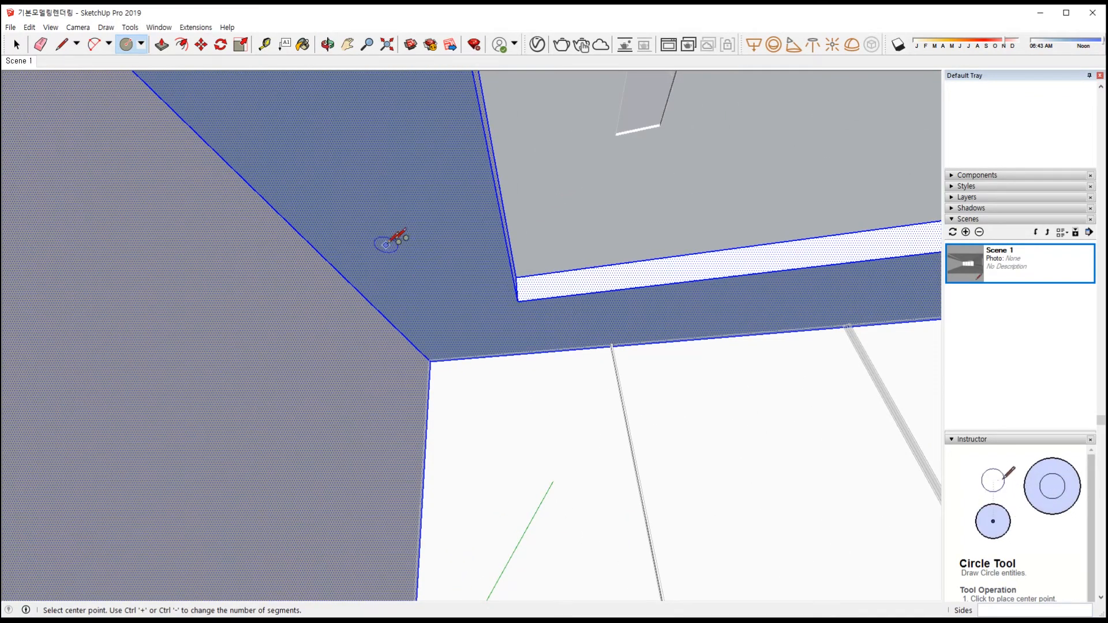
{"action": "left_click", "coordinate": [466, 330]}
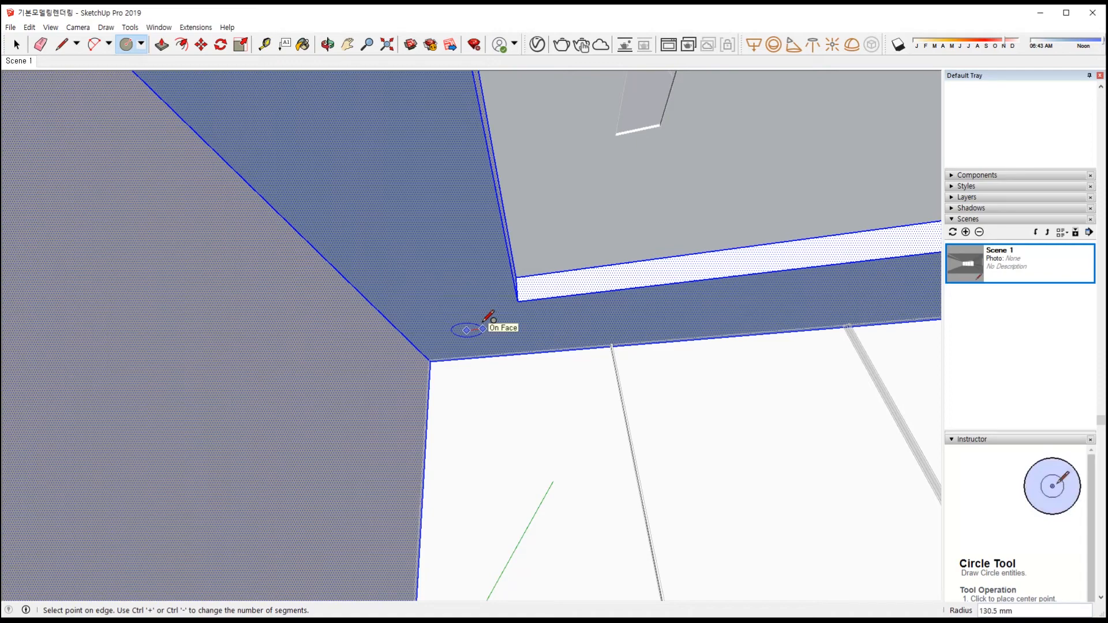
{"action": "key", "text": "Return"}
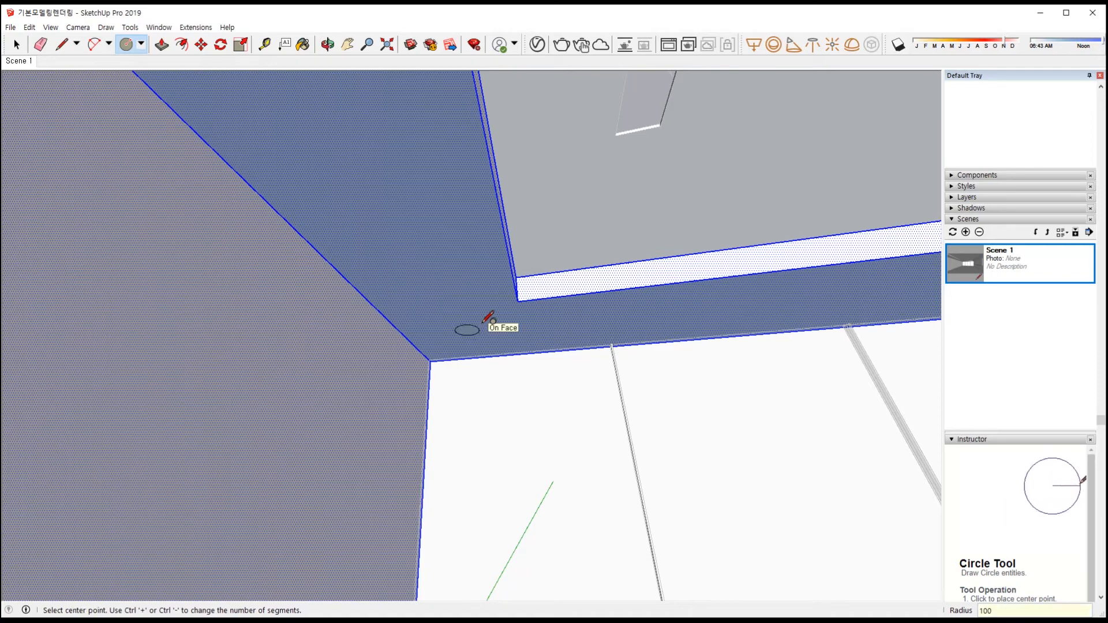
Push the circle 100 mm up into the ceiling to form a round downlight recess
{"action": "scroll", "coordinate": [485, 323], "scroll_direction": "up", "scroll_amount": 2}
{"action": "key", "text": "p"}
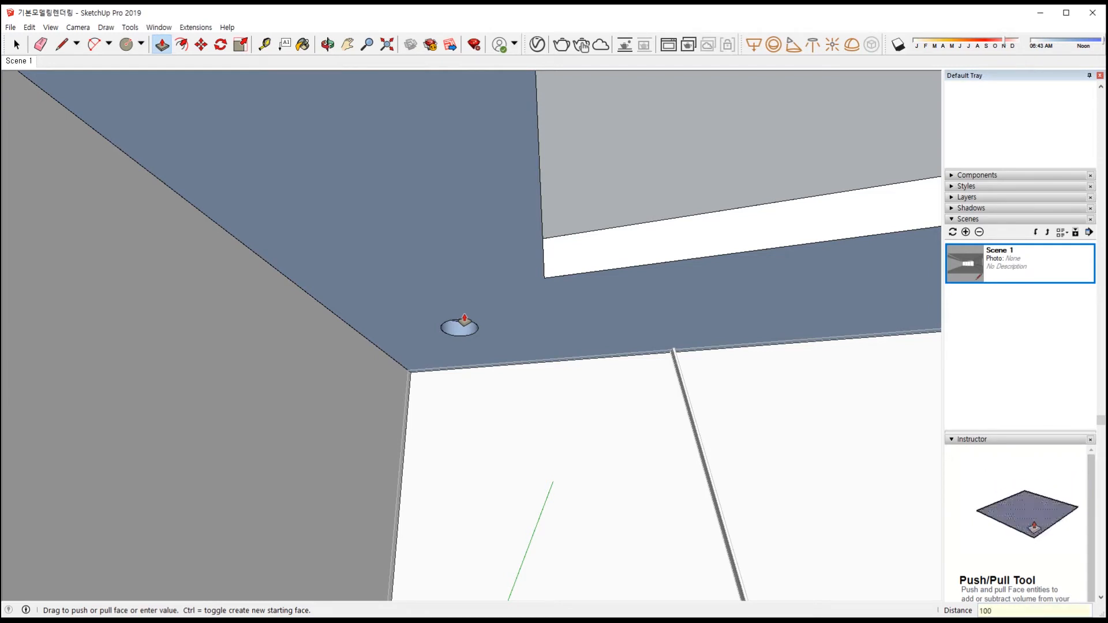
{"action": "middle_click_drag", "start_coordinate": [517, 299], "coordinate": [452, 341]}
{"action": "key", "text": "space"}
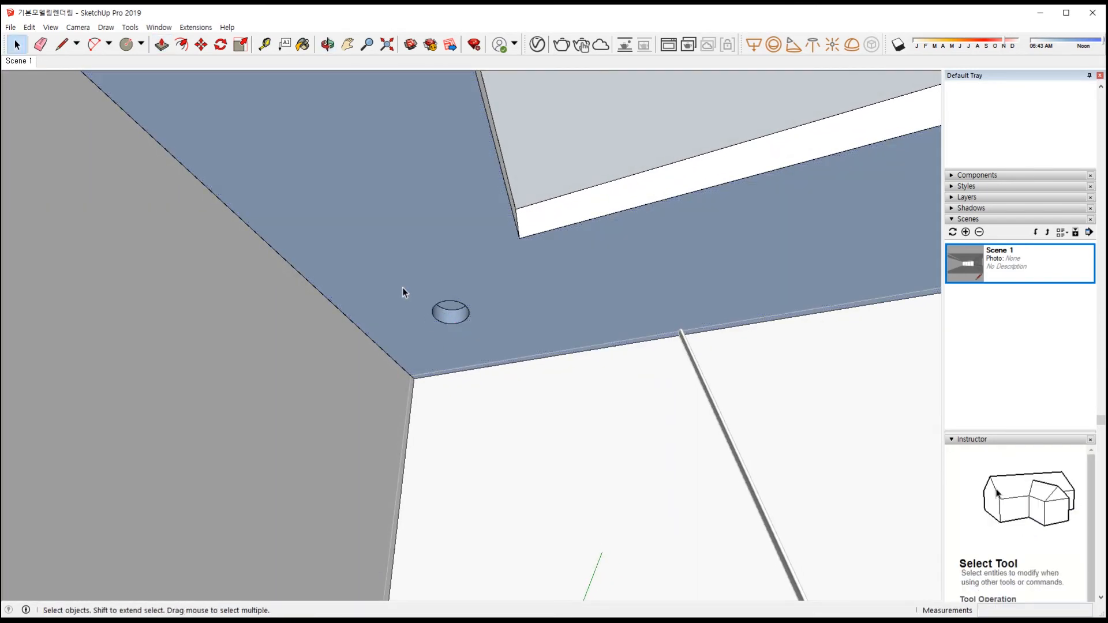
Copy the round recess along the red axis above the far glazing, making ten copies at 1200 mm spacing
{"action": "left_click_drag", "start_coordinate": [499, 340], "coordinate": [501, 338]}
{"action": "key", "text": "m"}
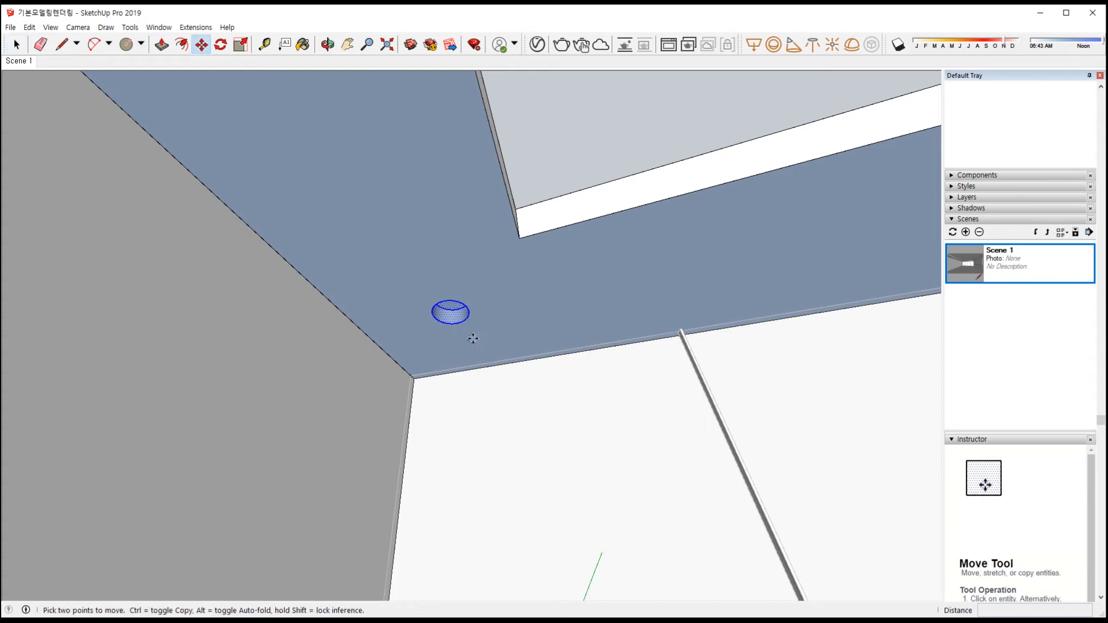
{"action": "left_click", "coordinate": [488, 327]}
{"action": "key", "text": "ctrl"}
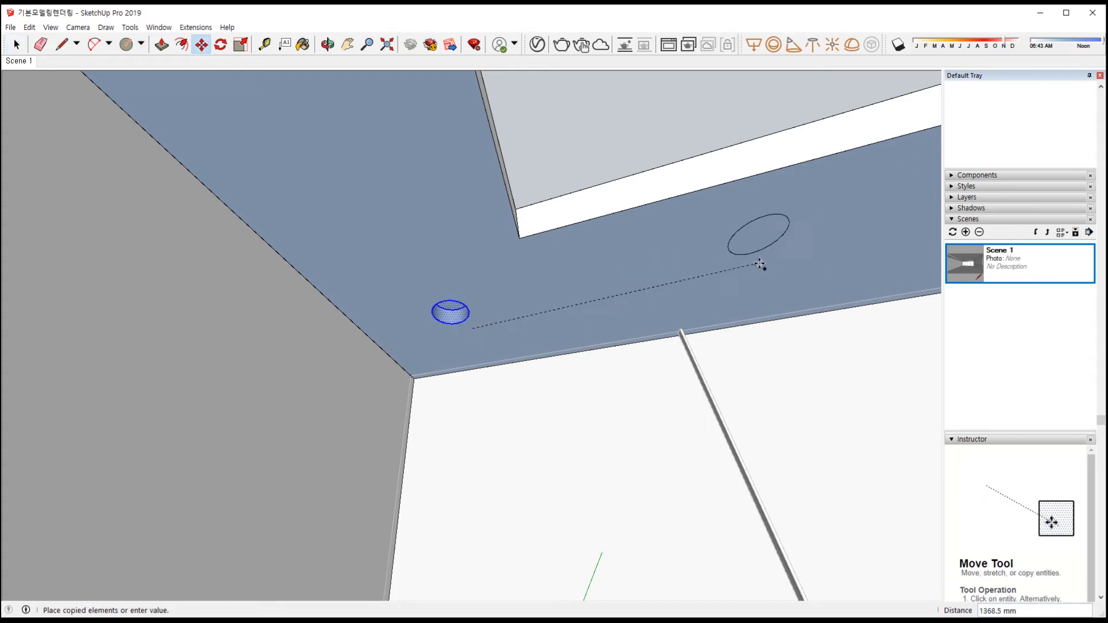
{"action": "scroll", "coordinate": [759, 267], "scroll_direction": "down", "scroll_amount": 2}
{"action": "middle_click_drag", "start_coordinate": [778, 273], "coordinate": [560, 271]}
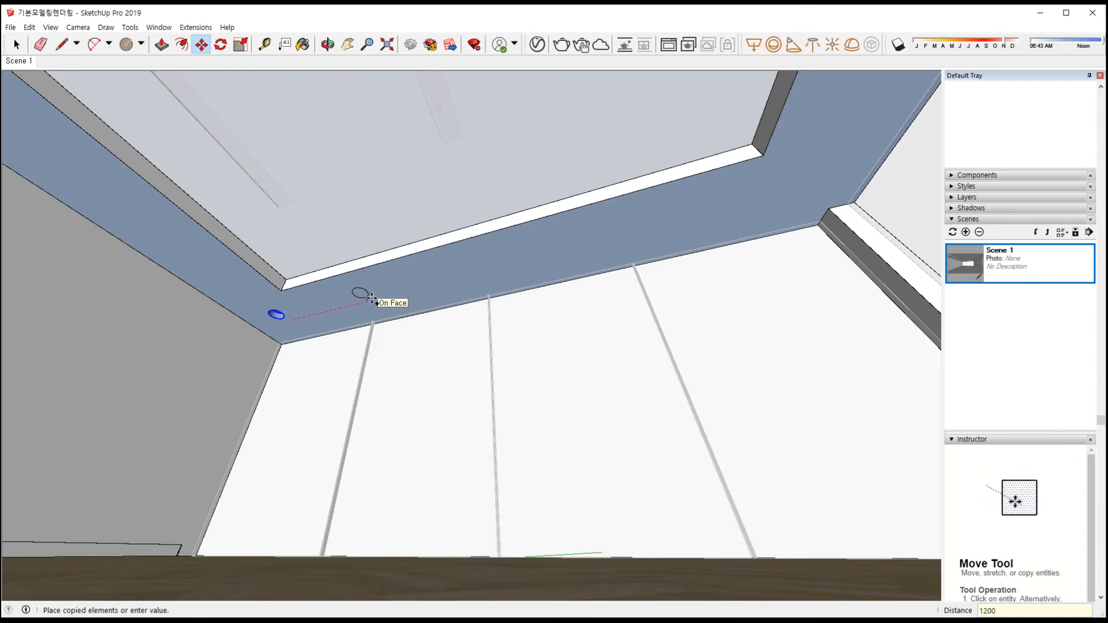
{"action": "key", "text": "Return"}
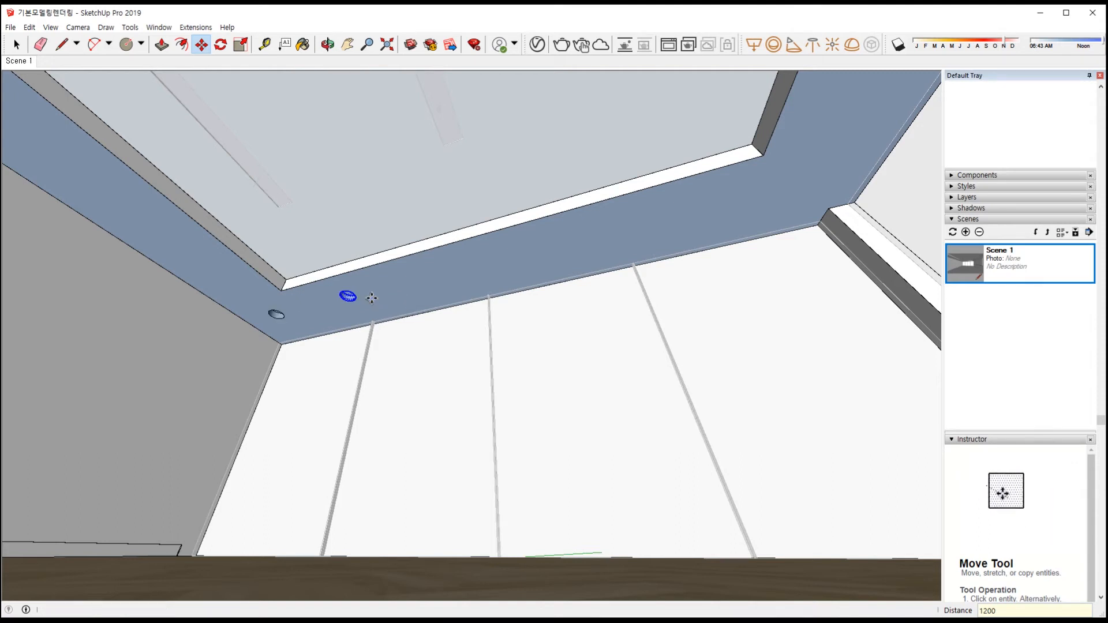
{"action": "type", "text": "x"}
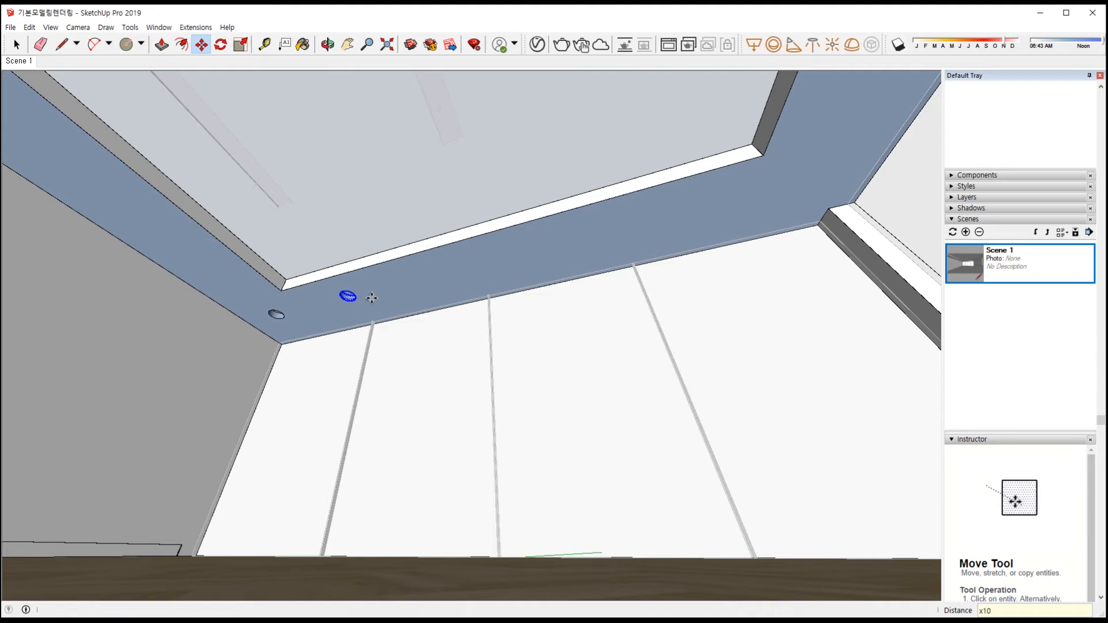
{"action": "type", "text": "10"}
{"action": "key", "text": "Return"}
Delete the surplus recess copies that extend outside the room along the red axis
{"action": "scroll", "coordinate": [548, 317], "scroll_direction": "up", "scroll_amount": 5}
{"action": "scroll", "coordinate": [559, 309], "scroll_direction": "down", "scroll_amount": 2}
{"action": "scroll", "coordinate": [579, 321], "scroll_direction": "down", "scroll_amount": 10}
{"action": "middle_click_drag", "start_coordinate": [770, 282], "coordinate": [623, 330]}
{"action": "key", "text": "space"}
{"action": "scroll", "coordinate": [626, 340], "scroll_direction": "up", "scroll_amount": 3}
{"action": "left_click_drag", "start_coordinate": [588, 259], "coordinate": [698, 349]}
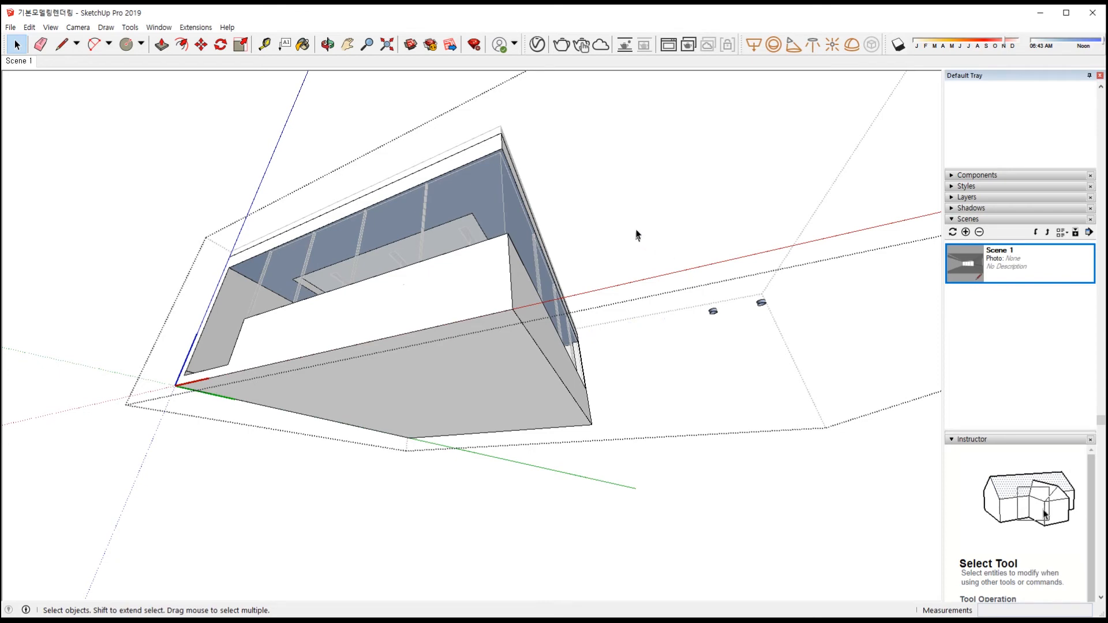
Copy the corner recess along the green axis beside the side wall, making ten copies at 1200 mm spacing
{"action": "middle_click_drag", "start_coordinate": [461, 372], "coordinate": [625, 478]}
{"action": "scroll", "coordinate": [476, 317], "scroll_direction": "up", "scroll_amount": 5}
{"action": "scroll", "coordinate": [475, 316], "scroll_direction": "up", "scroll_amount": 6}
{"action": "middle_click_drag", "start_coordinate": [429, 377], "coordinate": [510, 375]}
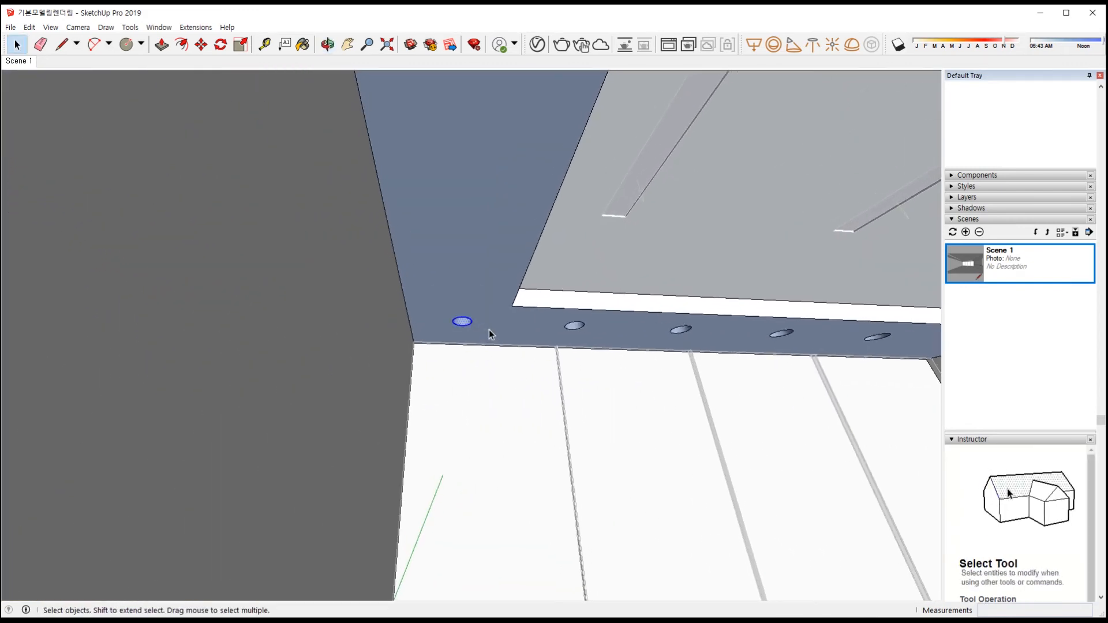
{"action": "key", "text": "m"}
{"action": "left_click", "coordinate": [464, 323]}
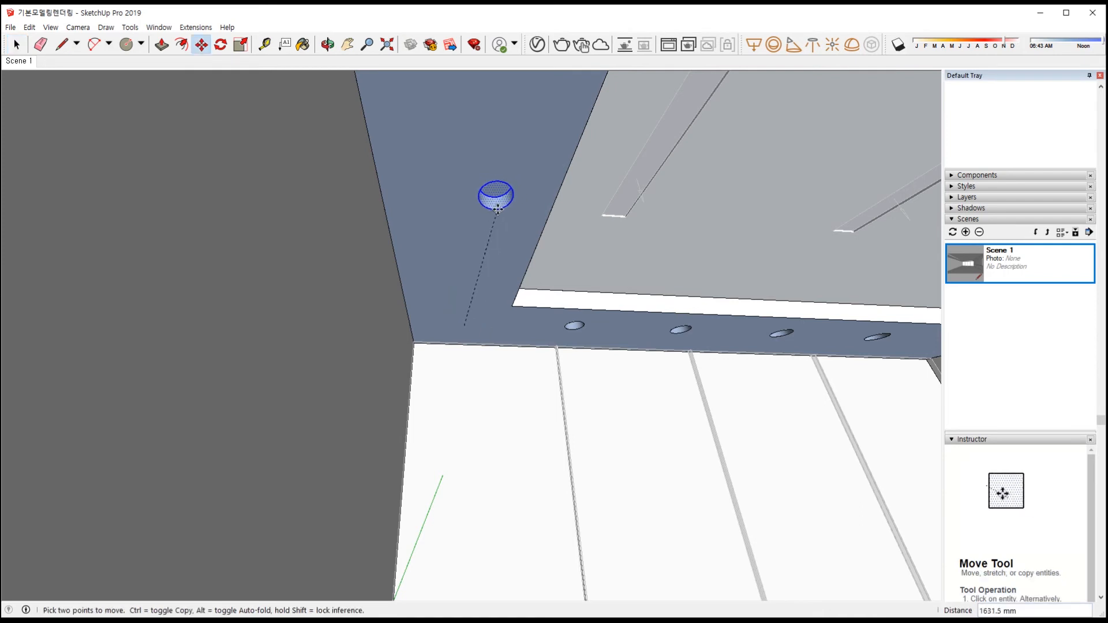
{"action": "middle_click_drag", "start_coordinate": [469, 230], "coordinate": [384, 213]}
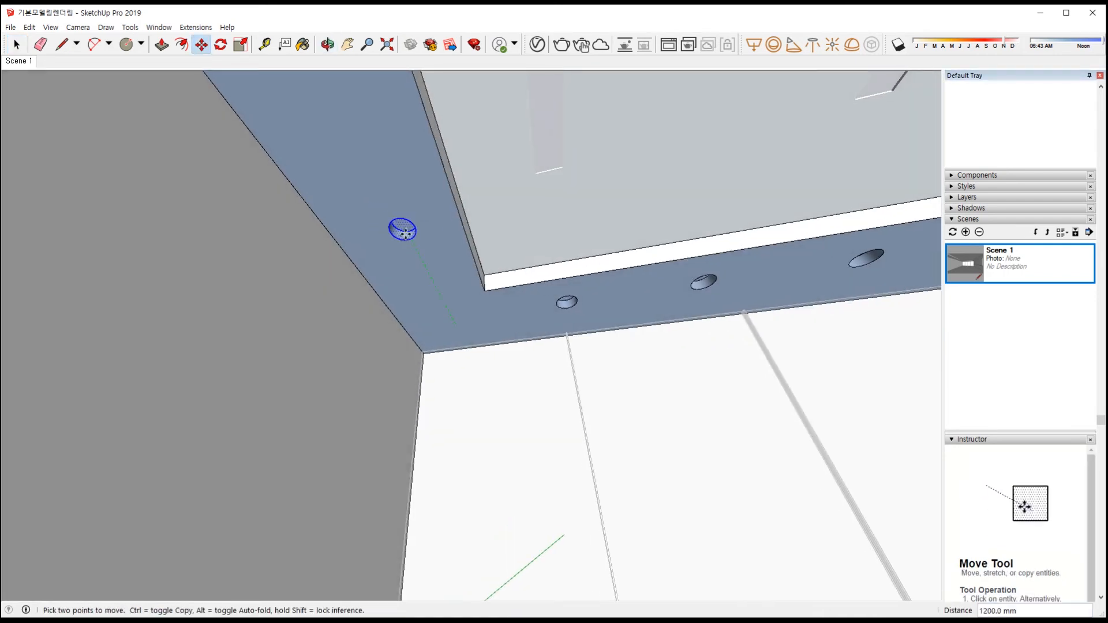
{"action": "key", "text": "ctrl"}
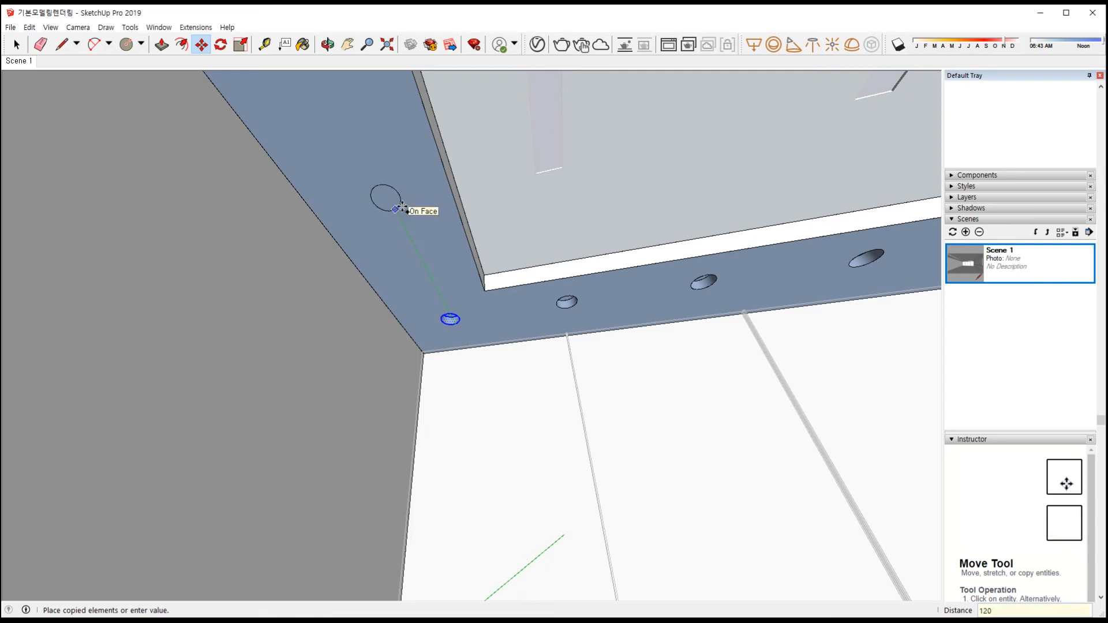
{"action": "left_click", "coordinate": [402, 208]}
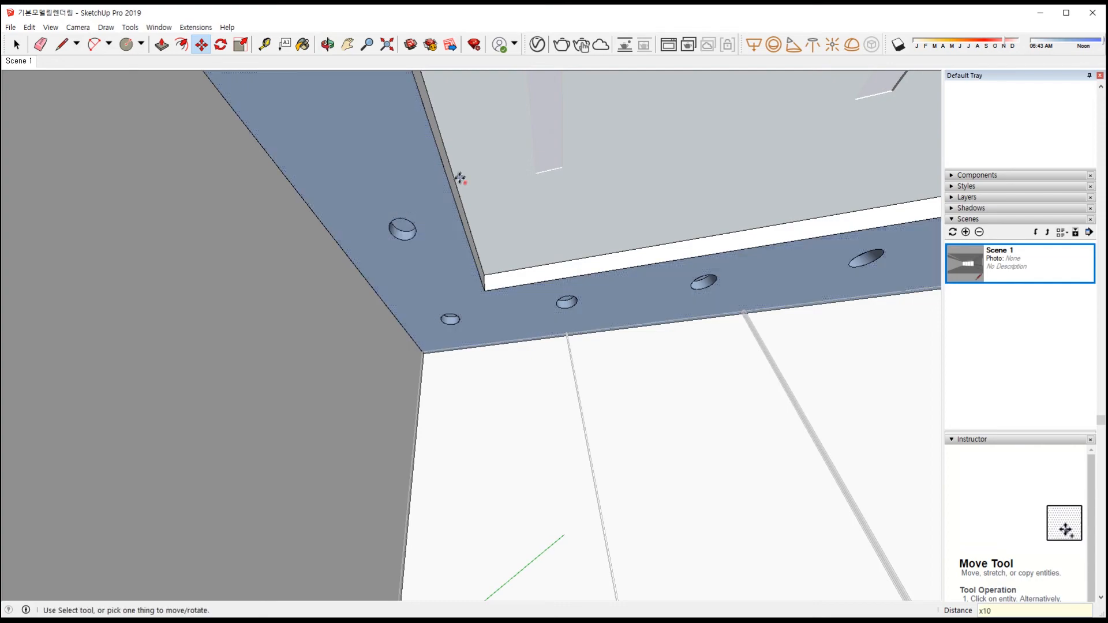
Delete the four recess copies of the side row that lie outside the room beyond its end wall
{"action": "scroll", "coordinate": [419, 272], "scroll_direction": "up", "scroll_amount": 5}
{"action": "middle_click_drag", "start_coordinate": [419, 273], "coordinate": [544, 394]}
{"action": "scroll", "coordinate": [566, 371], "scroll_direction": "down", "scroll_amount": 10}
{"action": "scroll", "coordinate": [477, 292], "scroll_direction": "up", "scroll_amount": 10}
{"action": "middle_click_drag", "start_coordinate": [478, 292], "coordinate": [584, 346]}
{"action": "scroll", "coordinate": [569, 337], "scroll_direction": "up", "scroll_amount": 4}
{"action": "middle_click_drag", "start_coordinate": [640, 366], "coordinate": [421, 453]}
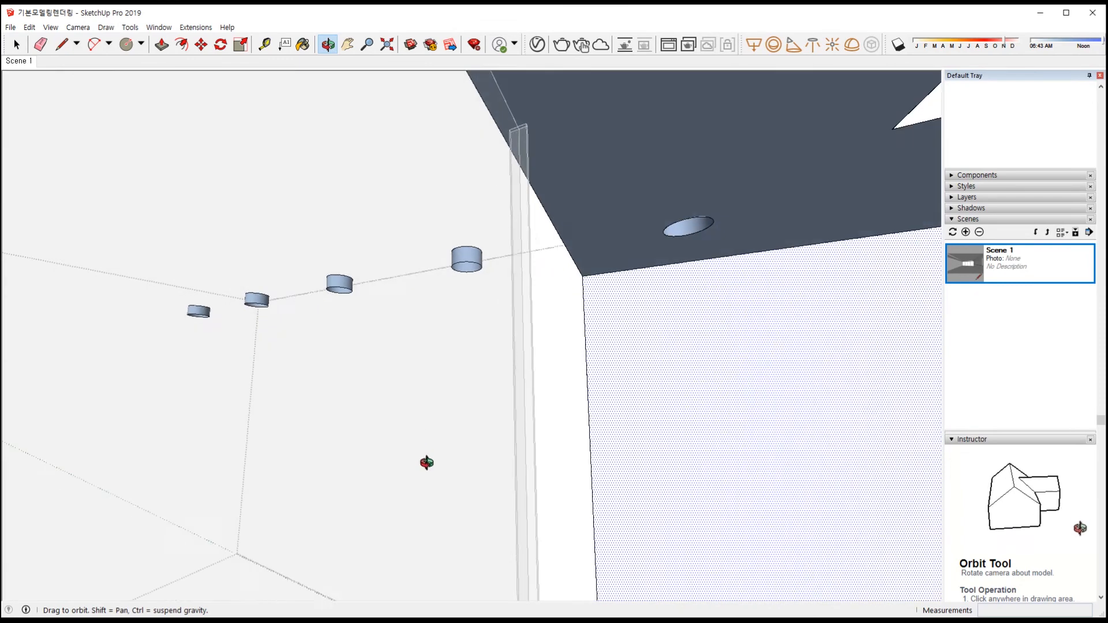
{"action": "left_click_drag", "start_coordinate": [161, 203], "coordinate": [347, 384]}
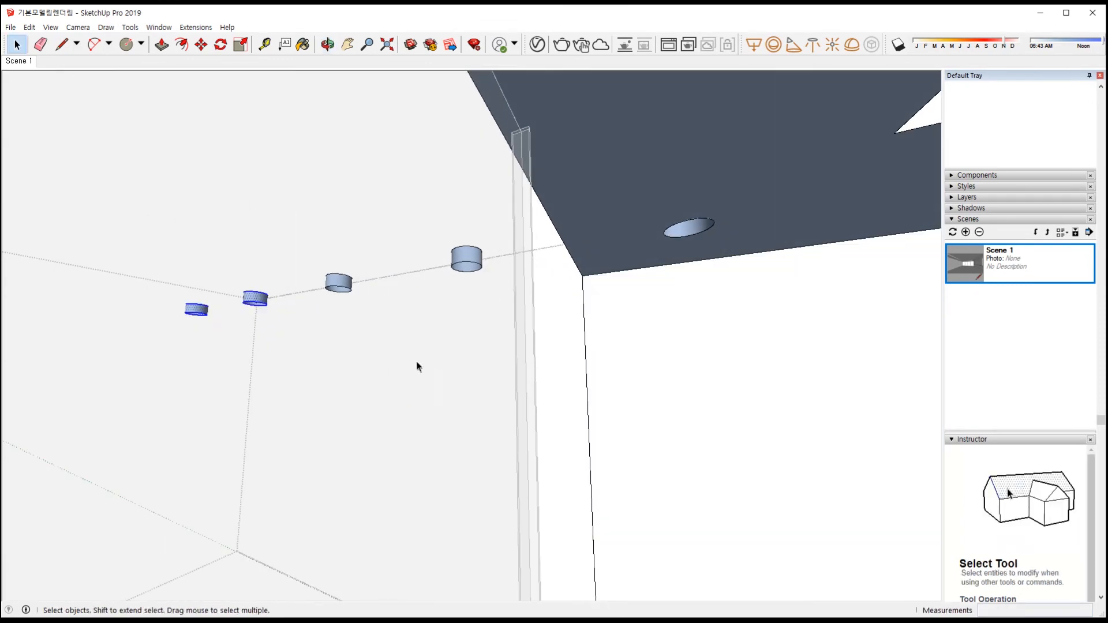
{"action": "key", "text": "Delete"}
{"action": "left_click_drag", "start_coordinate": [295, 198], "coordinate": [488, 319]}
{"action": "key", "text": "Delete"}
Copy the six side-wall recesses, without the corner one, 6000 mm along the red axis onto the opposite ceiling border, aligned with its corner recess
{"action": "middle_click_drag", "start_coordinate": [656, 359], "coordinate": [818, 296]}
{"action": "scroll", "coordinate": [819, 297], "scroll_direction": "down", "scroll_amount": 10}
{"action": "middle_click_drag", "start_coordinate": [848, 416], "coordinate": [1010, 439]}
{"action": "scroll", "coordinate": [530, 469], "scroll_direction": "up", "scroll_amount": 8}
{"action": "middle_click_drag", "start_coordinate": [530, 469], "coordinate": [480, 452]}
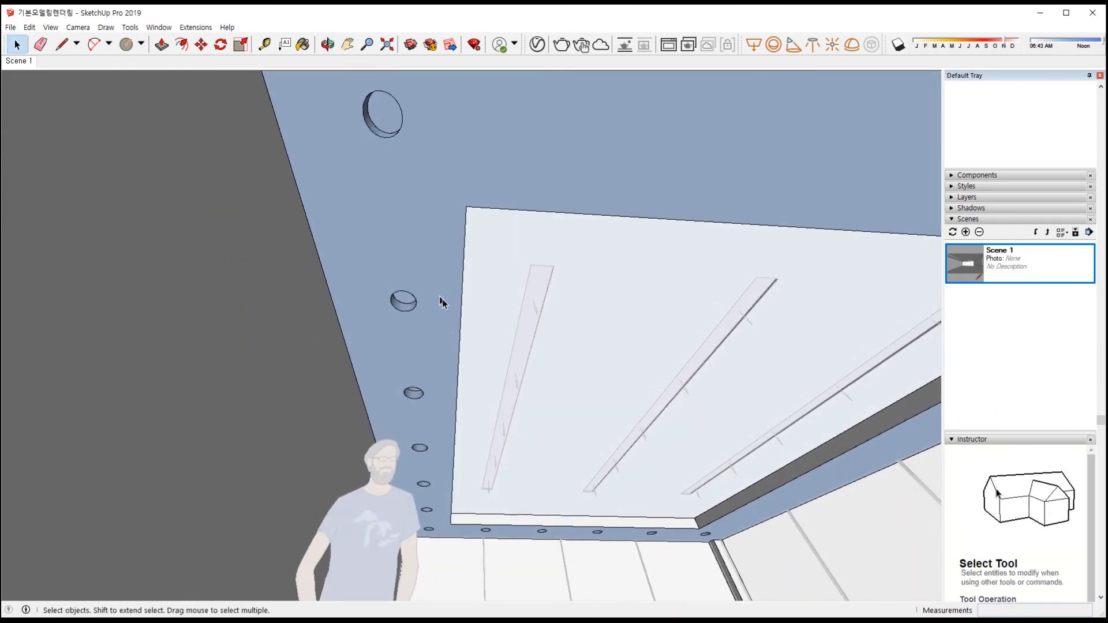
{"action": "middle_click_drag", "start_coordinate": [442, 302], "coordinate": [380, 216]}
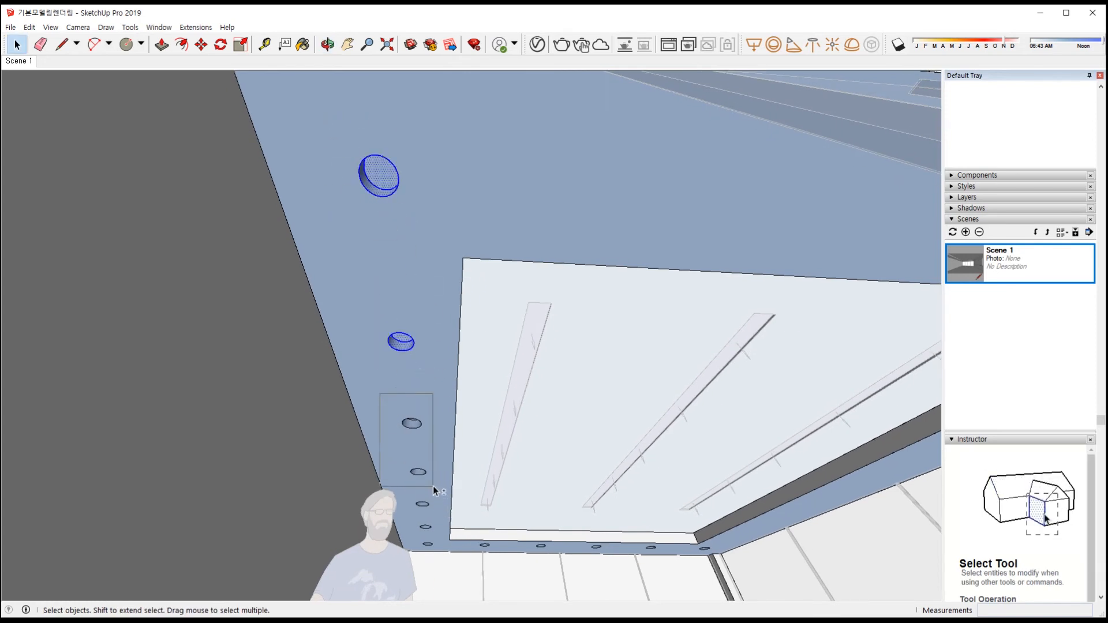
{"action": "left_click_drag", "start_coordinate": [434, 534], "coordinate": [435, 532]}
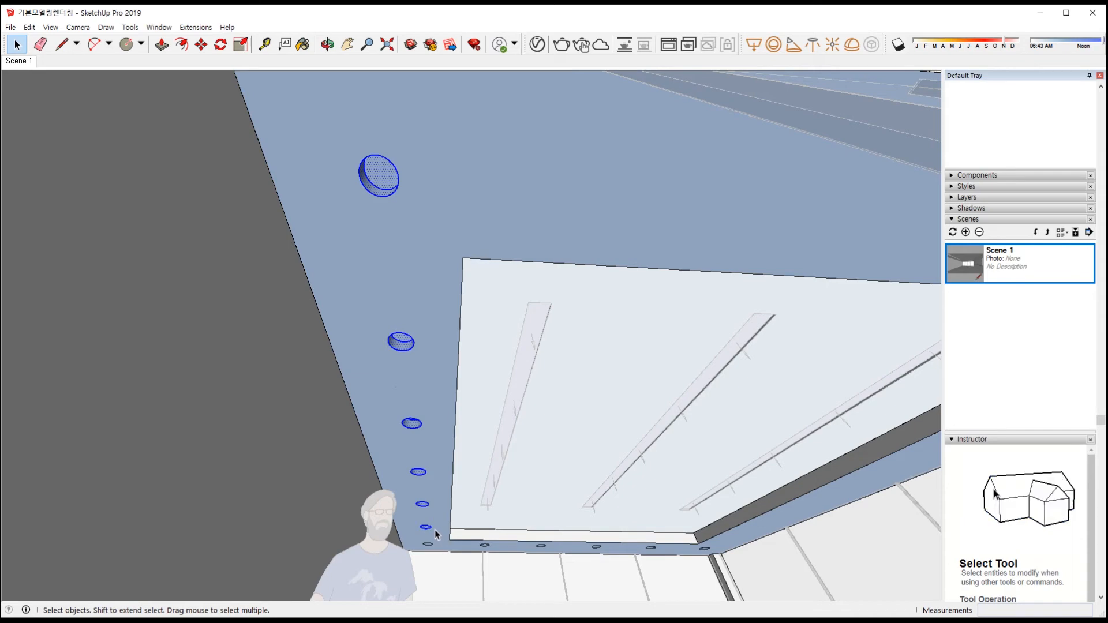
{"action": "key", "text": "m"}
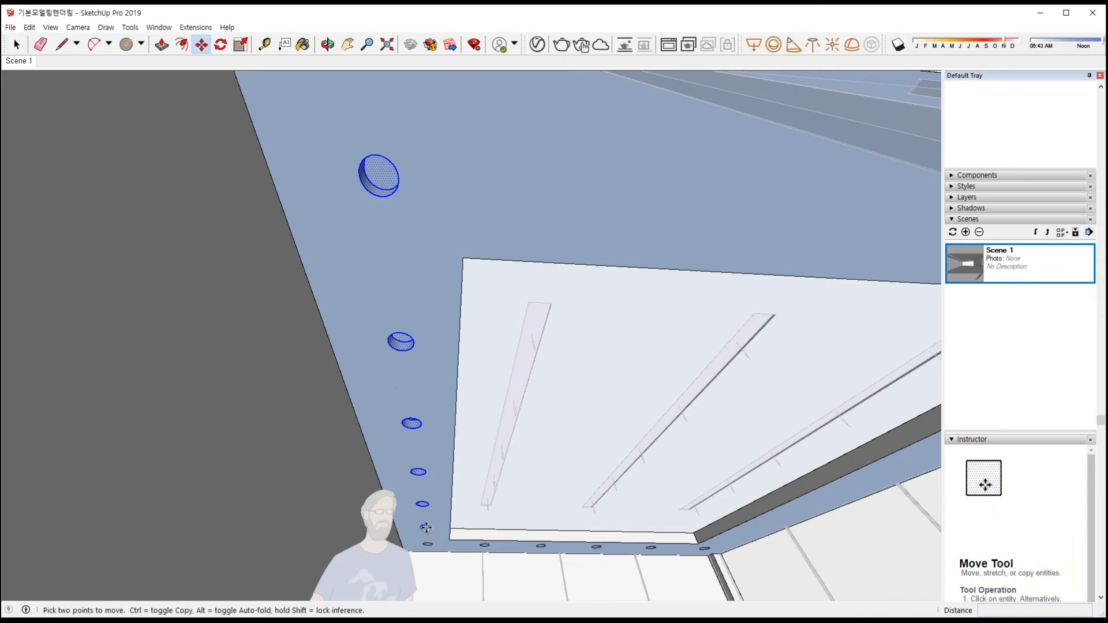
{"action": "left_click", "coordinate": [426, 528]}
{"action": "key", "text": "ctrl"}
{"action": "middle_click_drag", "start_coordinate": [742, 536], "coordinate": [748, 535]}
{"action": "left_click", "coordinate": [178, 537]}
{"action": "scroll", "coordinate": [175, 545], "scroll_direction": "up", "scroll_amount": 5}
{"action": "scroll", "coordinate": [173, 547], "scroll_direction": "up", "scroll_amount": 3}
{"action": "left_click", "coordinate": [164, 537]}
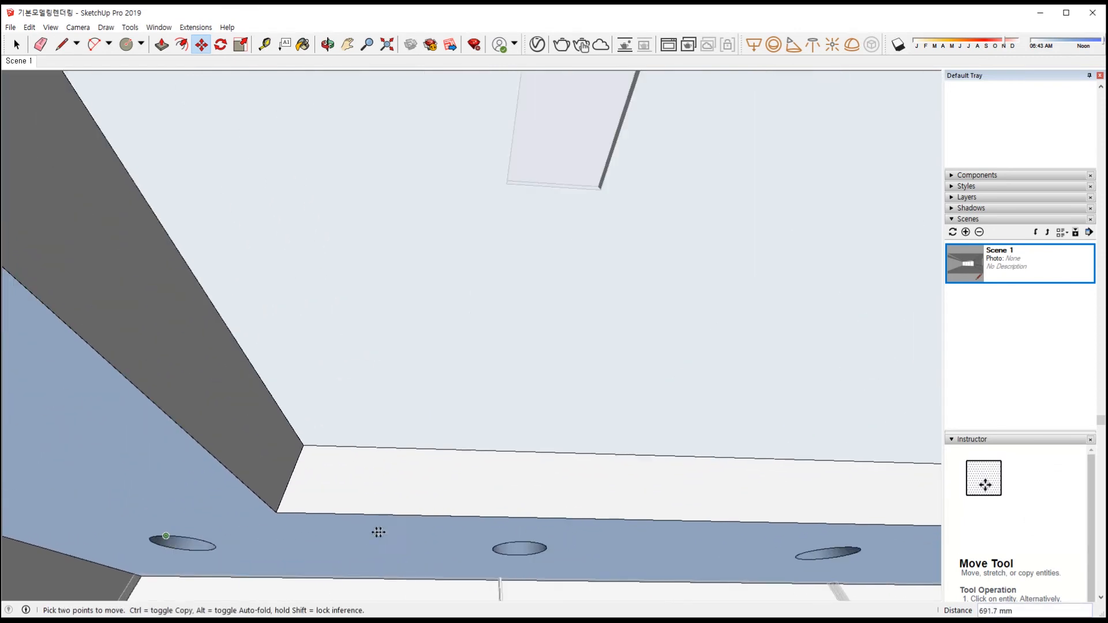
{"action": "key", "text": "ctrl"}
{"action": "middle_click_drag", "start_coordinate": [688, 524], "coordinate": [573, 470]}
{"action": "scroll", "coordinate": [587, 464], "scroll_direction": "up", "scroll_amount": 4}
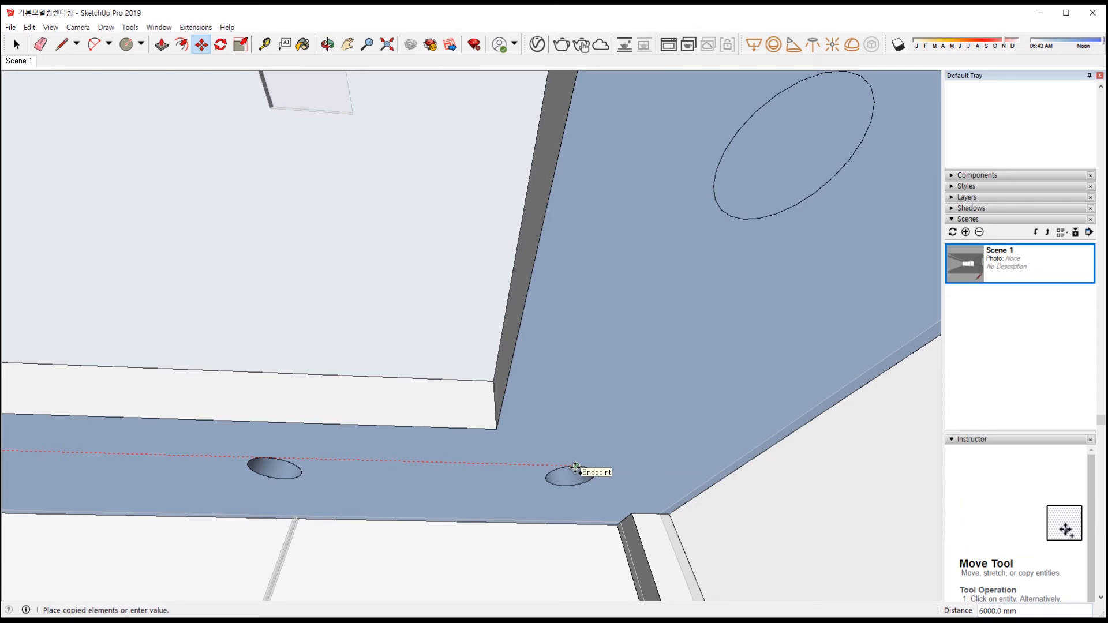
{"action": "left_click", "coordinate": [575, 466]}
{"action": "scroll", "coordinate": [722, 410], "scroll_direction": "down", "scroll_amount": 6}
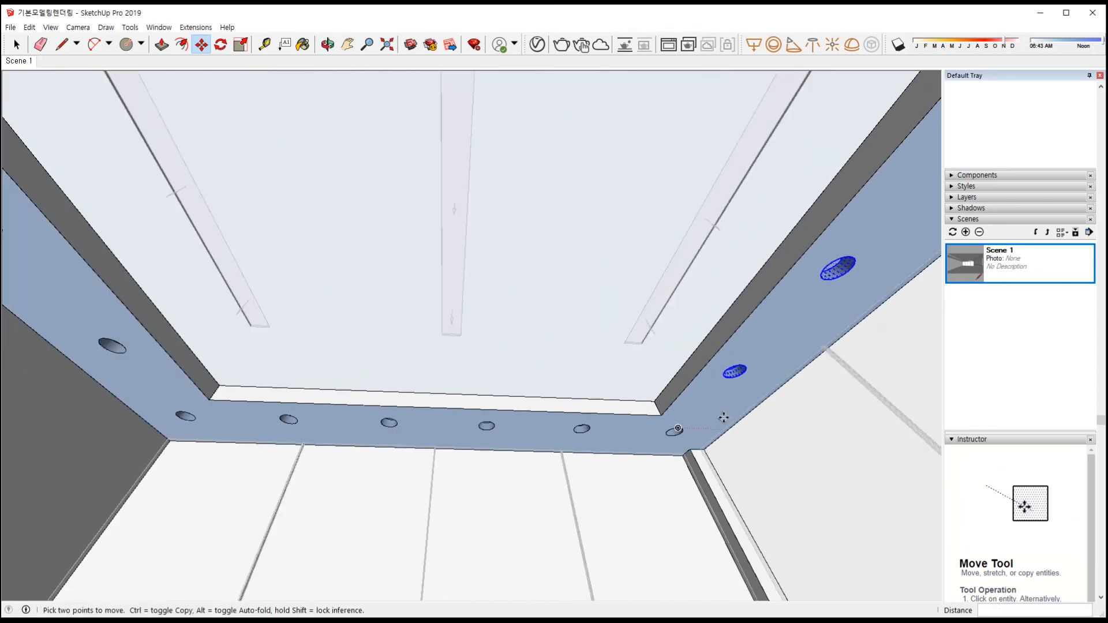
{"action": "scroll", "coordinate": [720, 427], "scroll_direction": "down", "scroll_amount": 2}
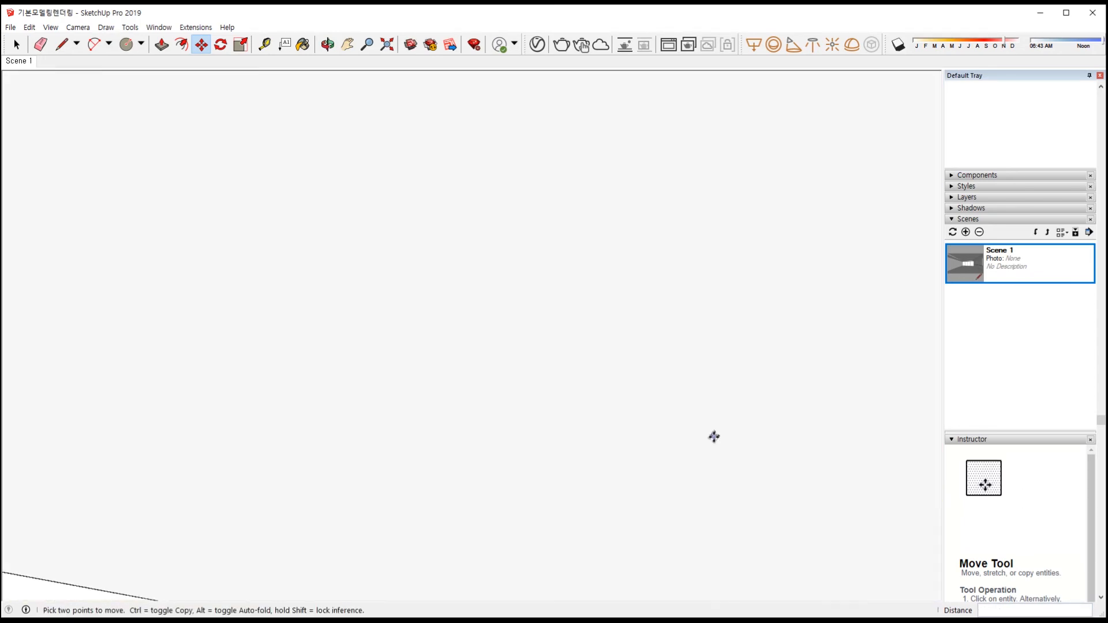
Shift the window-side recess row, including its corner recess, about 141 mm along the red axis towards the window wall
{"action": "scroll", "coordinate": [714, 437], "scroll_direction": "down", "scroll_amount": 5}
{"action": "middle_click_drag", "start_coordinate": [683, 431], "coordinate": [300, 435]}
{"action": "scroll", "coordinate": [636, 410], "scroll_direction": "up", "scroll_amount": 3}
{"action": "middle_click_drag", "start_coordinate": [635, 411], "coordinate": [234, 596]}
{"action": "scroll", "coordinate": [615, 381], "scroll_direction": "up", "scroll_amount": 3}
{"action": "scroll", "coordinate": [457, 408], "scroll_direction": "up", "scroll_amount": 1}
{"action": "middle_click_drag", "start_coordinate": [619, 315], "coordinate": [643, 301], "text": "shift"}
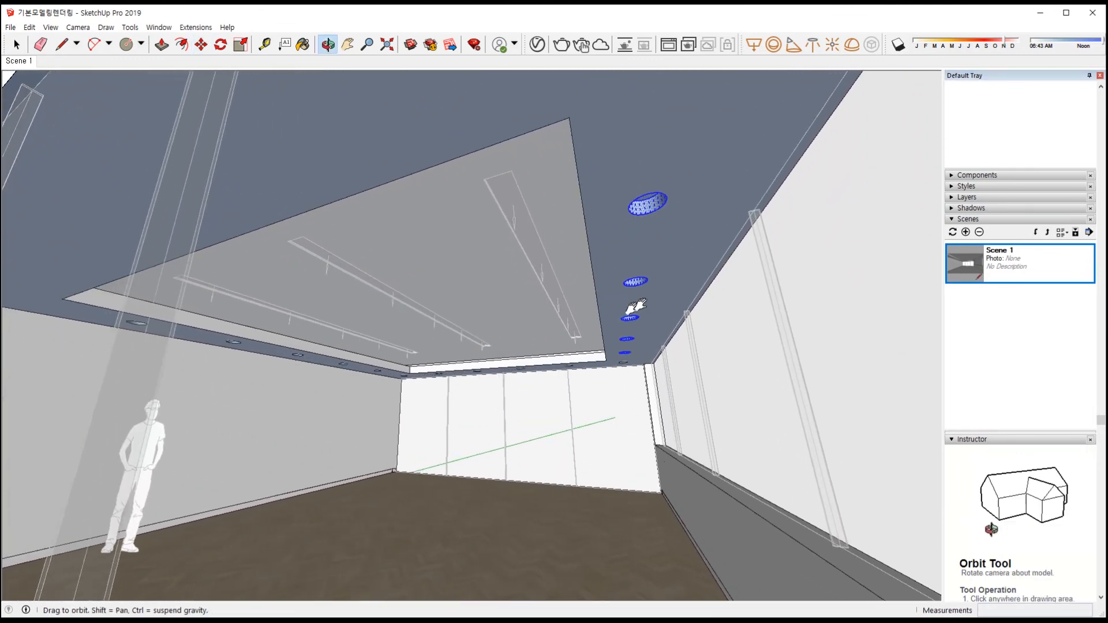
{"action": "scroll", "coordinate": [549, 386], "scroll_direction": "up", "scroll_amount": 1}
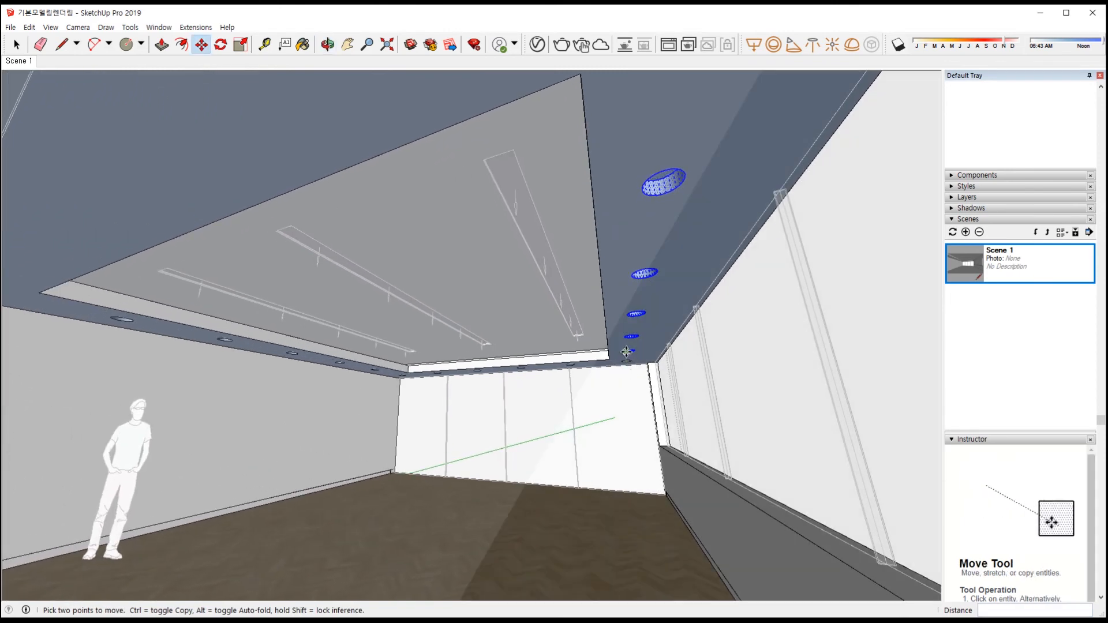
{"action": "scroll", "coordinate": [626, 351], "scroll_direction": "up", "scroll_amount": 2}
{"action": "middle_click_drag", "start_coordinate": [626, 351], "coordinate": [637, 320]}
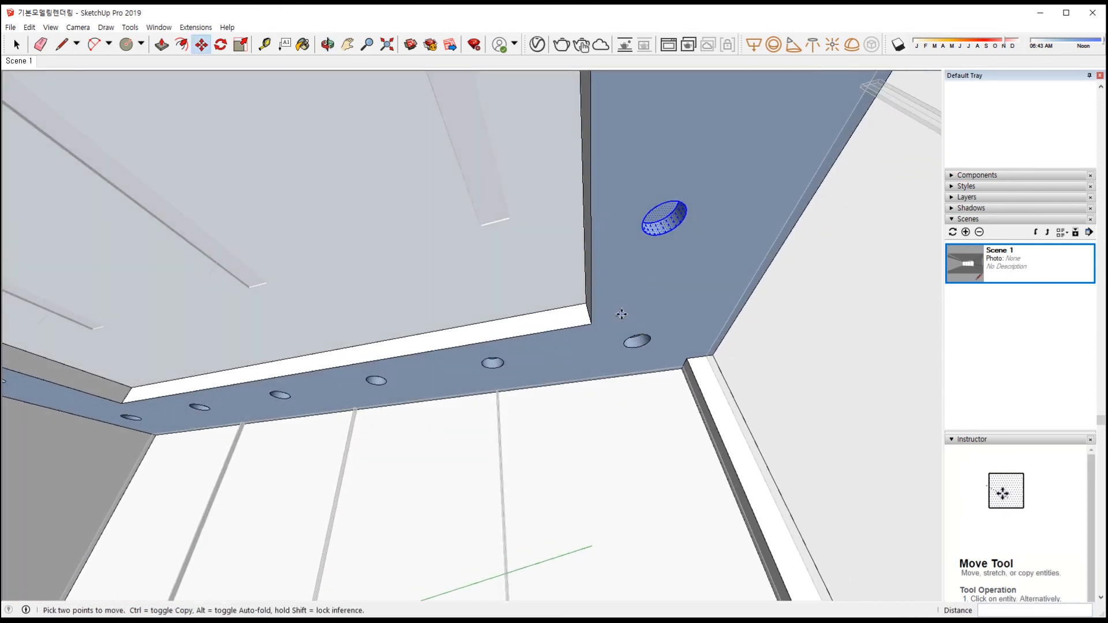
{"action": "key", "text": "space"}
{"action": "left_click_drag", "start_coordinate": [660, 364], "coordinate": [663, 355]}
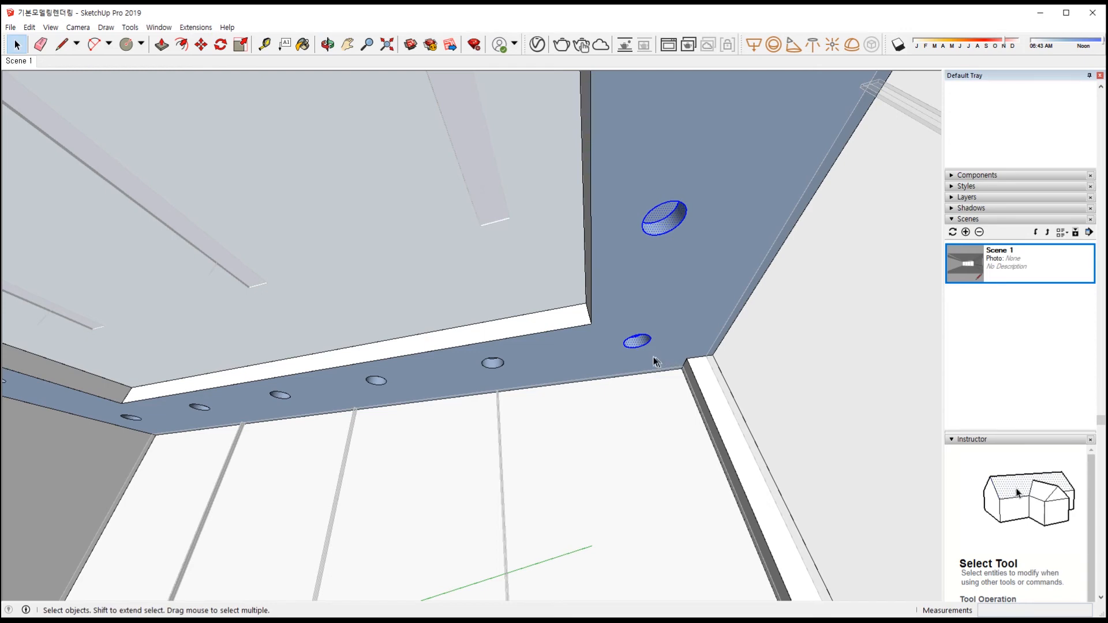
{"action": "scroll", "coordinate": [655, 356], "scroll_direction": "up", "scroll_amount": 3}
{"action": "key", "text": "m"}
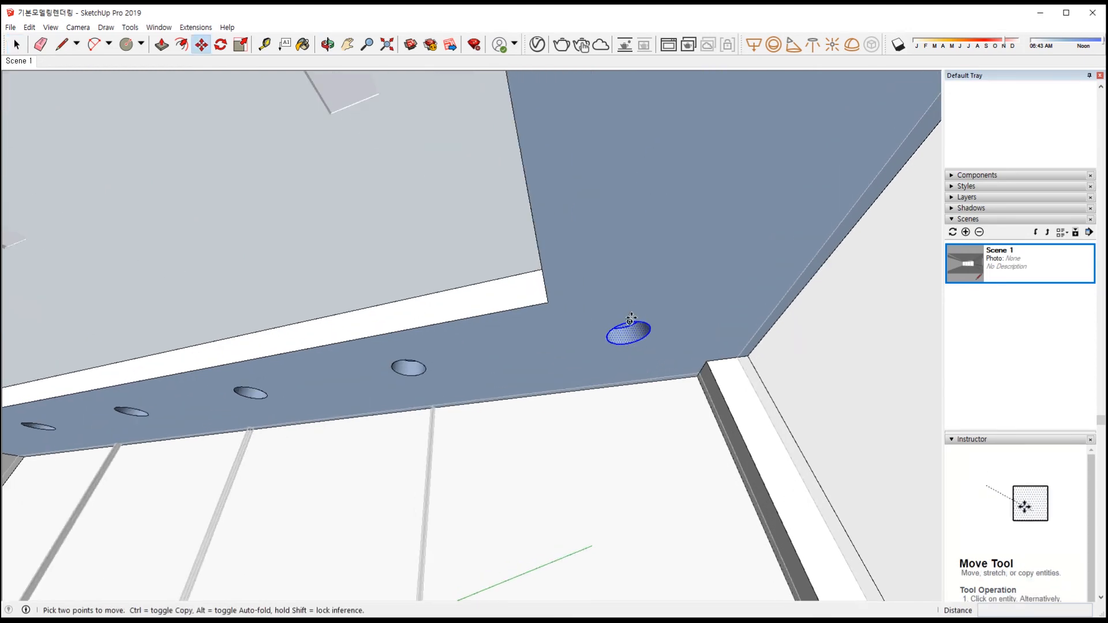
{"action": "left_click", "coordinate": [631, 320]}
{"action": "left_click", "coordinate": [664, 317]}
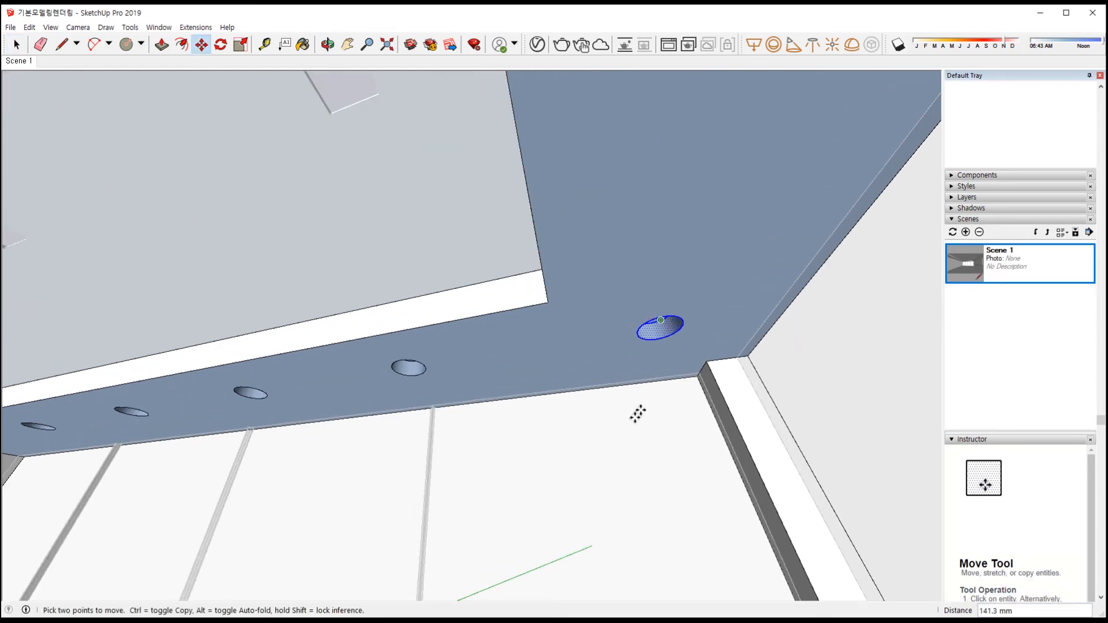
Examine the recess rows around the ceiling border from inside the room and restore the Scene 1 view
{"action": "scroll", "coordinate": [625, 408], "scroll_direction": "down", "scroll_amount": 8}
{"action": "middle_click_drag", "start_coordinate": [624, 418], "coordinate": [664, 612]}
{"action": "key", "text": "m"}
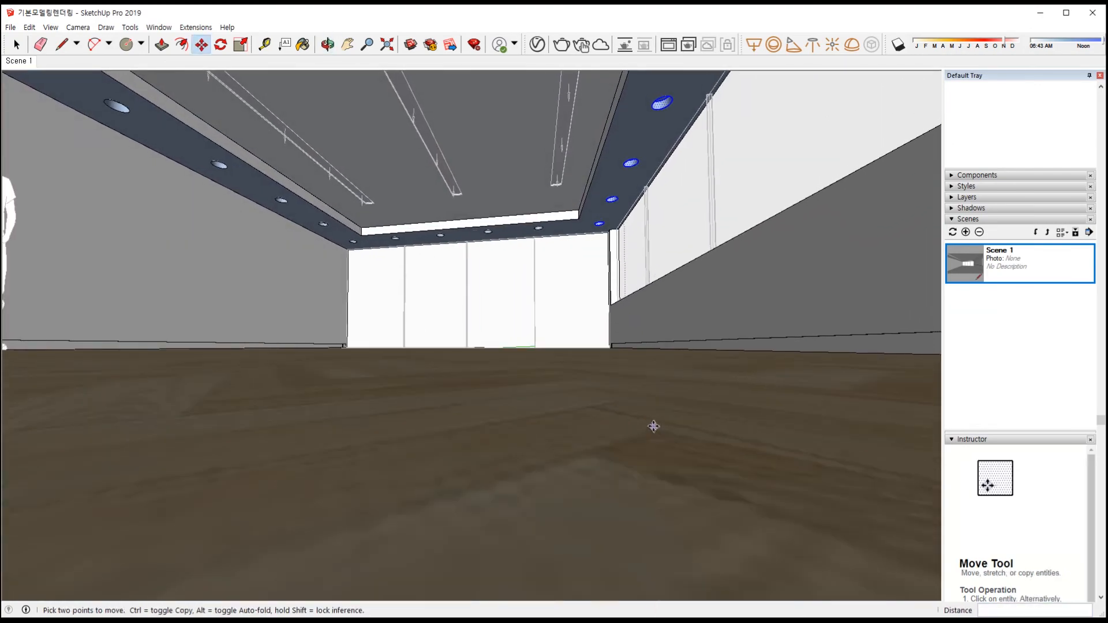
{"action": "scroll", "coordinate": [628, 349], "scroll_direction": "up", "scroll_amount": 6}
{"action": "scroll", "coordinate": [563, 362], "scroll_direction": "down", "scroll_amount": 2}
{"action": "middle_click_drag", "start_coordinate": [511, 294], "coordinate": [528, 363]}
{"action": "mouse_move", "coordinate": [486, 259]}
{"action": "middle_mouse_down"}
{"action": "mouse_move", "coordinate": [668, 230]}
{"action": "mouse_move", "coordinate": [815, 428]}
{"action": "middle_mouse_up"}
{"action": "scroll", "coordinate": [501, 346], "scroll_direction": "up", "scroll_amount": 4}
{"action": "middle_click_drag", "start_coordinate": [503, 346], "coordinate": [508, 216]}
{"action": "middle_click_drag", "start_coordinate": [457, 243], "coordinate": [600, 542], "text": "shift"}
{"action": "middle_click_drag", "start_coordinate": [404, 367], "coordinate": [411, 465], "text": "shift"}
{"action": "scroll", "coordinate": [419, 379], "scroll_direction": "down", "scroll_amount": 5}
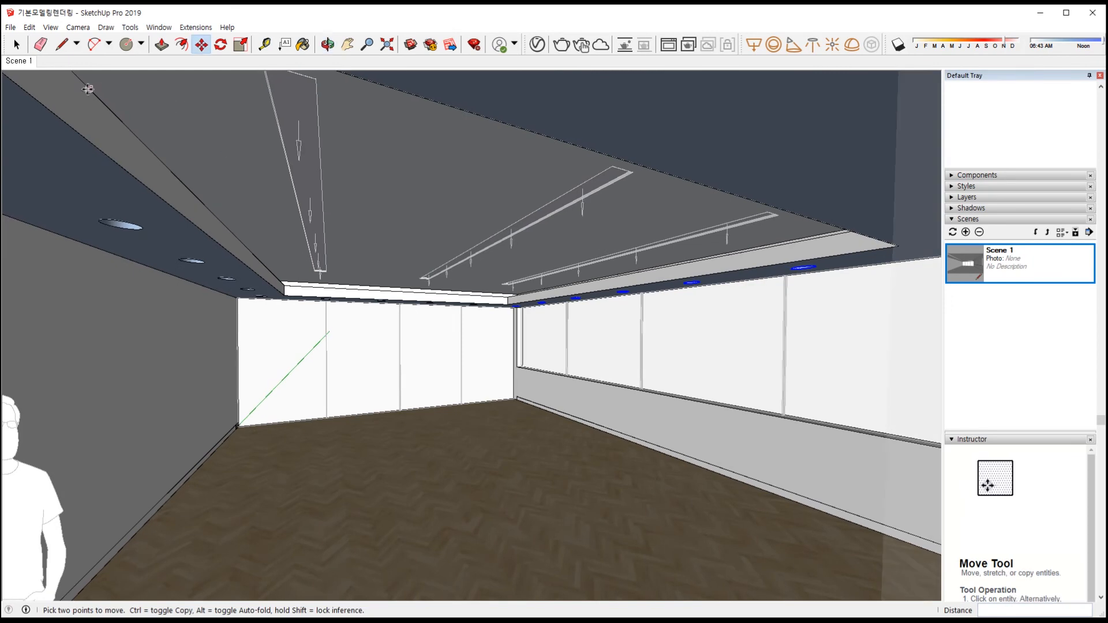
{"action": "left_click", "coordinate": [20, 64]}
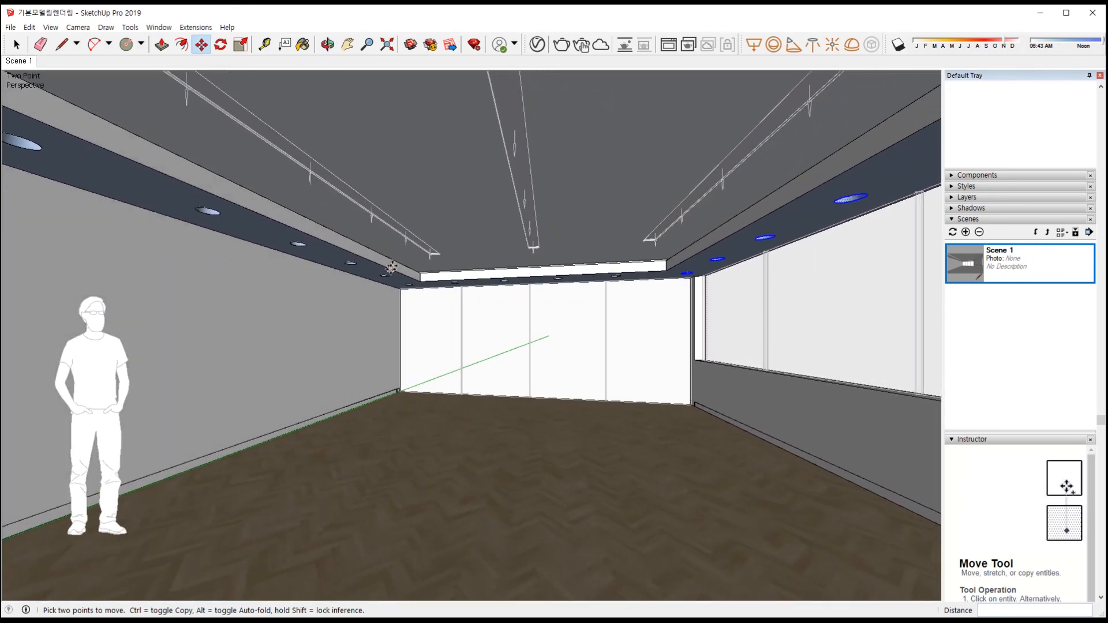
Place a V-Ray sphere light with radius 50 inside the corner recess of the ceiling border
{"action": "scroll", "coordinate": [394, 262], "scroll_direction": "up", "scroll_amount": 6}
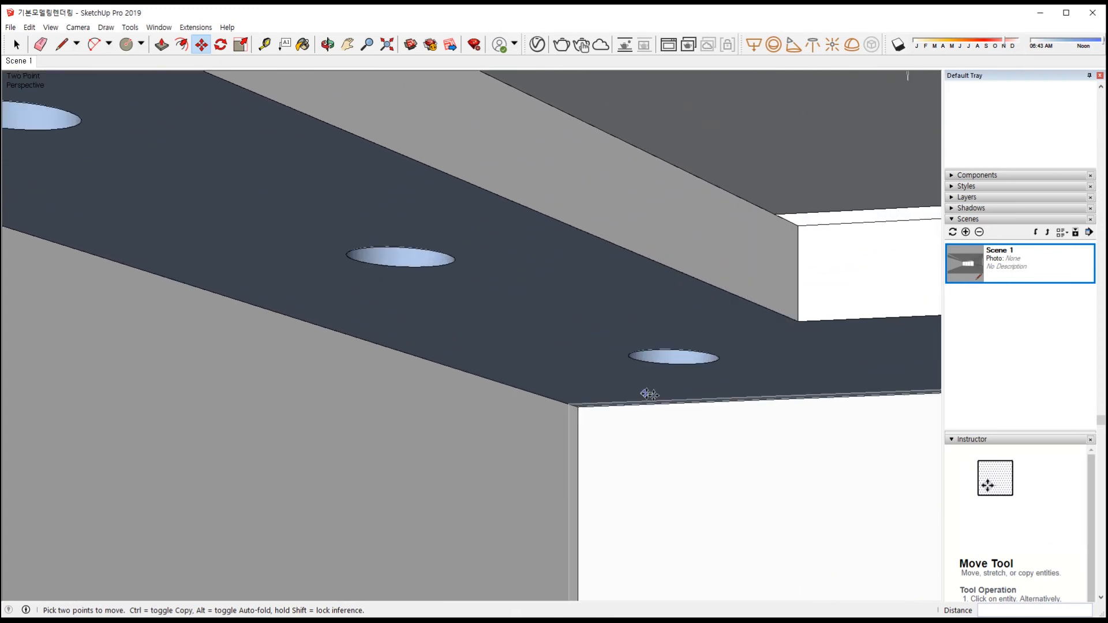
{"action": "middle_click_drag", "start_coordinate": [633, 388], "coordinate": [596, 279]}
{"action": "scroll", "coordinate": [586, 279], "scroll_direction": "up", "scroll_amount": 5}
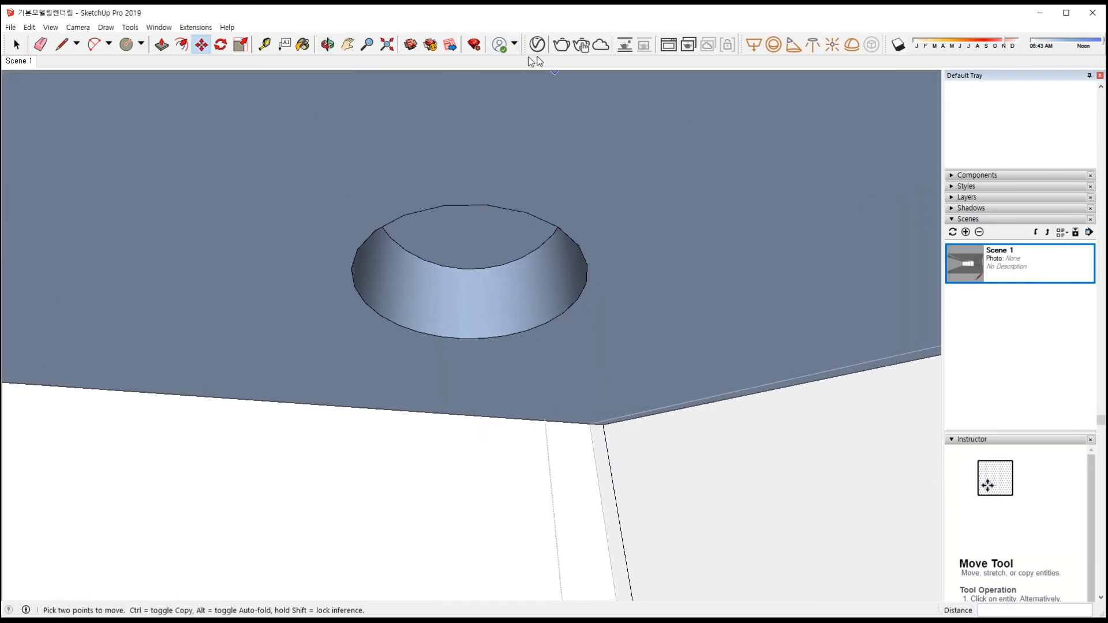
{"action": "left_click", "coordinate": [773, 45]}
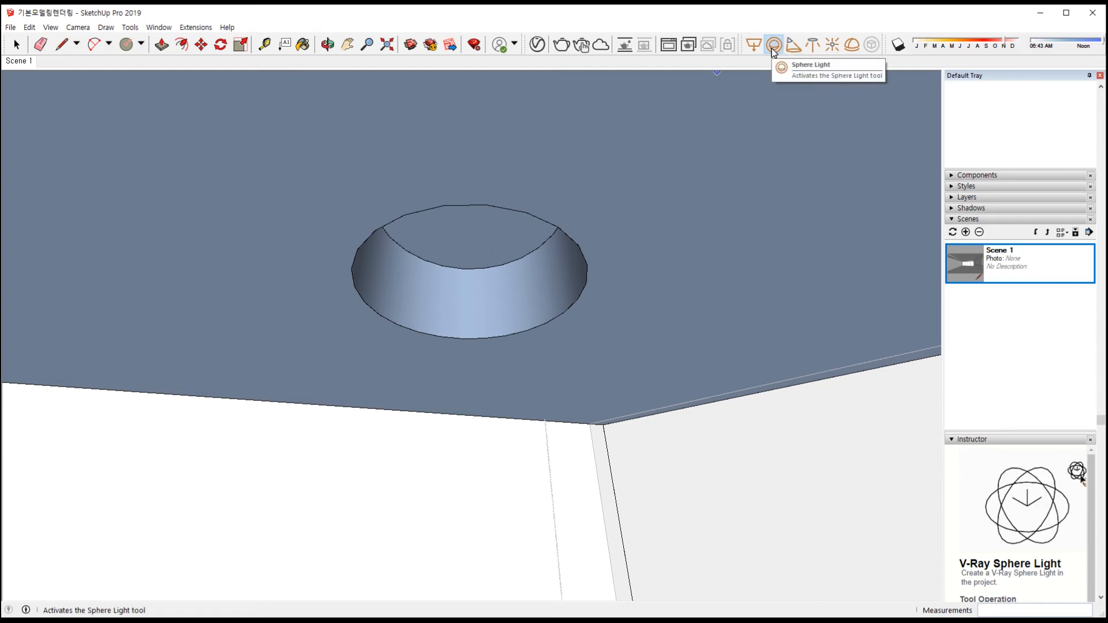
{"action": "scroll", "coordinate": [476, 237], "scroll_direction": "up", "scroll_amount": 4}
{"action": "middle_click_drag", "start_coordinate": [478, 241], "coordinate": [635, 128]}
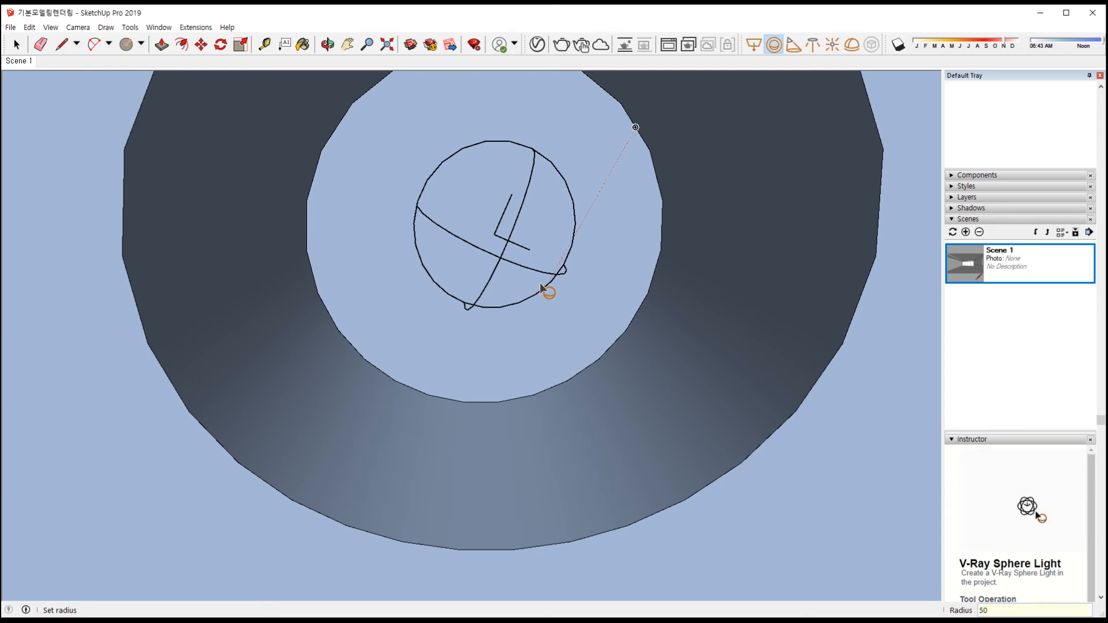
{"action": "key", "text": "Return"}
{"action": "key", "text": "space"}
Try to copy the sphere light from the corner recess into the neighbouring recess, using recess edge points as reference
{"action": "scroll", "coordinate": [557, 255], "scroll_direction": "down", "scroll_amount": 5}
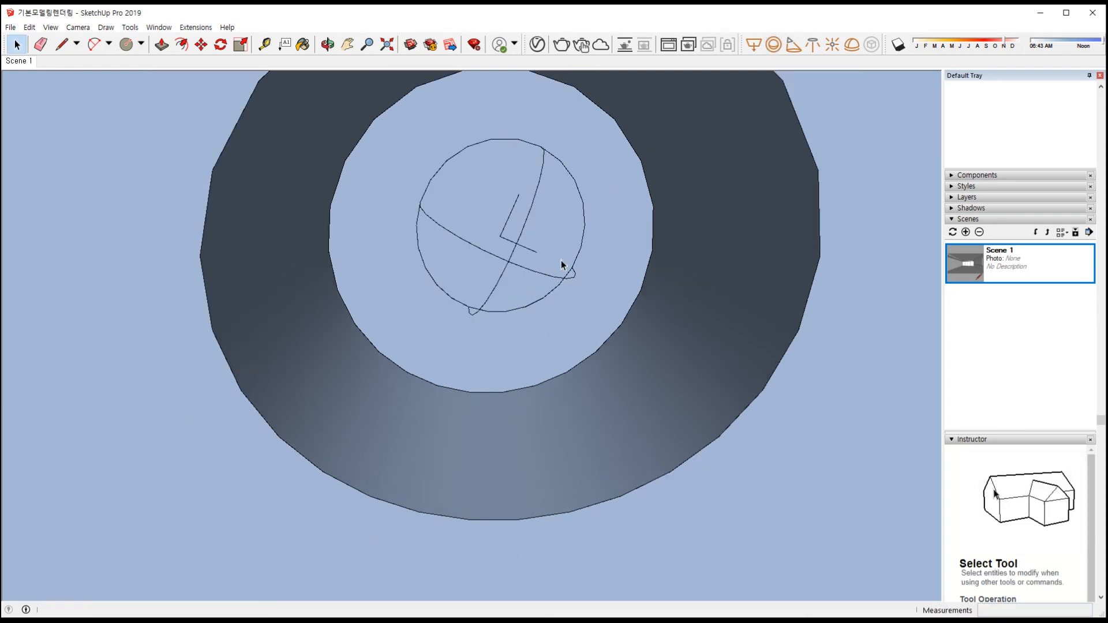
{"action": "left_click", "coordinate": [537, 265]}
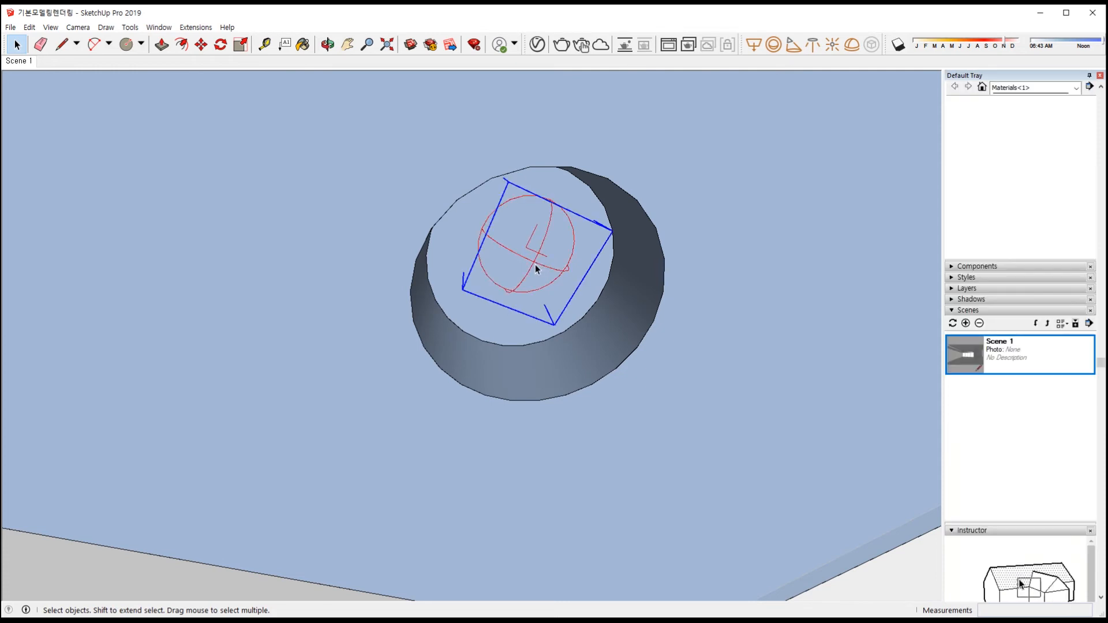
{"action": "key", "text": "m"}
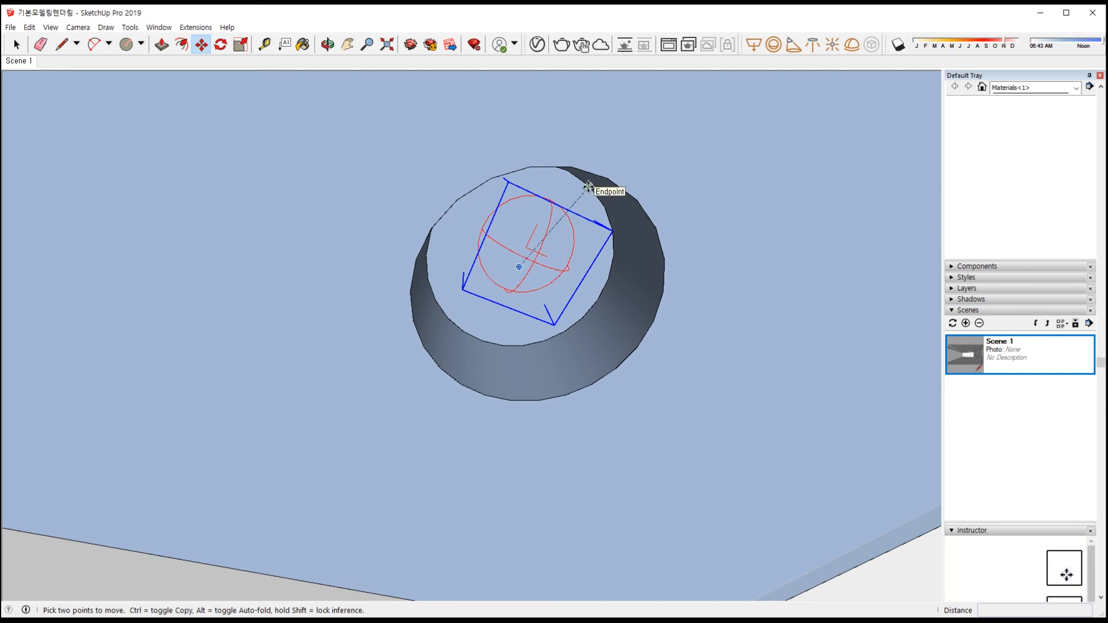
{"action": "left_click", "coordinate": [638, 199]}
{"action": "scroll", "coordinate": [673, 227], "scroll_direction": "down", "scroll_amount": 9}
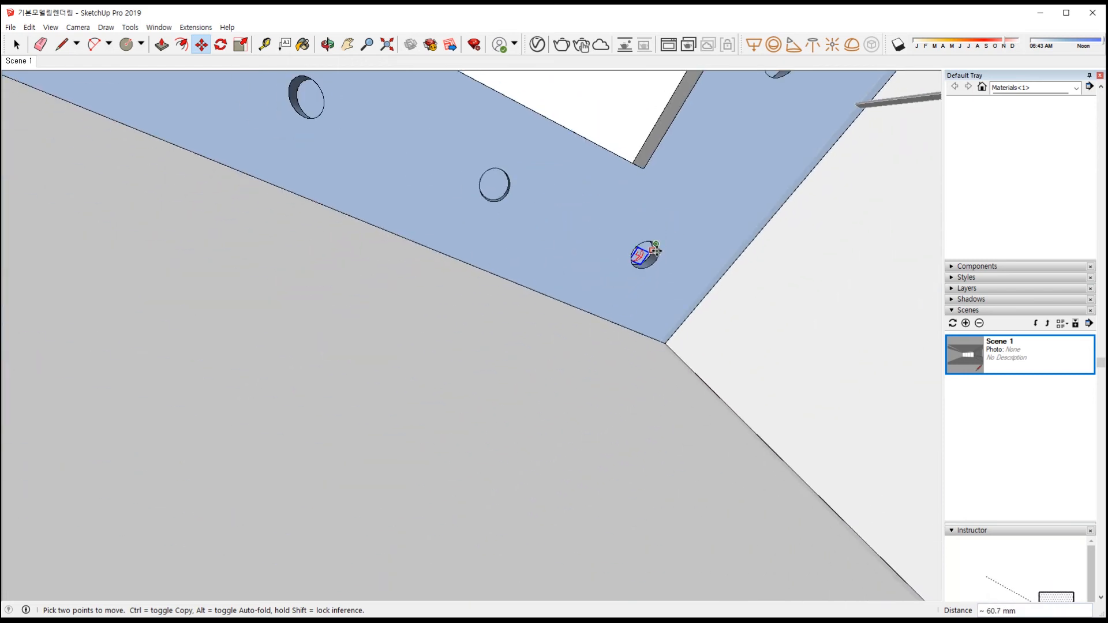
{"action": "middle_click_drag", "start_coordinate": [774, 124], "coordinate": [488, 323]}
{"action": "key", "text": "ctrl"}
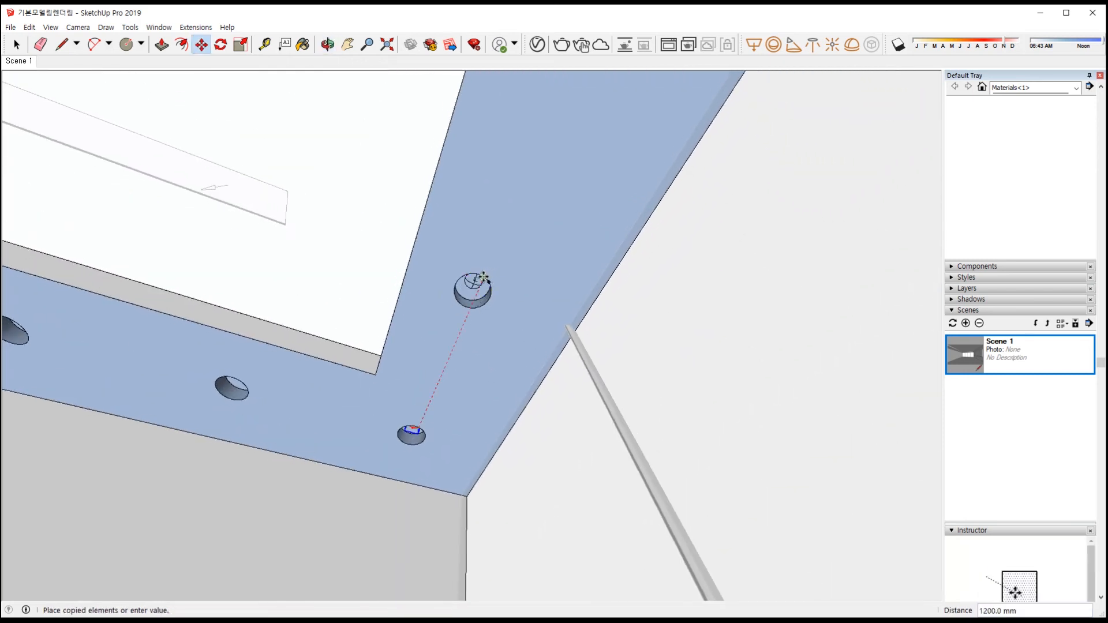
{"action": "scroll", "coordinate": [482, 277], "scroll_direction": "up", "scroll_amount": 4}
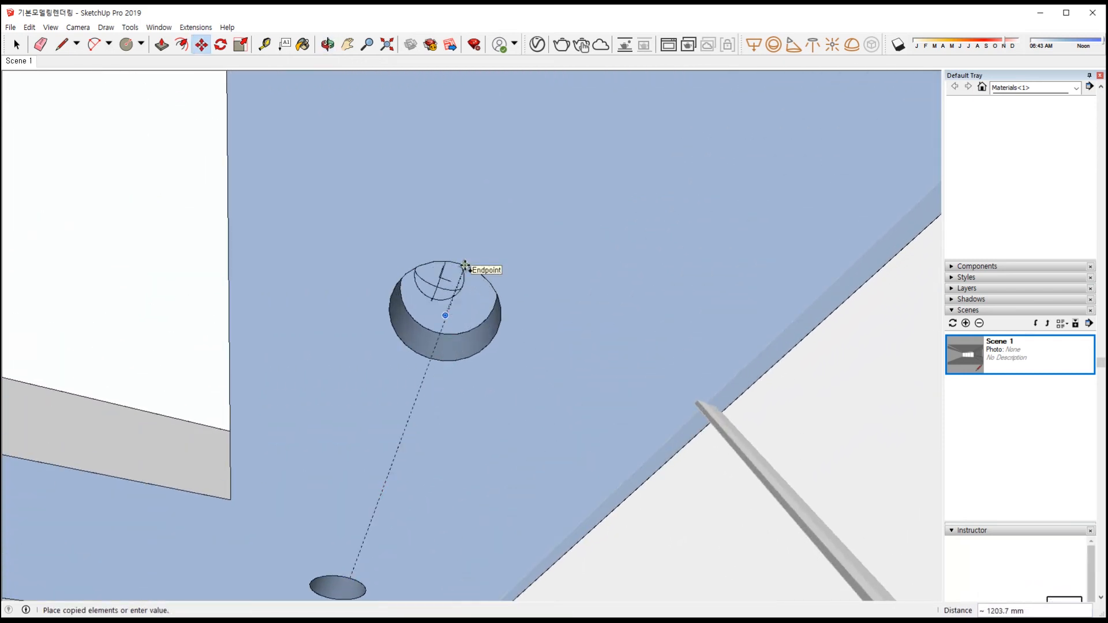
{"action": "left_click", "coordinate": [344, 560]}
{"action": "middle_click_drag", "start_coordinate": [345, 560], "coordinate": [564, 215]}
{"action": "scroll", "coordinate": [354, 486], "scroll_direction": "up", "scroll_amount": 3}
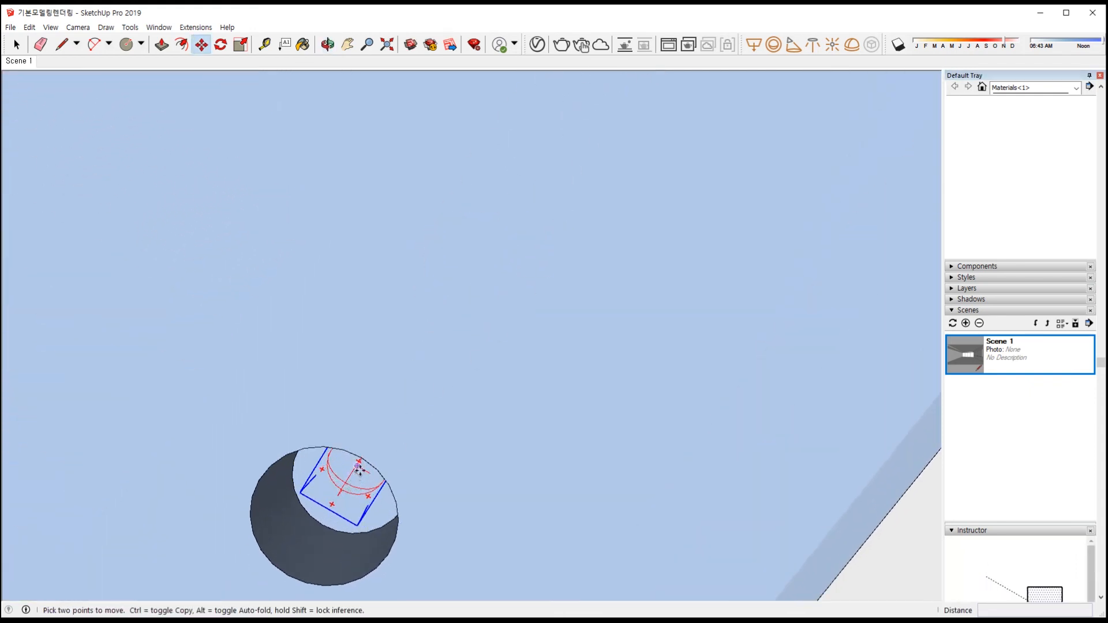
Copy the corner sphere light 1200 mm along the red axis into the neighbouring recess
{"action": "left_click", "coordinate": [362, 456]}
{"action": "scroll", "coordinate": [559, 238], "scroll_direction": "down", "scroll_amount": 5}
{"action": "key", "text": "ctrl"}
{"action": "middle_click_drag", "start_coordinate": [651, 119], "coordinate": [514, 292], "text": "shift"}
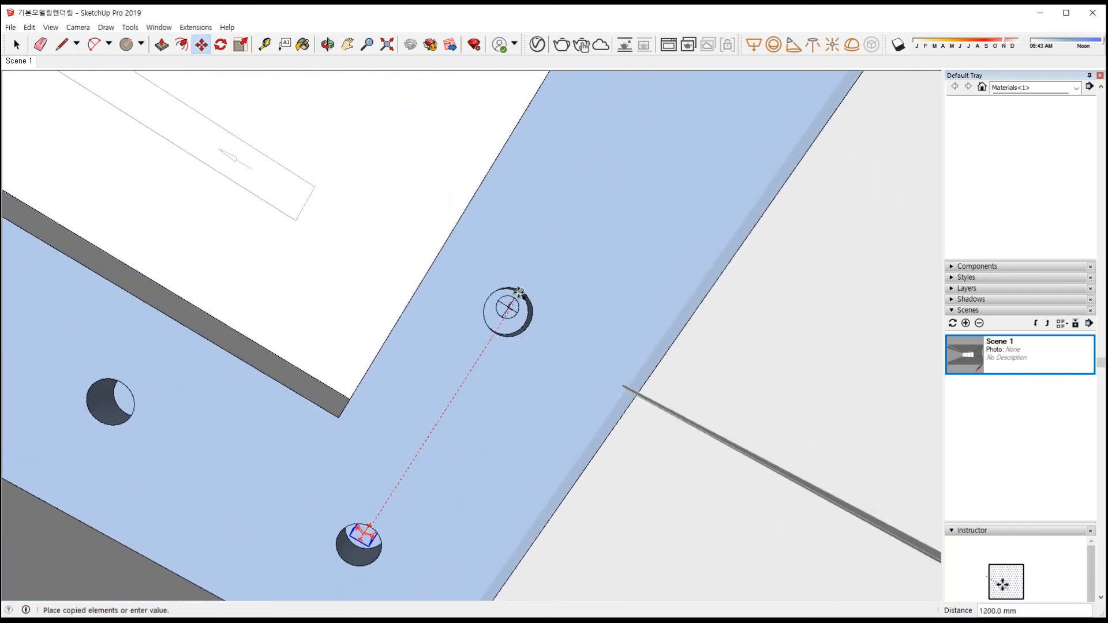
{"action": "left_click", "coordinate": [520, 292]}
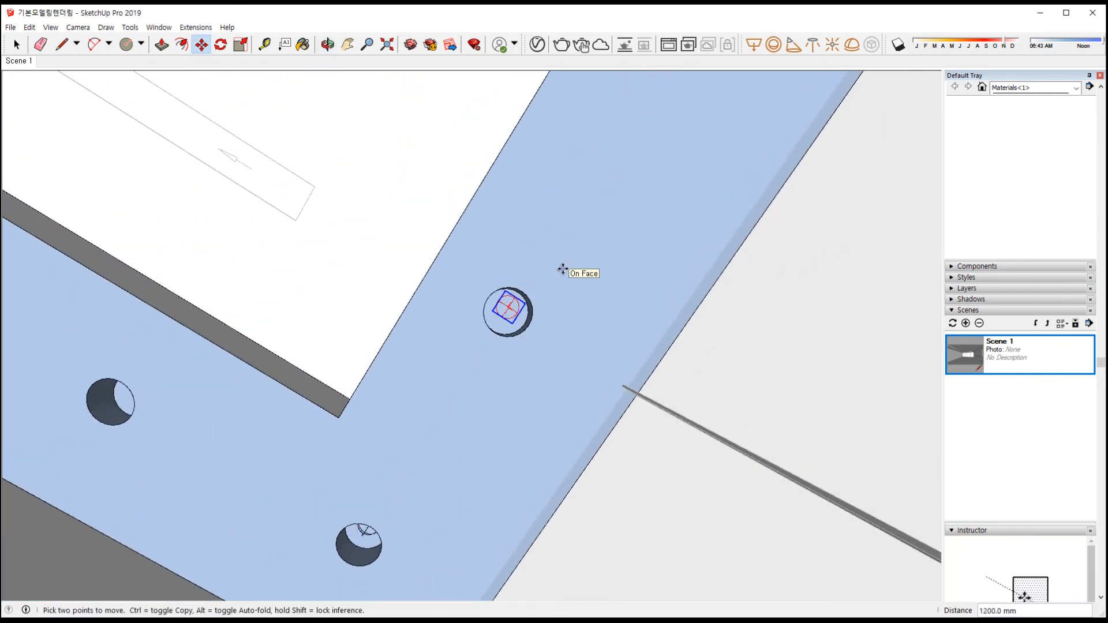
Try to array the corner sphere light along the recess row, copying it at 1200 mm spacing with a x5 multiplier
{"action": "scroll", "coordinate": [569, 269], "scroll_direction": "down", "scroll_amount": 6}
{"action": "middle_click_drag", "start_coordinate": [571, 270], "coordinate": [668, 425]}
{"action": "scroll", "coordinate": [649, 467], "scroll_direction": "up", "scroll_amount": 10}
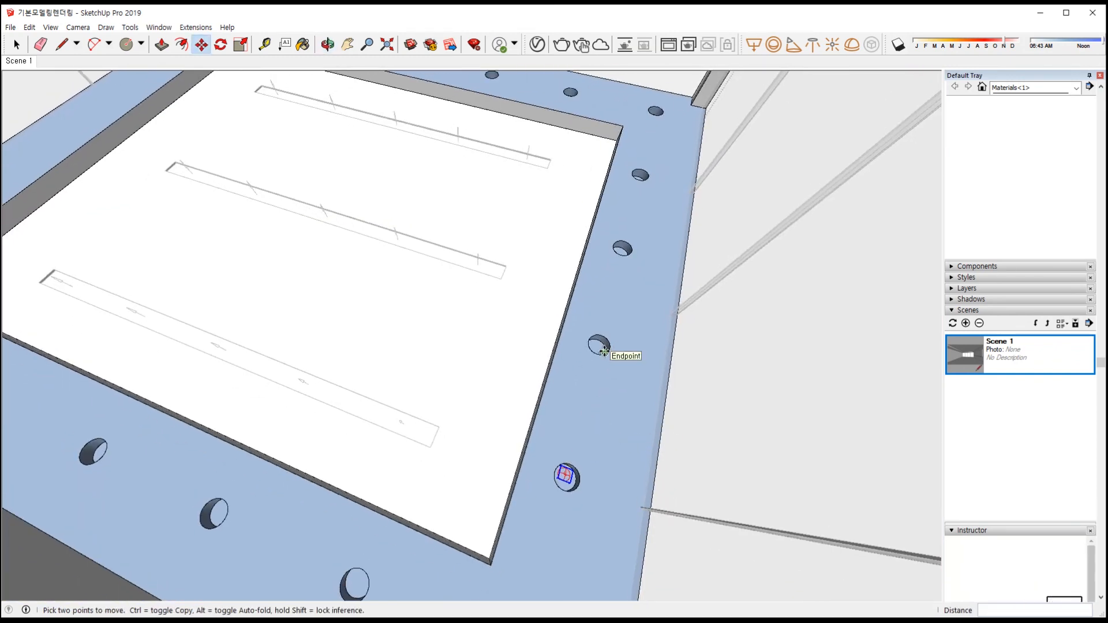
{"action": "left_click", "coordinate": [659, 113]}
{"action": "middle_click_drag", "start_coordinate": [651, 292], "coordinate": [727, 90]}
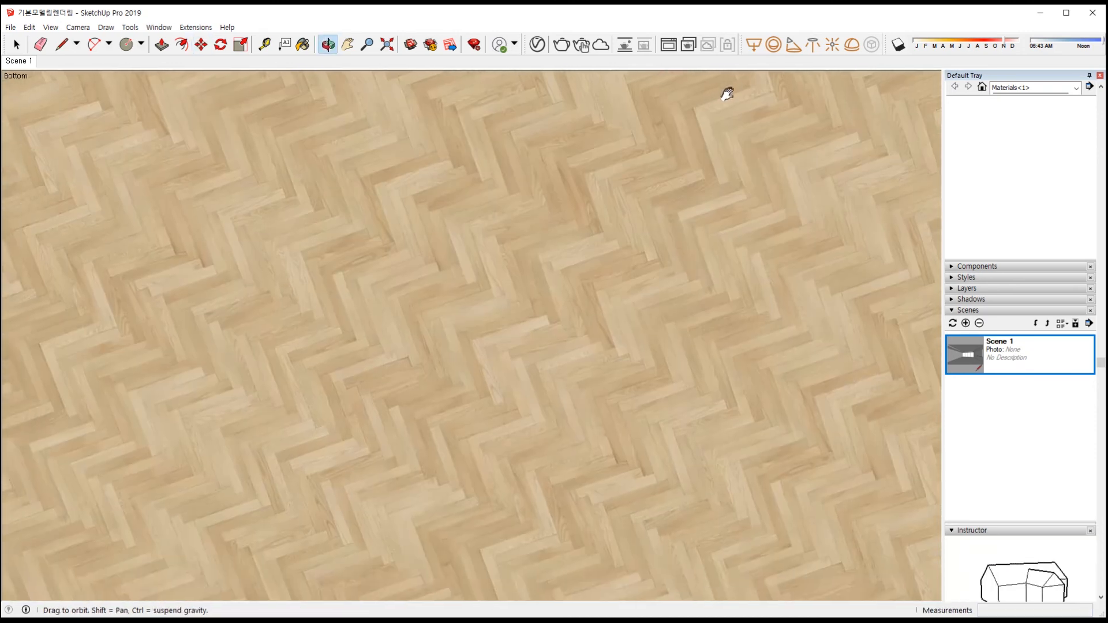
{"action": "scroll", "coordinate": [684, 265], "scroll_direction": "up", "scroll_amount": 10}
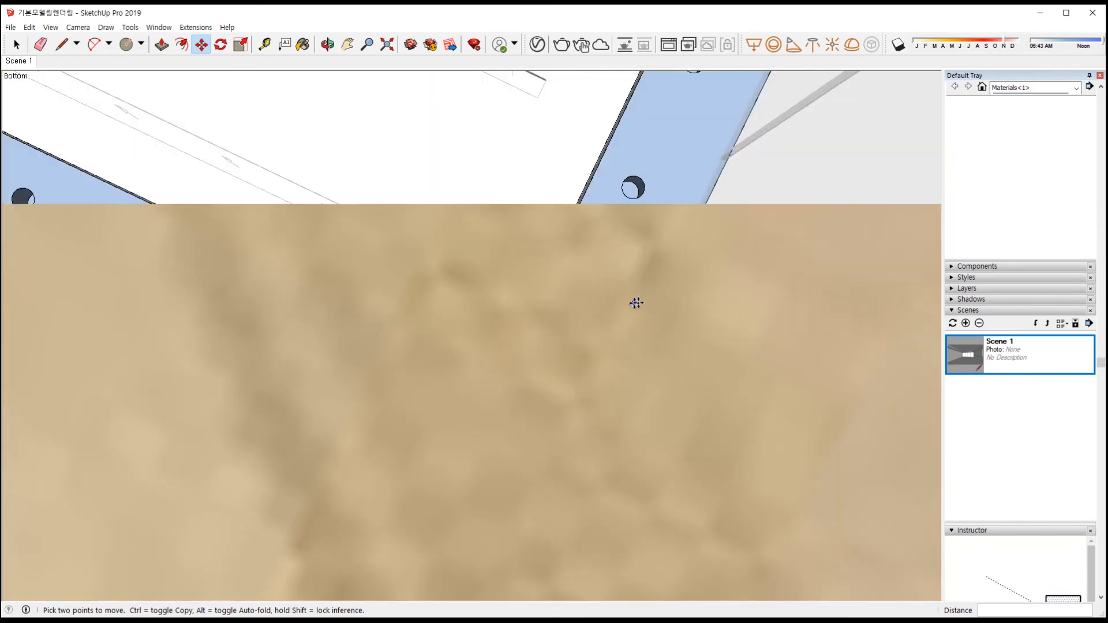
{"action": "scroll", "coordinate": [554, 321], "scroll_direction": "up", "scroll_amount": 5}
{"action": "scroll", "coordinate": [534, 317], "scroll_direction": "down", "scroll_amount": 3}
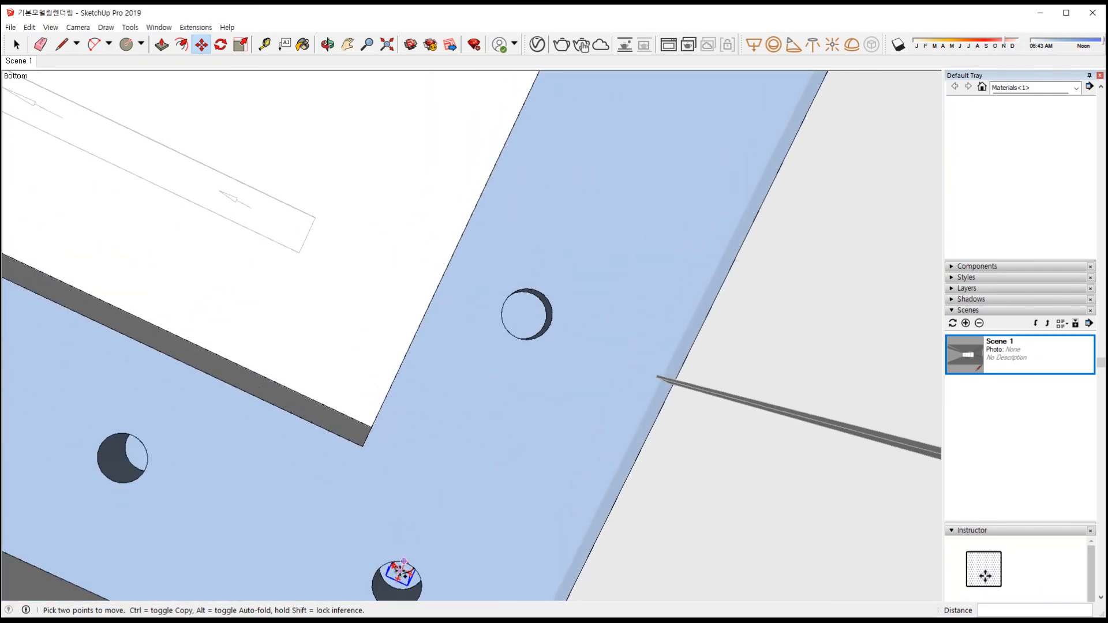
{"action": "left_click", "coordinate": [404, 564]}
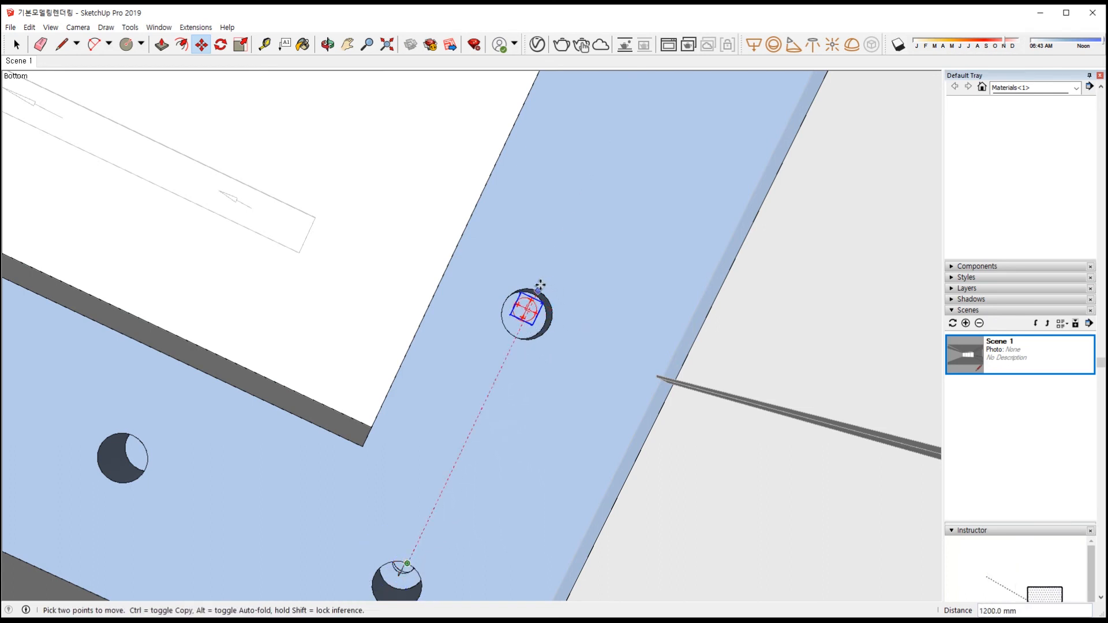
{"action": "middle_click_drag", "start_coordinate": [404, 563], "coordinate": [483, 272]}
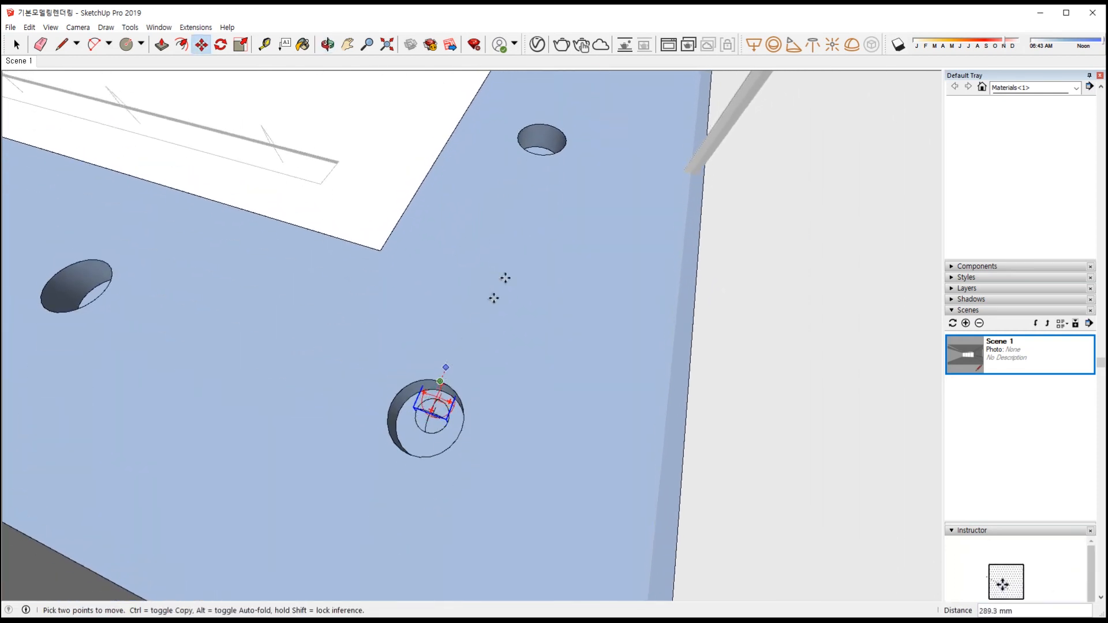
{"action": "left_click", "coordinate": [547, 126]}
{"action": "middle_click_drag", "start_coordinate": [584, 131], "coordinate": [565, 531]}
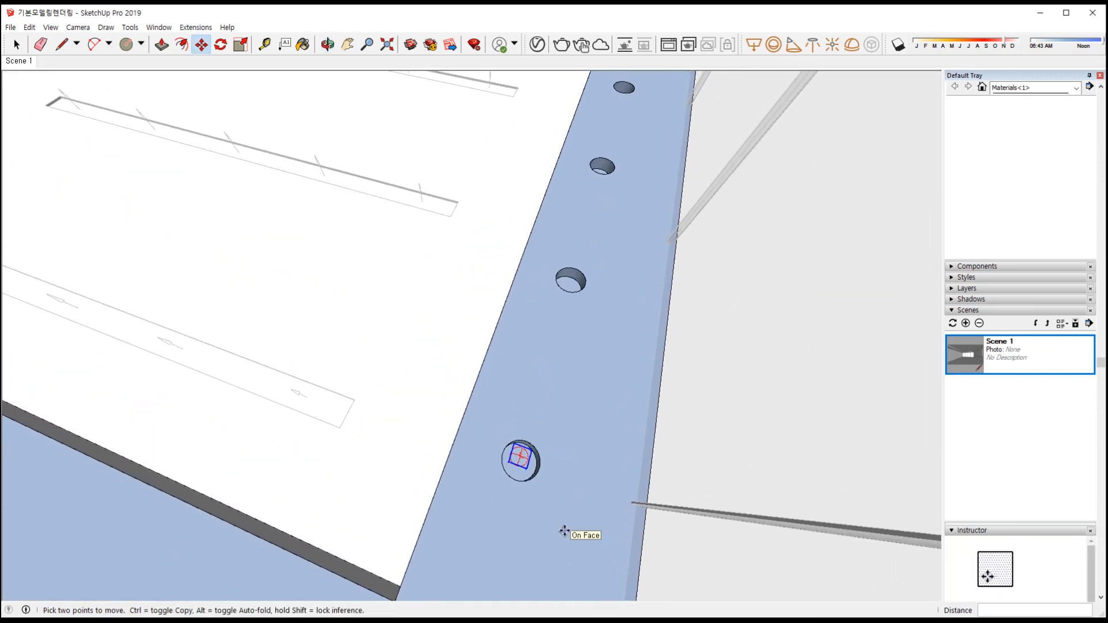
{"action": "type", "text": "x5"}
{"action": "key", "text": "Return"}
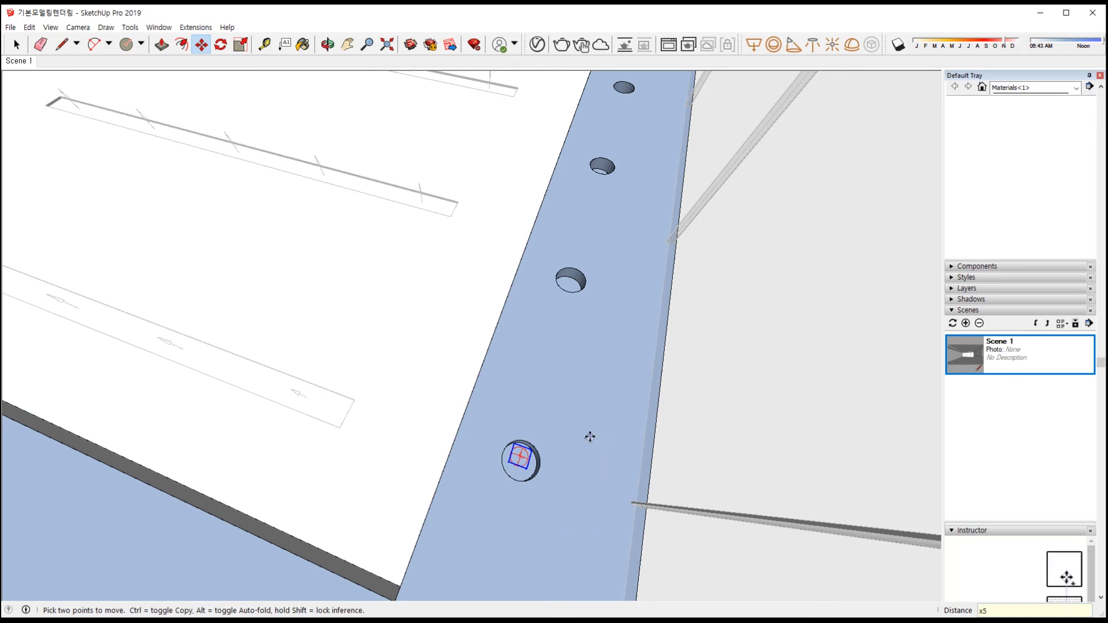
Delete the sphere light from the corner recess
{"action": "middle_click_drag", "start_coordinate": [520, 458], "coordinate": [575, 376]}
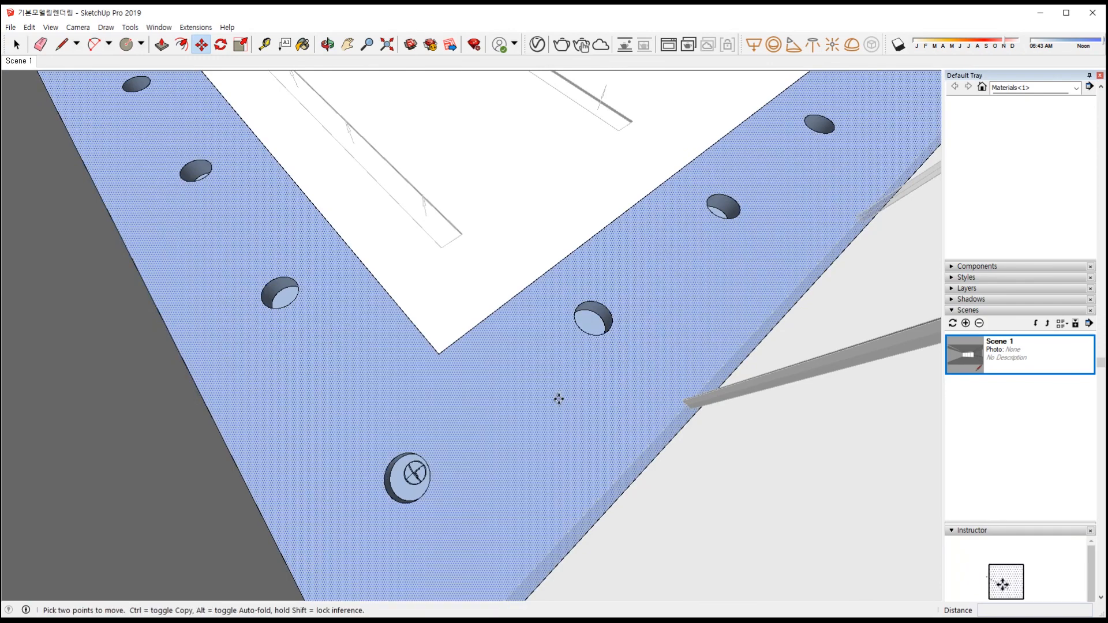
{"action": "scroll", "coordinate": [502, 444], "scroll_direction": "up", "scroll_amount": 6}
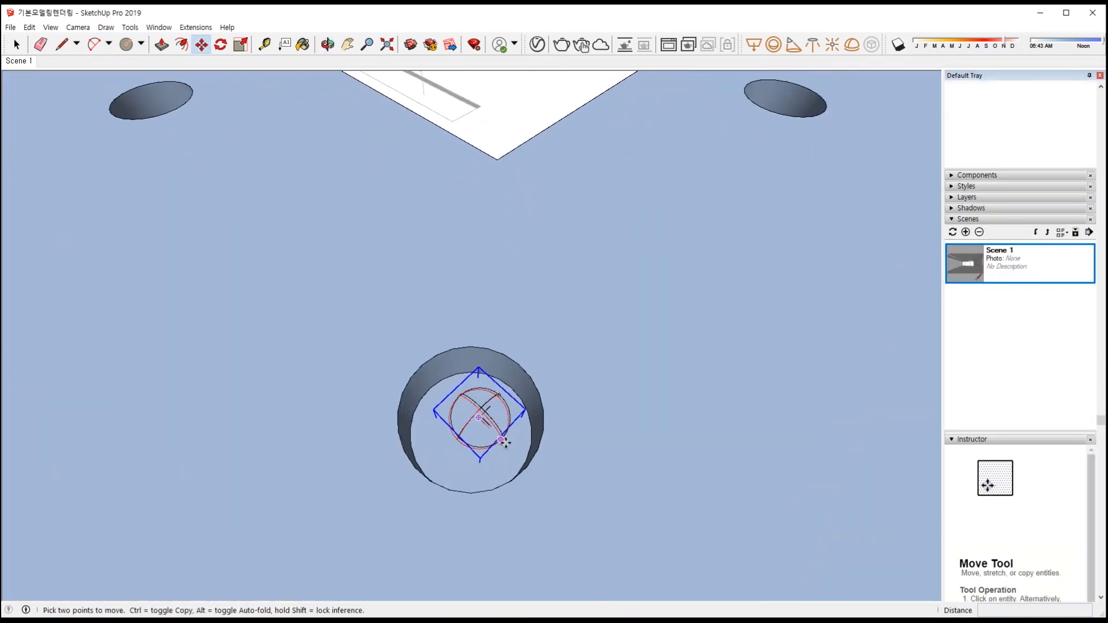
{"action": "key", "text": "b"}
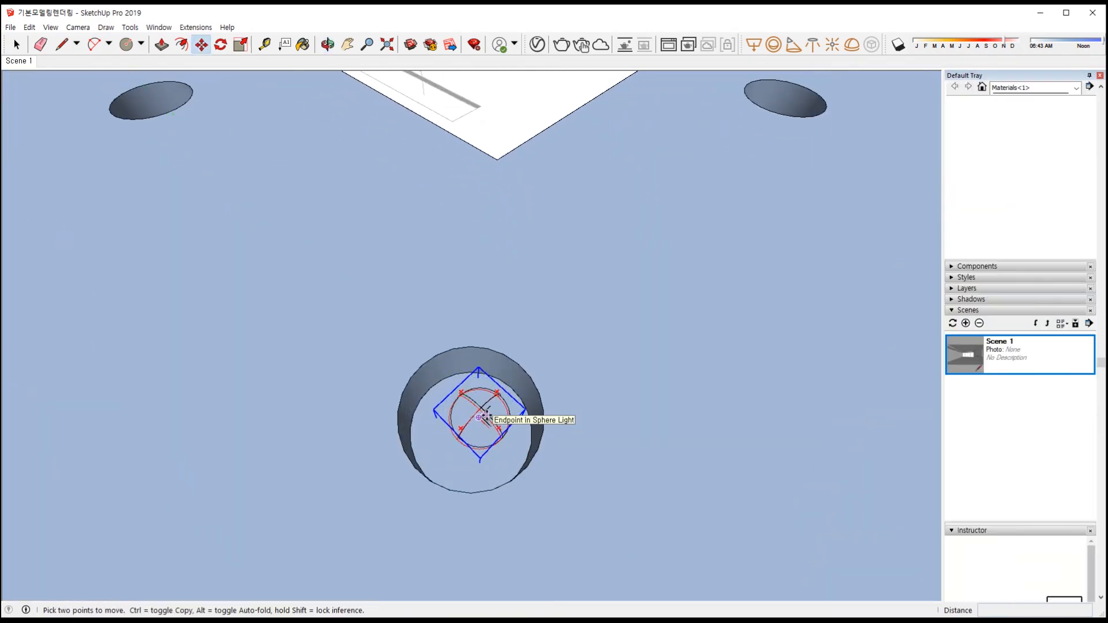
{"action": "key", "text": "space"}
{"action": "left_click", "coordinate": [490, 420]}
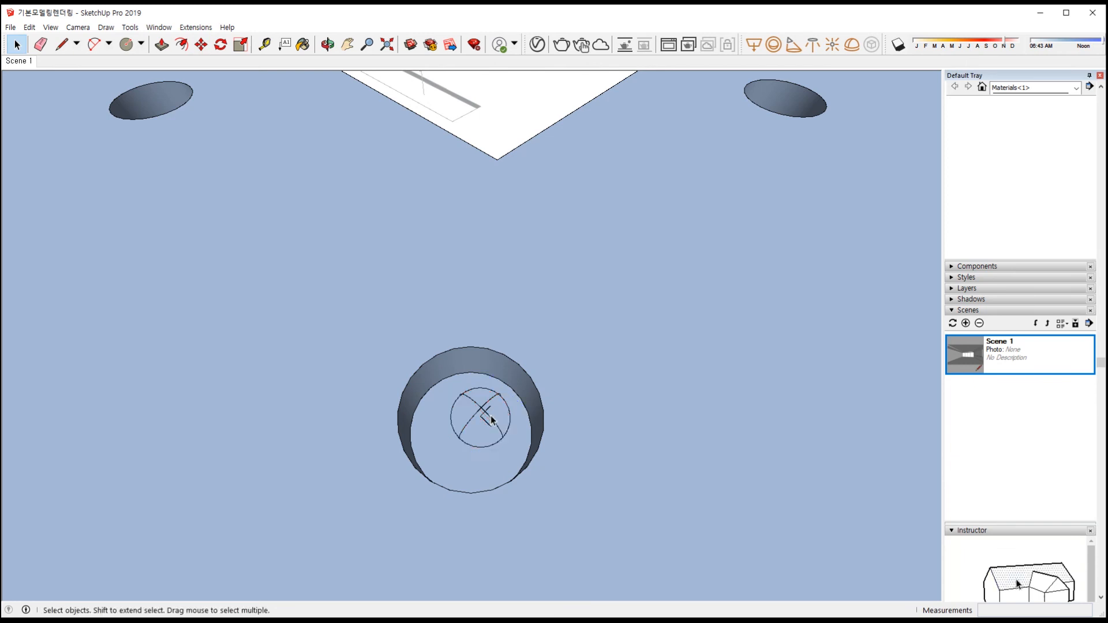
{"action": "left_click", "coordinate": [491, 420]}
{"action": "key", "text": "Delete"}
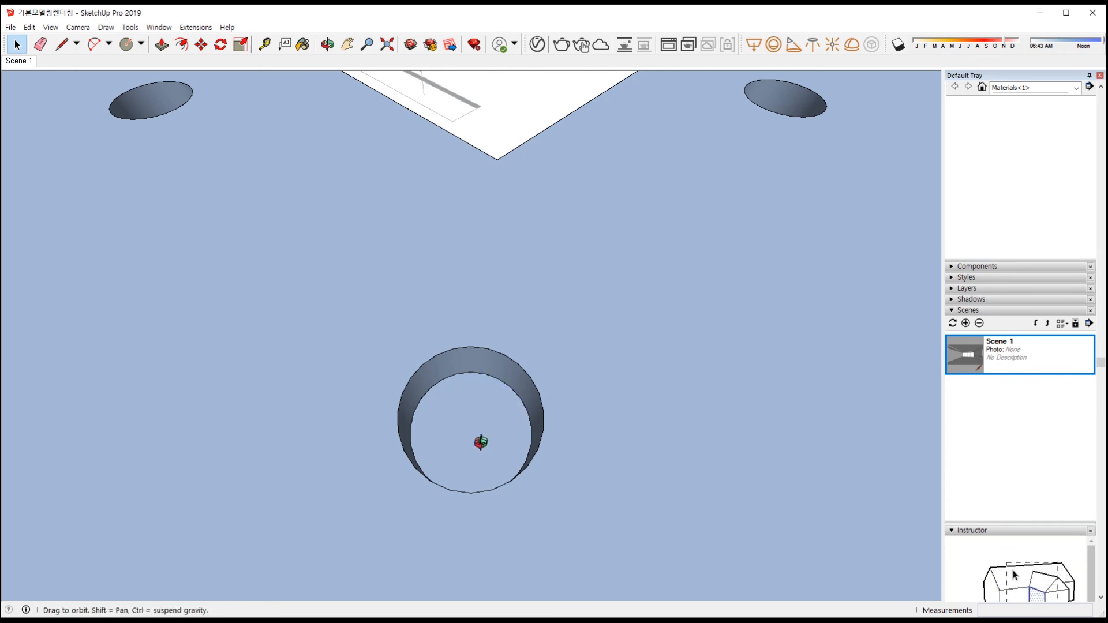
Draw a reference line across the diameter of the corner recess's inner circle
{"action": "middle_click_drag", "start_coordinate": [487, 432], "coordinate": [491, 464]}
{"action": "key", "text": "l"}
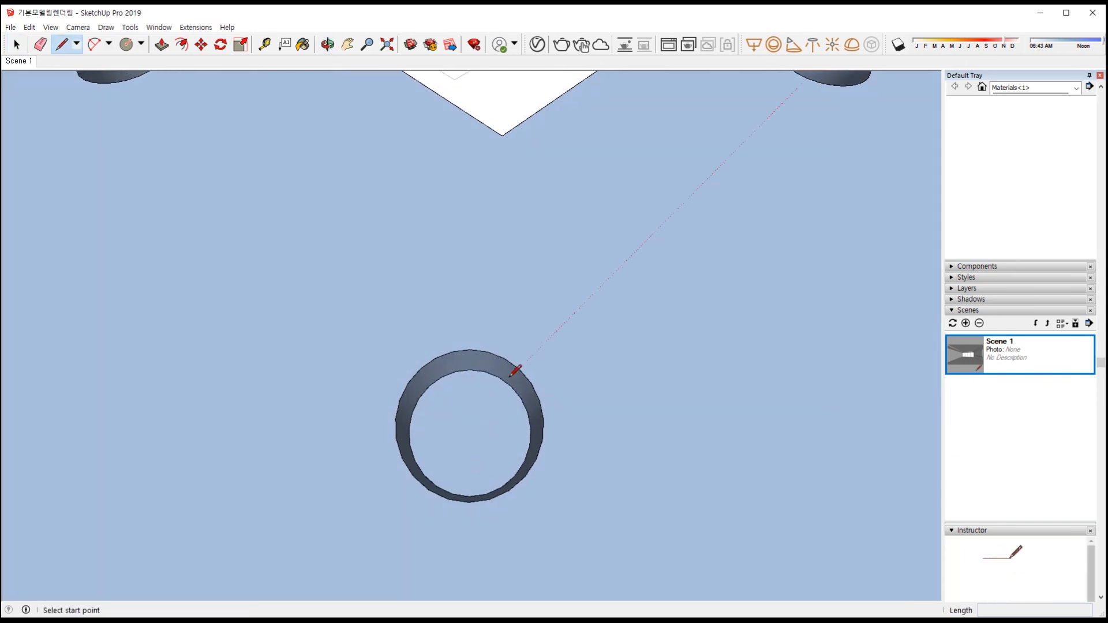
{"action": "left_click", "coordinate": [500, 376]}
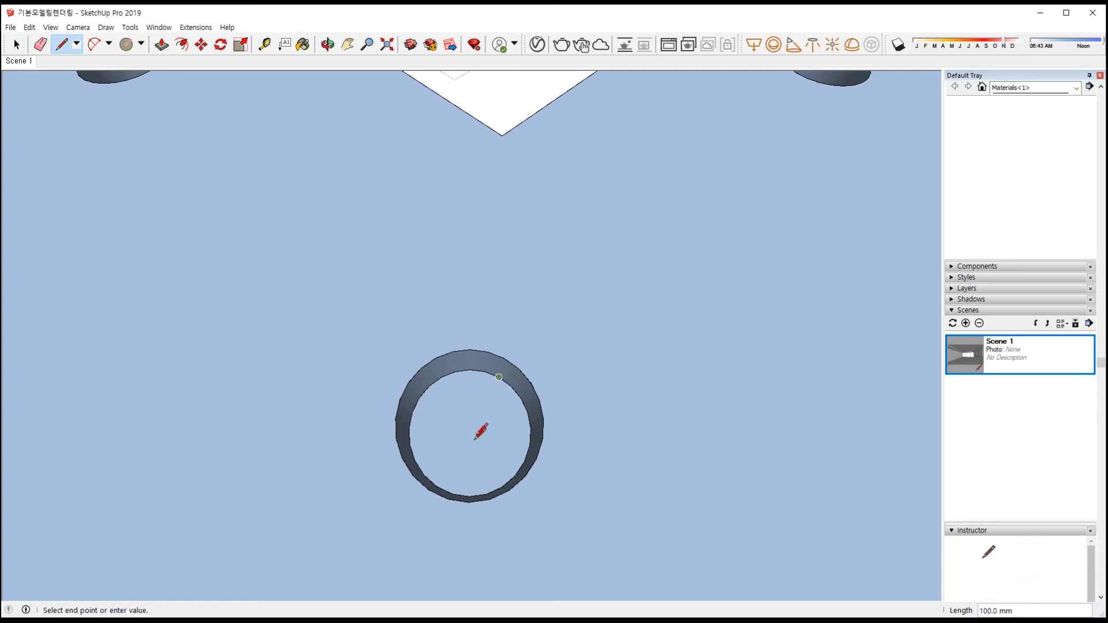
{"action": "middle_click_drag", "start_coordinate": [487, 467], "coordinate": [547, 350]}
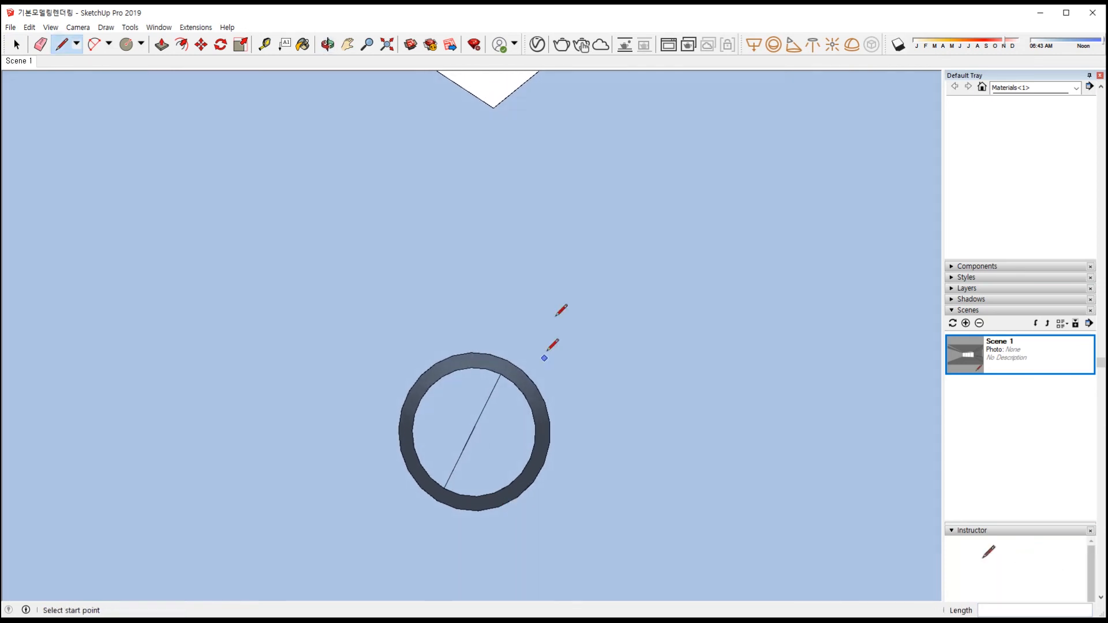
Place a V-Ray sphere light at the midpoint of the reference line in the corner recess and delete the line
{"action": "left_click", "coordinate": [774, 47]}
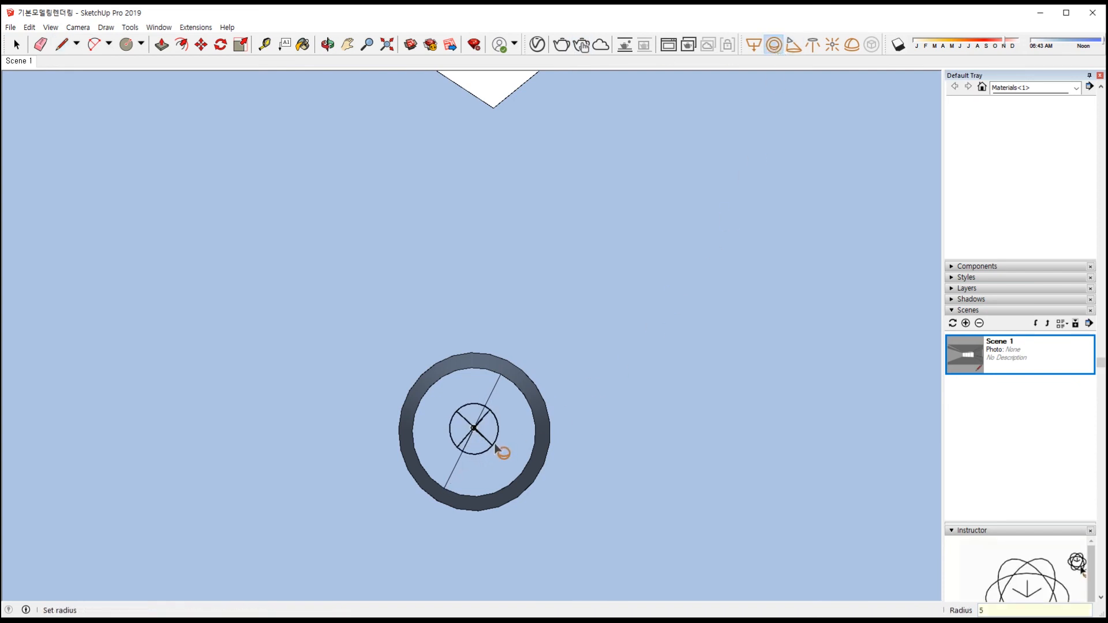
{"action": "key", "text": "space"}
{"action": "left_click", "coordinate": [491, 392]}
{"action": "left_click", "coordinate": [494, 388]}
{"action": "key", "text": "Delete"}
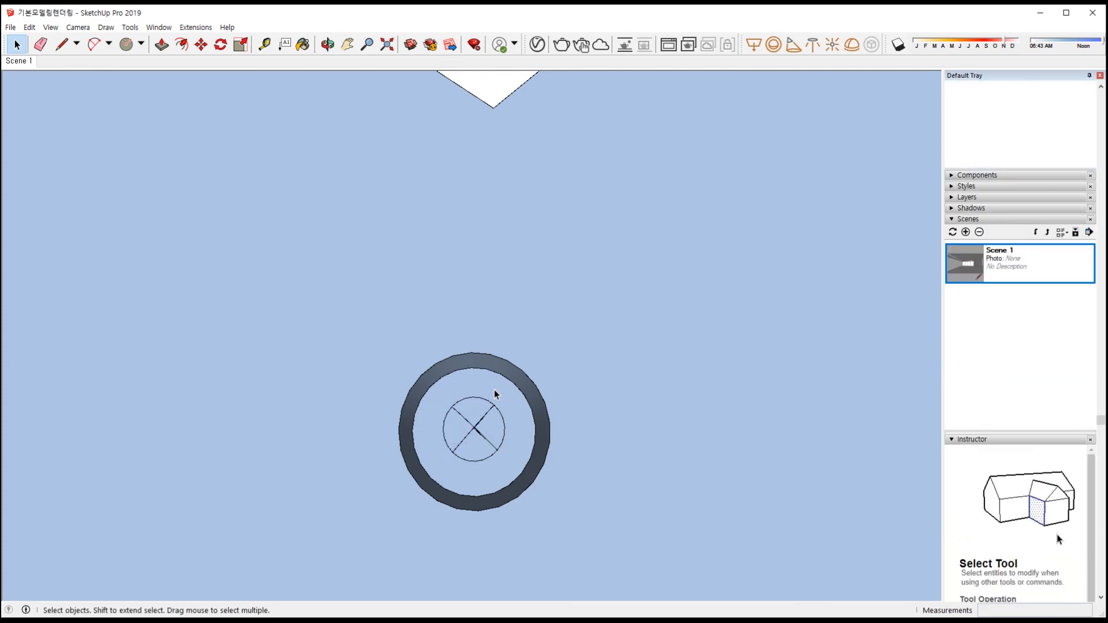
Copy the corner sphere light 1200 mm along the red axis into the neighbouring recess and array it along that row
{"action": "left_click", "coordinate": [479, 421]}
{"action": "left_click", "coordinate": [473, 434]}
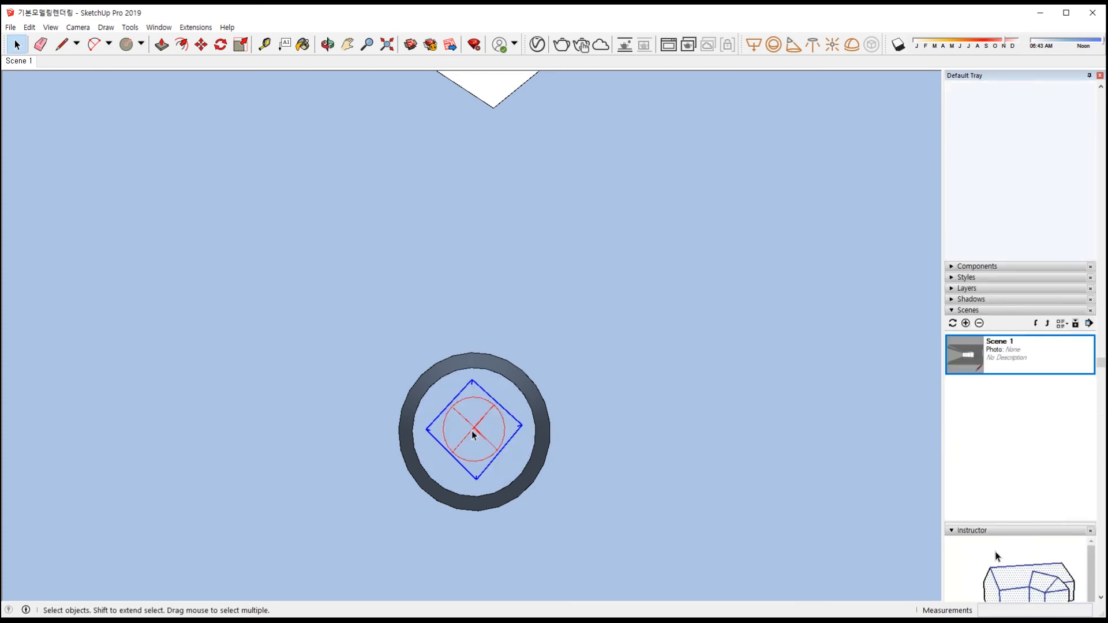
{"action": "key", "text": "m"}
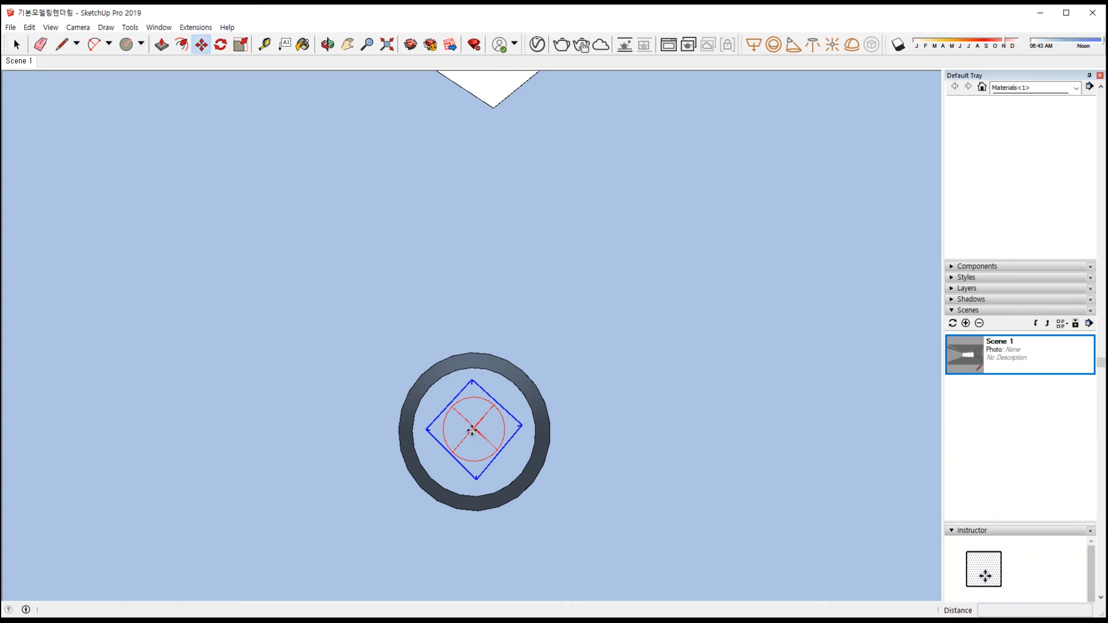
{"action": "left_click", "coordinate": [523, 372]}
{"action": "scroll", "coordinate": [628, 296], "scroll_direction": "down", "scroll_amount": 6}
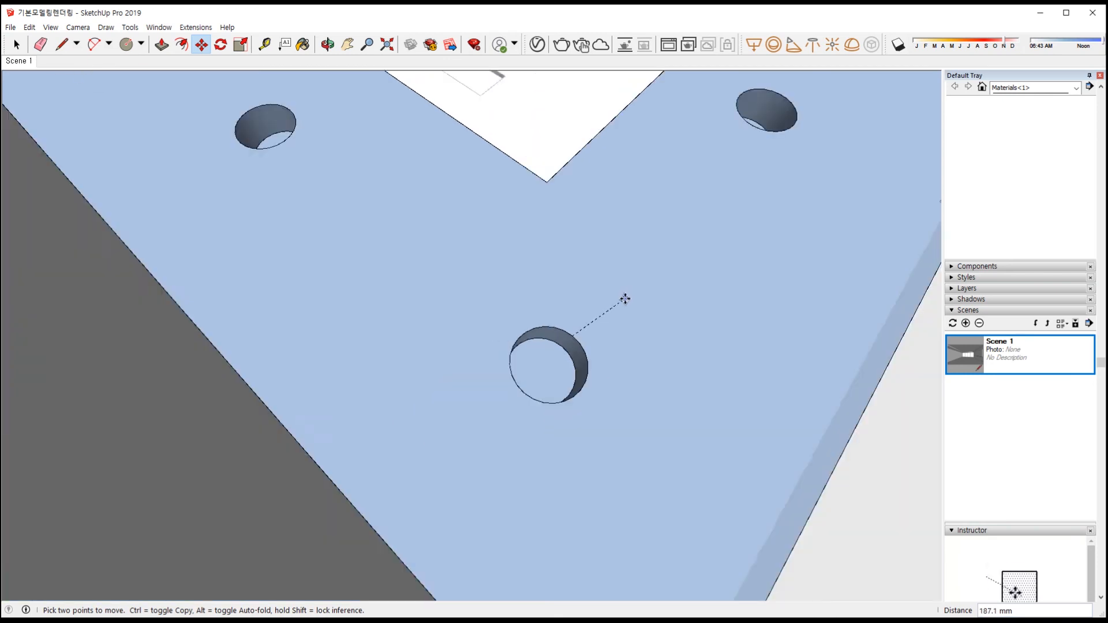
{"action": "middle_click_drag", "start_coordinate": [640, 267], "coordinate": [260, 514]}
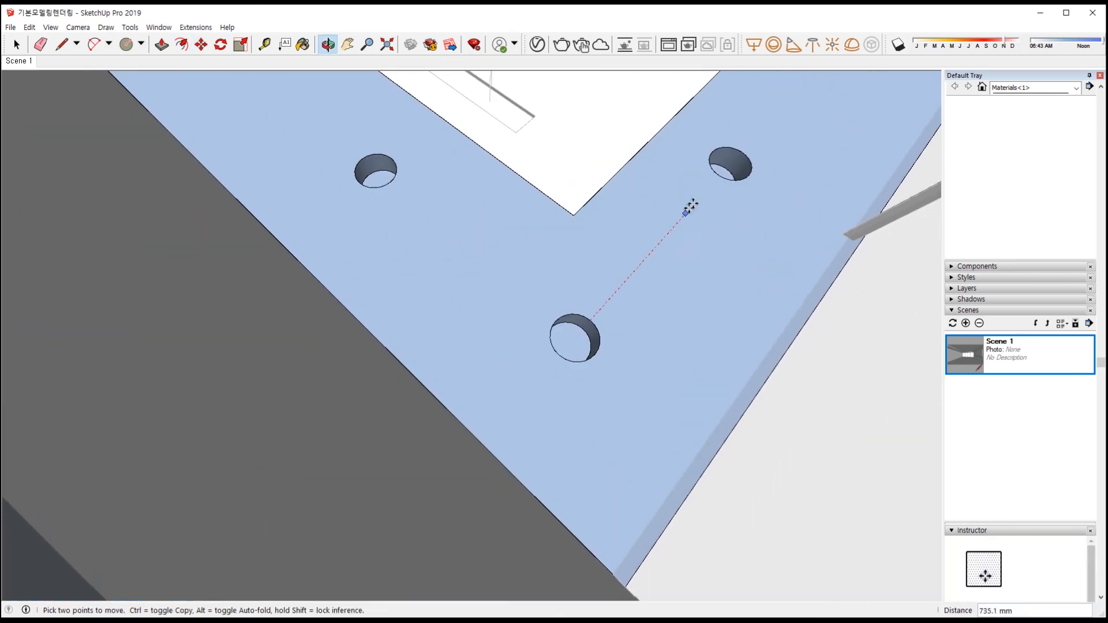
{"action": "key", "text": "ctrl"}
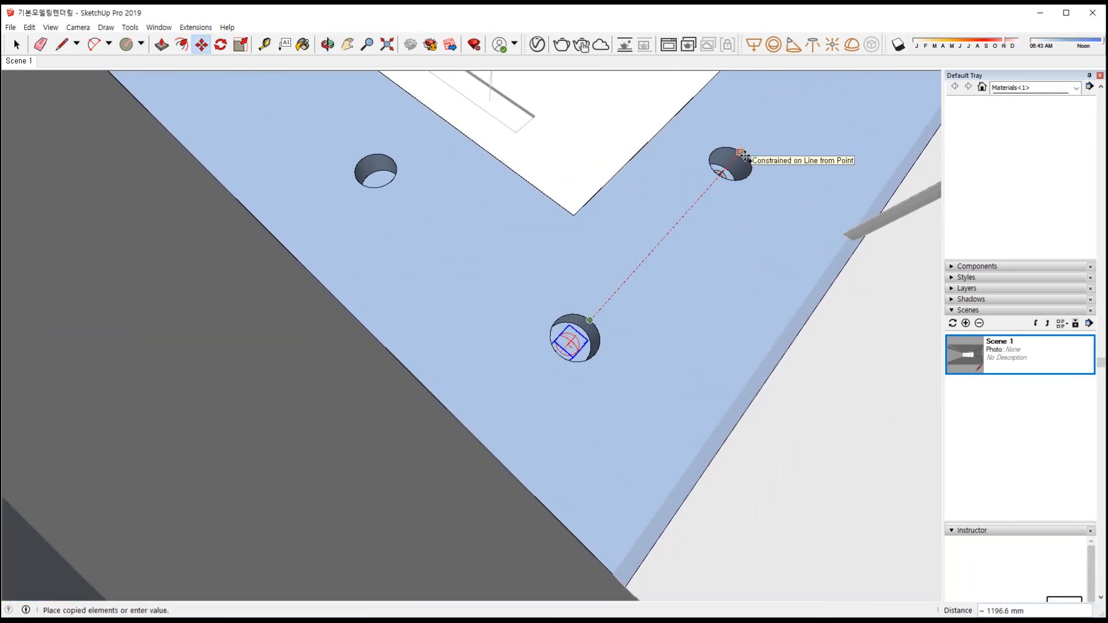
{"action": "left_click", "coordinate": [741, 152]}
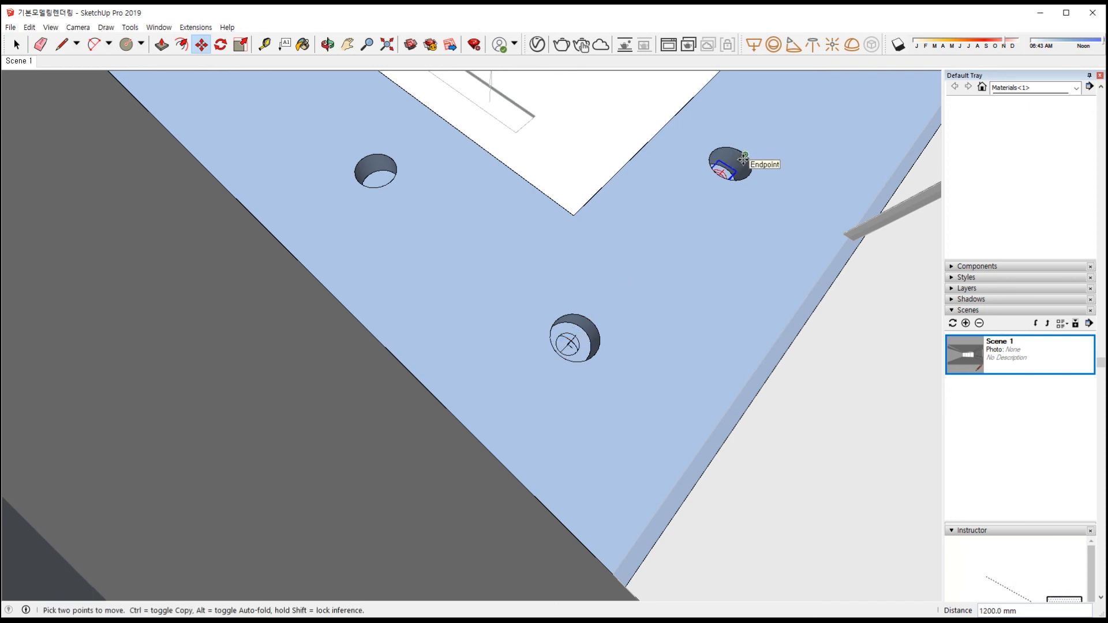
Copy the last sphere light of the row into the empty recess at the next border corner
{"action": "middle_click_drag", "start_coordinate": [799, 166], "coordinate": [581, 594]}
{"action": "middle_click_drag", "start_coordinate": [770, 280], "coordinate": [496, 571], "text": "shift"}
{"action": "scroll", "coordinate": [670, 323], "scroll_direction": "up", "scroll_amount": 3}
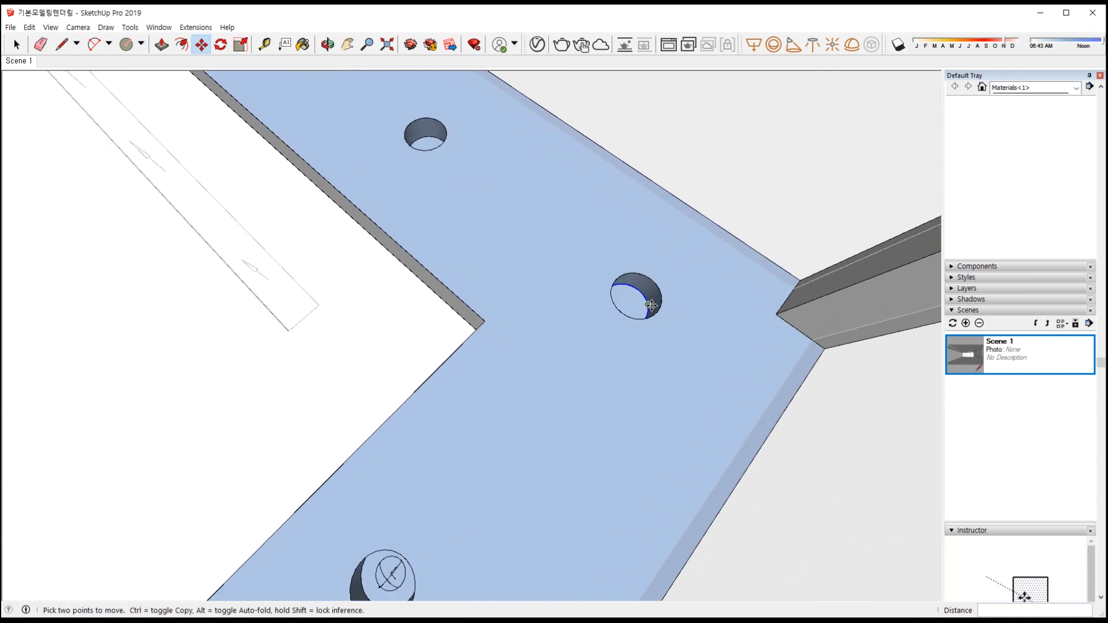
{"action": "key", "text": "space"}
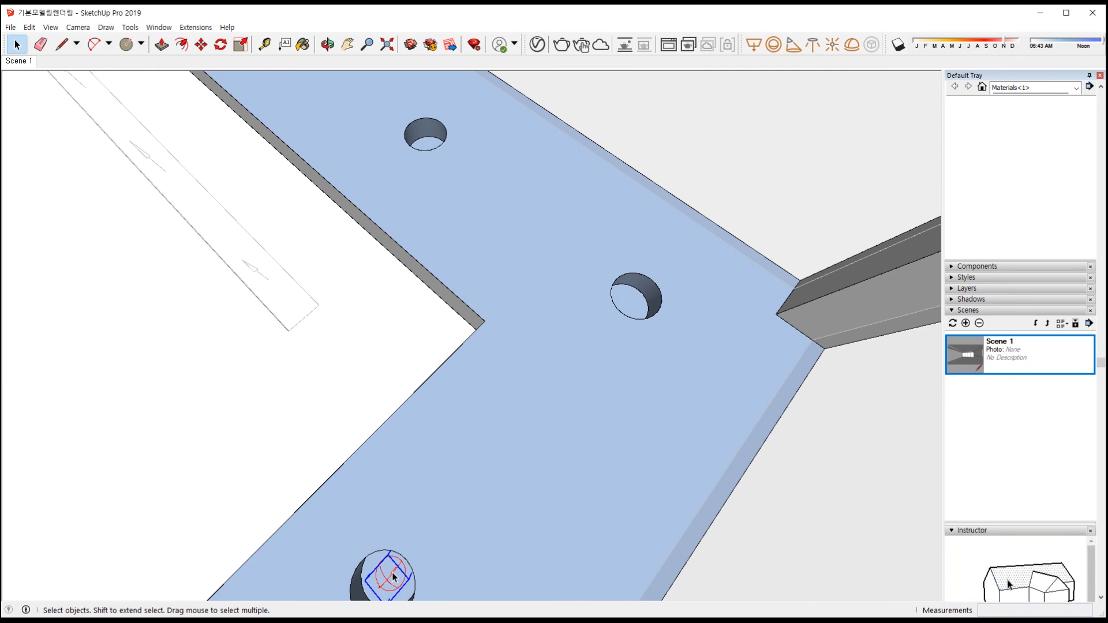
{"action": "key", "text": "m"}
{"action": "key", "text": "ctrl"}
{"action": "left_click", "coordinate": [408, 559]}
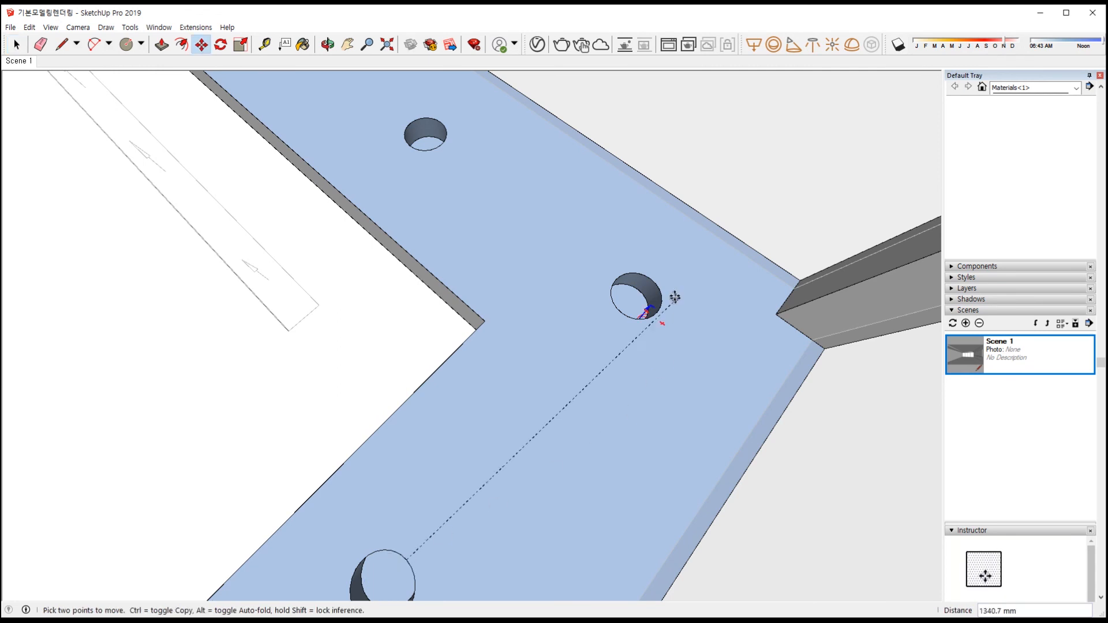
{"action": "left_click", "coordinate": [651, 279]}
Copy the new corner's sphere light 1200 mm into the first recess of the adjoining border side
{"action": "middle_click_drag", "start_coordinate": [663, 364], "coordinate": [668, 474]}
{"action": "scroll", "coordinate": [687, 440], "scroll_direction": "up", "scroll_amount": 2}
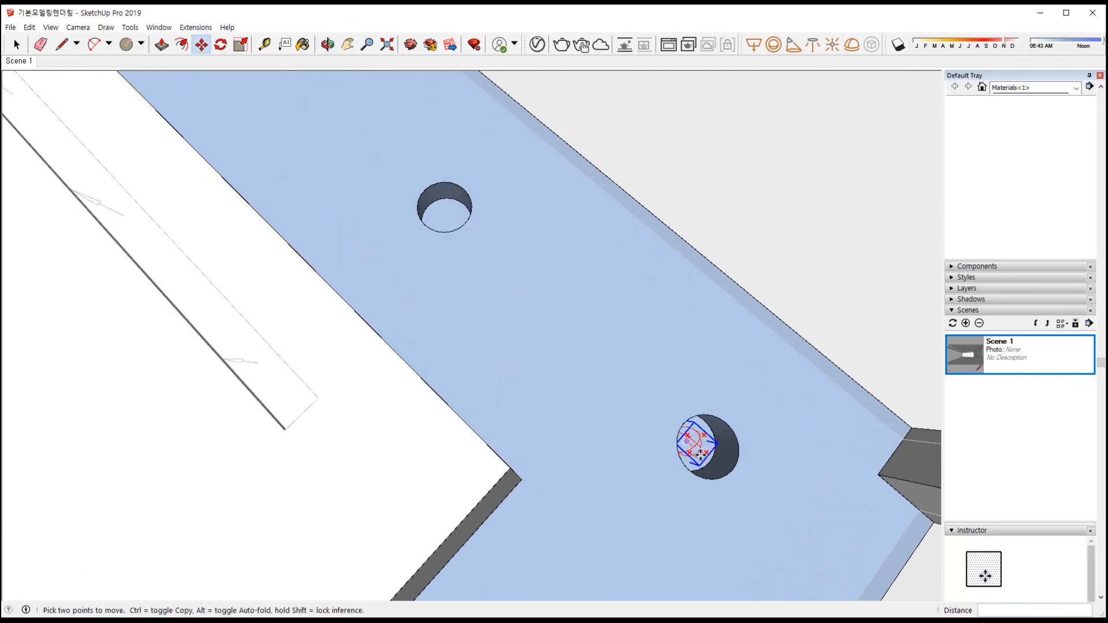
{"action": "key", "text": "ctrl"}
{"action": "left_click", "coordinate": [683, 426]}
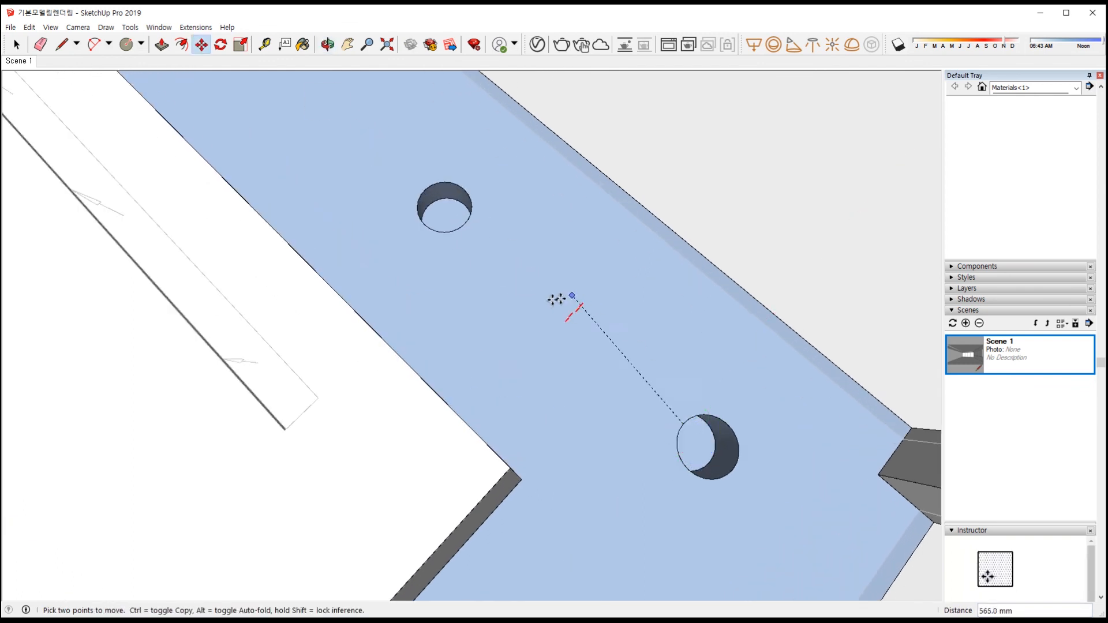
{"action": "left_click", "coordinate": [425, 186]}
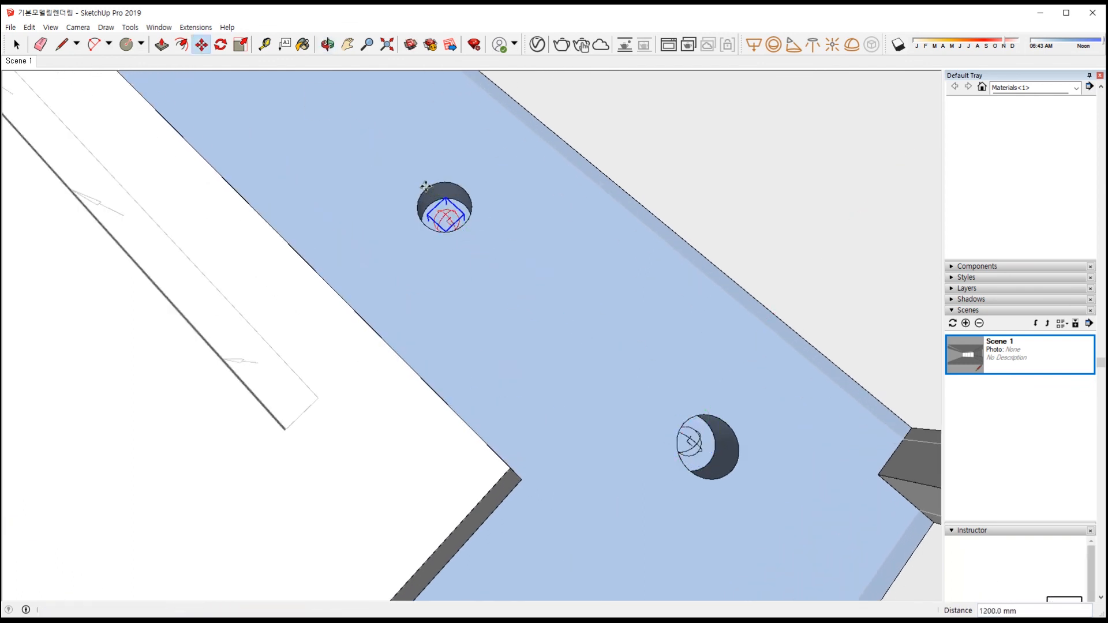
Array the copied sphere light along the adjoining border side's recesses with a x6 multiplier
{"action": "scroll", "coordinate": [395, 244], "scroll_direction": "down", "scroll_amount": 5}
{"action": "scroll", "coordinate": [375, 219], "scroll_direction": "up", "scroll_amount": 5}
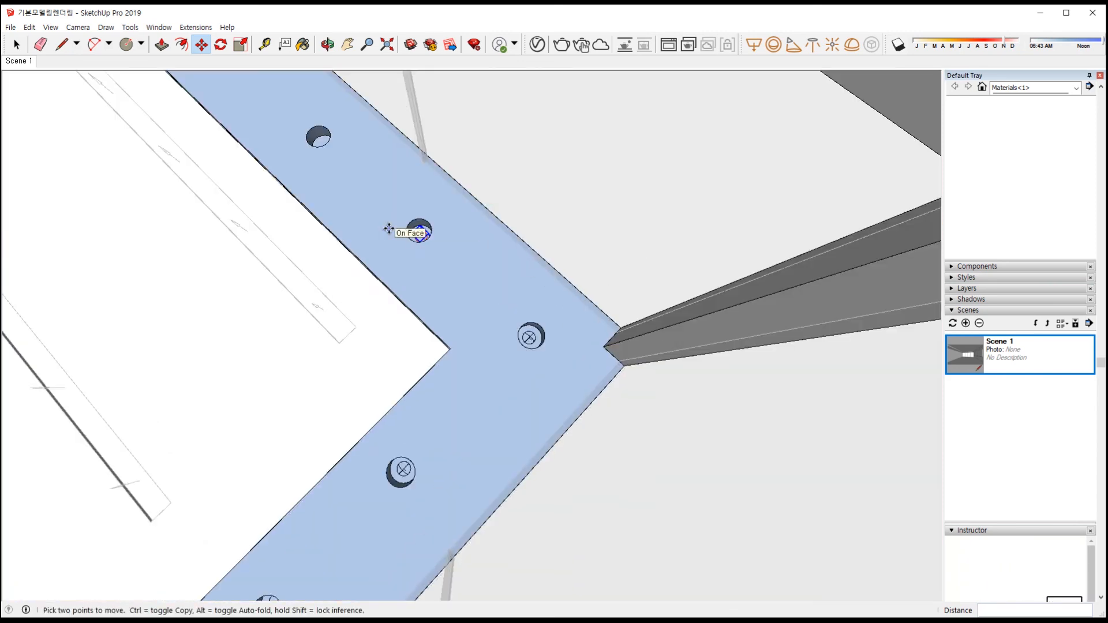
{"action": "middle_click_drag", "start_coordinate": [388, 229], "coordinate": [670, 490], "text": "shift"}
{"action": "scroll", "coordinate": [598, 456], "scroll_direction": "down", "scroll_amount": 5}
{"action": "scroll", "coordinate": [596, 453], "scroll_direction": "up", "scroll_amount": 6}
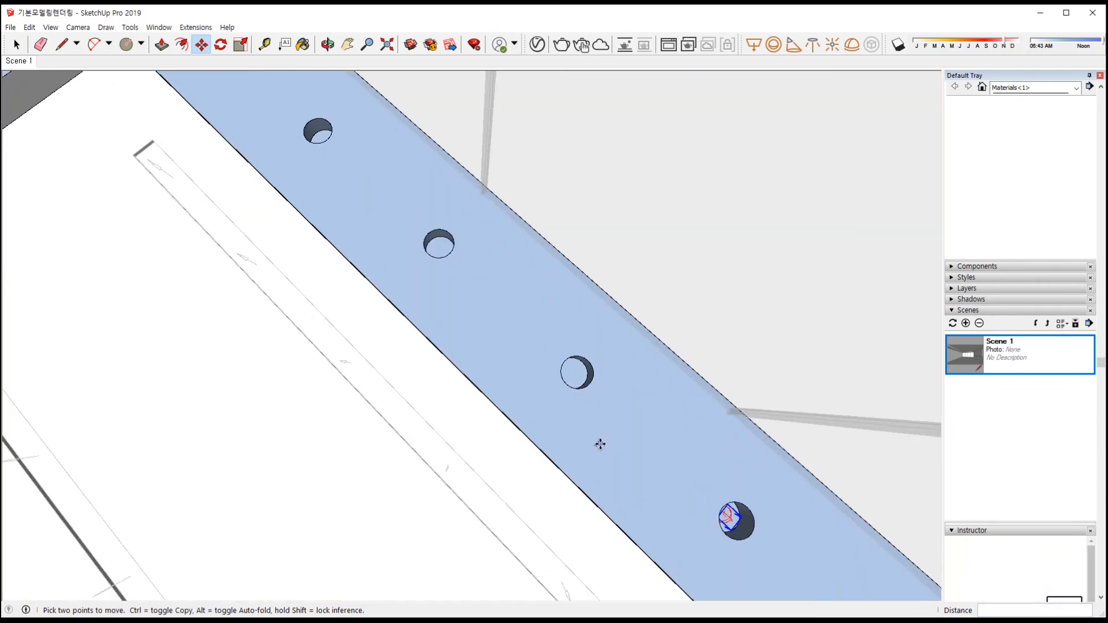
{"action": "middle_click_drag", "start_coordinate": [601, 445], "coordinate": [651, 294]}
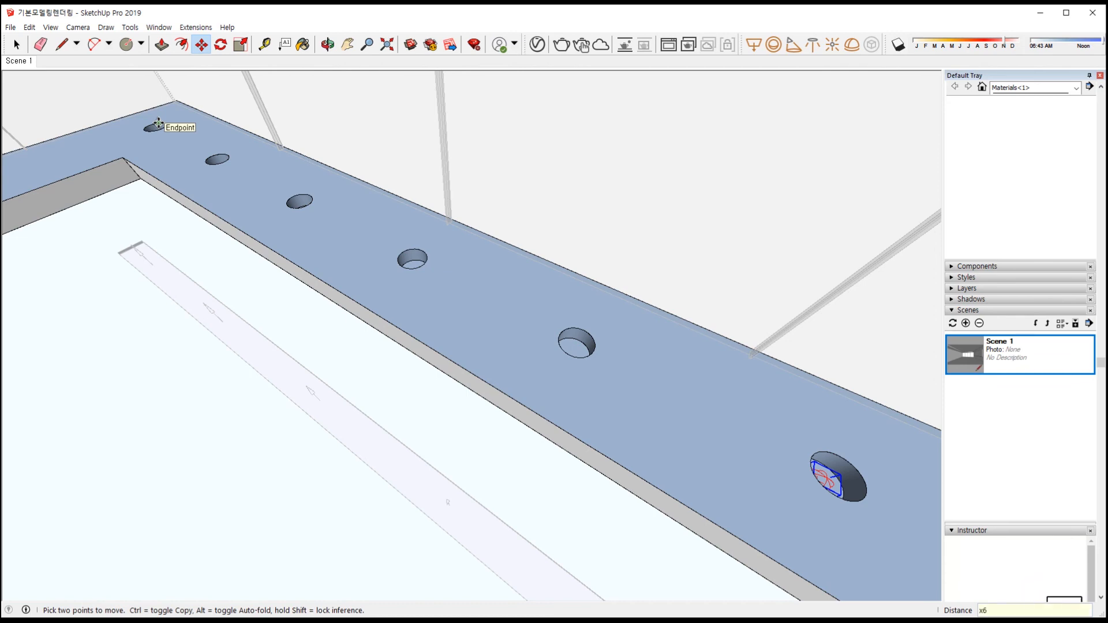
{"action": "middle_click_drag", "start_coordinate": [158, 123], "coordinate": [368, 373]}
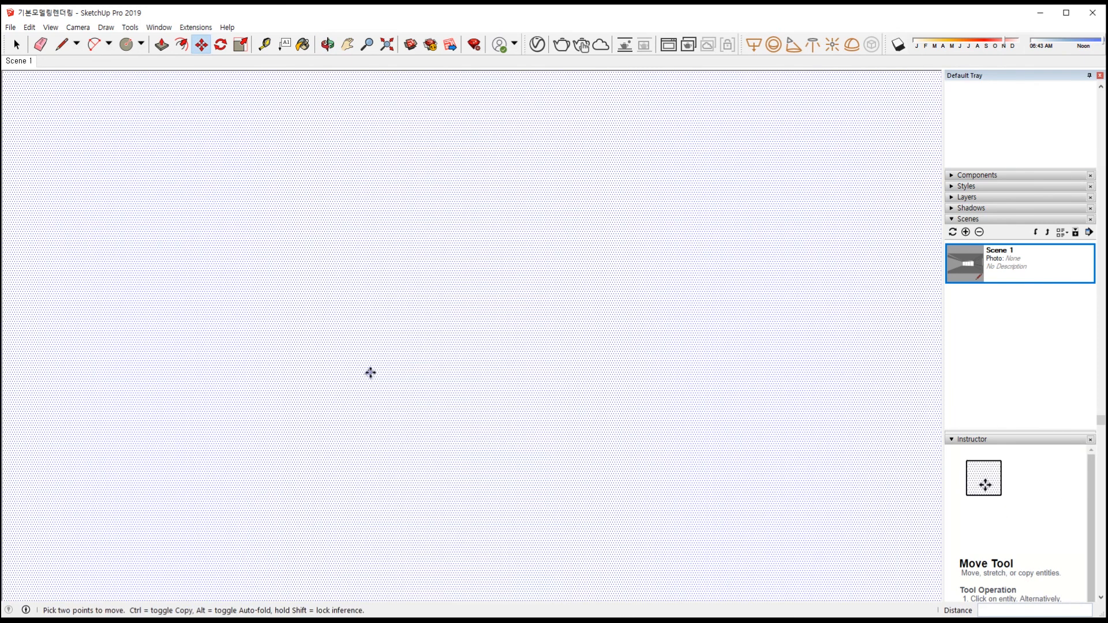
Copy the corner sphere light 1200 mm along the green axis into the neighbouring recess and array it along the remaining row
{"action": "scroll", "coordinate": [385, 344], "scroll_direction": "up", "scroll_amount": 12}
{"action": "middle_click_drag", "start_coordinate": [393, 334], "coordinate": [300, 282]}
{"action": "scroll", "coordinate": [390, 333], "scroll_direction": "down", "scroll_amount": 10}
{"action": "key", "text": "space"}
{"action": "left_click", "coordinate": [300, 283]}
{"action": "key", "text": "m"}
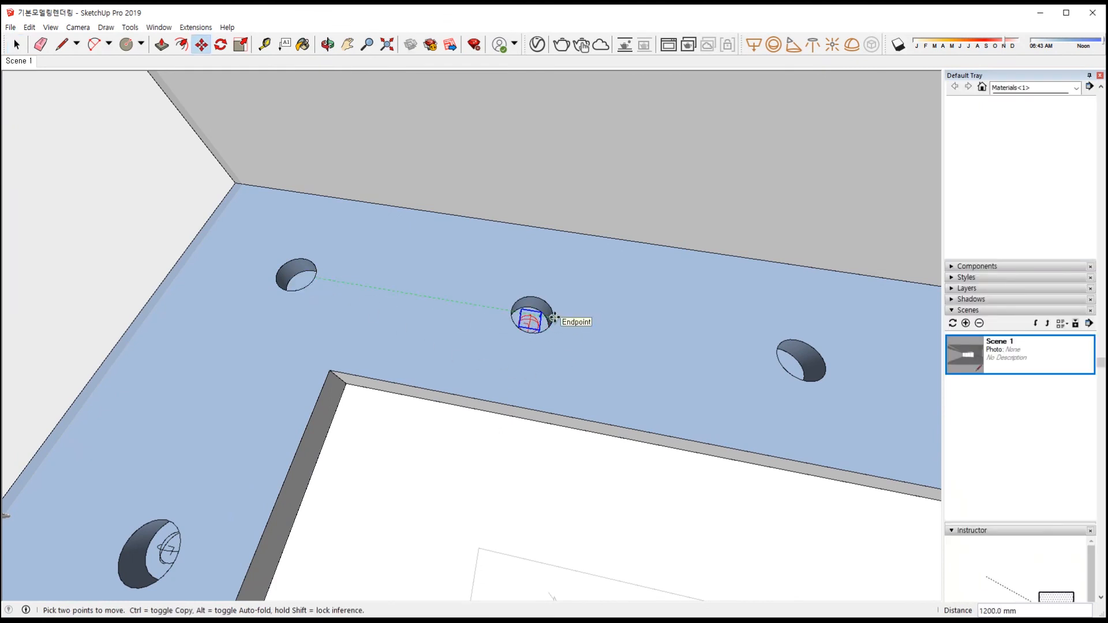
{"action": "key", "text": "ctrl"}
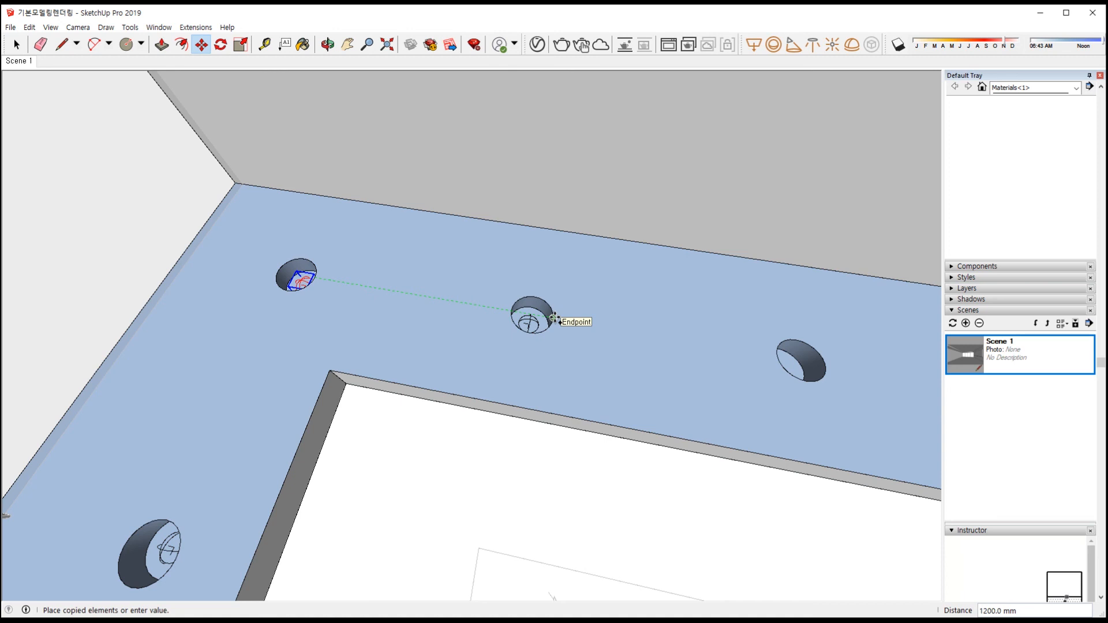
{"action": "left_click", "coordinate": [554, 317]}
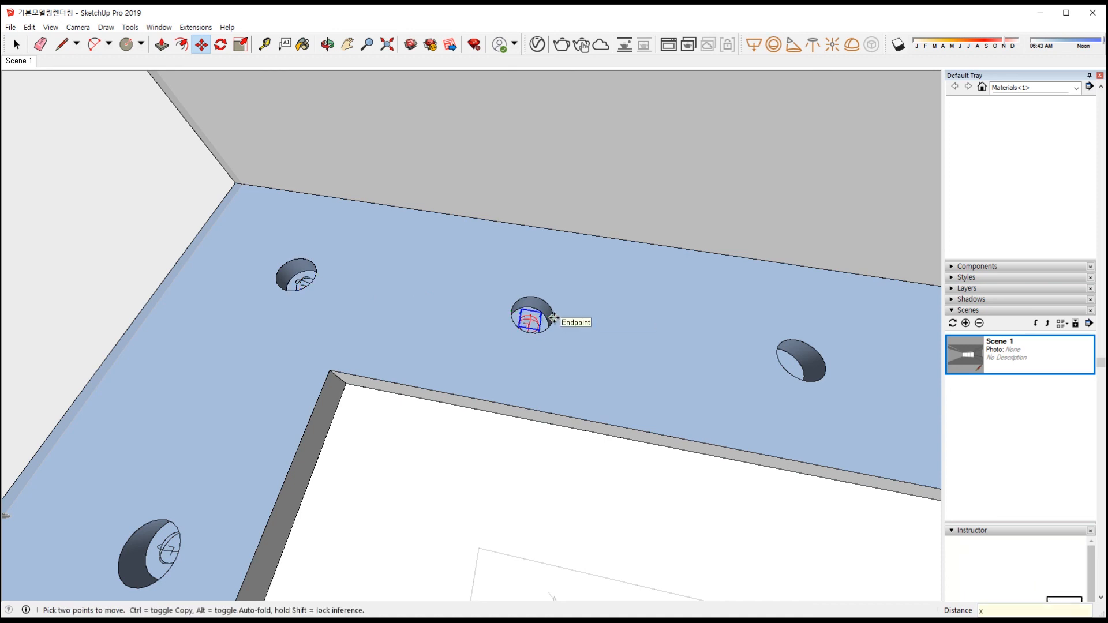
{"action": "middle_click_drag", "start_coordinate": [559, 318], "coordinate": [305, 363]}
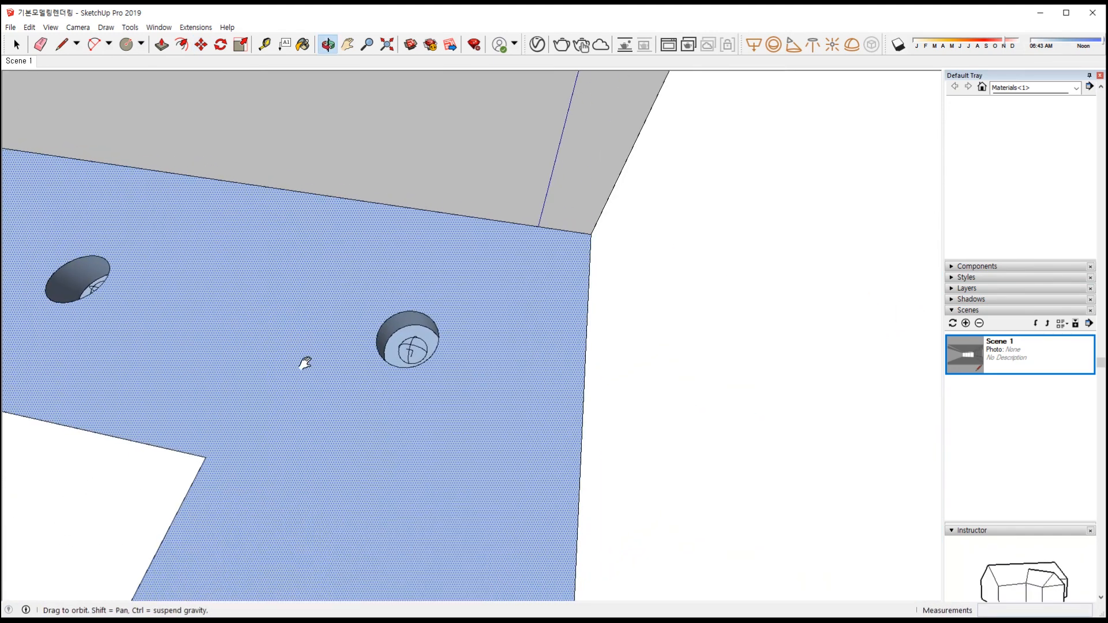
{"action": "scroll", "coordinate": [522, 371], "scroll_direction": "down", "scroll_amount": 4}
{"action": "key", "text": "m"}
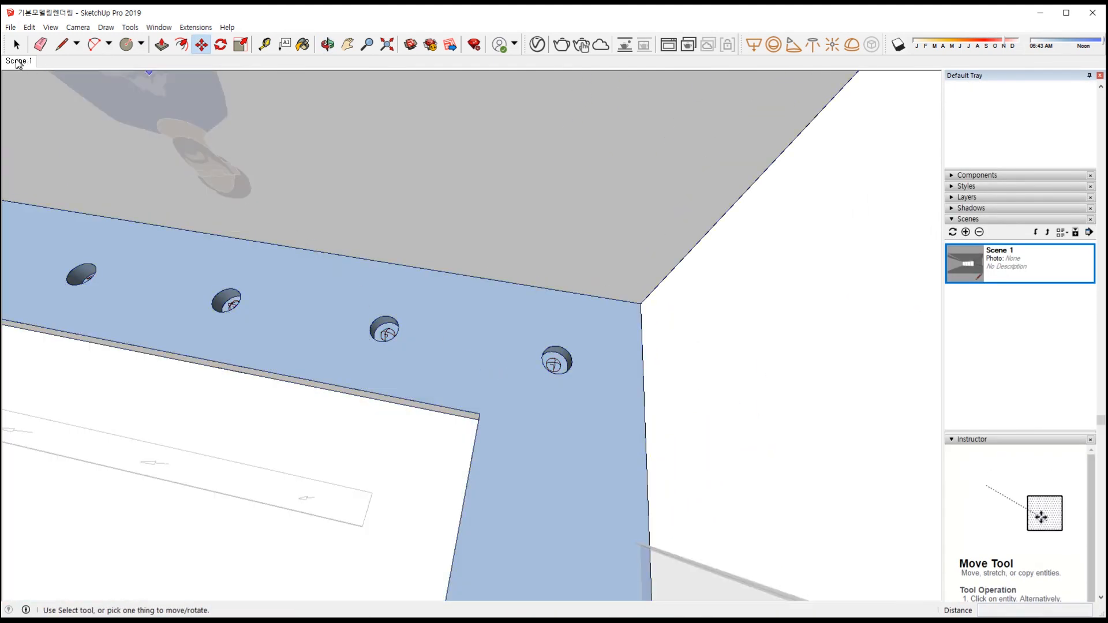
Return to the Scene 1 view, render it with V-Ray, and minimize the finished frame buffer
{"action": "left_click", "coordinate": [18, 61]}
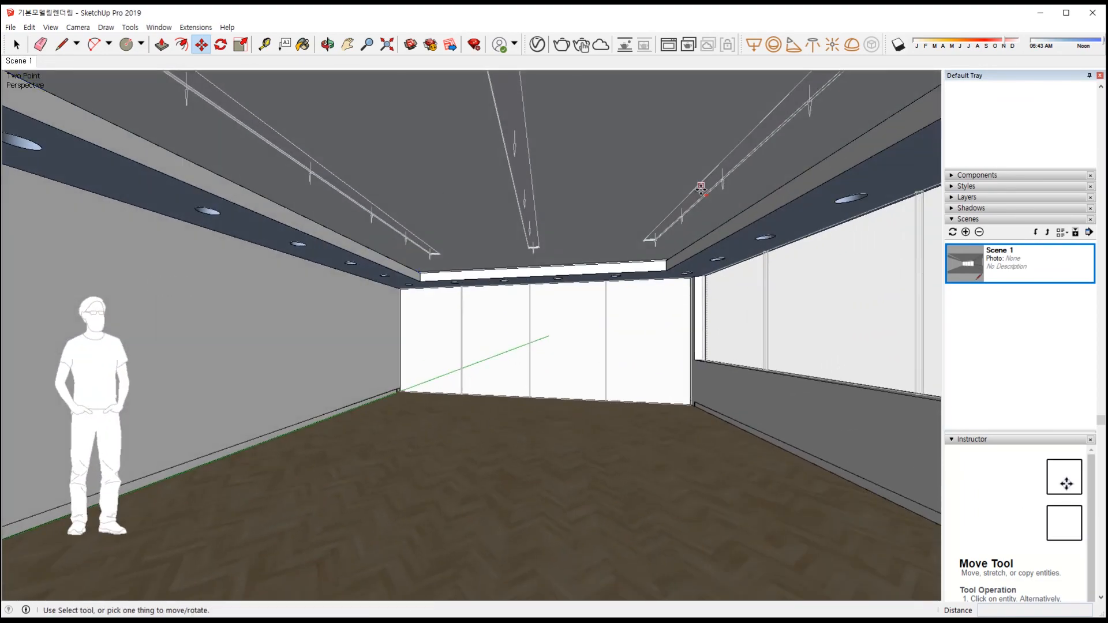
{"action": "left_click", "coordinate": [562, 46]}
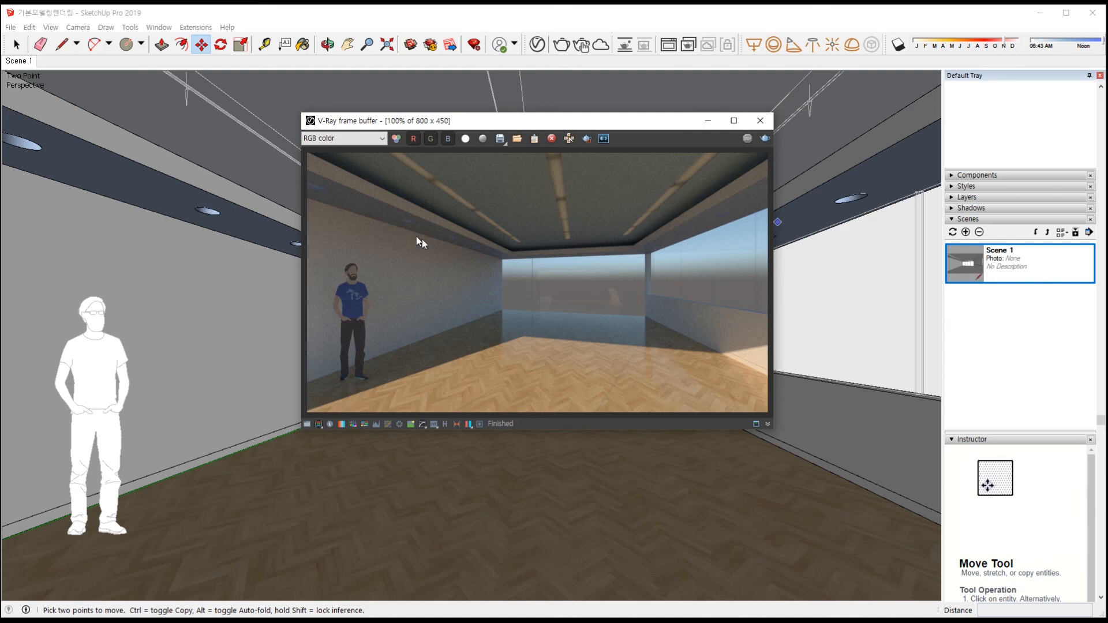
{"action": "left_click", "coordinate": [708, 120]}
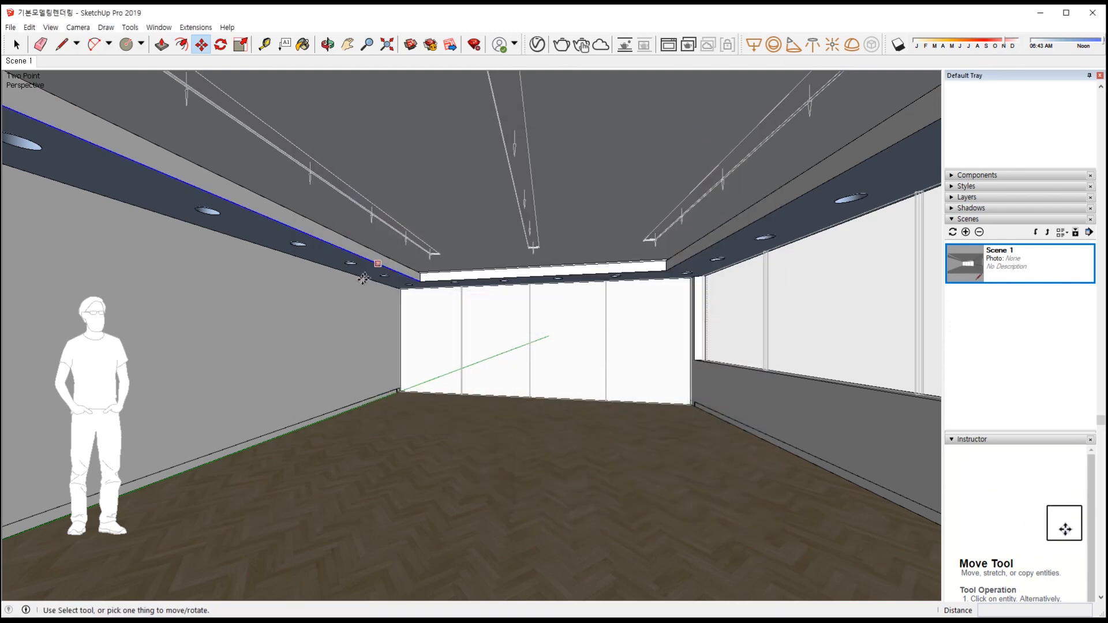
{"action": "key", "text": "o"}
{"action": "mouse_move", "coordinate": [408, 297]}
{"action": "left_mouse_down"}
{"action": "mouse_move", "coordinate": [445, 353]}
{"action": "mouse_move", "coordinate": [478, 331]}
{"action": "mouse_move", "coordinate": [537, 341]}
{"action": "left_mouse_up"}
{"action": "middle_click_drag", "start_coordinate": [538, 341], "coordinate": [512, 332]}
{"action": "scroll", "coordinate": [398, 256], "scroll_direction": "up", "scroll_amount": 6}
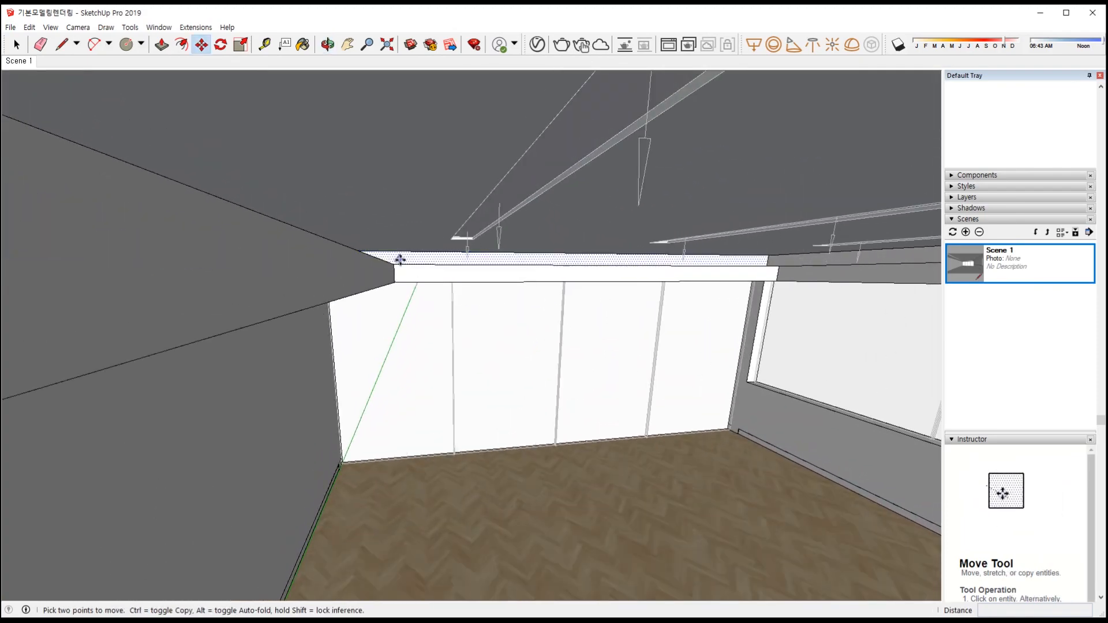
{"action": "middle_click_drag", "start_coordinate": [403, 270], "coordinate": [394, 307]}
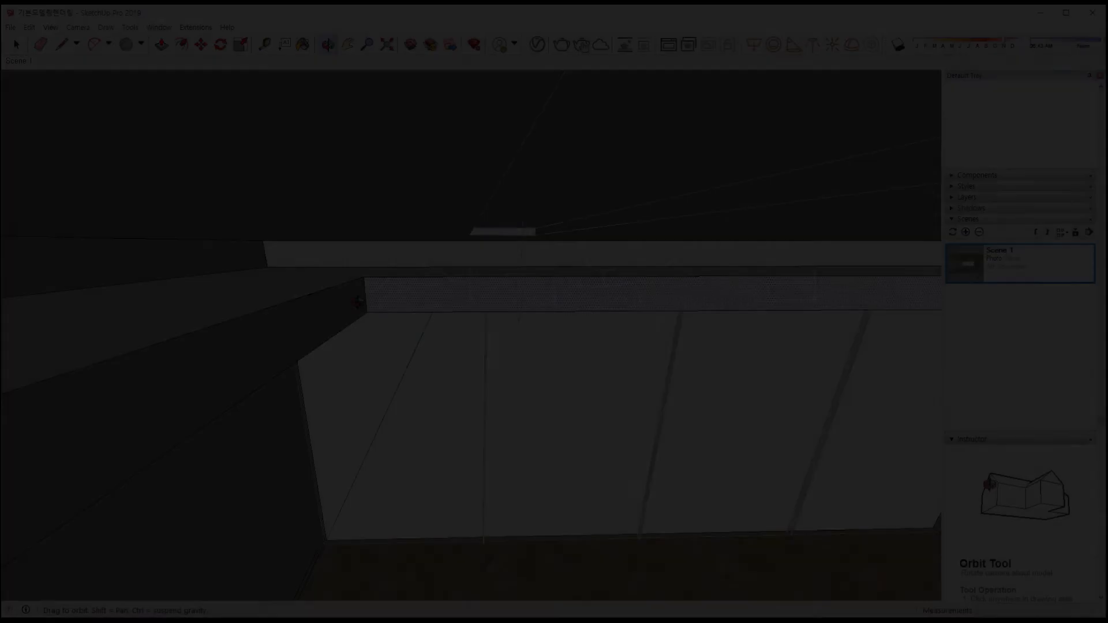